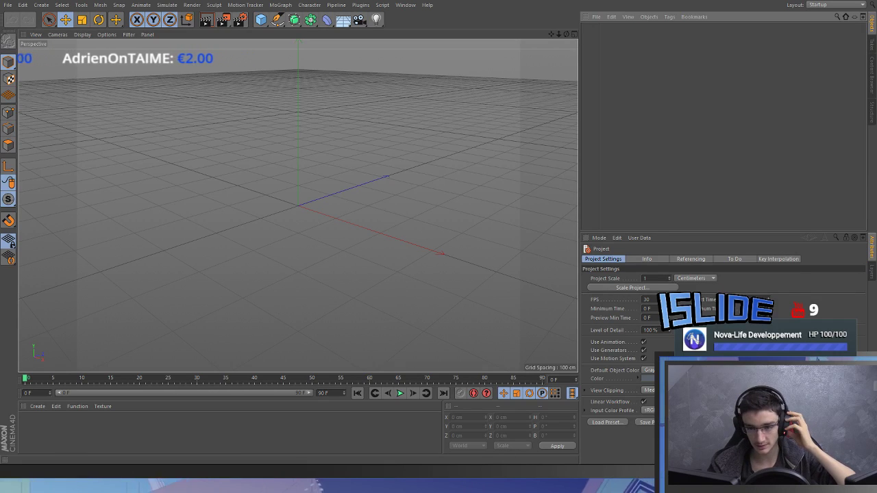
- Add a cube, make it editable, and size it to 1800 cm in X, 20 cm in Y and 220 cm in Z
left_click(260, 21)
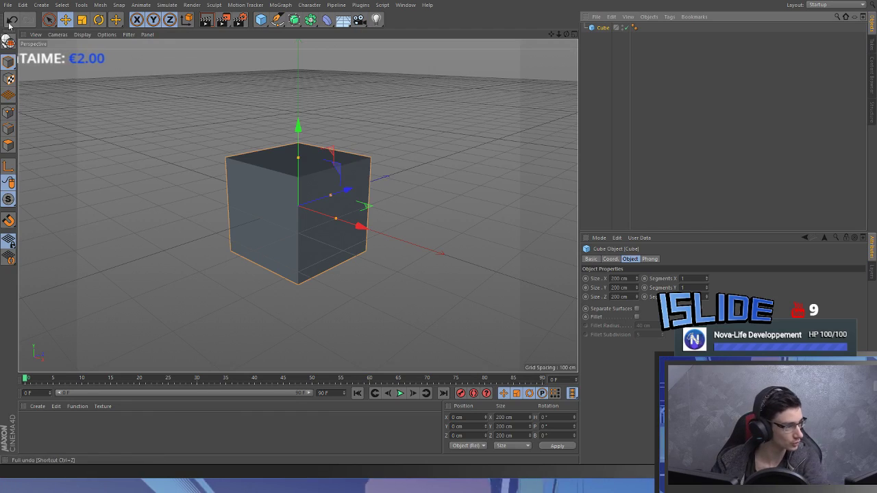
key("c")
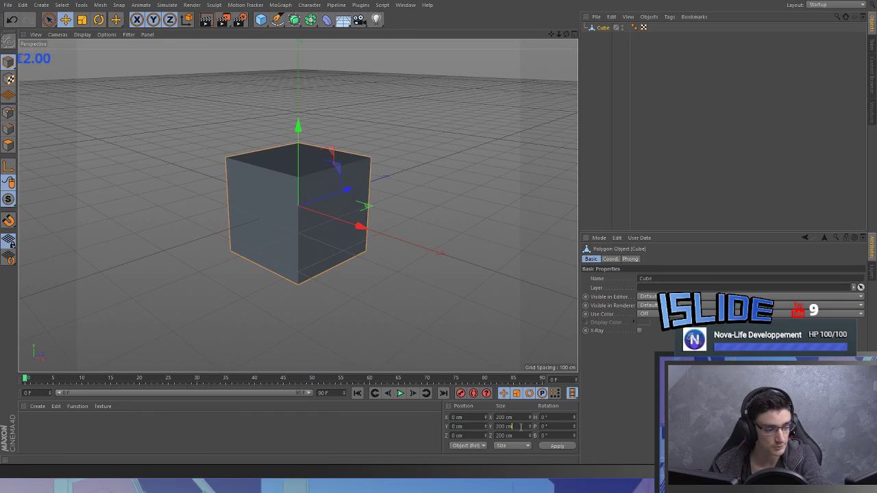
type("1000")
left_click(520, 436)
type("2")
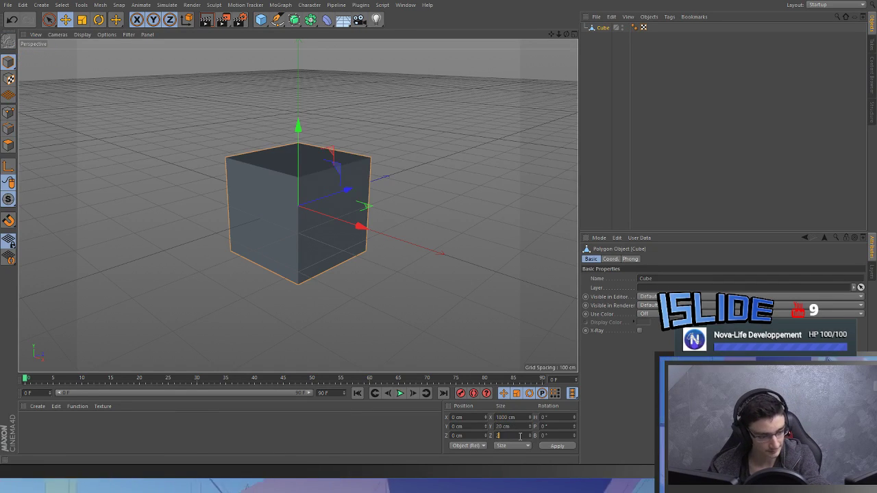
type("20")
key("Return")
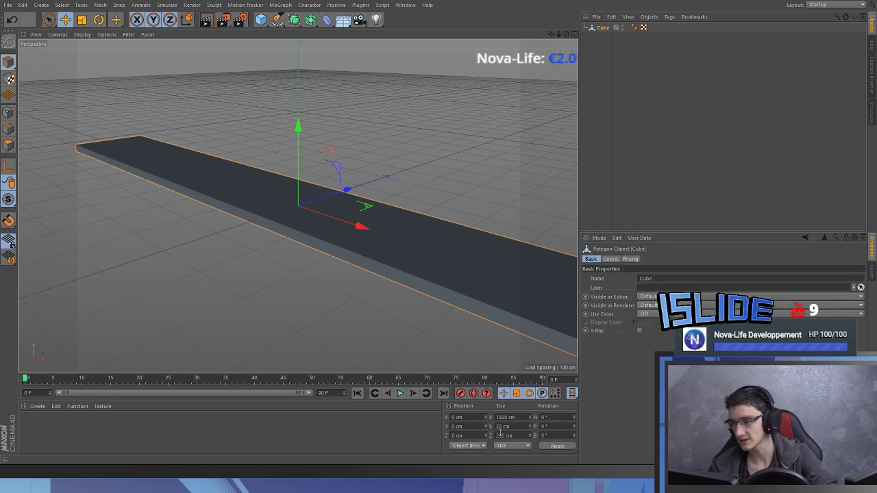
- Set the slab's Z size to 2200 cm
scroll(358, 270, "down", 3)
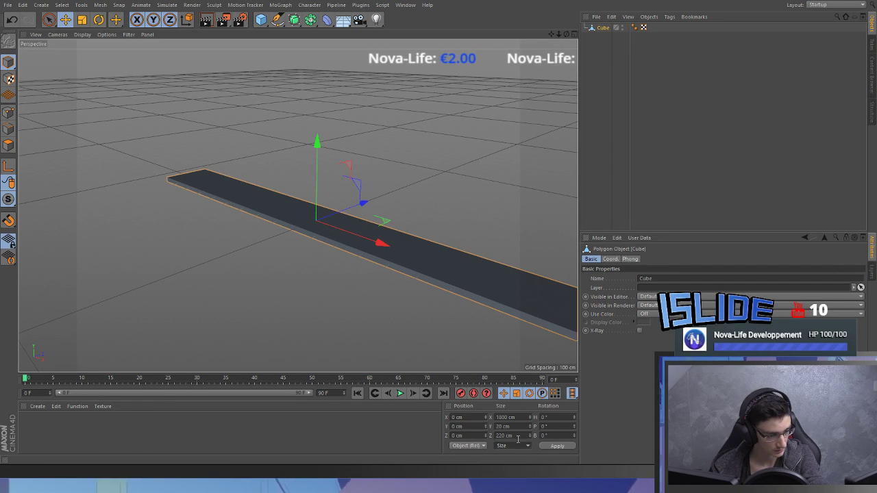
key("Return")
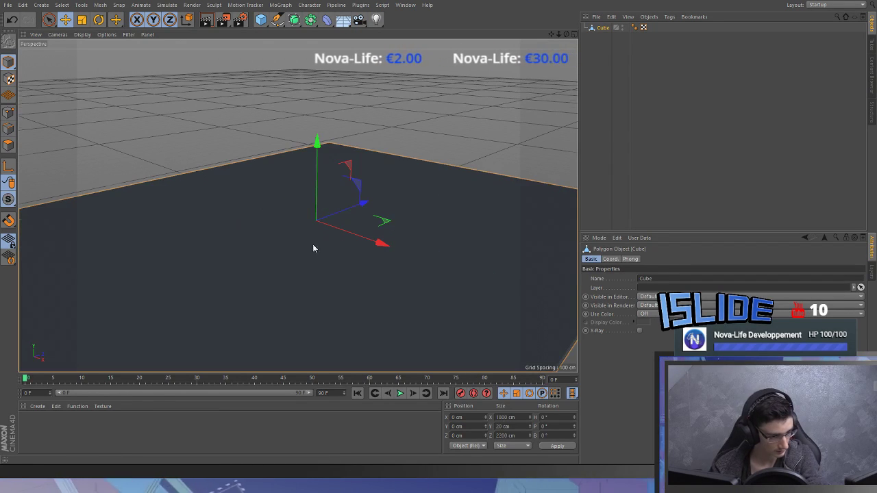
scroll(303, 213, "down", 4)
scroll(267, 185, "up", 3)
left_click_drag(267, 185, 119, 155, "alt")
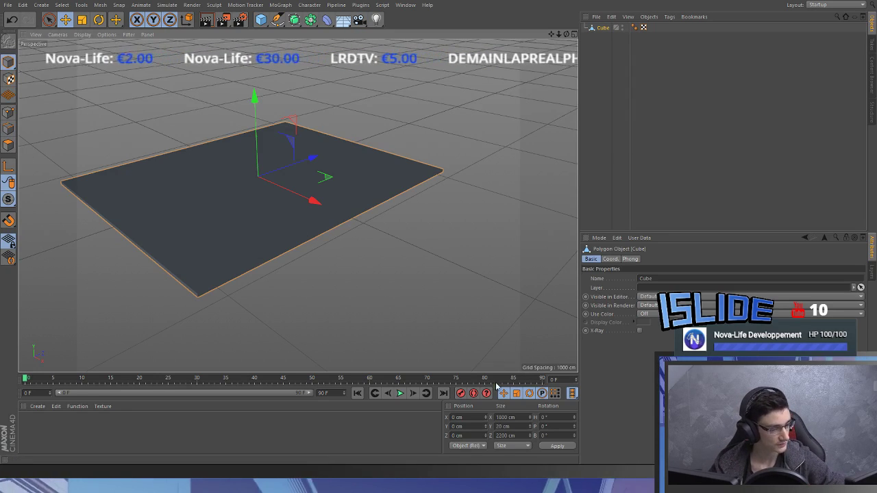
- Try an X size of 800 cm on the slab, and undo it
left_click(512, 417)
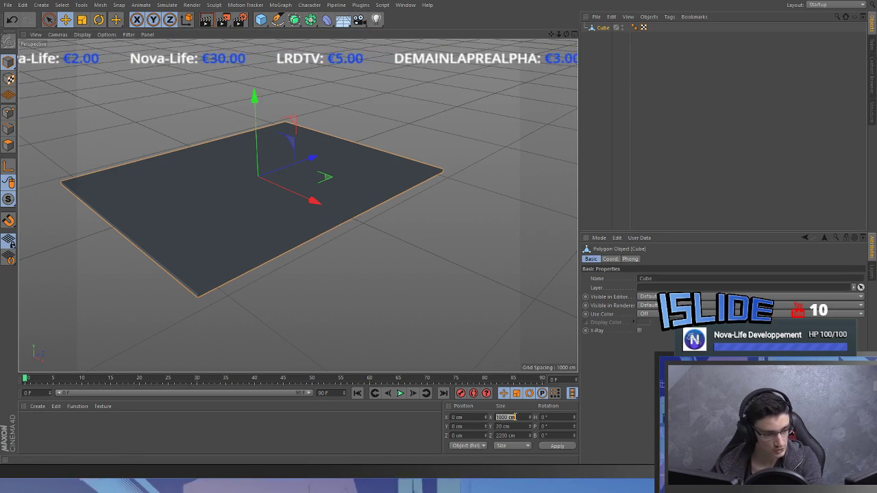
type("800")
key("Return")
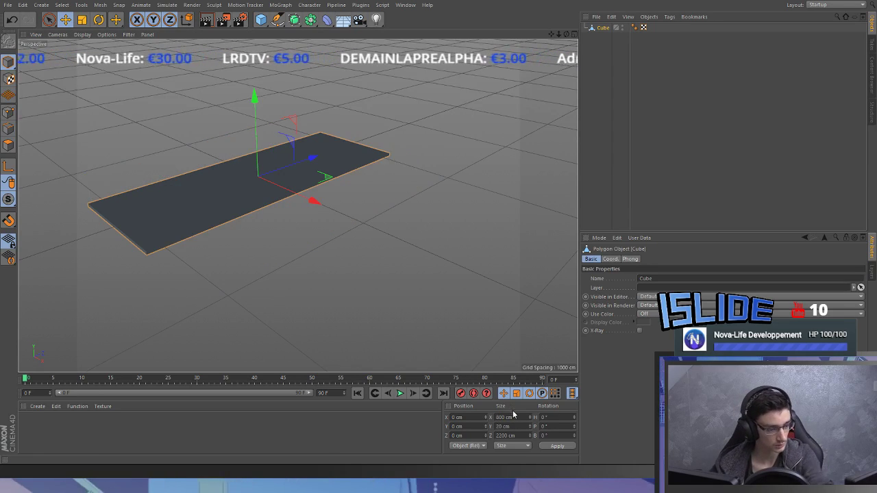
key("ctrl+z")
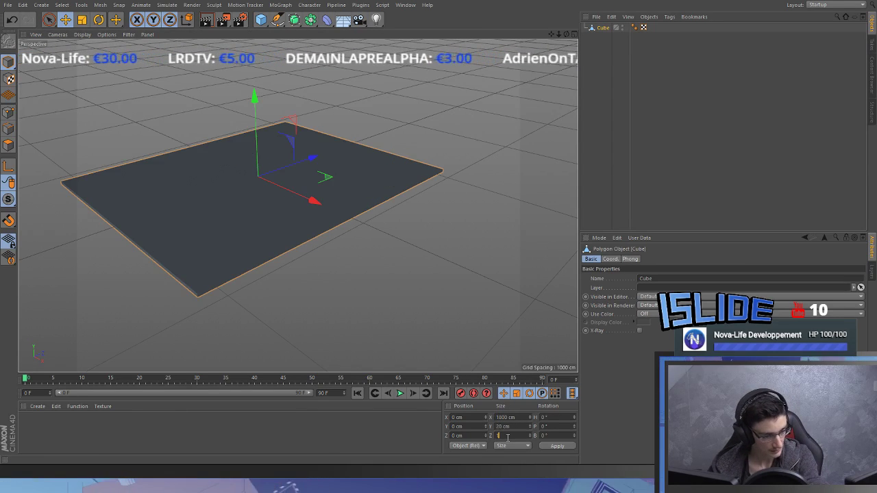
- Set the slab's Z size to 1100 cm
left_click(508, 438)
type("110")
key("Return")
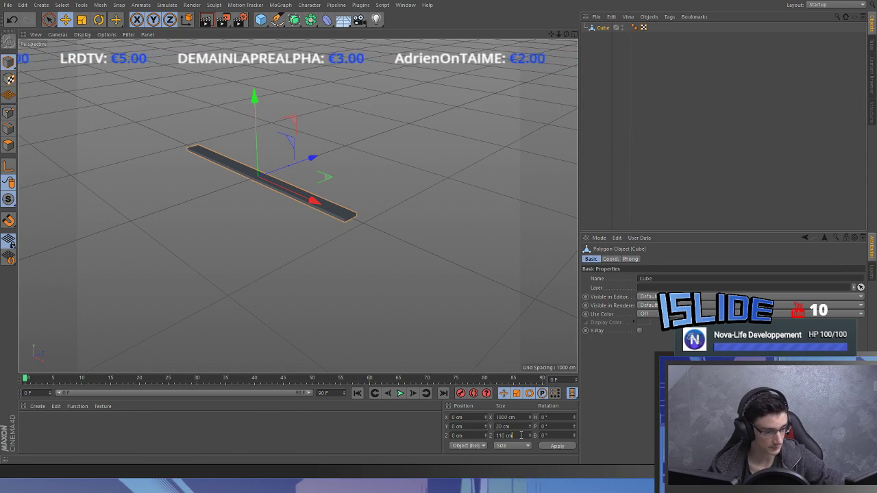
left_click(520, 435)
type("1")
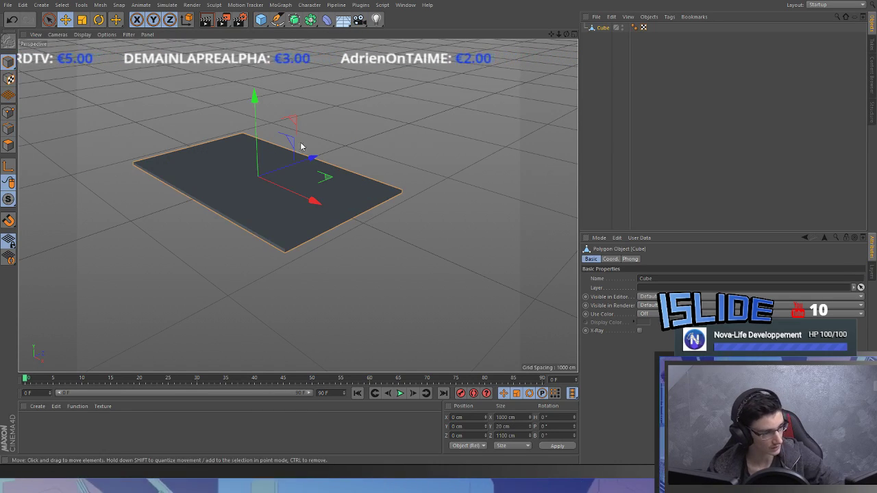
- Select the slab's long side face in polygon mode and cut it in half with the Knife in Plane mode, Slice enabled
scroll(267, 126, "up", 4)
left_click(9, 145)
left_click(47, 21)
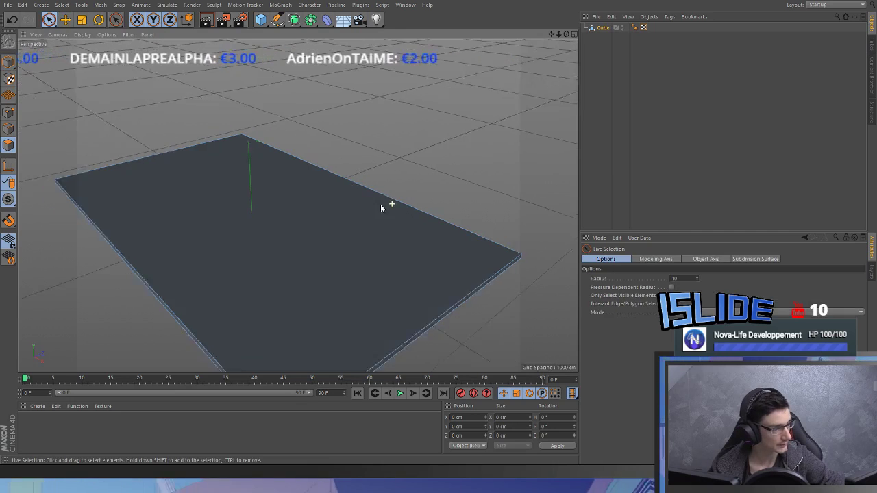
left_click_drag(193, 238, 195, 242, "alt")
left_click_drag(166, 212, 160, 206, "alt")
middle_click_drag(160, 205, 103, 91, "alt")
left_click_drag(103, 92, 342, 201, "alt")
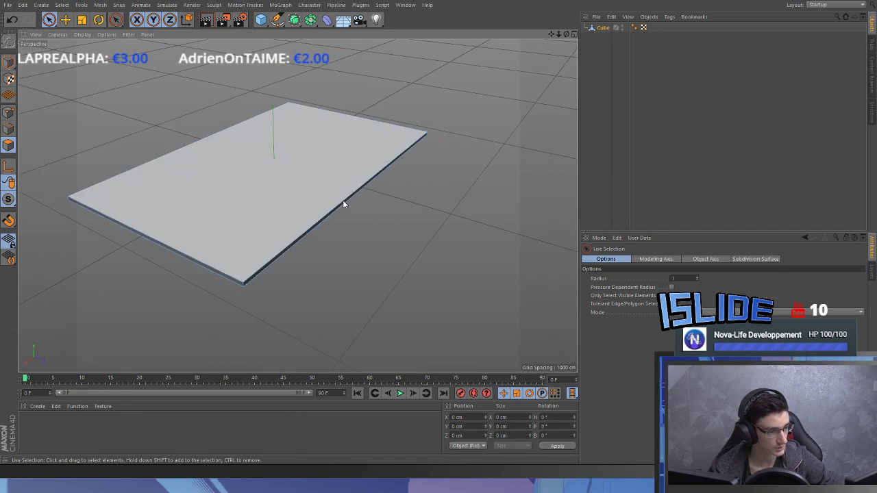
left_click(346, 200)
left_click_drag(401, 179, 330, 173, "alt")
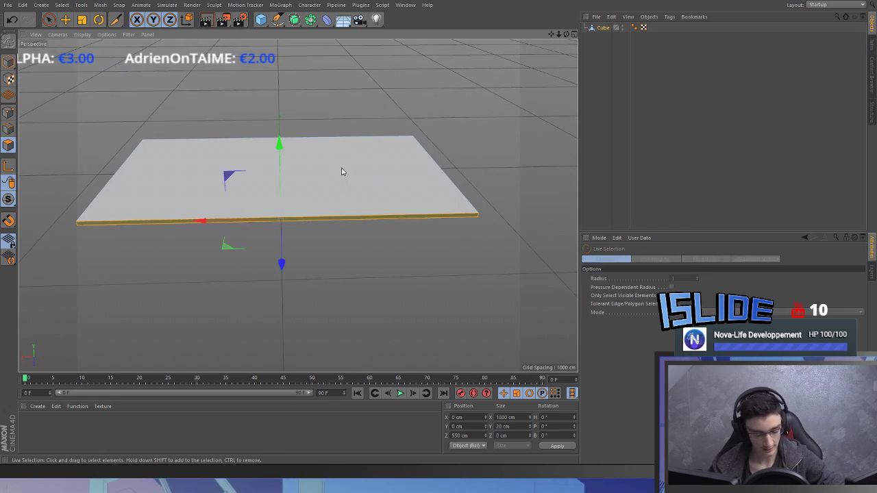
key("k")
left_click(624, 271)
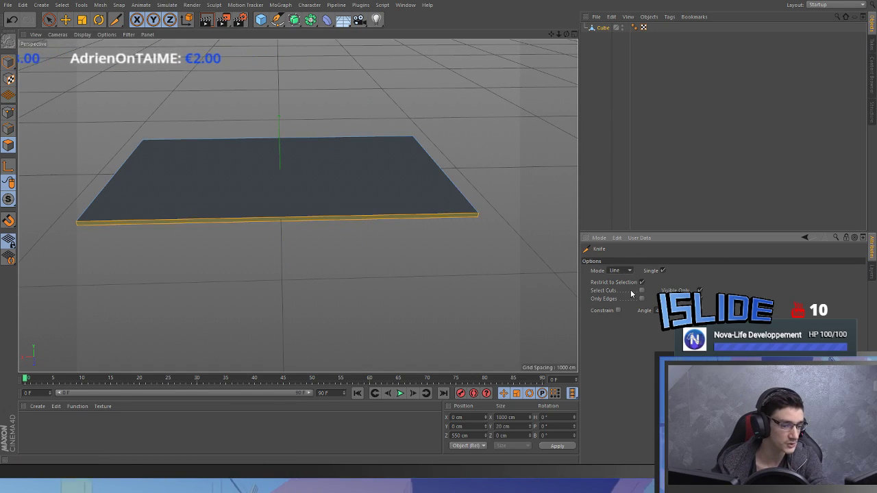
left_click(629, 297)
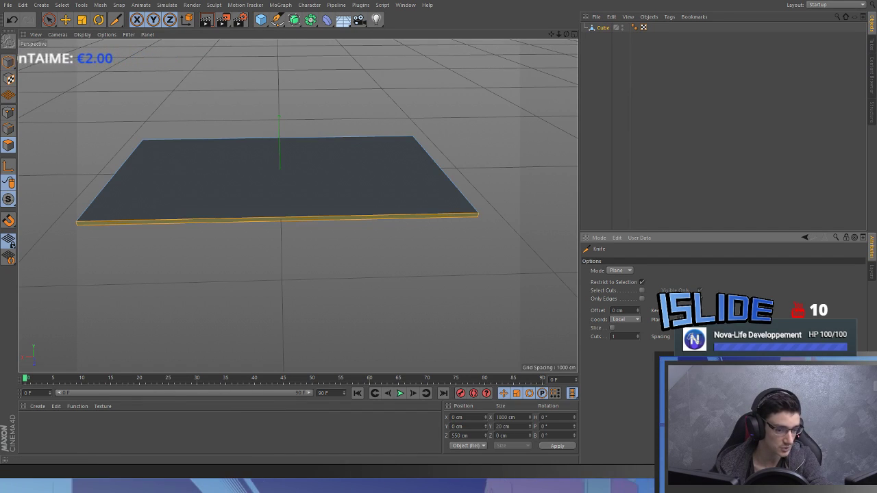
left_click(611, 327)
left_click(339, 219)
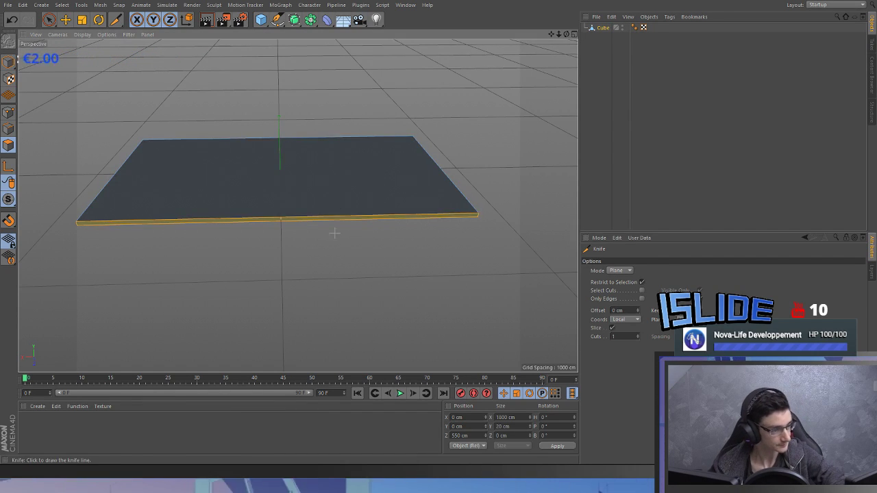
key("space")
- Extrude the negative-X half of the slab's long side face outward by 800 cm
left_click(337, 219)
left_click_drag(336, 219, 361, 318, "alt")
key("d")
left_click(641, 288)
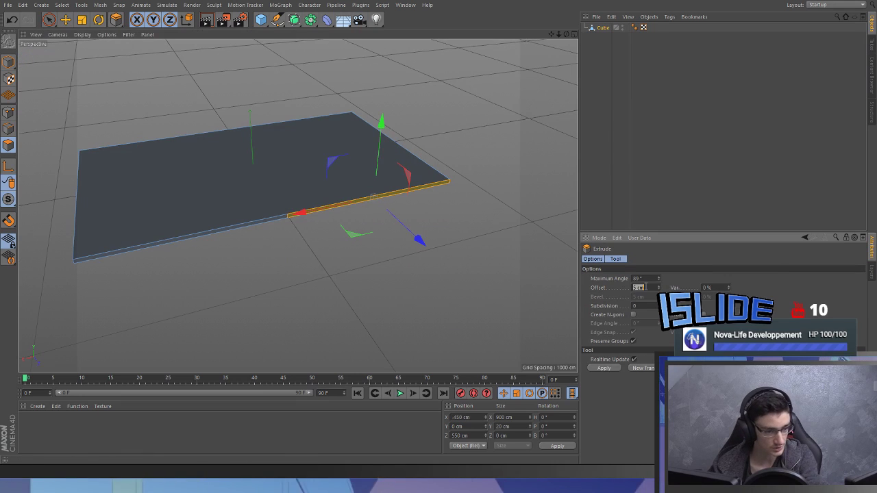
type("800")
key("Return")
key("space")
- Select the main slab's positive-X end face and cut it in half with the Knife's Plane mode
scroll(281, 186, "down", 3)
left_click_drag(233, 151, 378, 225, "alt")
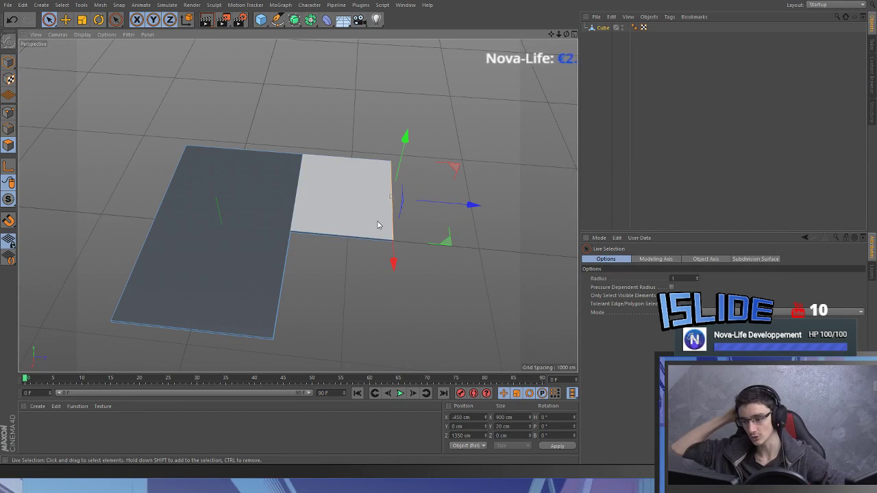
left_click_drag(247, 268, 329, 196, "alt")
scroll(244, 198, "up", 3)
left_click_drag(435, 250, 458, 262)
left_click_drag(228, 209, 236, 168, "alt")
left_click(236, 168)
left_click_drag(204, 125, 306, 201, "alt")
left_click(274, 177)
key("k")
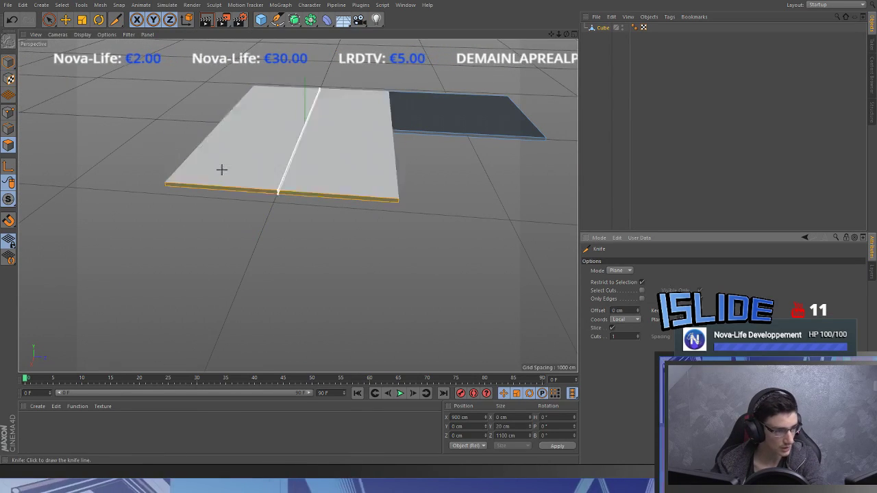
left_click(277, 189)
- Extrude the selected 550 cm wide half of the end face outward by 600 cm
key("d")
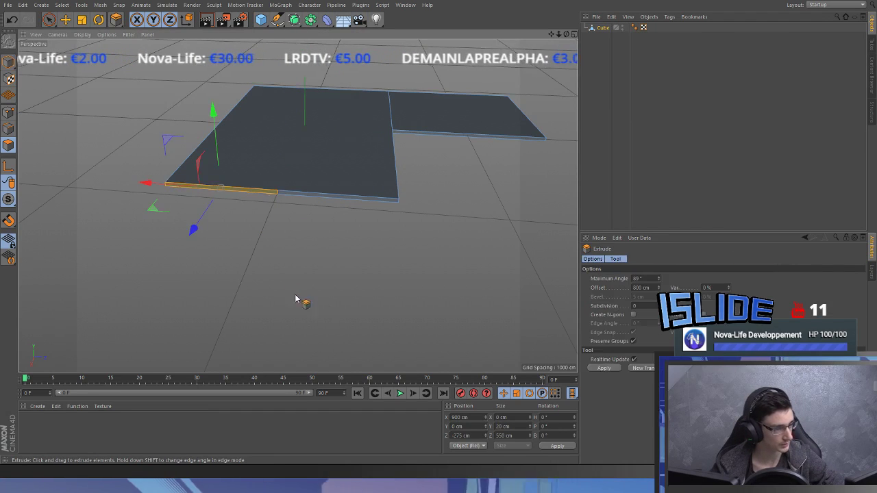
left_click_drag(290, 290, 466, 309)
key("ctrl+z")
double_click(640, 287)
type("600")
key("Return")
left_click_drag(278, 181, 195, 171, "alt")
key("space")
- Extrude the outer side face of the 600 cm extension by 300 cm to widen it beyond the main slab
middle_click_drag(195, 171, 198, 131, "alt")
left_click_drag(198, 131, 341, 147, "alt")
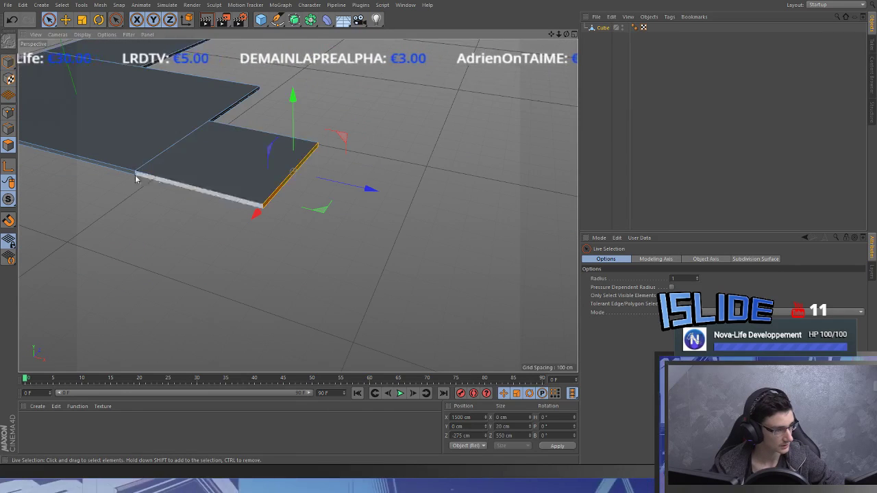
middle_click_drag(178, 189, 263, 195, "alt")
left_click(280, 193)
key("d")
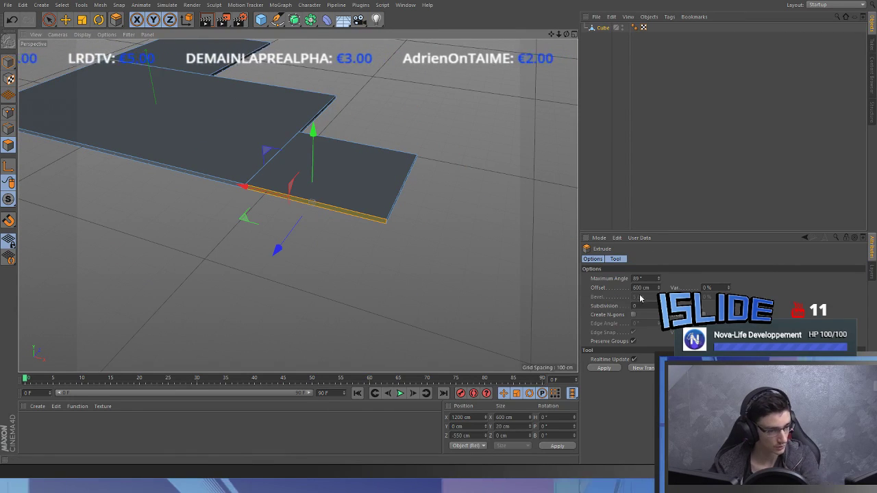
double_click(647, 287)
type("300")
key("Return")
key("space")
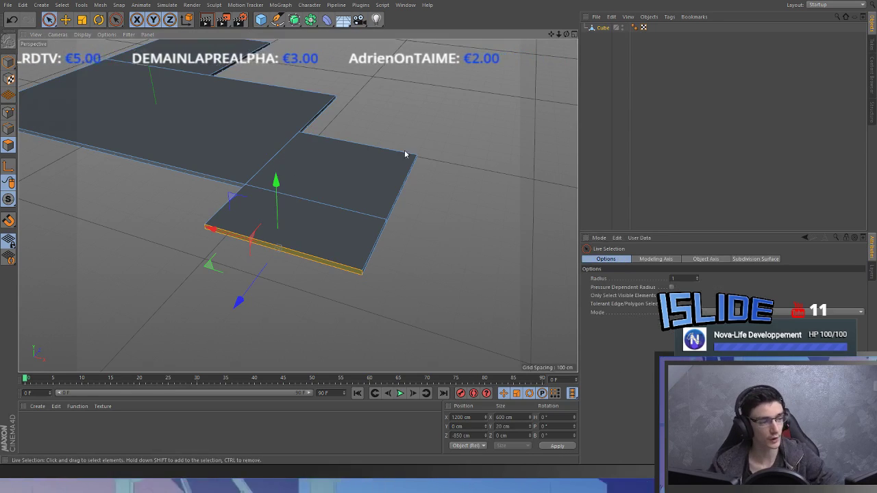
- Clear the face selection and examine the stepped floor slab from several angles
left_click_drag(406, 155, 302, 178, "alt")
right_click_drag(302, 179, 267, 151, "alt")
middle_click_drag(266, 151, 233, 237, "alt")
left_click(343, 231)
right_click_drag(221, 280, 240, 236, "alt")
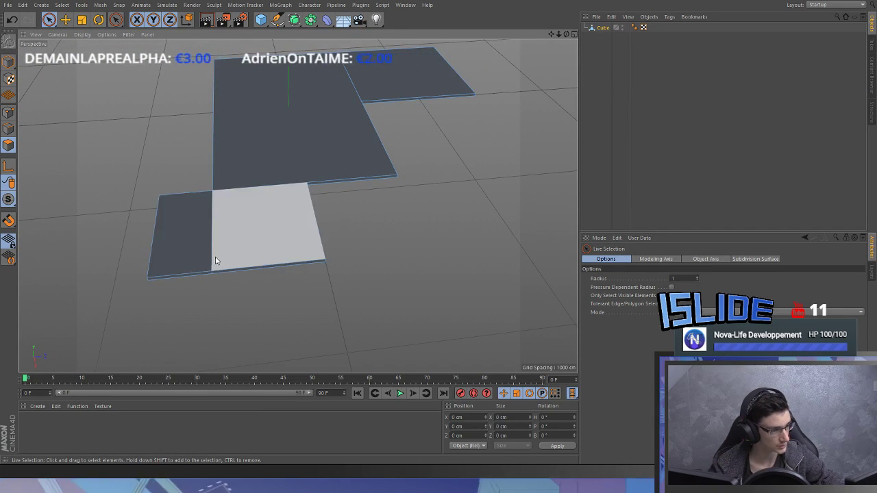
middle_click_drag(392, 48, 319, 94, "alt")
left_click_drag(353, 107, 382, 203, "alt")
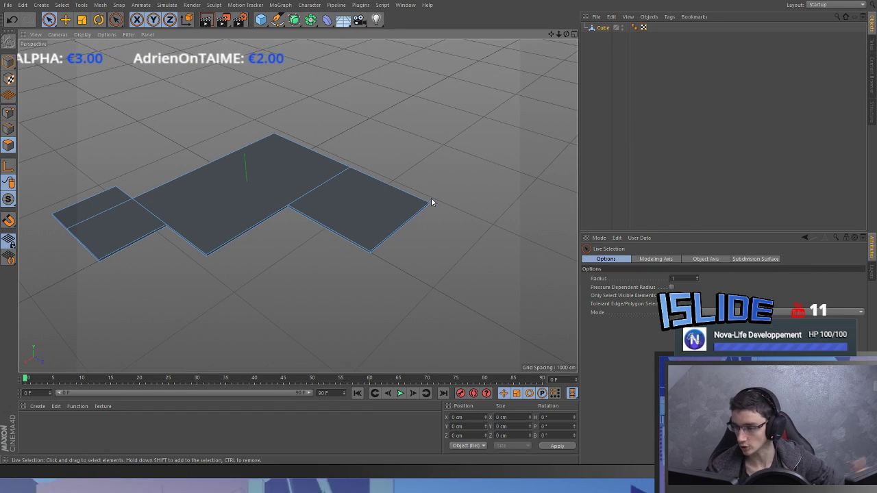
left_click_drag(287, 212, 315, 219, "alt")
middle_click_drag(315, 219, 278, 154, "alt")
left_click_drag(278, 155, 205, 123, "alt")
- Duplicate the whole floor slab in model mode and set the copy's Y size to 300 cm
left_click(8, 62)
left_click_drag(147, 153, 150, 168, "alt")
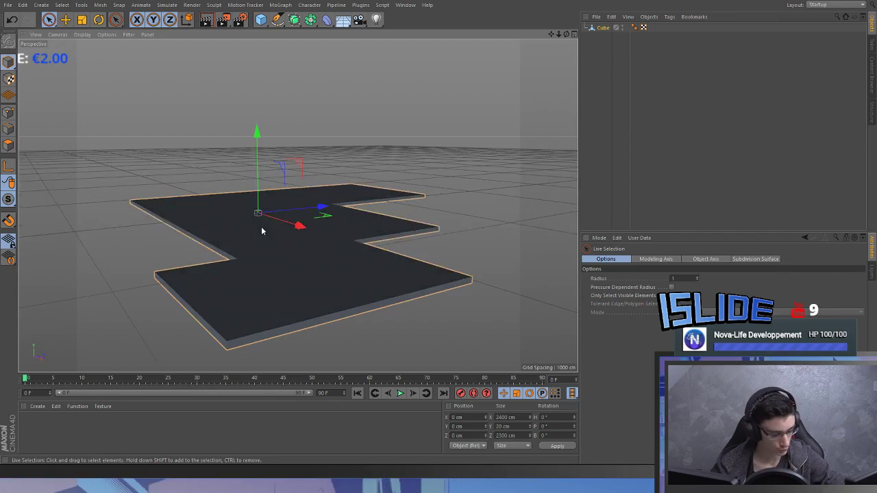
key("ctrl+c")
key("ctrl+v")
type("250")
key("Return")
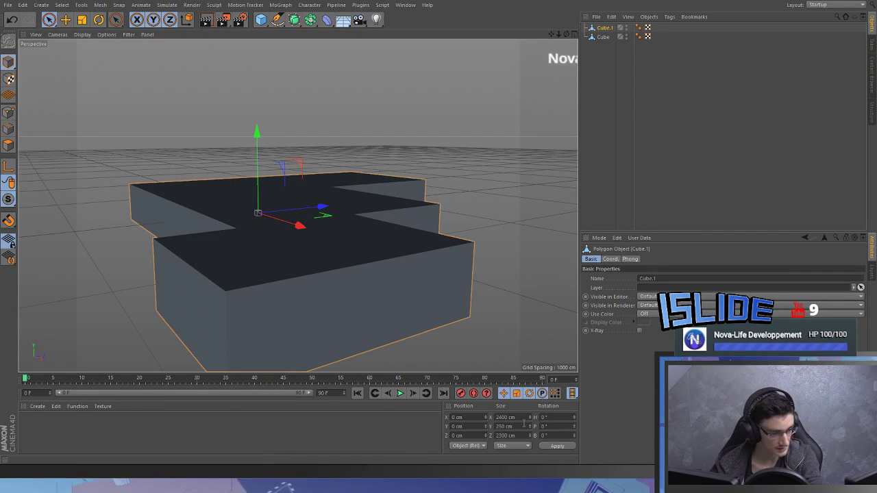
type("300")
key("Return")
- Raise the 300 cm high copy to Y 160 cm so it rests on the floor slab
left_click_drag(251, 148, 256, 147)
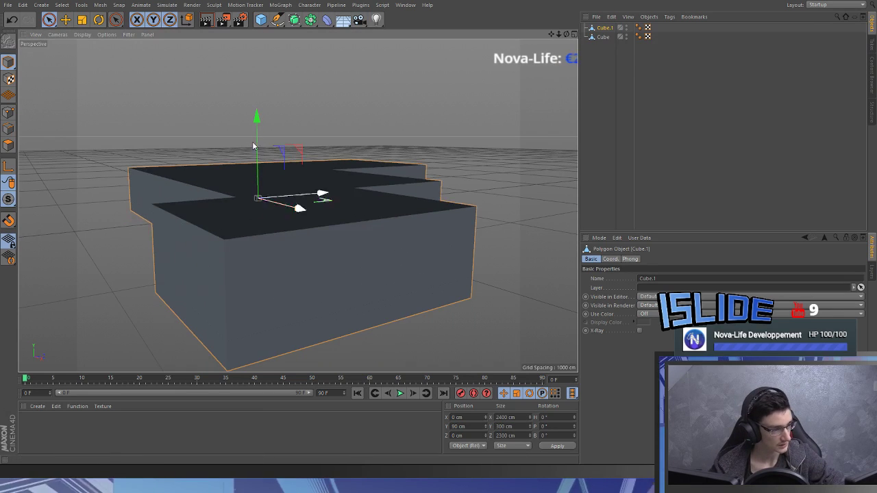
left_click_drag(94, 60, 213, 210, "alt")
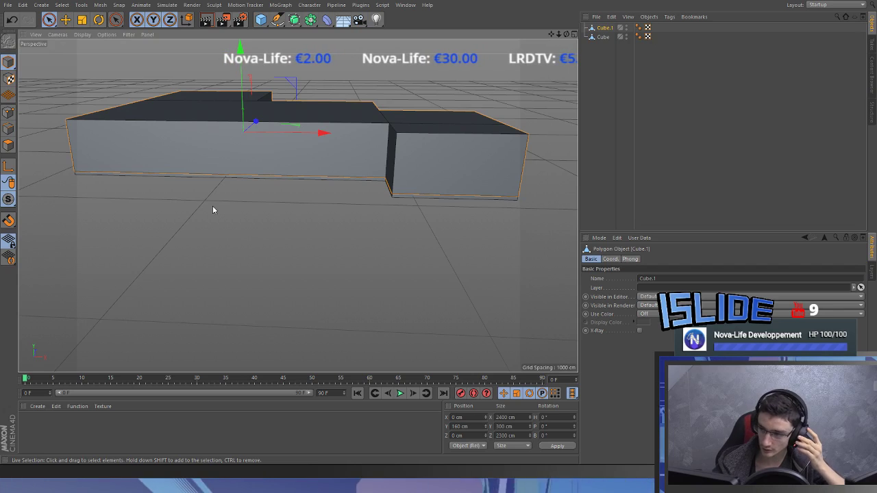
left_click_drag(347, 133, 336, 229, "alt")
left_click_drag(272, 141, 223, 165, "alt")
left_click_drag(386, 198, 318, 163, "alt")
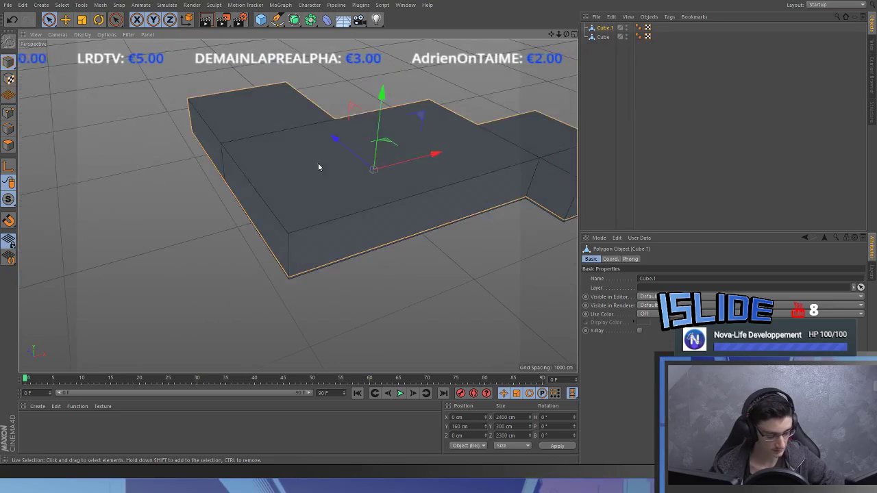
- Duplicate the wall volume, set the copy's Y size to 20 cm, and place it above the volume as a roof slab
key("ctrl+c")
key("ctrl+v")
left_click_drag(382, 117, 389, 79)
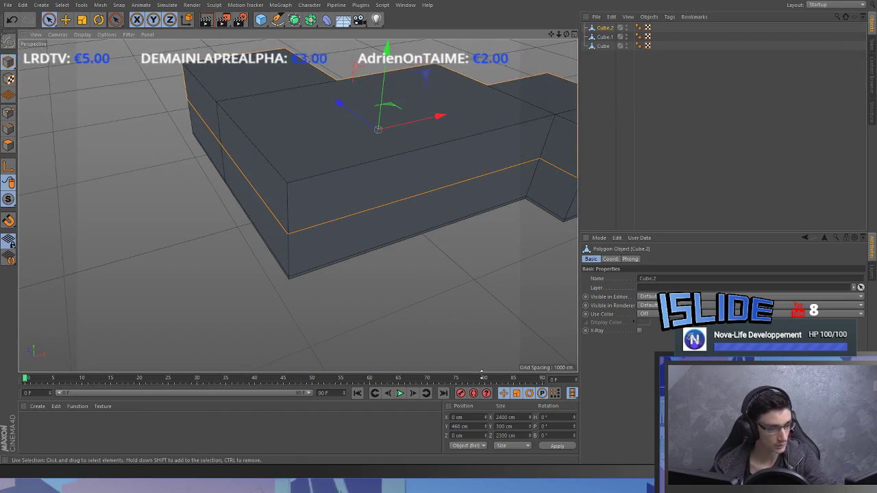
left_click(515, 430)
type("20")
key("Return")
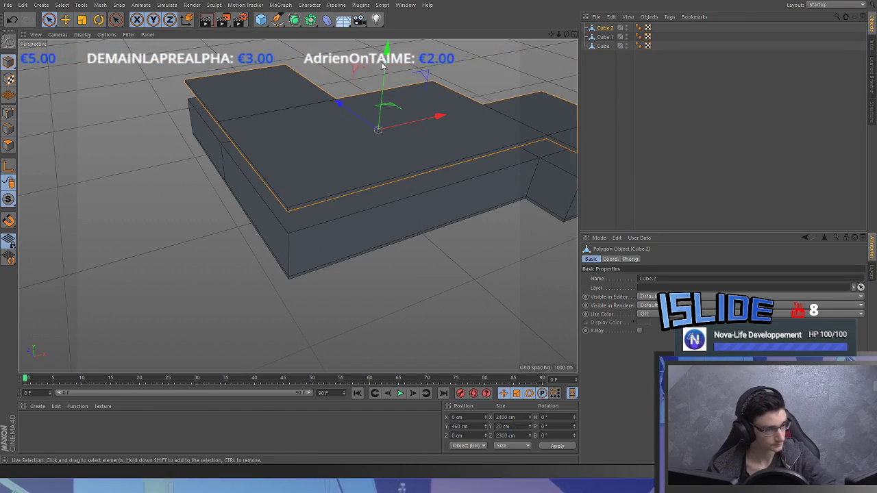
left_click_drag(386, 88, 382, 110)
- Check the dimensions of the side faces on the wall volume's main block in polygon mode and clear the face selection
left_click_drag(328, 199, 289, 182, "alt")
middle_click_drag(281, 230, 231, 155, "alt")
left_click(183, 235)
left_click_drag(183, 237, 191, 189, "alt")
left_click(253, 203)
left_click(7, 148)
left_click(241, 188)
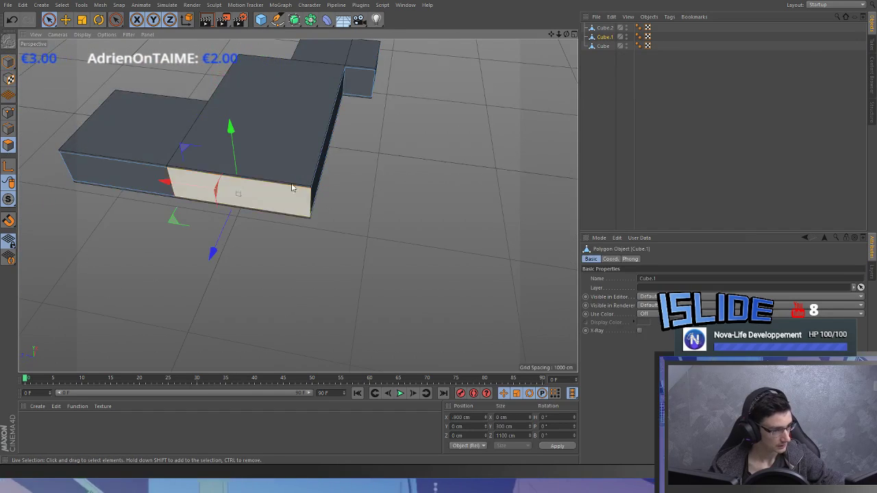
left_click_drag(294, 198, 226, 195, "alt")
left_click(333, 194, "shift")
left_click(217, 252)
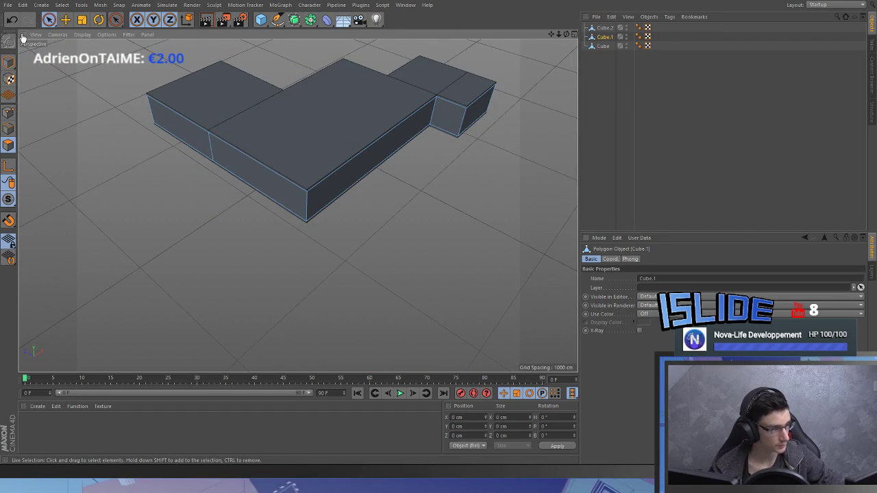
- Add a cube in model mode with X size 1800 cm and Z size 1100 cm, and make it editable
left_click(8, 63)
left_click(260, 19)
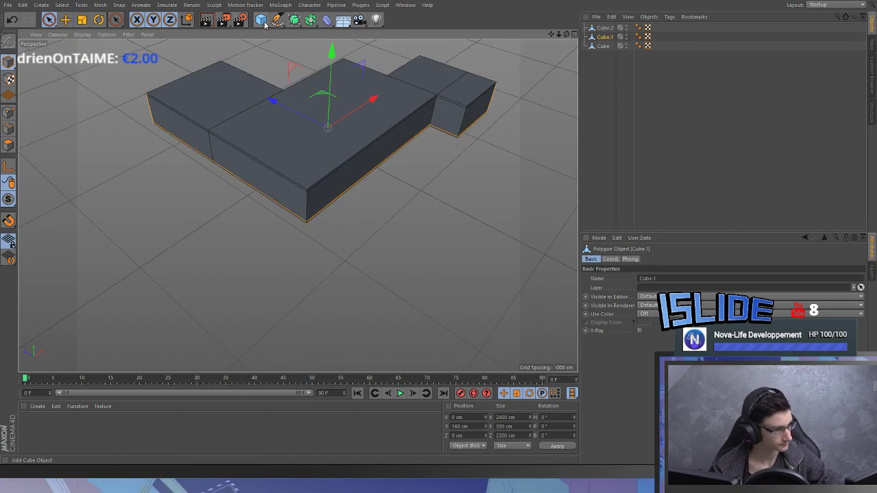
left_click(523, 417)
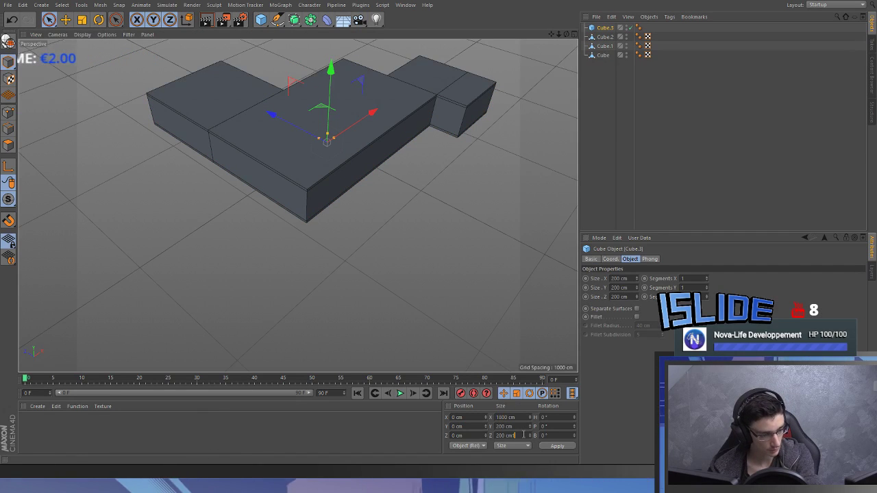
left_click(524, 435)
type("110")
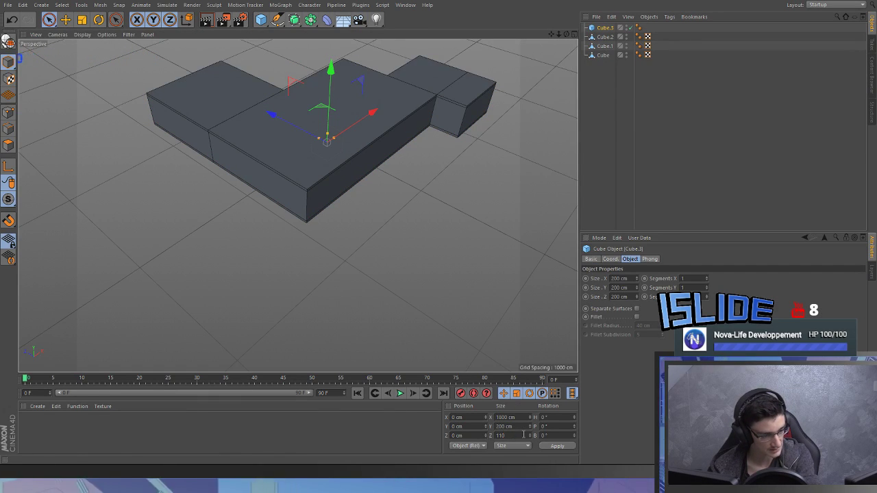
type("0")
key("Return")
key("c")
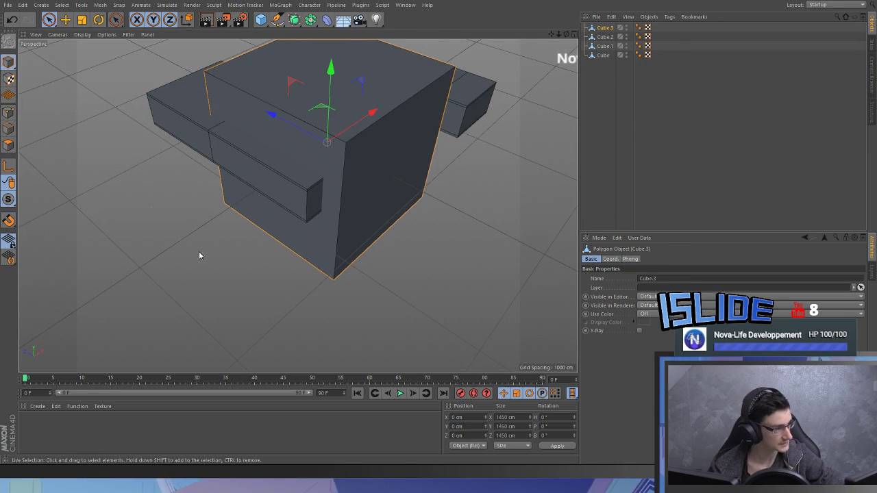
- Resize the editable cube to 1800 × 300 × 1100 cm and raise it to Y 480 cm as an upper storey
left_click(513, 434)
type("1100")
key("Return")
left_click_drag(387, 182, 337, 188, "alt")
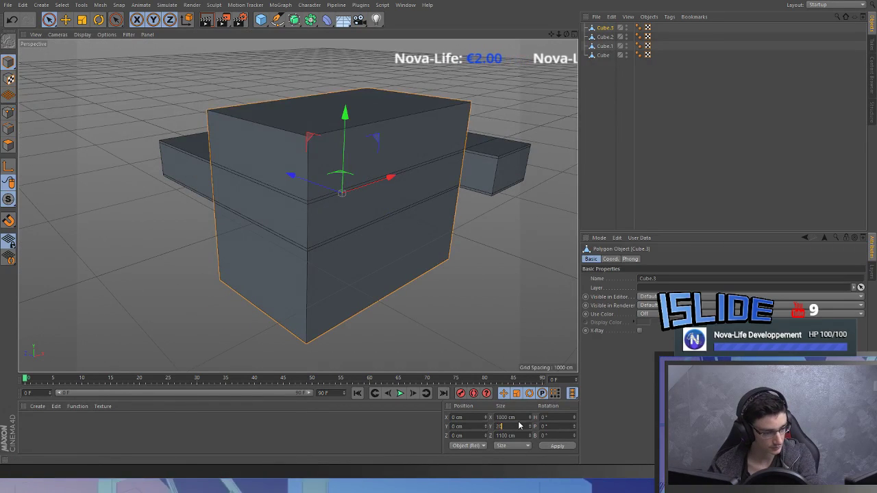
left_click(519, 428)
type("300")
key("Return")
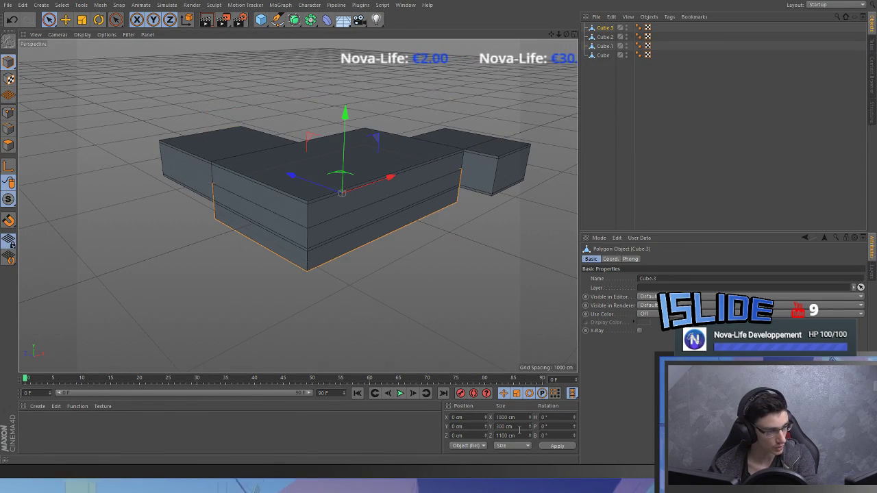
left_click_drag(322, 235, 322, 266, "alt")
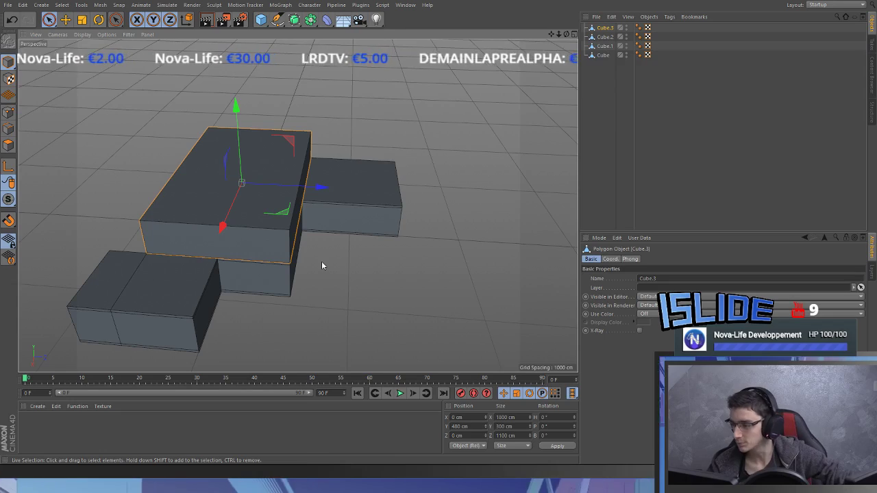
- Duplicate the upper block, set the copy's Y size to 20 cm, and place it at Y 640 cm as the upper roof slab
left_click_drag(288, 237, 327, 228, "alt")
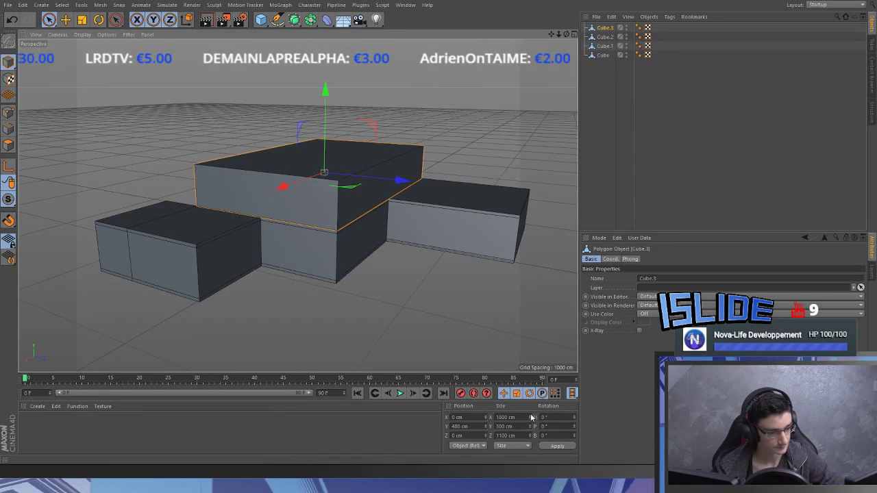
type("0")
key("Return")
left_click_drag(327, 148, 331, 114)
left_click_drag(298, 205, 320, 296, "alt")
scroll(320, 229, "down", 5)
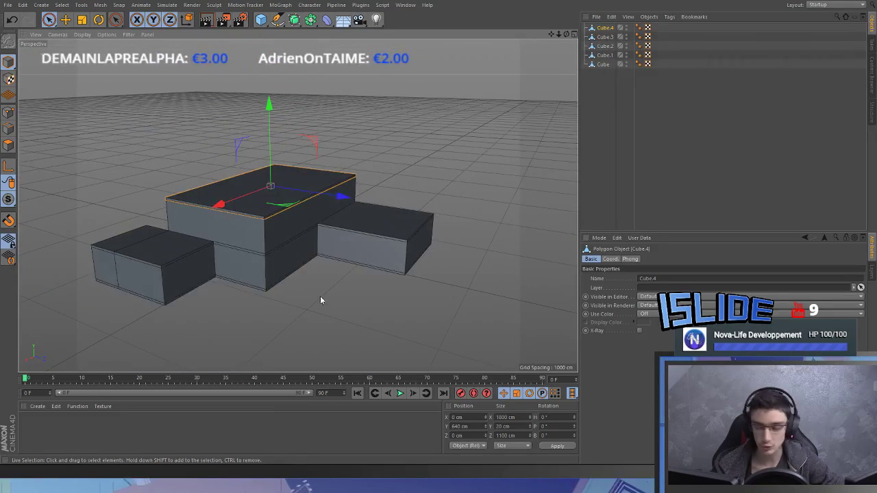
- Hide the upper roof slab and the upper storey block in the viewport
left_click(317, 286)
left_click_drag(229, 228, 357, 184, "alt")
left_click_drag(280, 193, 251, 198, "alt")
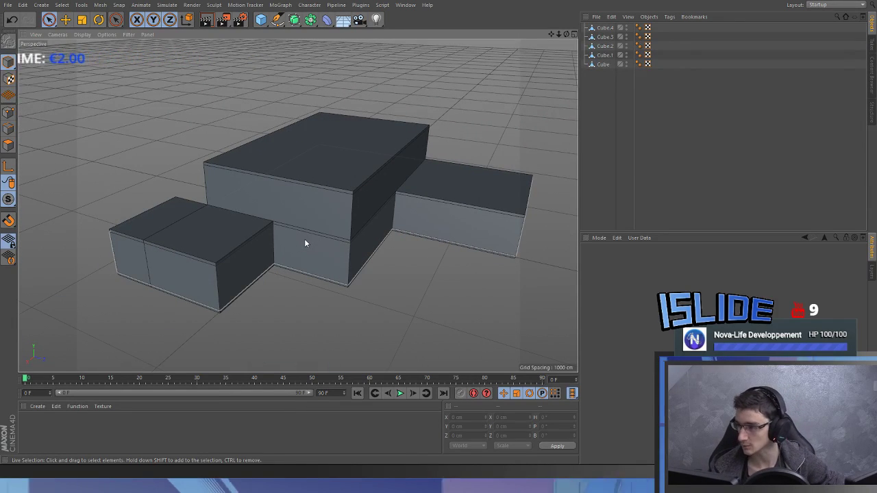
left_click_drag(305, 243, 309, 160, "alt")
left_click(502, 167)
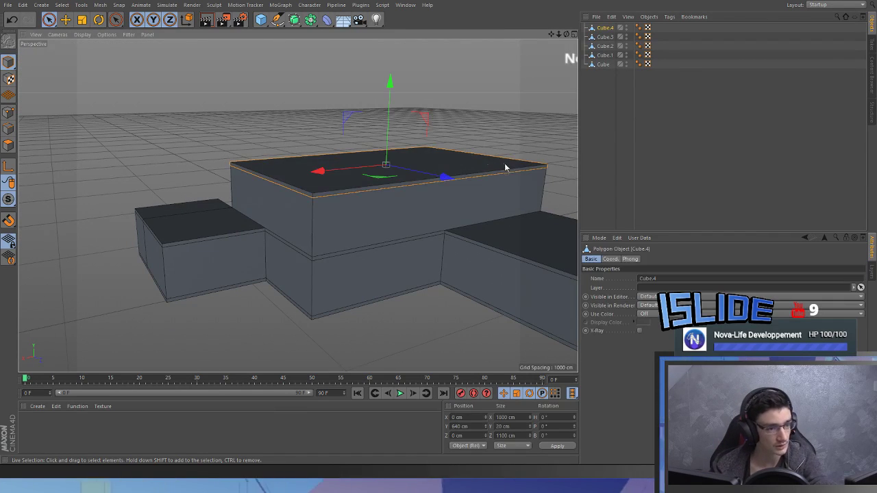
left_click(604, 36)
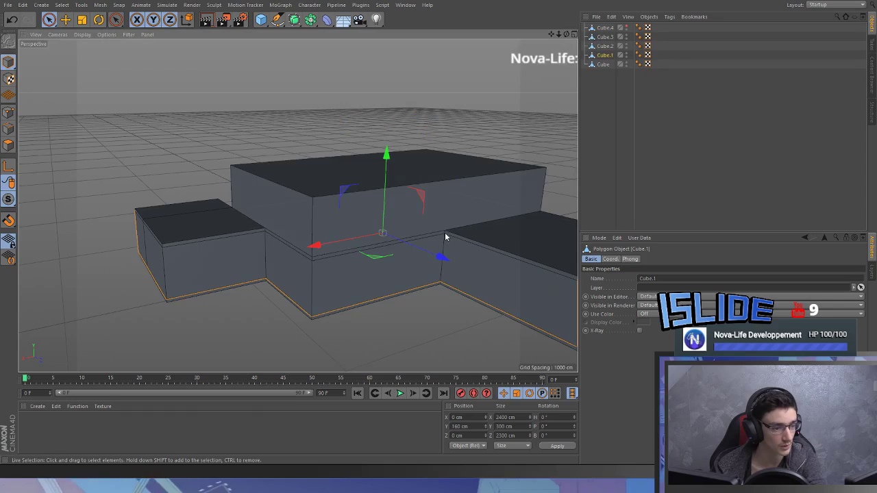
double_click(626, 35)
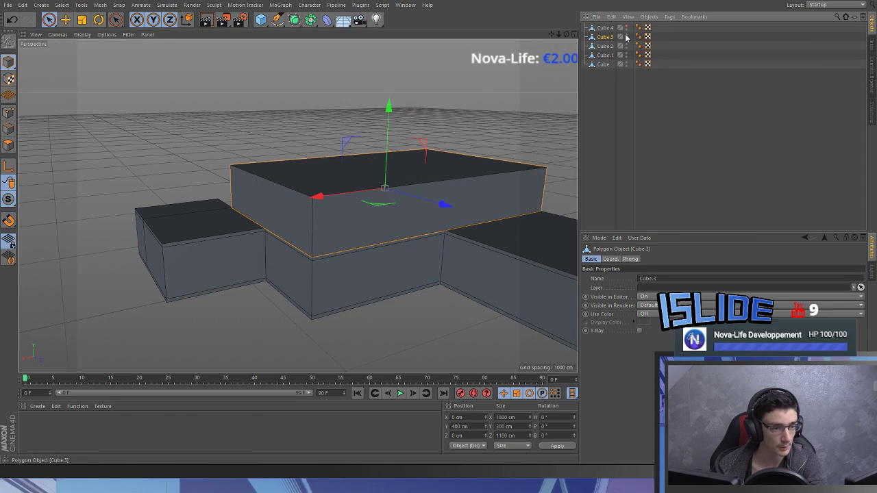
- Hide the lower roof slab to expose the ground-floor wall volume
left_click(431, 235)
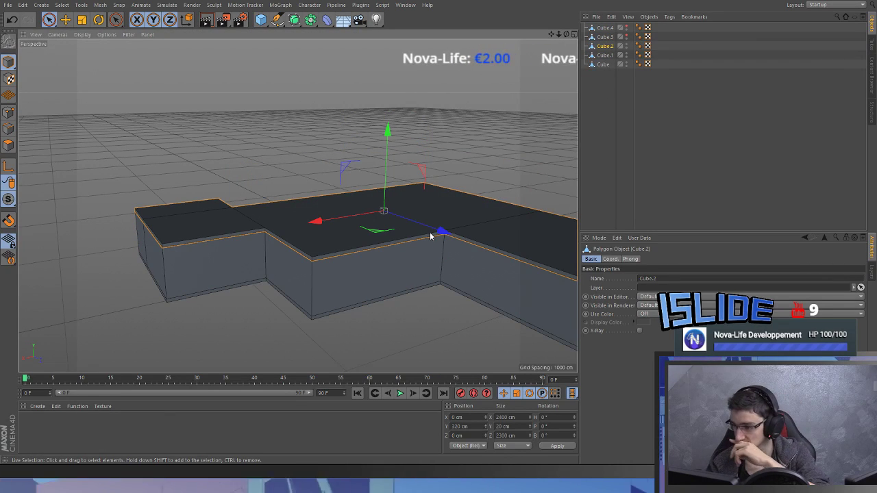
left_click_drag(333, 240, 230, 197, "alt")
left_click(264, 219)
scroll(262, 257, "up", 3)
left_click(231, 197)
left_click(608, 46)
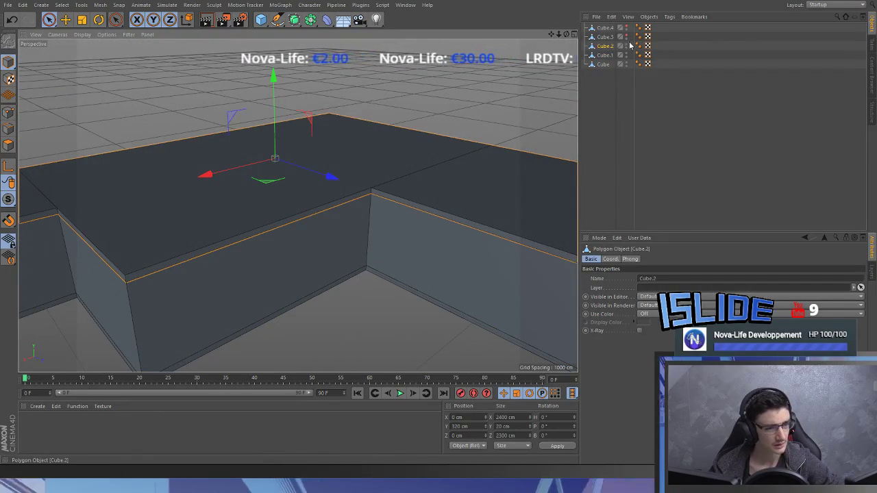
double_click(627, 45)
- Select all top faces of the ground-floor wall volume and inset them with Extrude Inner at a 10 cm offset
left_click(407, 191)
left_click(8, 145)
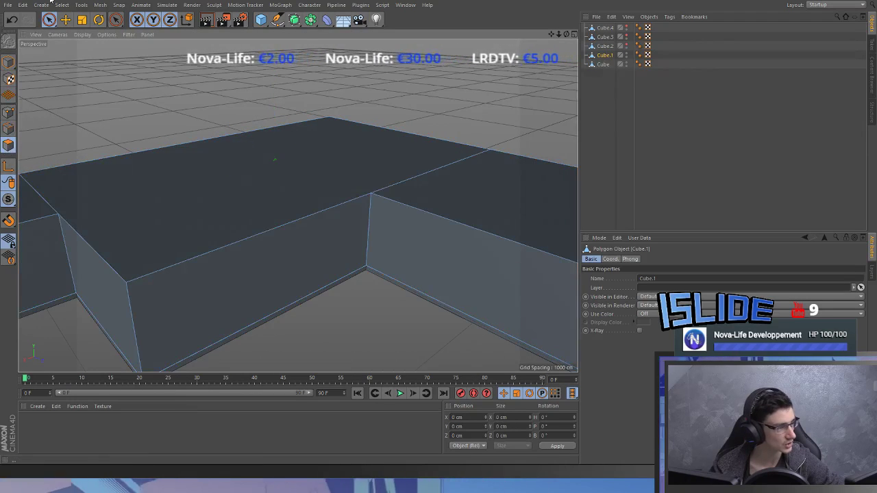
left_click(48, 20)
mouse_move(130, 79)
left_mouse_down("alt")
mouse_move(181, 128)
mouse_move(218, 111)
left_mouse_up("alt")
mouse_move(367, 83)
left_mouse_down()
mouse_move(244, 111)
mouse_move(126, 253)
left_mouse_up()
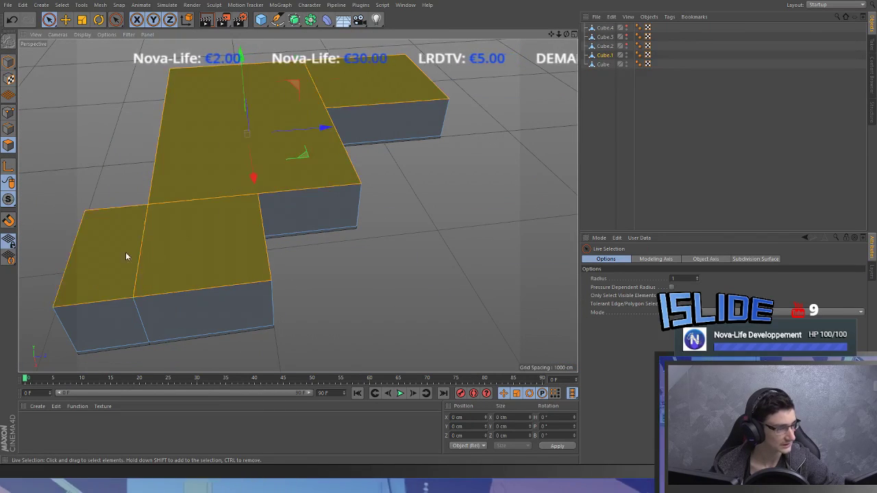
middle_click_drag(126, 256, 186, 229, "alt")
key("i")
double_click(646, 287)
type("100")
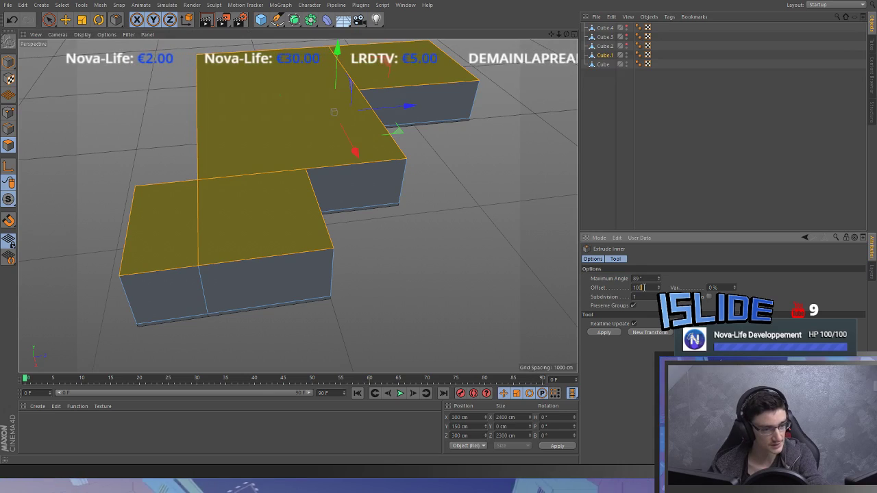
key("Return")
- Extrude the inset top faces by -300 cm to hollow out the walls, and delete the faces at the bottom
key("d")
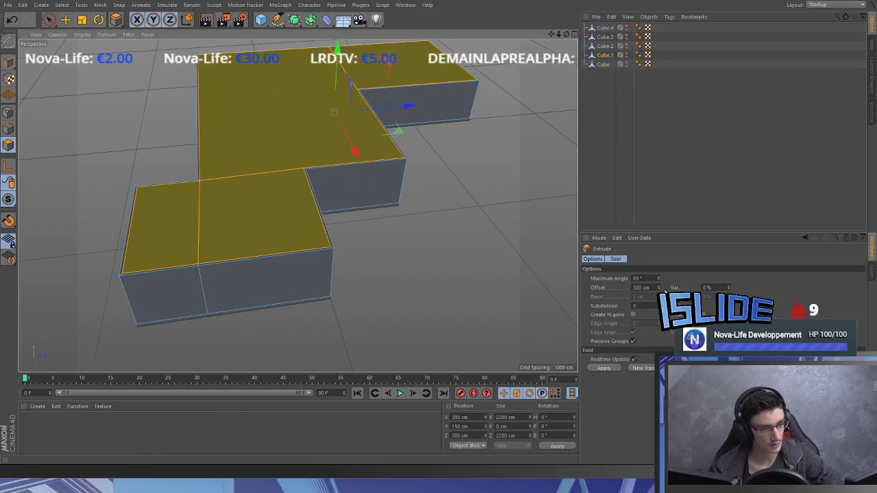
double_click(646, 289)
type("-300")
key("Return")
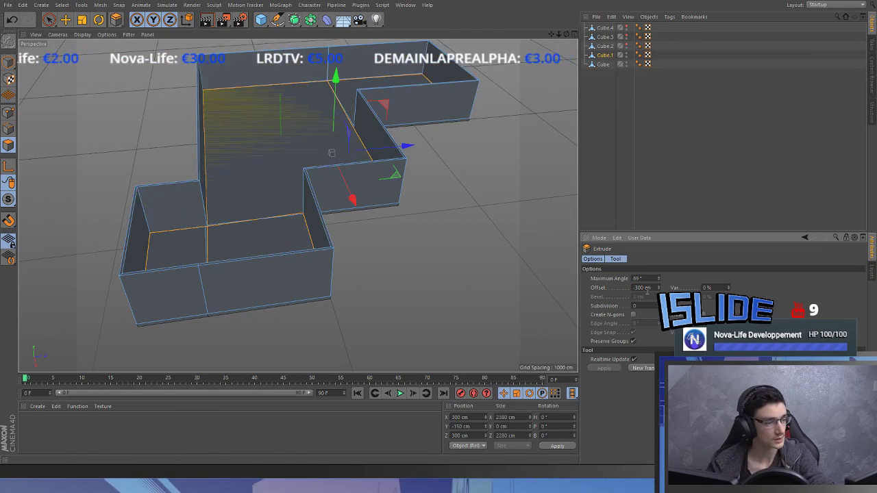
key("Delete")
key("space")
mouse_move(243, 239)
left_mouse_down()
mouse_move(189, 248)
mouse_move(302, 113)
left_mouse_up()
key("Delete")
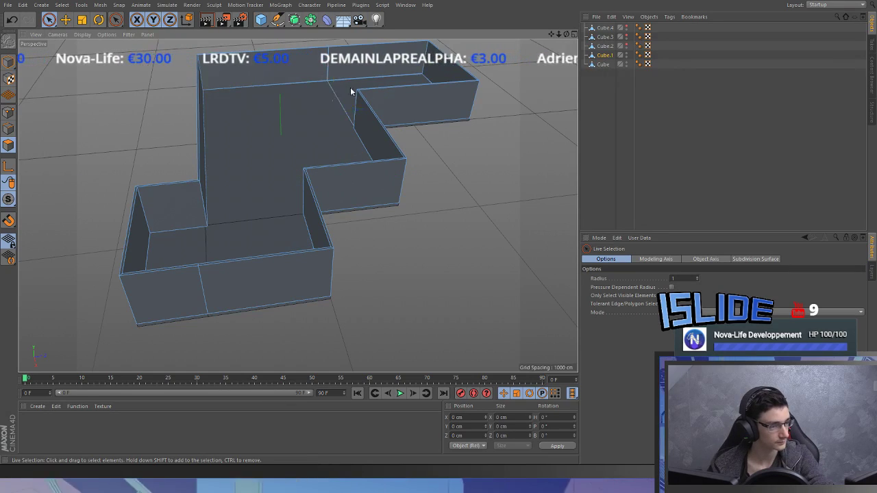
- Examine the hollowed ground-floor walls from several angles and distances
right_click_drag(358, 96, 295, 87, "alt")
left_click_drag(295, 87, 329, 133, "alt")
middle_click_drag(329, 133, 282, 186, "alt")
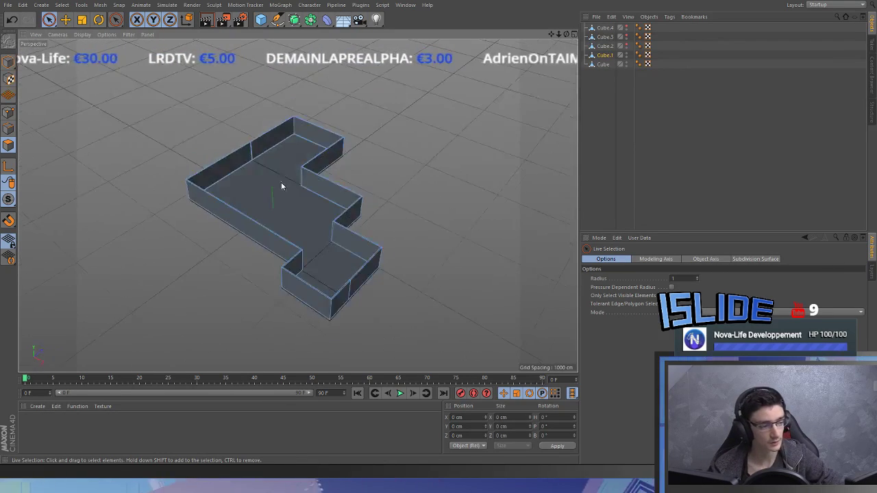
left_click_drag(281, 185, 262, 194, "alt")
right_click_drag(262, 194, 282, 194, "alt")
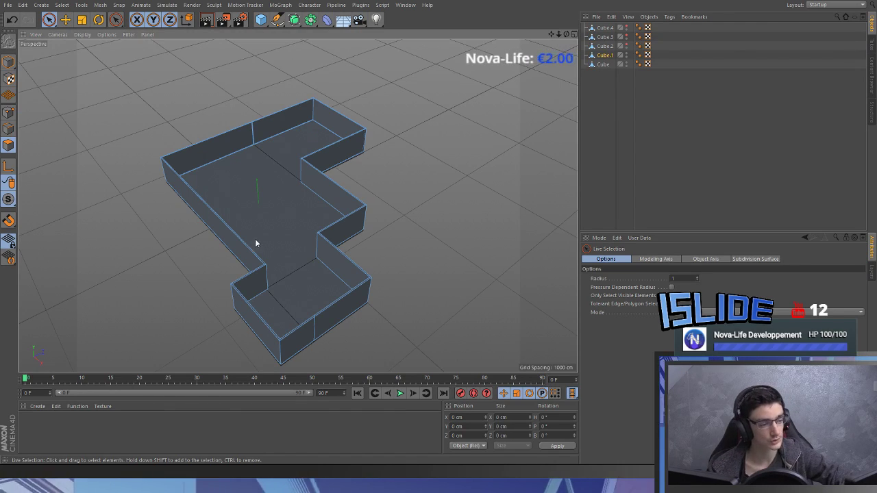
scroll(279, 208, "up", 4)
scroll(298, 196, "down", 4)
mouse_move(297, 196)
left_mouse_down("alt")
mouse_move(299, 166)
mouse_move(311, 207)
mouse_move(391, 298)
mouse_move(226, 143)
mouse_move(293, 204)
left_mouse_up("alt")
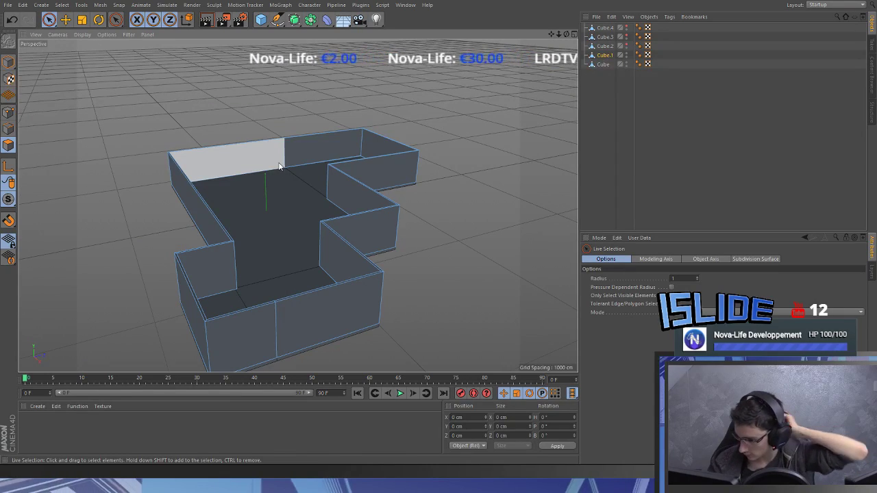
- Cut a 10 cm wide vertical strip with the plane Knife at the wing end of the long inner wall face, and select it
left_click_drag(276, 204, 222, 271, "alt")
scroll(223, 271, "up", 5)
left_click(279, 136)
left_click_drag(279, 135, 258, 145, "alt")
key("k")
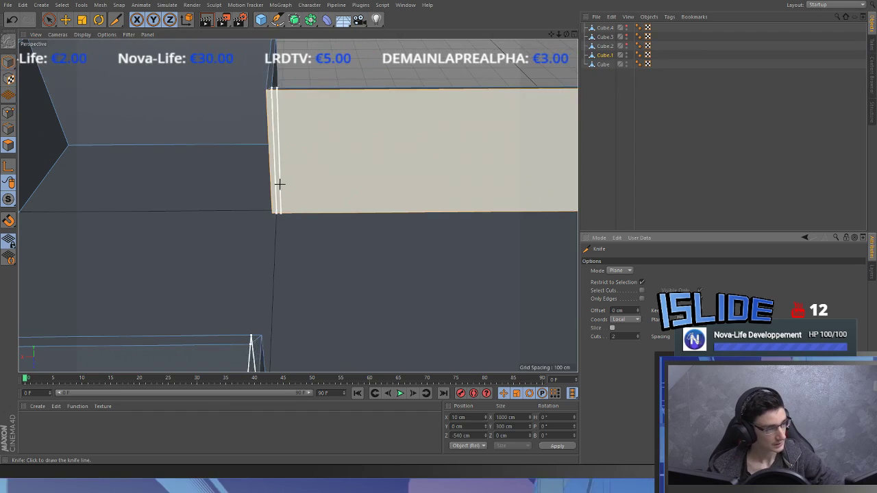
left_click(279, 183)
key("space")
left_click(280, 184)
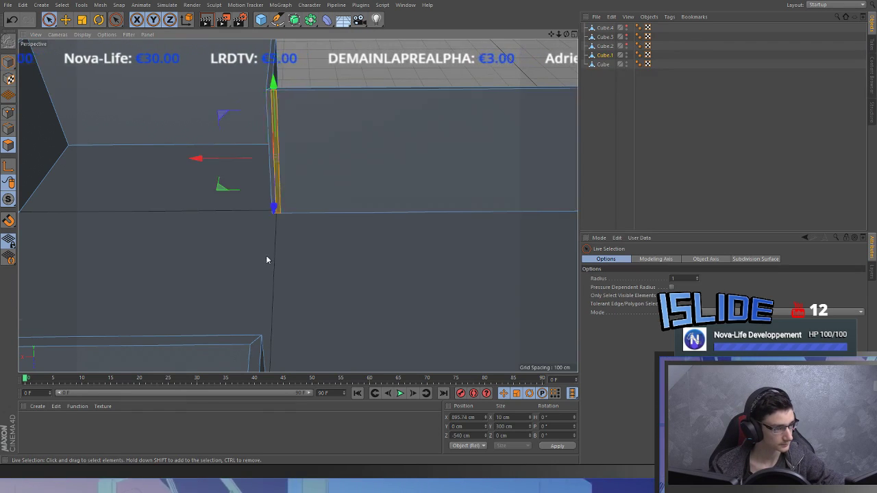
- Extrude the strip about 534 cm across the wing opening as a partition wall
scroll(272, 233, "down", 2)
middle_click_drag(272, 233, 268, 221, "alt")
key("d")
left_click_drag(268, 222, 252, 261)
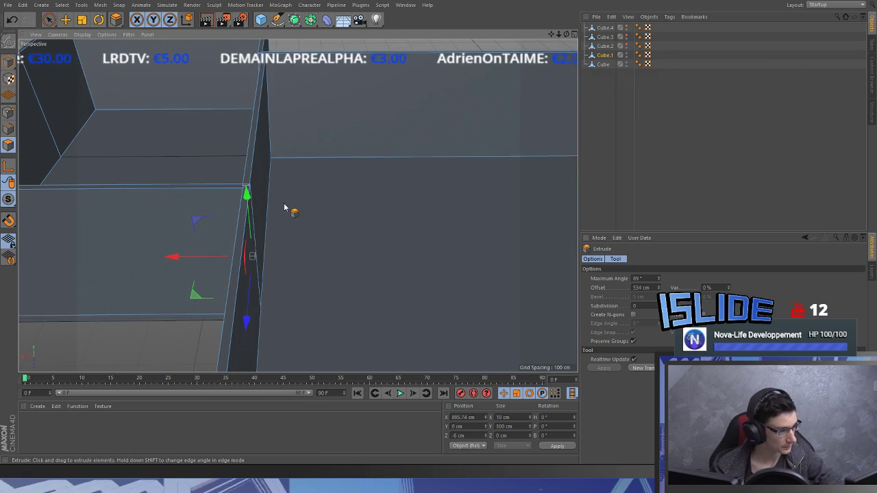
key("space")
key("space")
scroll(255, 172, "down", 6)
left_click_drag(255, 171, 271, 144, "alt")
key("space")
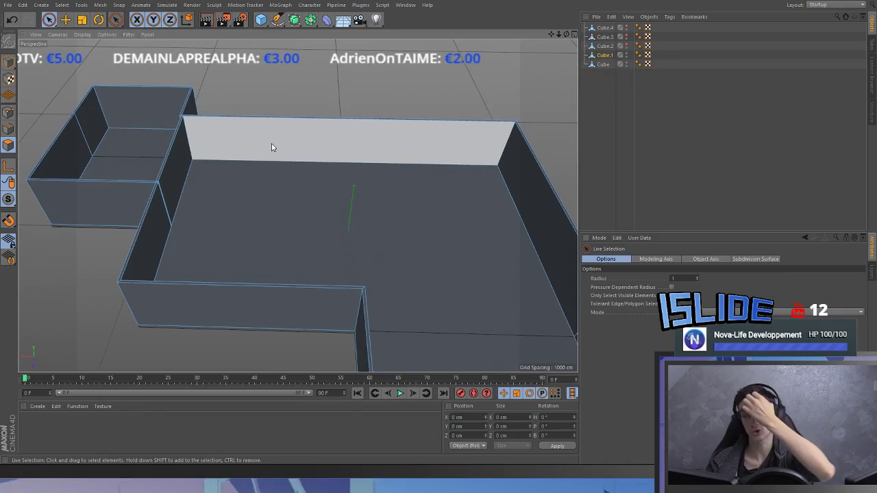
- Cut a 10 cm wide vertical strip into the short inner wall face beside the new partition, and select only that strip
left_click_drag(324, 261, 353, 165, "alt")
left_click(388, 150)
middle_click_drag(387, 150, 322, 188, "alt")
scroll(325, 179, "up", 2)
key("k")
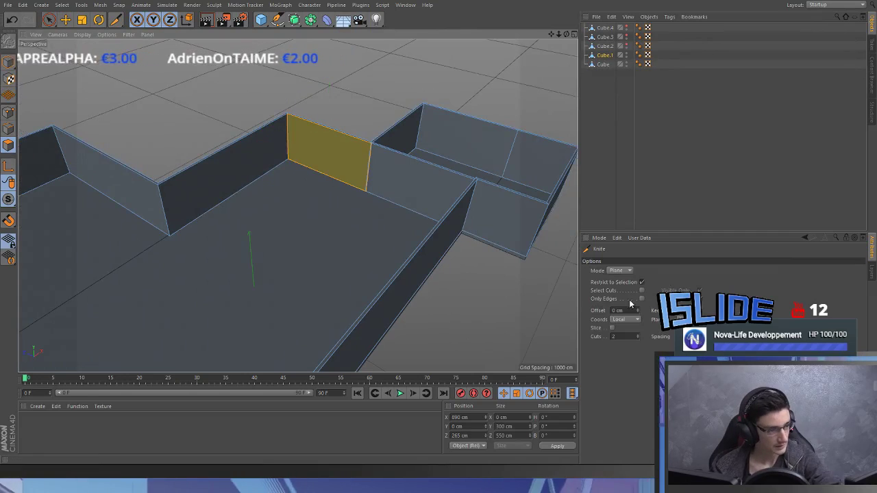
scroll(365, 170, "up", 4)
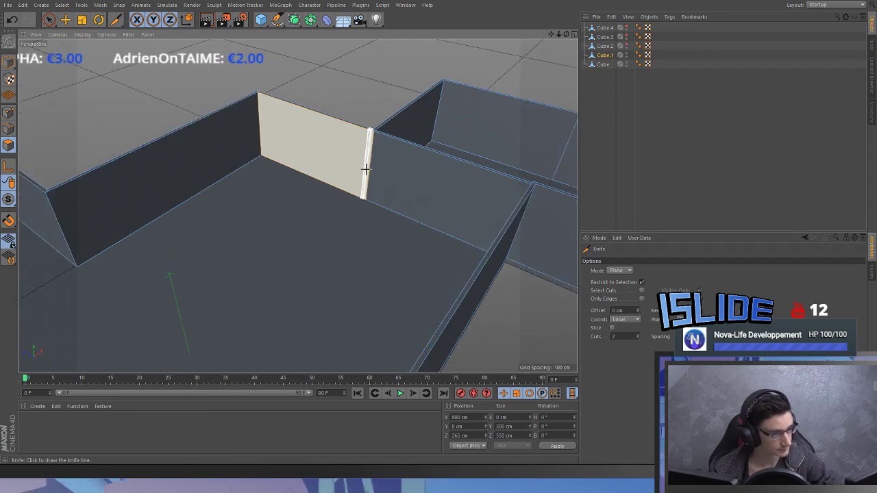
left_click_drag(374, 150, 385, 180, "alt")
left_click(372, 142)
key("space")
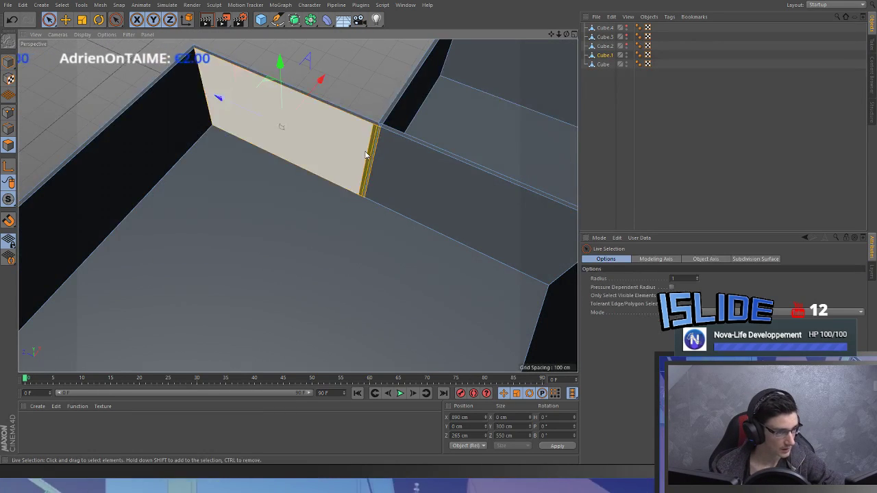
left_click(366, 152)
left_click(371, 155)
- Extrude the second strip about 771 cm into the main room as another partition wall
middle_click_drag(283, 261, 303, 185, "alt")
scroll(303, 185, "down", 5)
key("d")
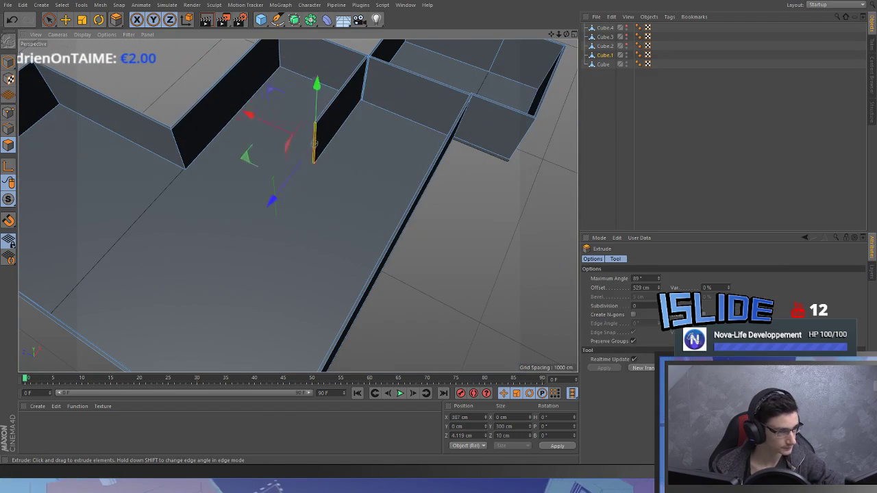
left_click_drag(245, 211, 241, 211)
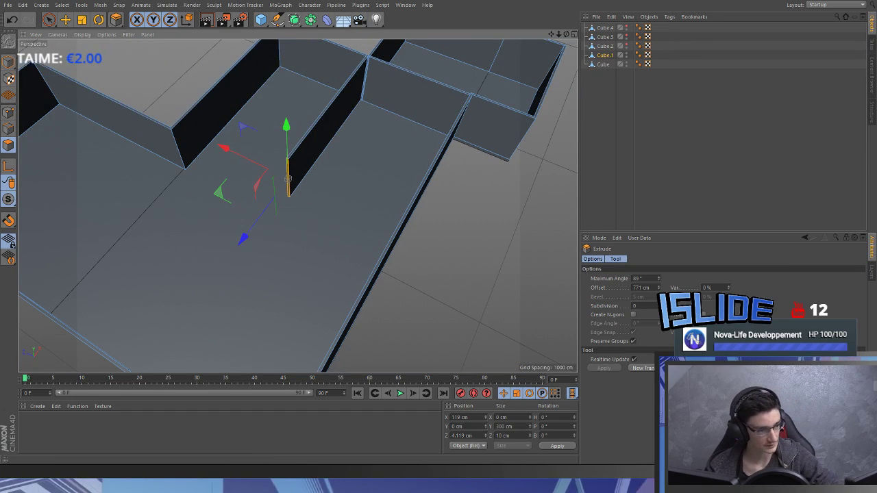
- Extrude the partition's end another 10 cm into the main room and select both narrow side faces of that new end piece
left_click(645, 368)
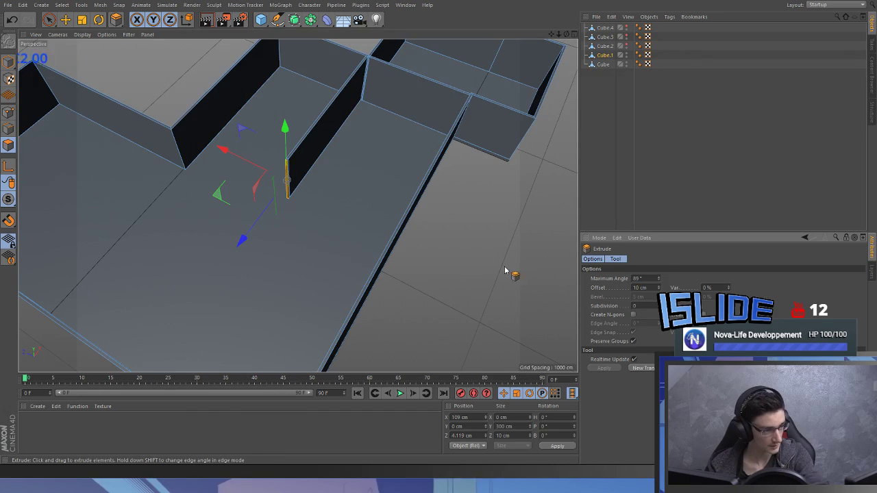
key("space")
left_click_drag(282, 183, 270, 159, "alt")
scroll(270, 158, "up", 5)
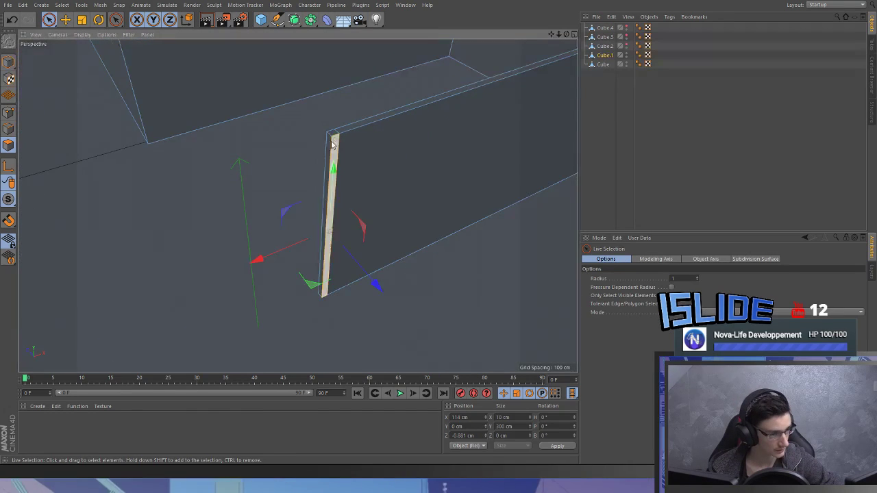
left_click_drag(335, 141, 370, 174, "alt")
left_click(329, 150, "shift")
- Extrude both selected side faces about 534 cm in opposite directions as a cross wall spanning the room
left_click_drag(329, 150, 294, 195, "alt")
scroll(294, 195, "down", 4)
key("d")
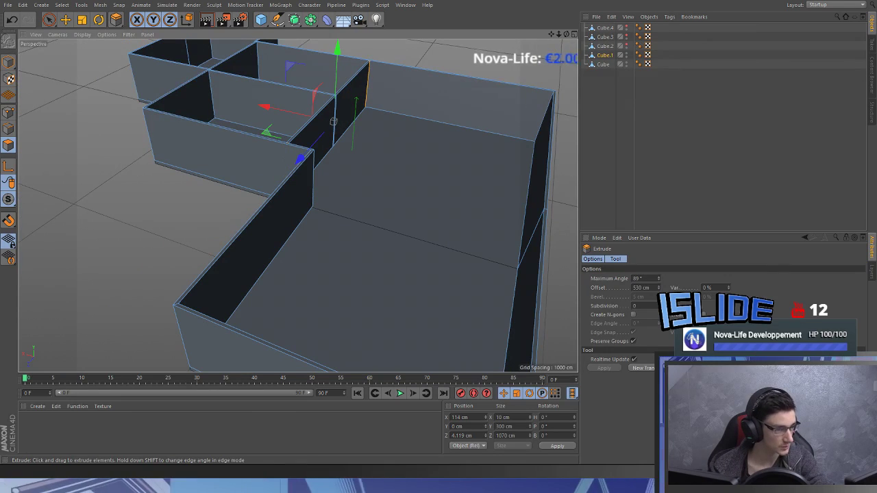
- Select the two vertical edges at the cross wall's end beside the outer wall
key("space")
key("s")
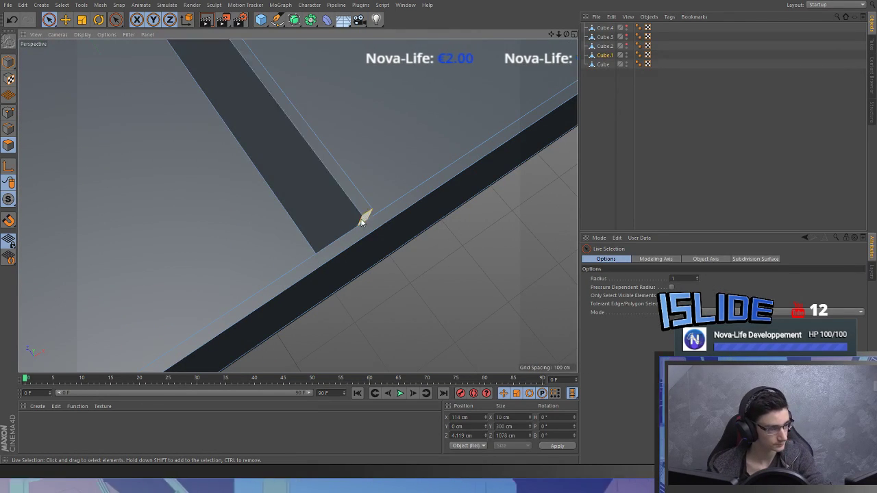
left_click(352, 233)
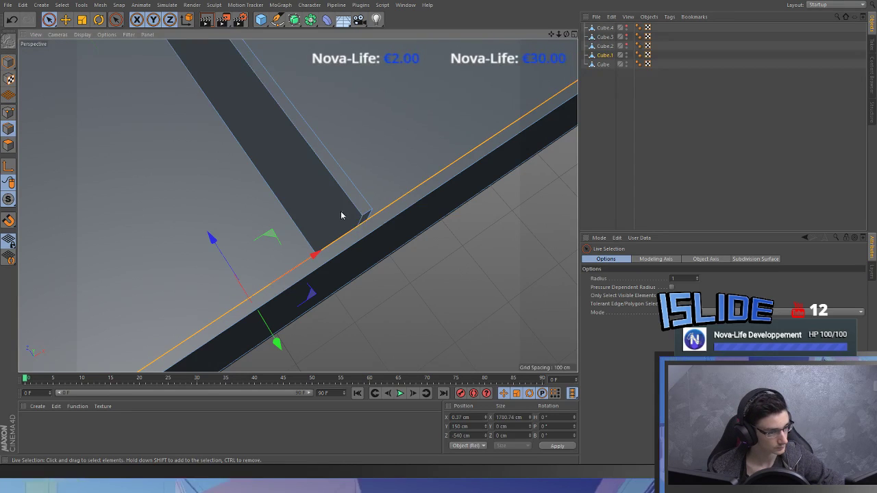
left_click_drag(348, 217, 364, 247, "alt")
scroll(363, 245, "up", 3)
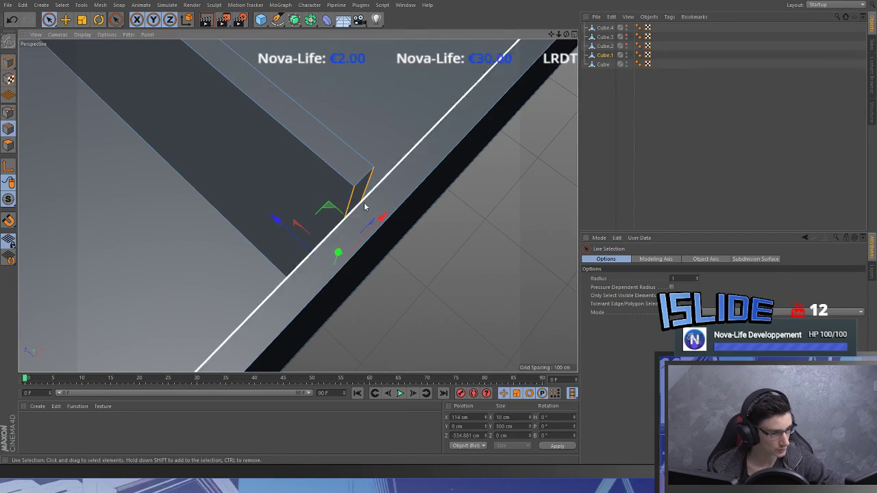
- Delete the top faces of the walls at the junction with the small rear wing
left_click(14, 145)
left_click_drag(244, 180, 268, 278, "alt")
left_click_drag(297, 206, 223, 219, "alt")
middle_click_drag(223, 219, 233, 274, "alt")
left_click_drag(61, 202, 278, 136, "alt")
scroll(278, 134, "up", 4)
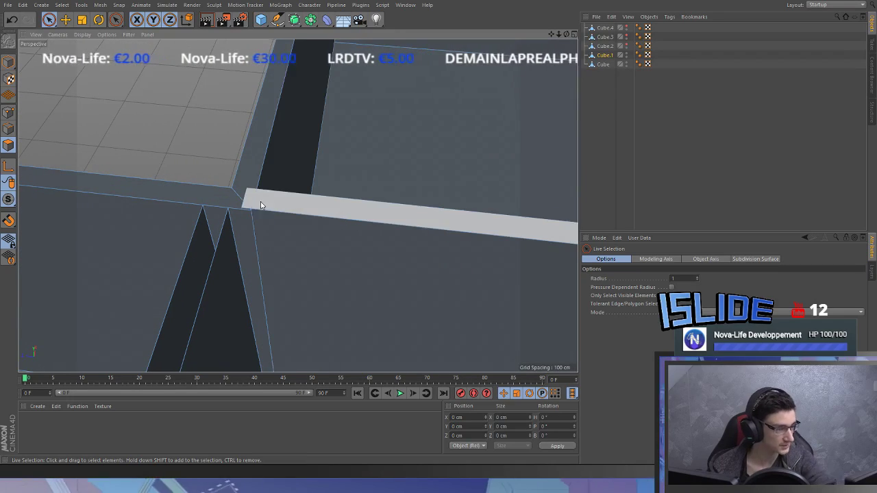
left_click_drag(262, 204, 240, 198)
key("Delete")
- Delete the top faces of the small rear wing's surrounding walls
scroll(228, 200, "down", 3)
scroll(241, 213, "down", 4)
middle_click_drag(386, 217, 298, 205, "alt")
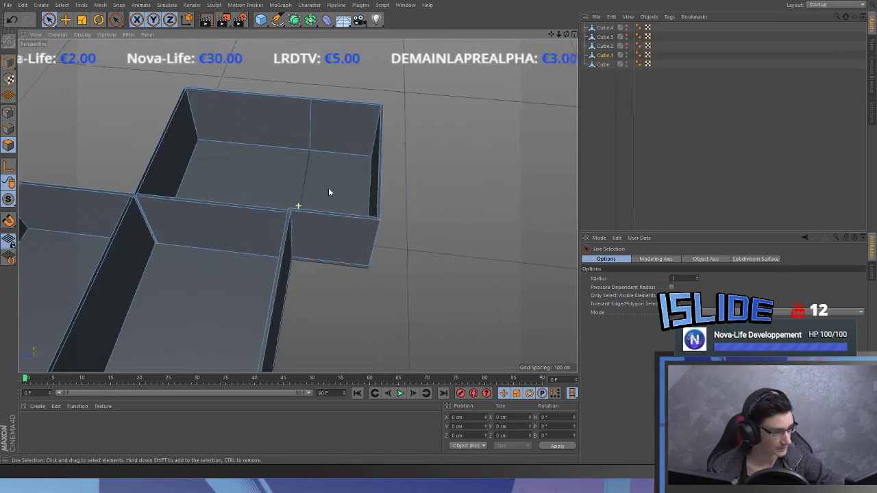
scroll(309, 226, "up", 4)
left_click(249, 117)
key("Delete")
scroll(259, 113, "down", 4)
middle_click_drag(327, 84, 194, 200, "alt")
scroll(194, 200, "up", 4)
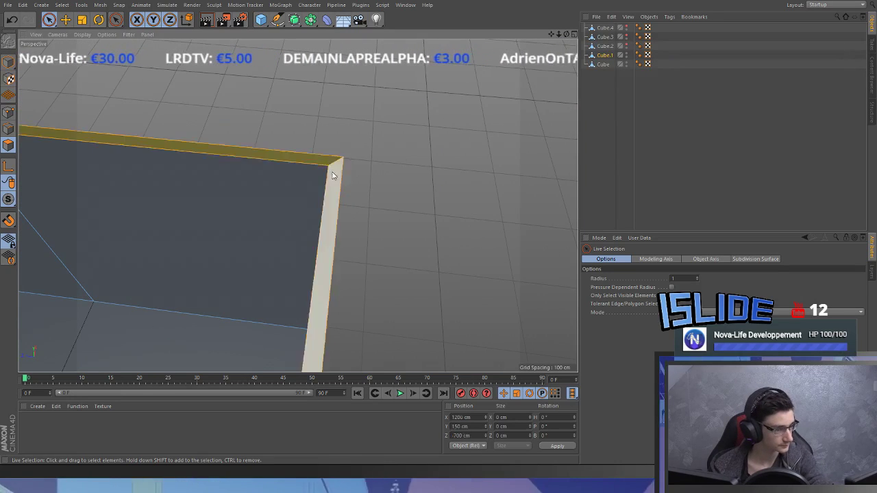
scroll(111, 201, "down", 5)
scroll(230, 95, "up", 8)
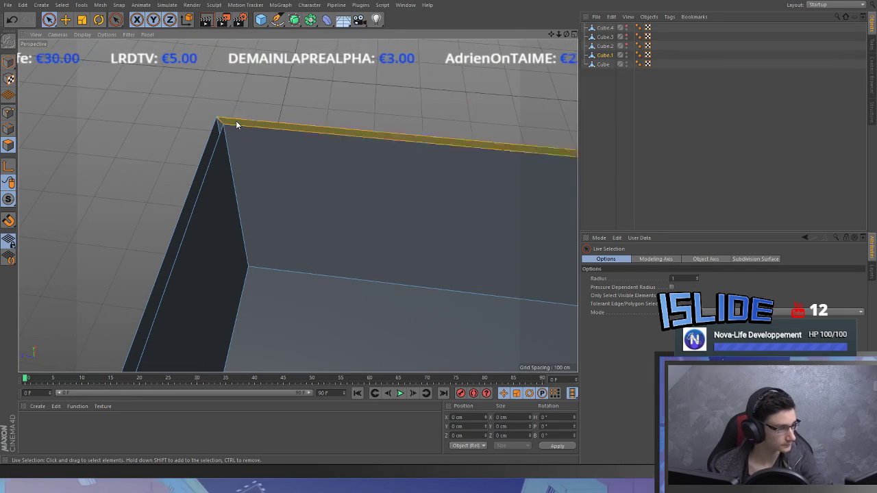
scroll(274, 179, "down", 6)
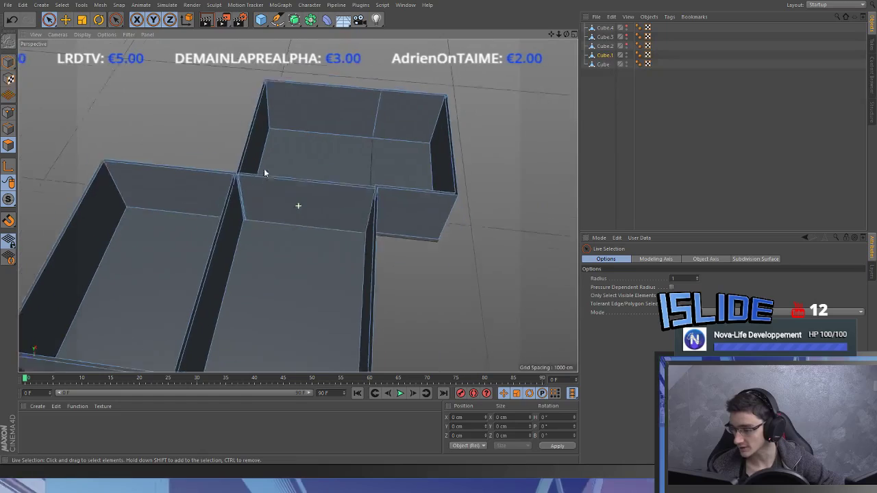
- Delete the remaining top faces along the front rooms and the main room's outer walls
scroll(283, 202, "up", 8)
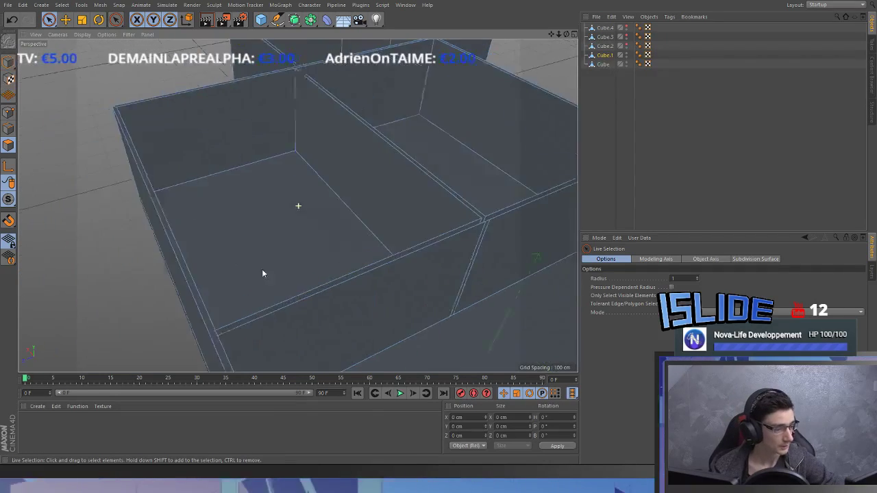
scroll(227, 253, "down", 4)
scroll(205, 171, "up", 8)
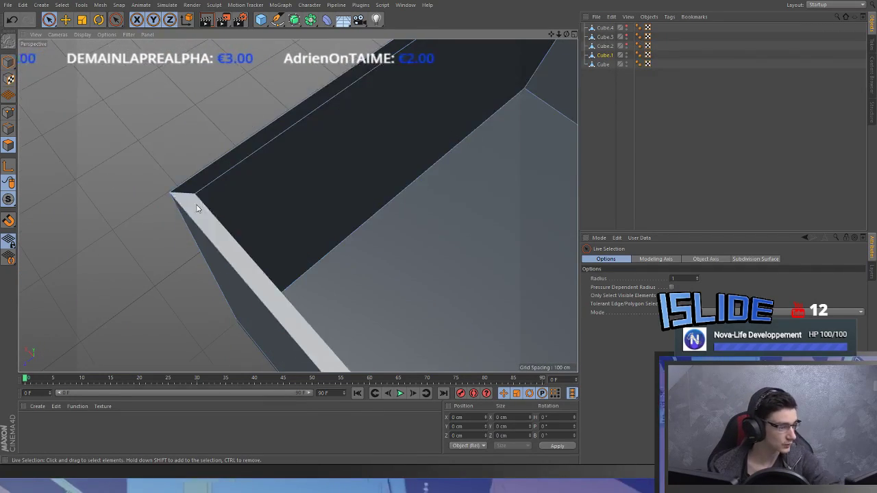
scroll(220, 192, "down", 4)
scroll(287, 172, "up", 8)
scroll(299, 202, "down", 3)
scroll(228, 138, "up", 2)
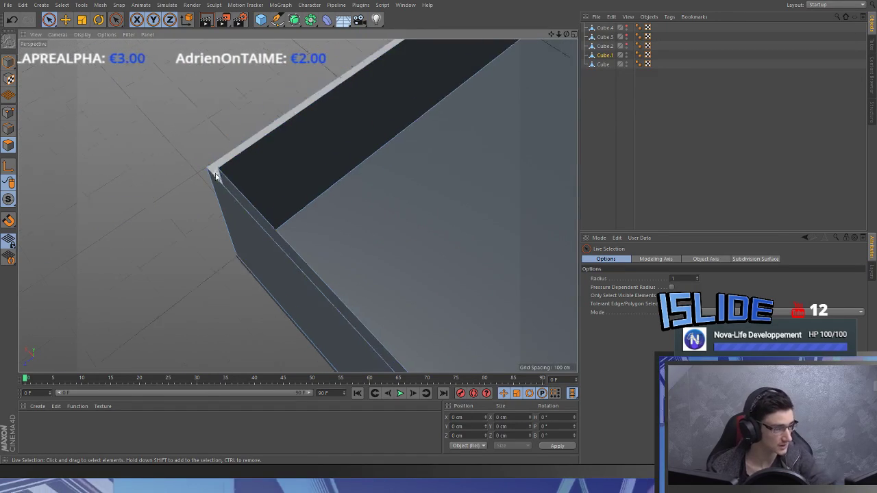
scroll(364, 254, "down", 4)
scroll(280, 211, "up", 8)
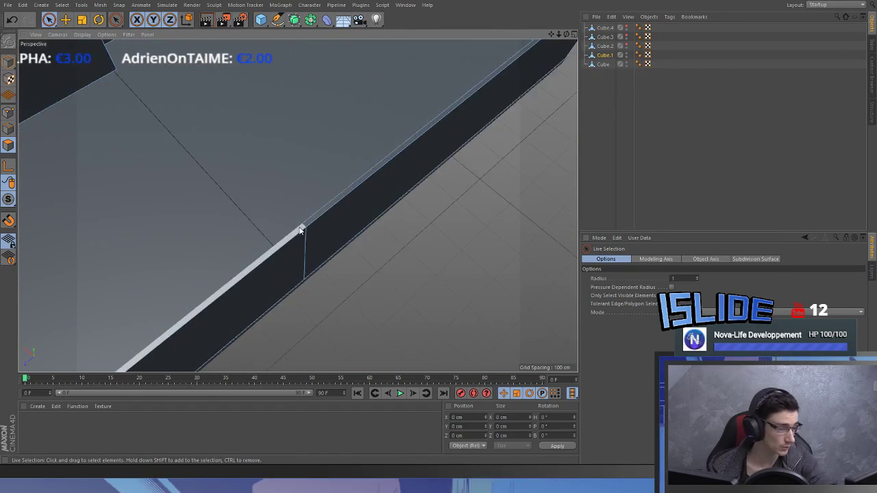
scroll(305, 224, "up", 2)
key("Delete")
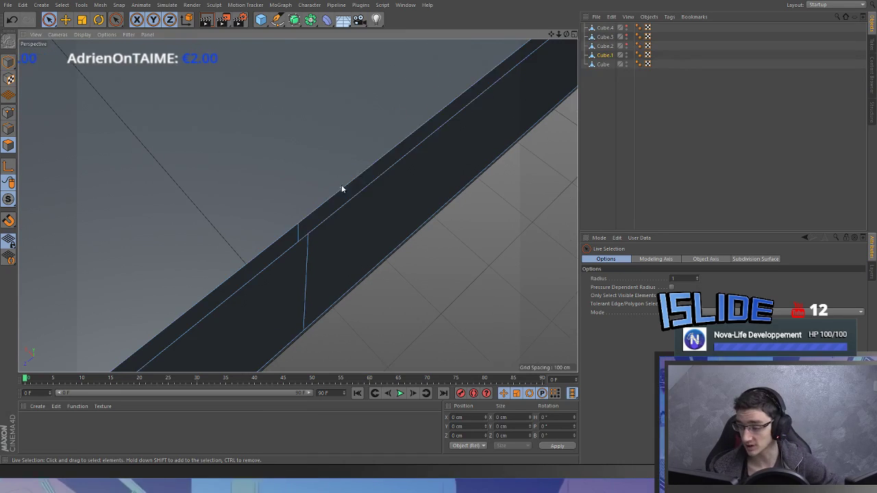
- Examine the open wall rims and the partition layout of the whole ground floor from several angles
scroll(366, 148, "down", 6)
middle_click_drag(311, 231, 137, 363, "alt")
scroll(319, 237, "up", 5)
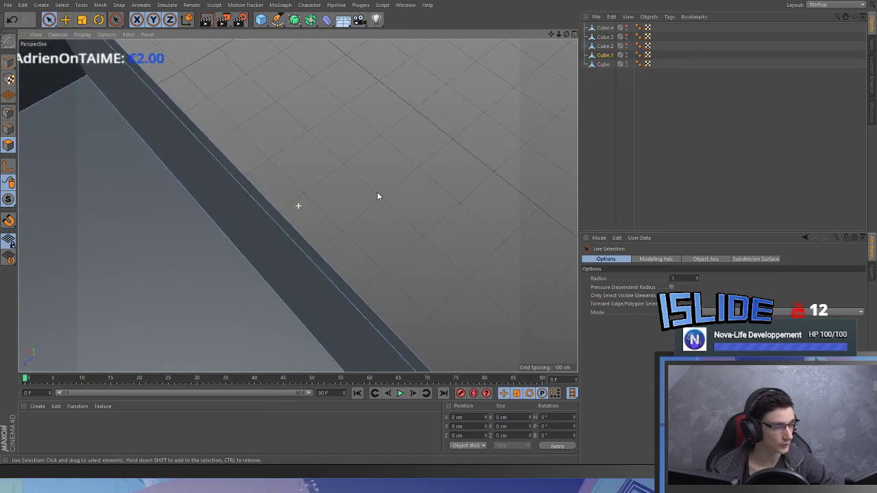
left_click_drag(378, 195, 400, 273, "alt")
scroll(398, 271, "down", 5)
mouse_move(354, 139)
left_mouse_down("alt")
mouse_move(332, 203)
mouse_move(342, 150)
left_mouse_up("alt")
scroll(270, 193, "up", 3)
left_click_drag(269, 206, 285, 239, "alt")
scroll(463, 226, "down", 5)
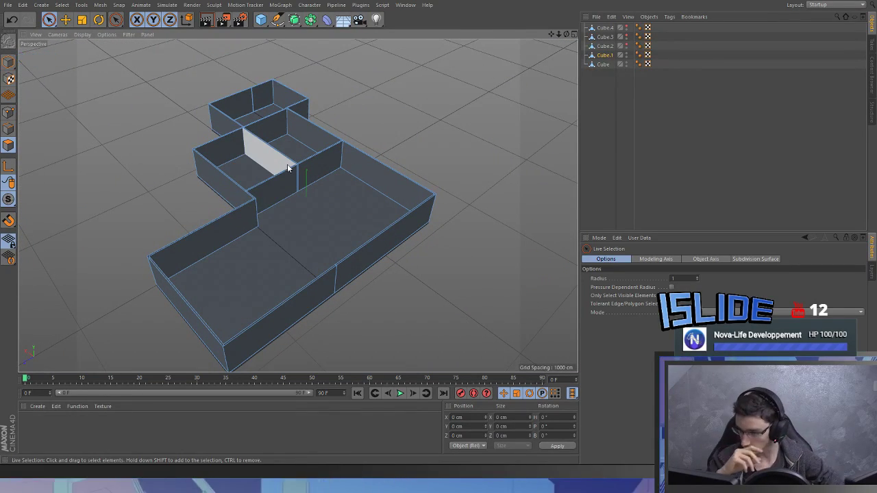
scroll(273, 138, "up", 4)
left_click_drag(273, 138, 365, 130, "alt")
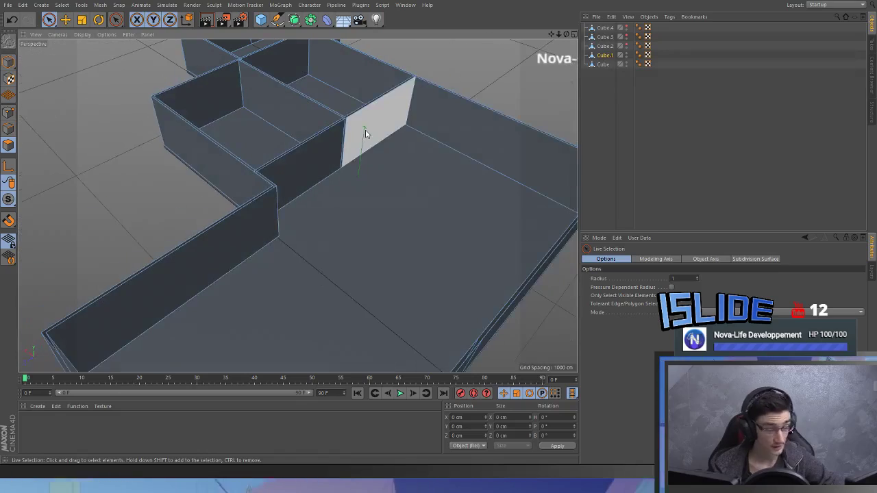
scroll(365, 130, "up", 2)
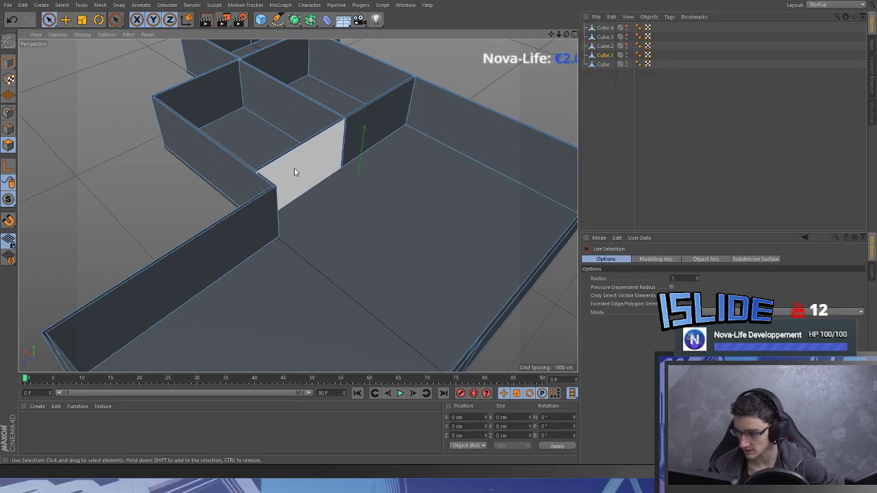
middle_click_drag(311, 175, 251, 217, "alt")
left_click_drag(251, 217, 207, 229, "alt")
scroll(233, 246, "up", 3)
left_click_drag(258, 280, 230, 261, "alt")
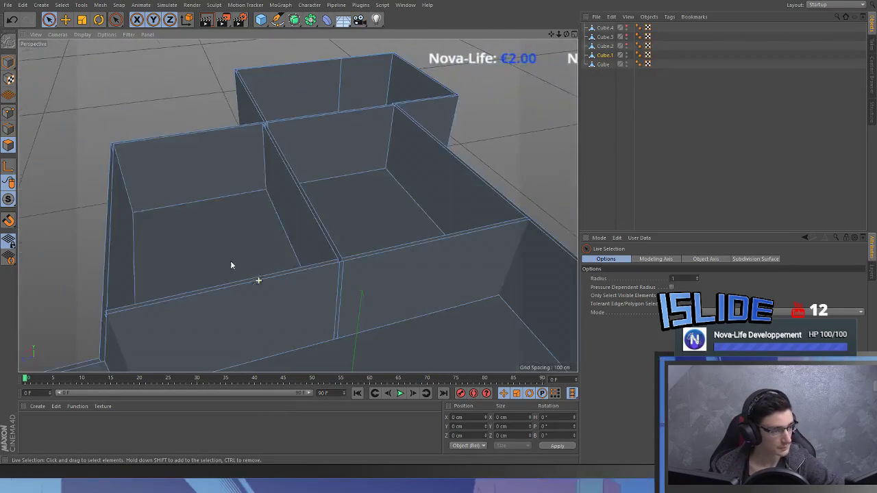
middle_click_drag(297, 256, 292, 206, "alt")
scroll(293, 207, "down", 4)
left_click_drag(293, 208, 298, 236, "alt")
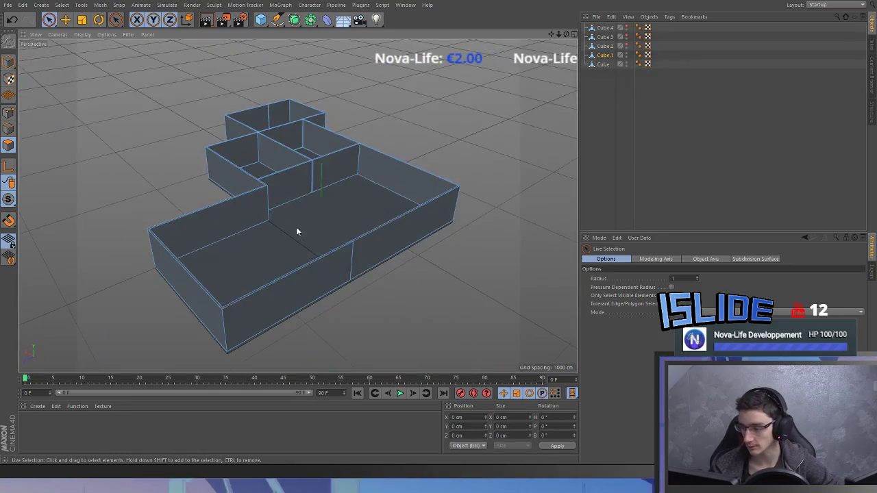
left_click_drag(291, 190, 293, 208, "alt")
scroll(277, 227, "up", 4)
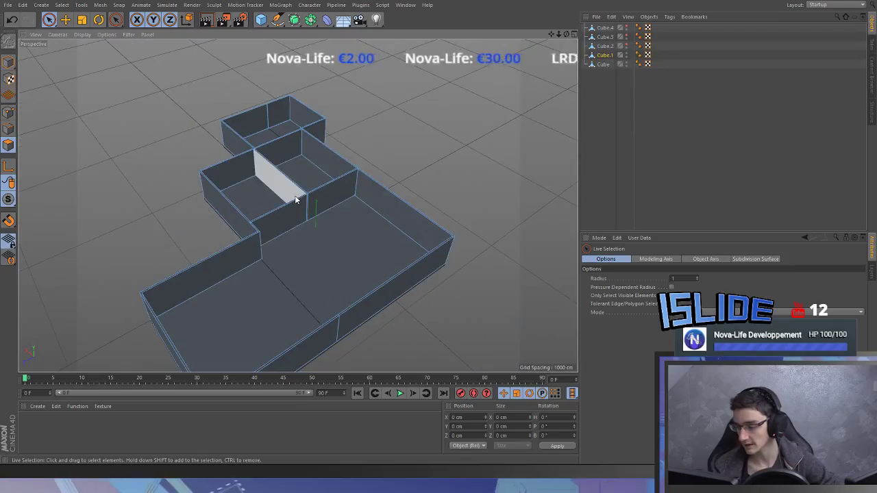
- Cut a 10 cm wide vertical strip with the Knife near the inner corner of the main room's wall face, and select it
left_click_drag(311, 185, 350, 185, "alt")
scroll(298, 206, "up", 5)
left_click_drag(298, 205, 314, 167, "alt")
left_click(241, 155)
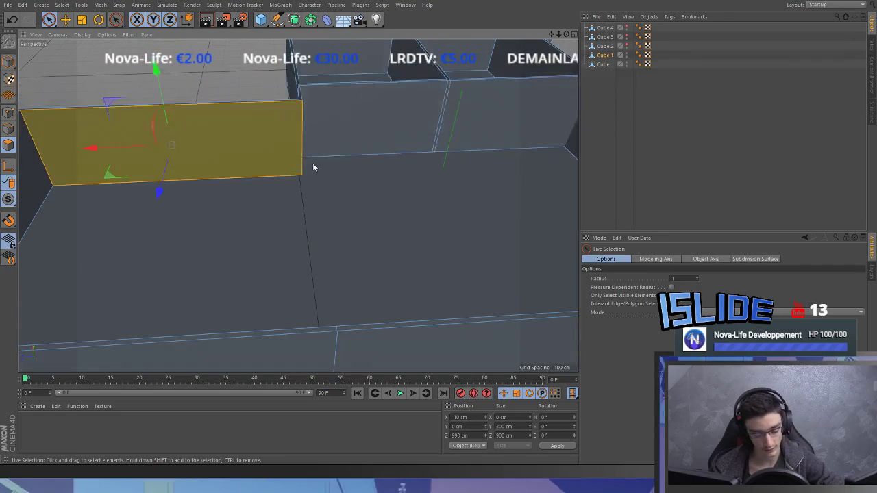
key("k")
left_click(298, 118)
key("space")
left_click(300, 121)
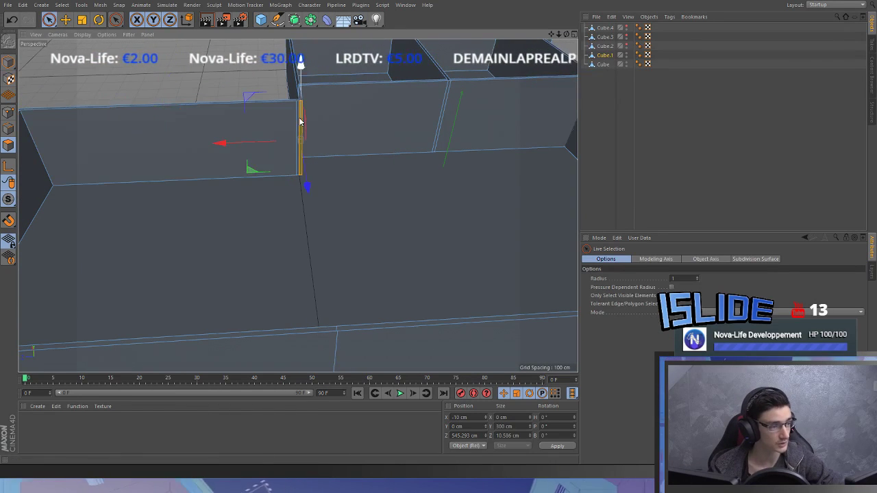
scroll(297, 108, "up", 5)
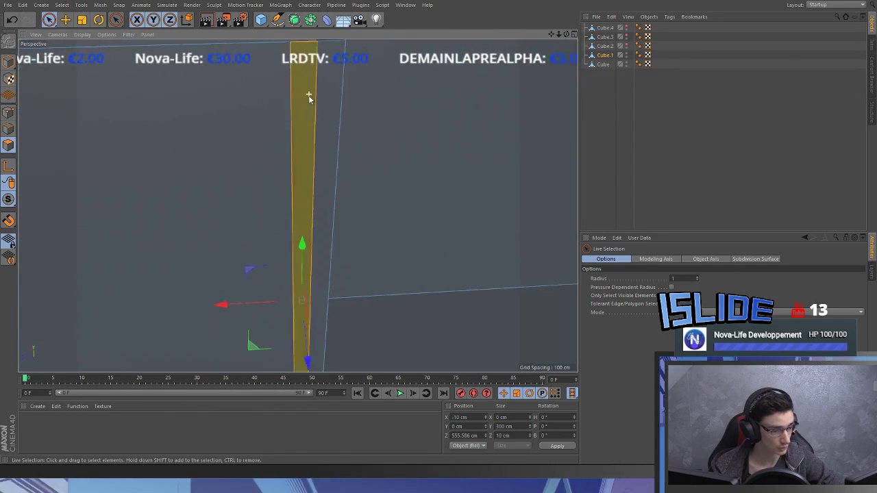
- Extrude the strip about 842 cm across the main room to the opposite outer wall as a partition
scroll(312, 99, "down", 5)
left_click_drag(328, 90, 411, 206, "alt")
key("d")
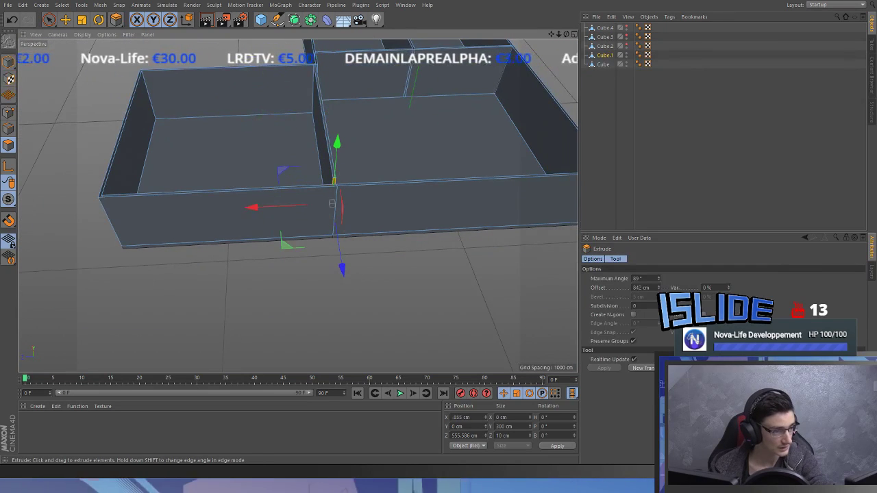
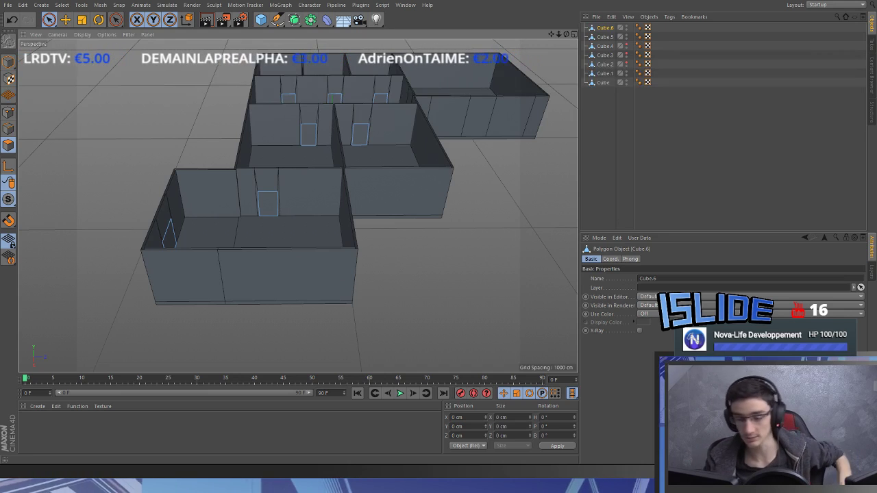
- Select all door panel faces of Cube.6 and extrude them by 10 cm
left_click_drag(256, 180, 322, 199, "alt")
scroll(225, 226, "up", 4)
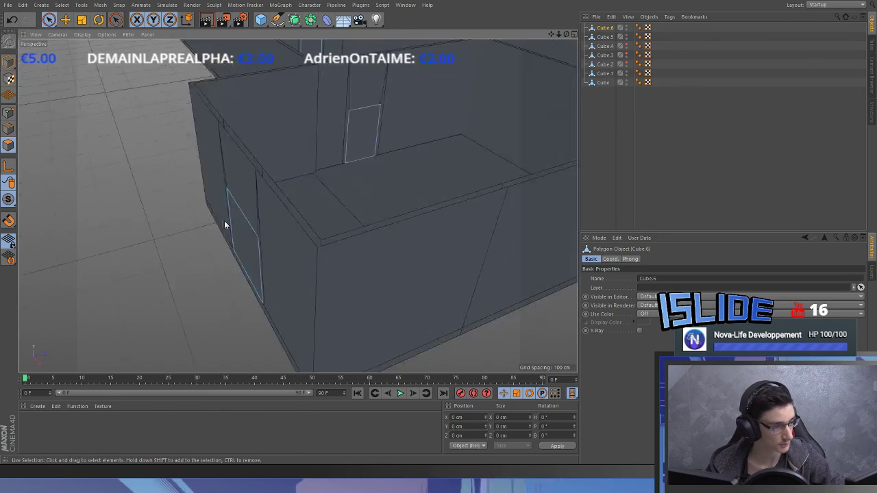
left_click_drag(226, 225, 296, 283, "alt")
left_click_drag(306, 239, 438, 247, "alt")
key("ctrl+a")
key("d")
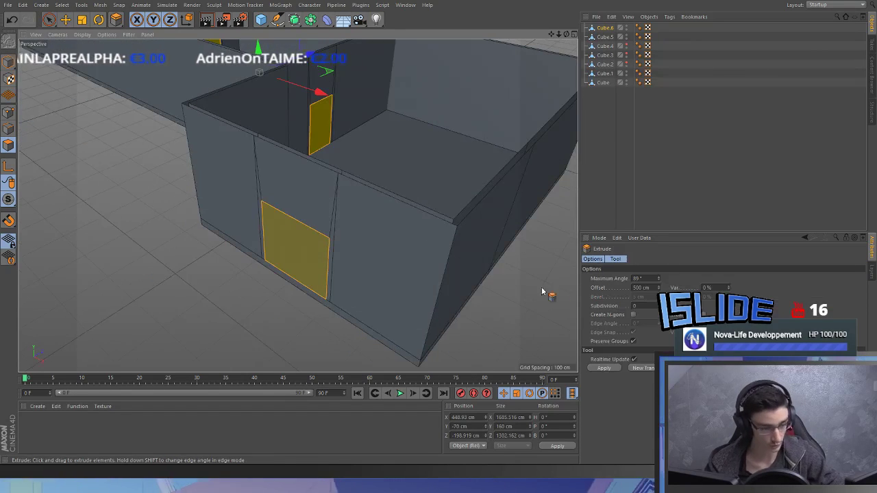
double_click(641, 288)
type("10")
key("Return")
- Inset the door faces by 10 cm with Extrude Inner and extrude the inner faces by -15 cm
key("i")
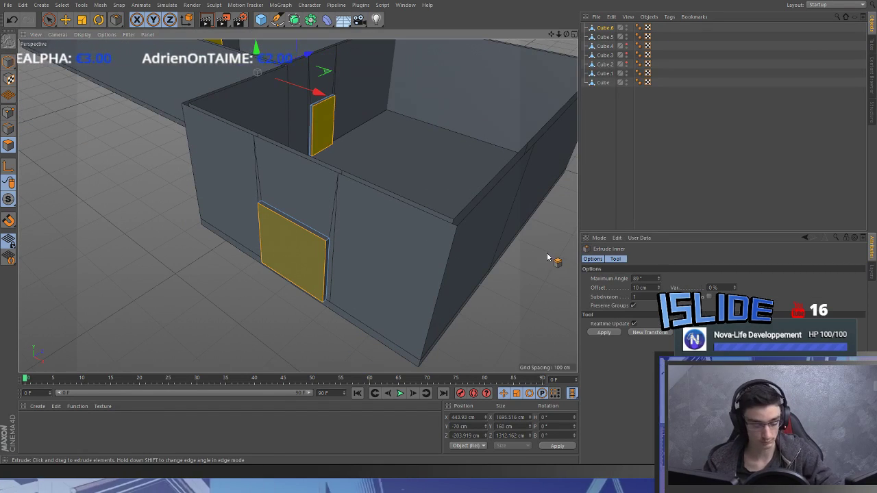
left_click(603, 332)
left_click_drag(421, 229, 274, 68, "alt")
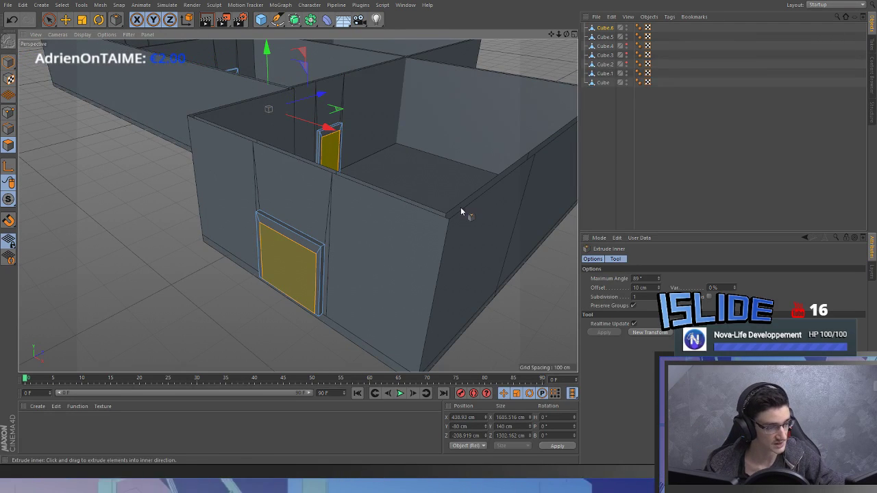
key("d")
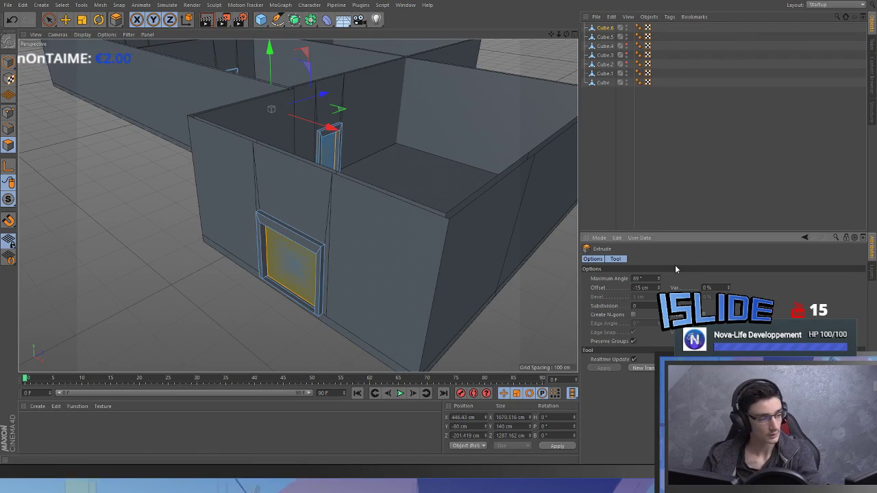
- Delete the recessed door faces and the bottom bar of the exterior doorway's frame to leave an open doorway
key("Delete")
key("space")
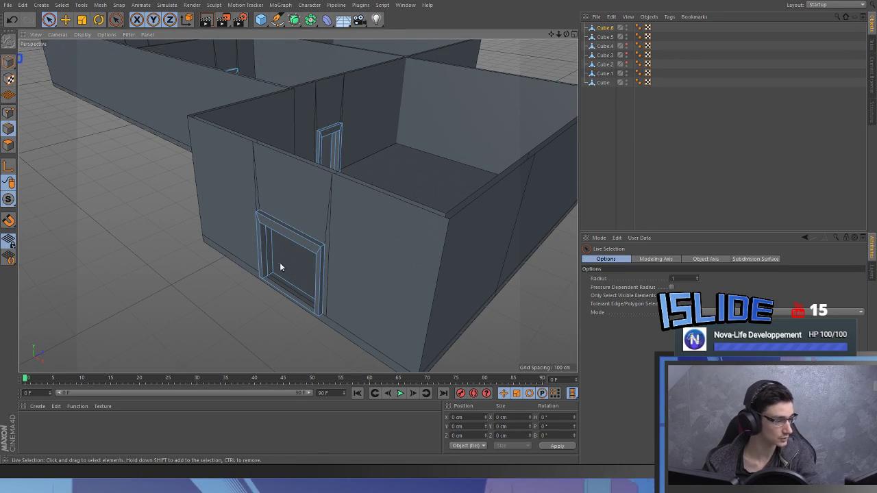
left_click(283, 300)
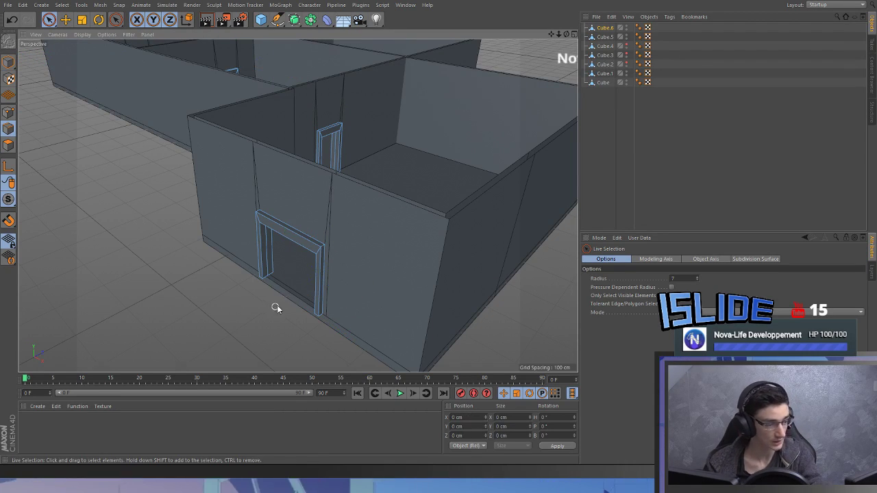
- Delete the bottom bar of the door frame in the room behind the exterior doorway
left_click_drag(372, 159, 270, 162, "alt")
middle_click_drag(270, 162, 221, 263, "alt")
right_click_drag(221, 262, 380, 194, "alt")
scroll(377, 213, "down", 6)
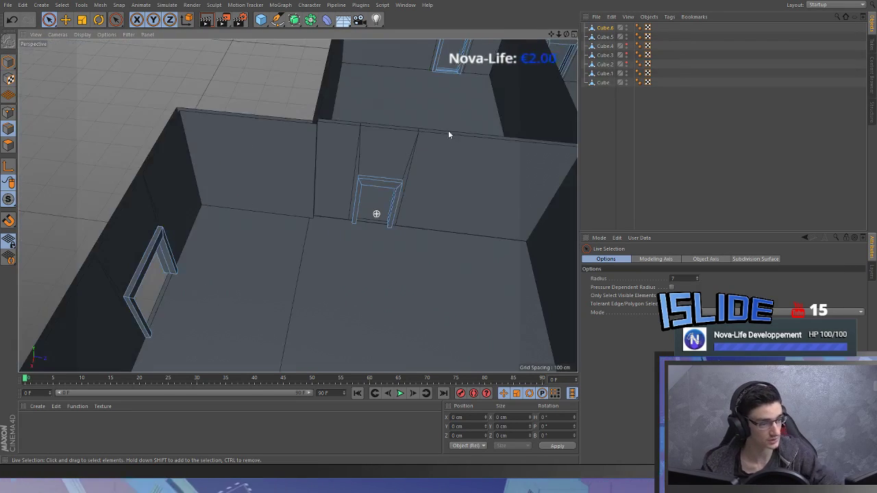
middle_click_drag(448, 132, 327, 268, "alt")
scroll(329, 266, "up", 6)
key("Delete")
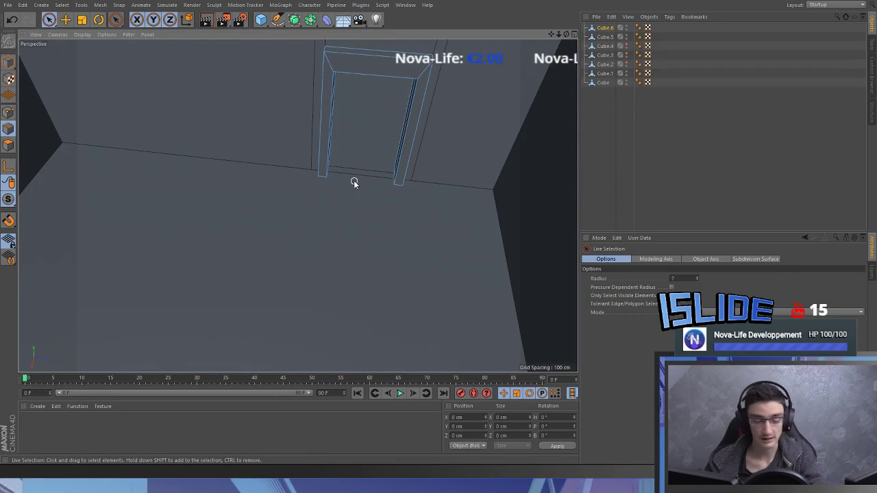
- Delete the bottom frame bars of the remaining interior doorways along the corridor and in the adjoining room
scroll(374, 161, "down", 6)
middle_click_drag(376, 161, 340, 308, "alt")
scroll(311, 155, "up", 5)
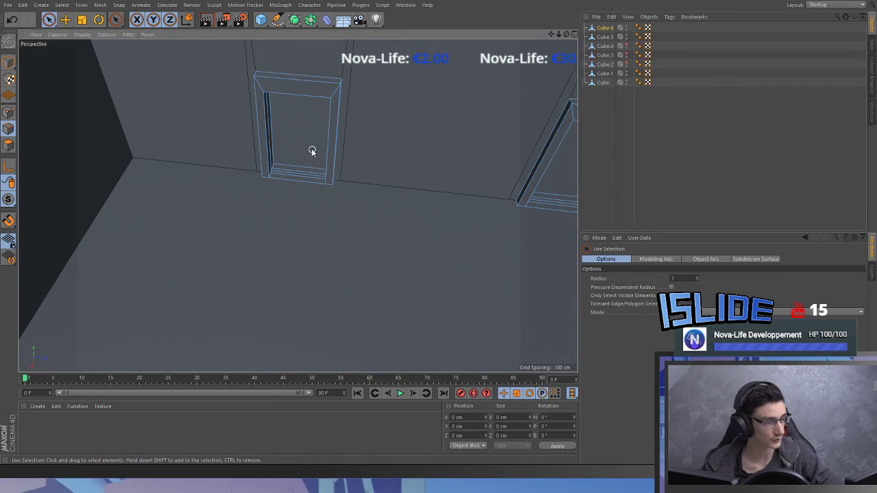
left_click_drag(483, 204, 370, 178, "alt")
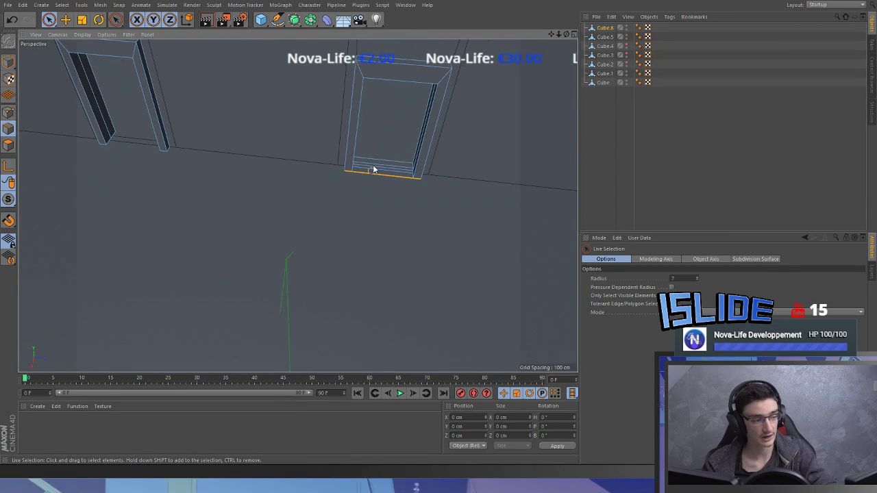
left_click_drag(389, 182, 241, 284, "alt")
scroll(282, 218, "down", 6)
scroll(240, 285, "up", 4)
left_click_drag(232, 228, 240, 269)
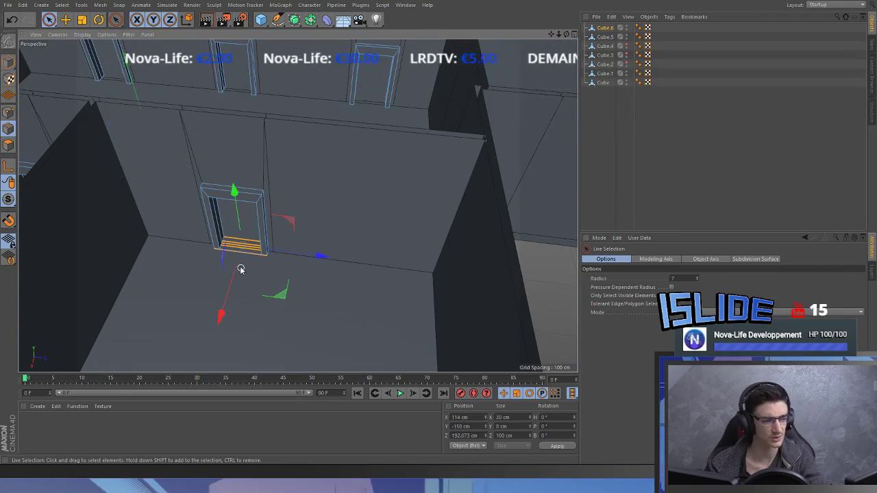
key("Delete")
- Select the front and back faces of the narrow wall section beside the room corner in Cube.1
left_click_drag(124, 244, 268, 189, "alt")
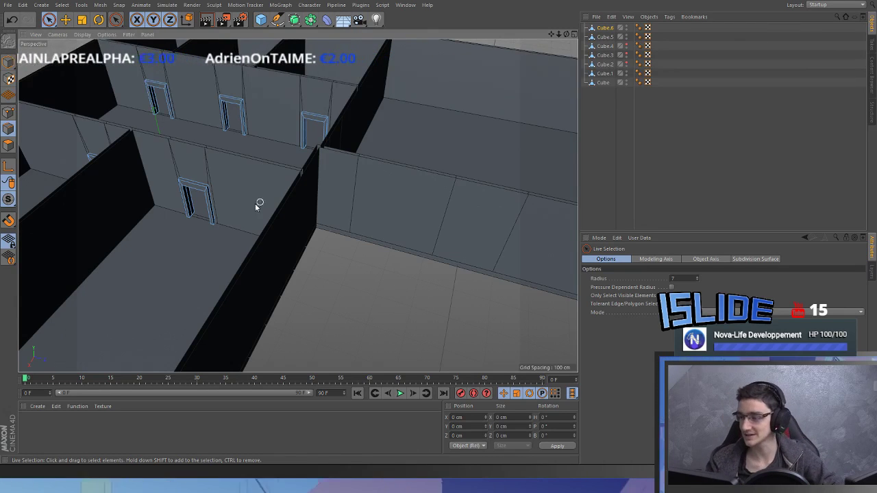
scroll(264, 201, "down", 8)
left_click_drag(308, 200, 187, 247, "alt")
scroll(198, 157, "up", 8)
left_click_drag(199, 158, 140, 156, "alt")
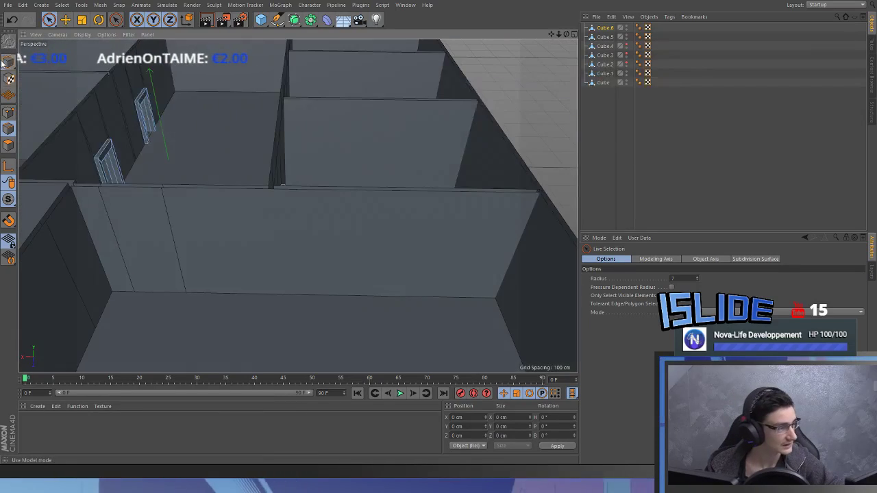
left_click(8, 61)
left_click(123, 233)
left_click(8, 145)
left_click_drag(106, 239, 125, 244)
left_click(140, 237)
left_click_drag(76, 233, 327, 207, "alt")
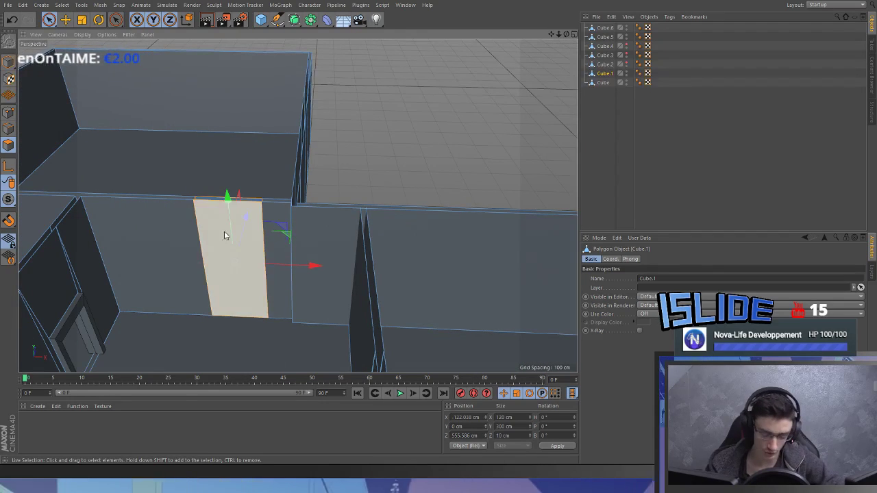
- Try insetting the Cube.1 wall section faces by 10 cm, setting their height to 160 cm and lowering them
key("i")
left_click(603, 333)
scroll(325, 301, "up", 2)
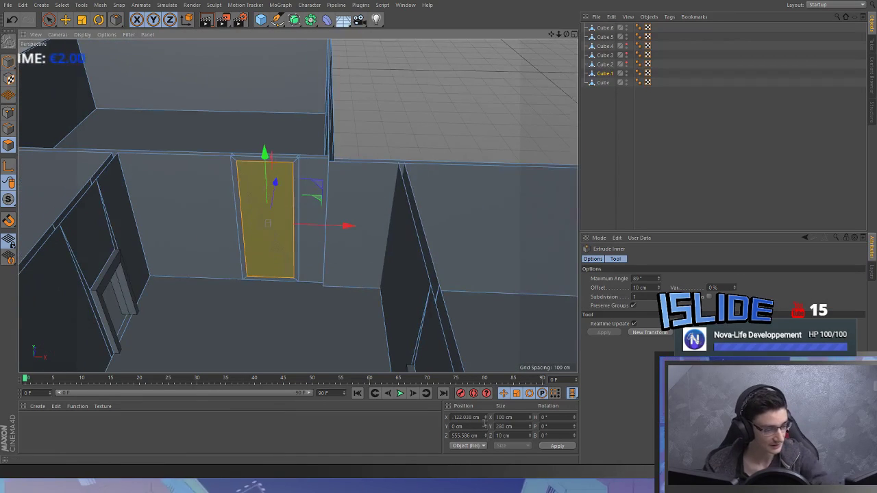
left_click(498, 425)
type("160")
key("Return")
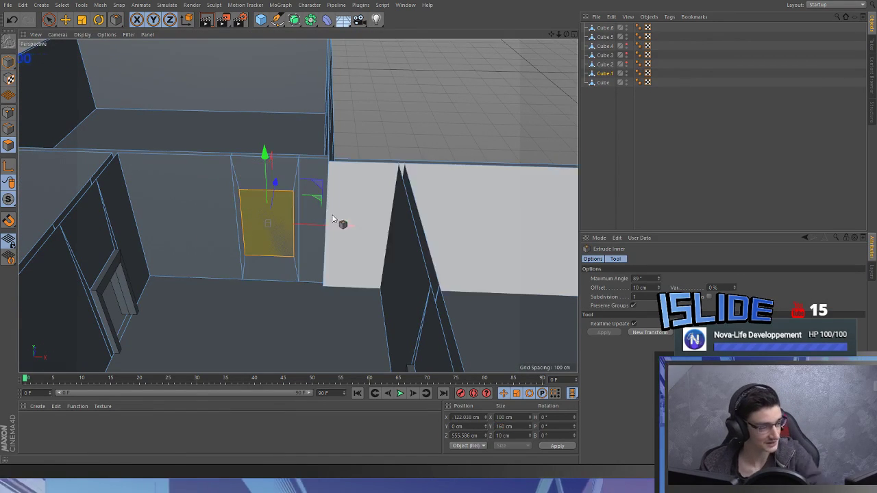
left_click_drag(266, 160, 266, 167)
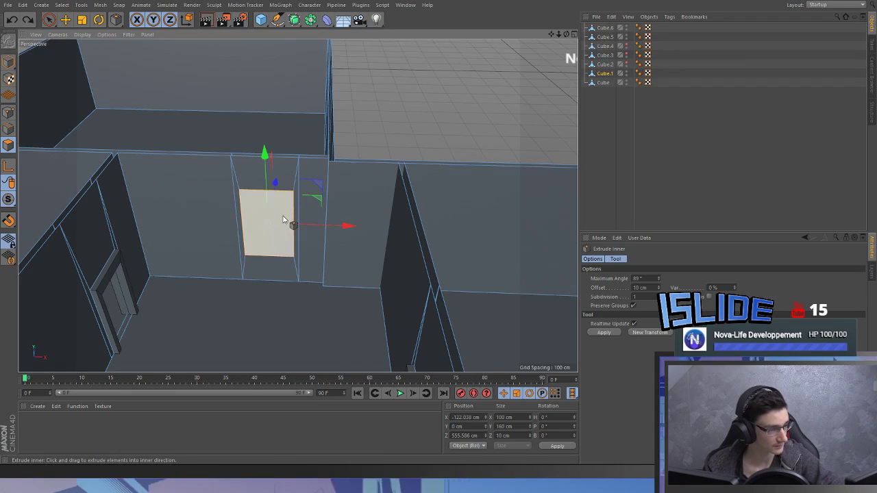
left_click_drag(271, 199, 212, 237)
key("ctrl+z")
- Move Cube.1 about 1422 cm down, clear of the building, and delete it
left_click(8, 62)
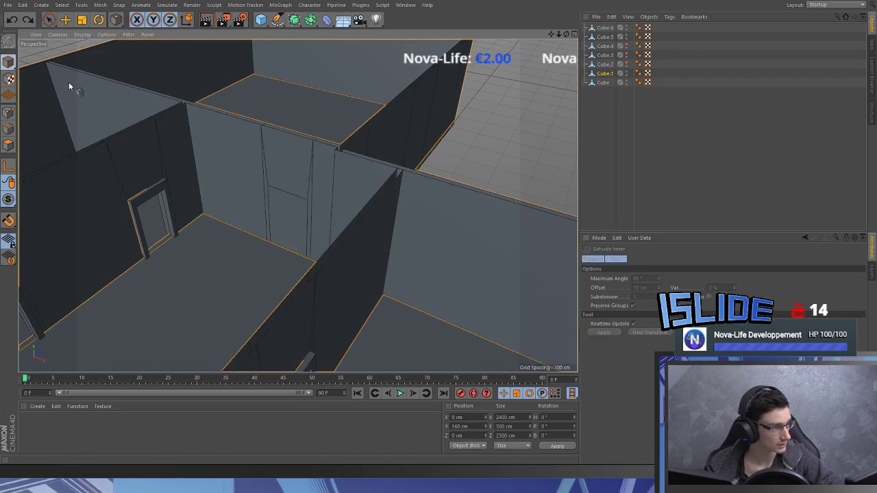
scroll(288, 192, "down", 10)
key("space")
left_click_drag(297, 142, 299, 256)
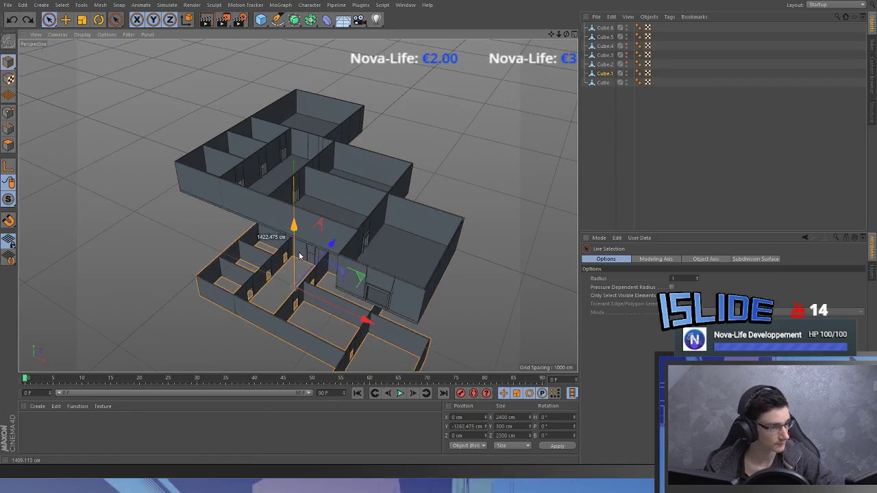
left_click_drag(441, 271, 345, 161, "alt")
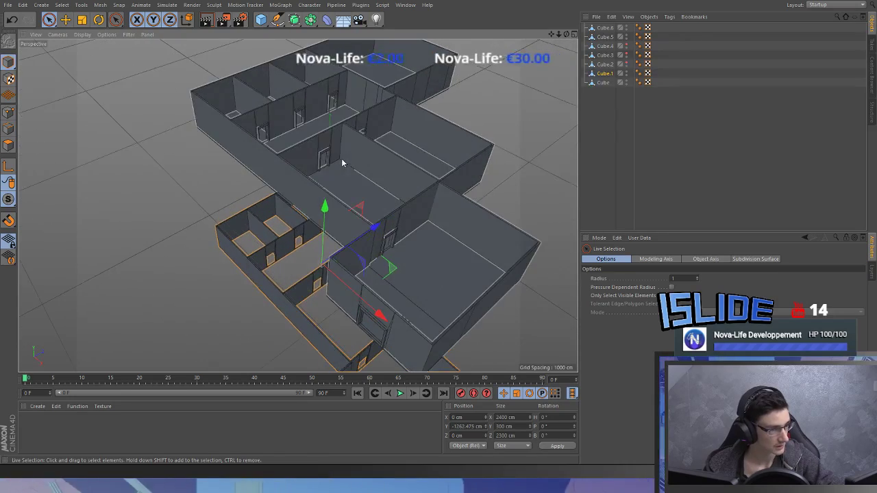
key("Delete")
- Select the front and back faces of Cube.5's 120 cm wide wall section at the end of the corridor
left_click(370, 155)
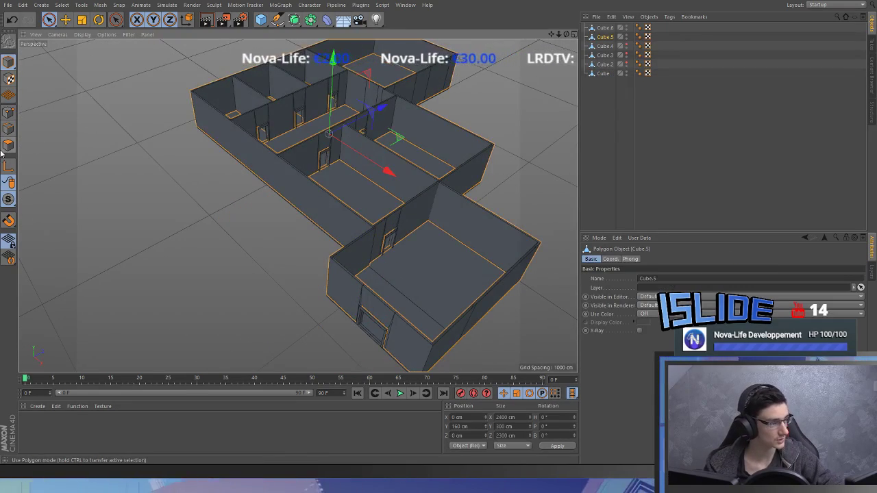
left_click(6, 146)
scroll(386, 99, "up", 4)
middle_click_drag(385, 99, 392, 201, "alt")
left_click(388, 203)
left_click_drag(387, 203, 506, 202, "alt")
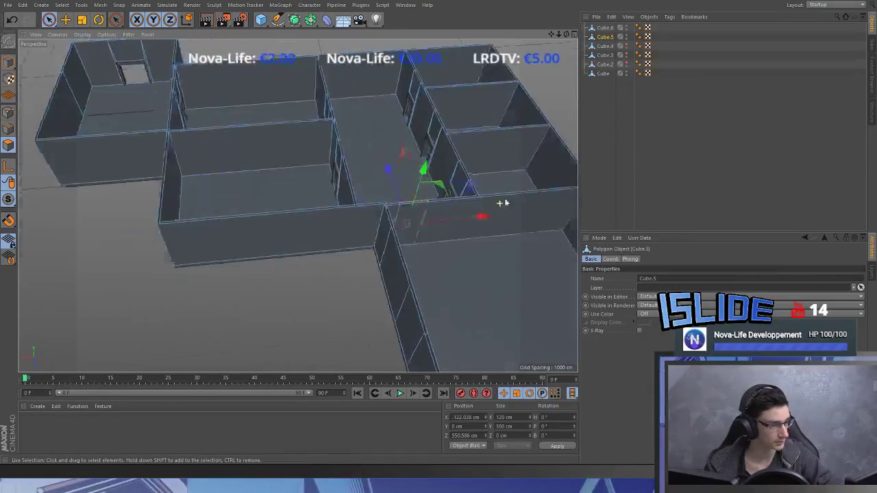
scroll(502, 203, "up", 3)
left_click(373, 233)
scroll(373, 233, "up", 3)
- Inset the two wall faces by 10 cm, then make them 160 cm high and lower them to Y -70 cm
key("i")
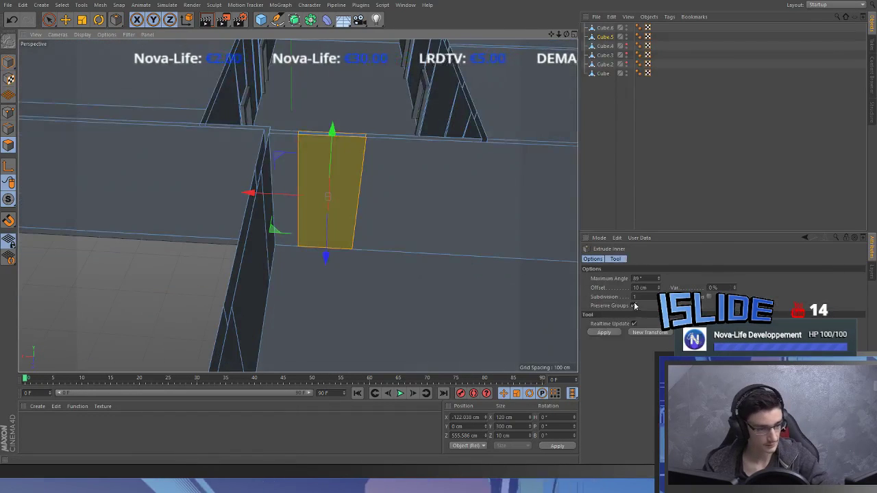
double_click(519, 427)
type("160")
key("Return")
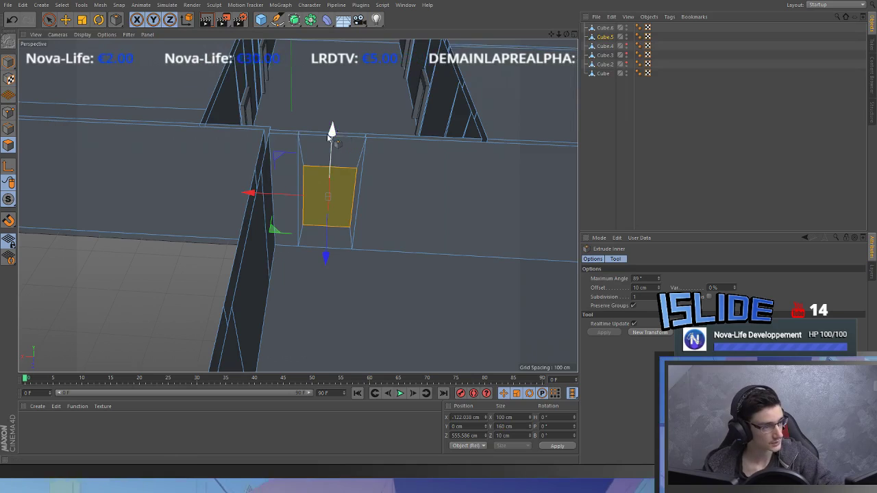
left_click_drag(329, 134, 346, 165)
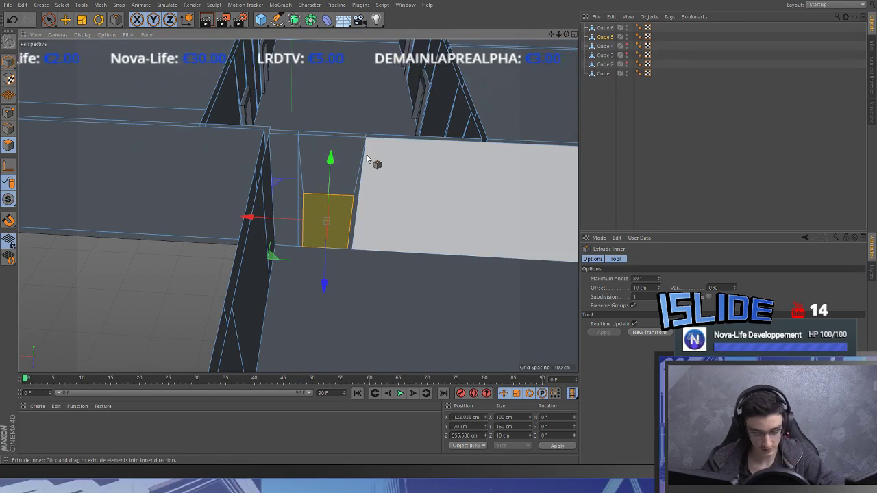
- Split the two door faces off into a separate object and extrude them by 10 cm
key("Delete")
key("ctrl+z")
key("u")
key("p")
key("ctrl+a")
key("d")
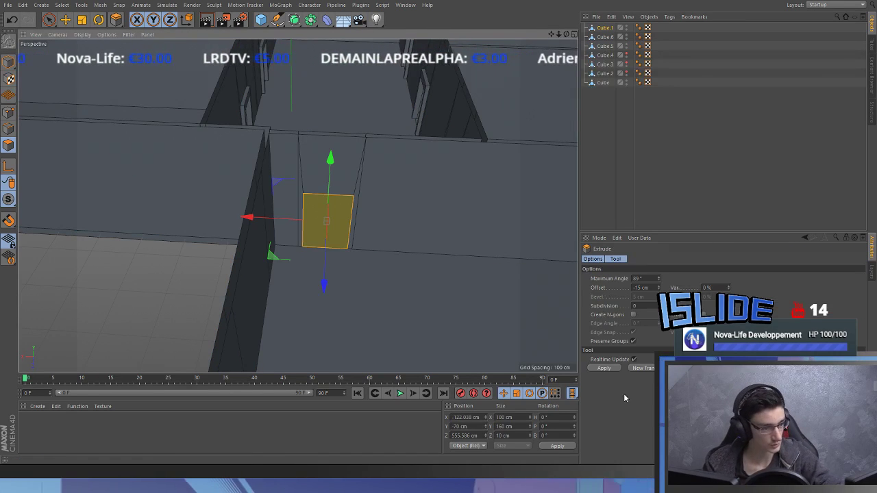
key("Return")
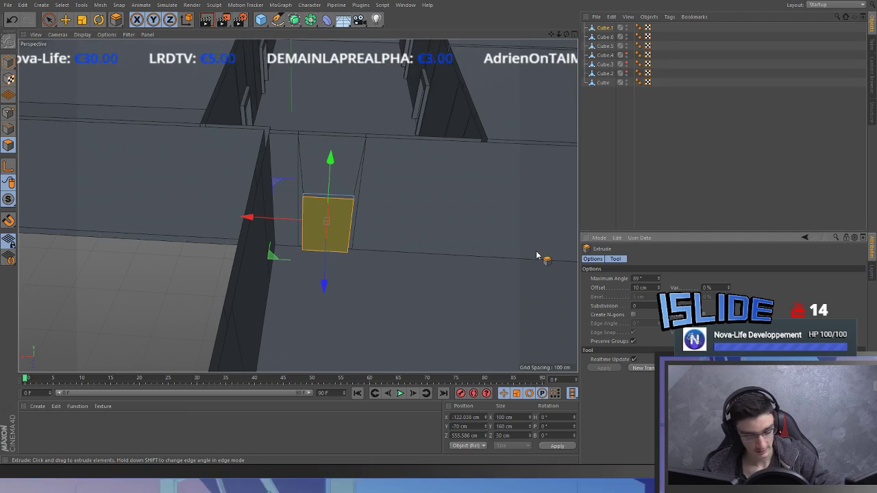
- Inset the extruded door faces by 10 cm and lower the inner faces to Y -80 cm
key("i")
left_click(611, 332)
left_click_drag(376, 290, 345, 147, "alt")
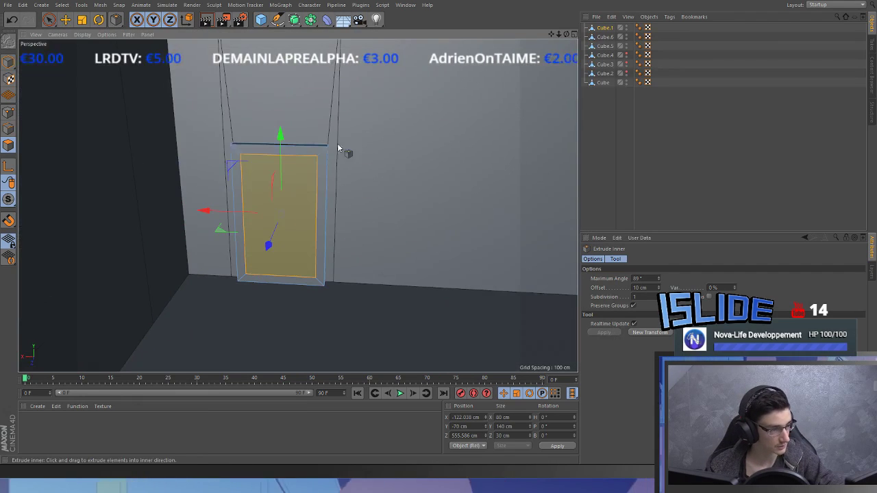
left_click_drag(287, 144, 289, 154)
key("d")
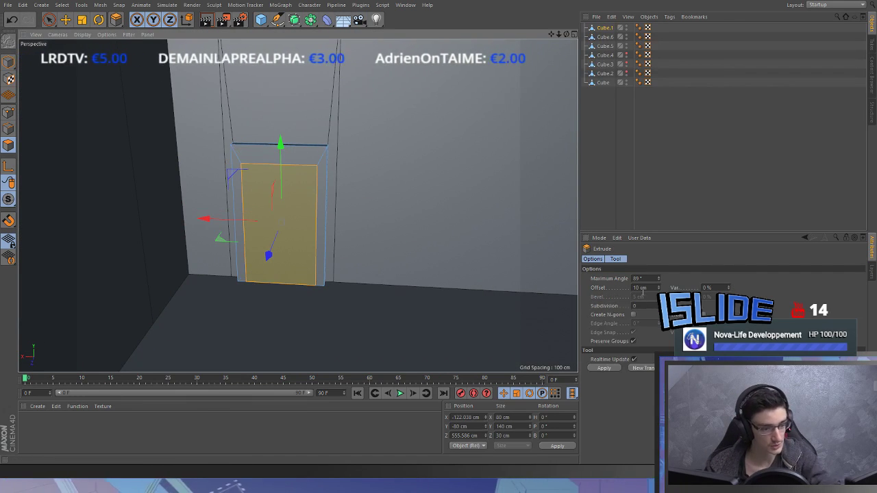
double_click(647, 287)
type("-100")
key("Return")
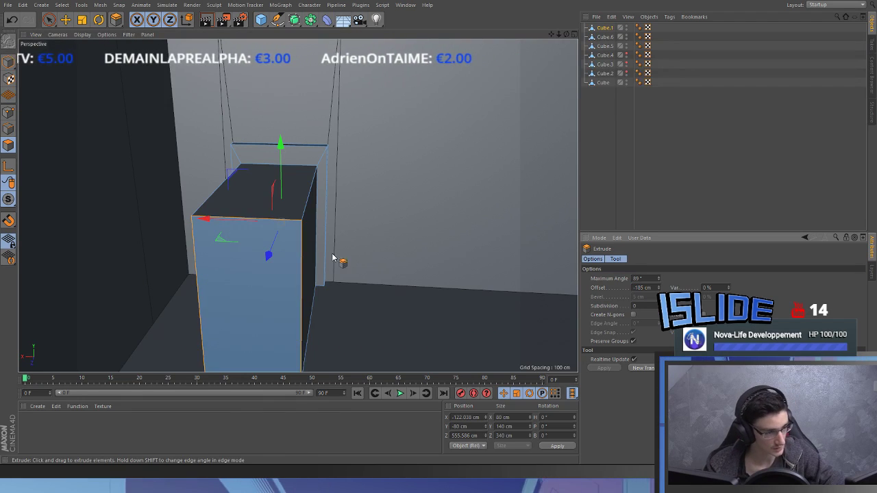
key("ctrl+z")
- Extrude the inner door faces by -15 cm and delete the recessed faces to open the doorway
double_click(640, 287)
type("-15")
key("Return")
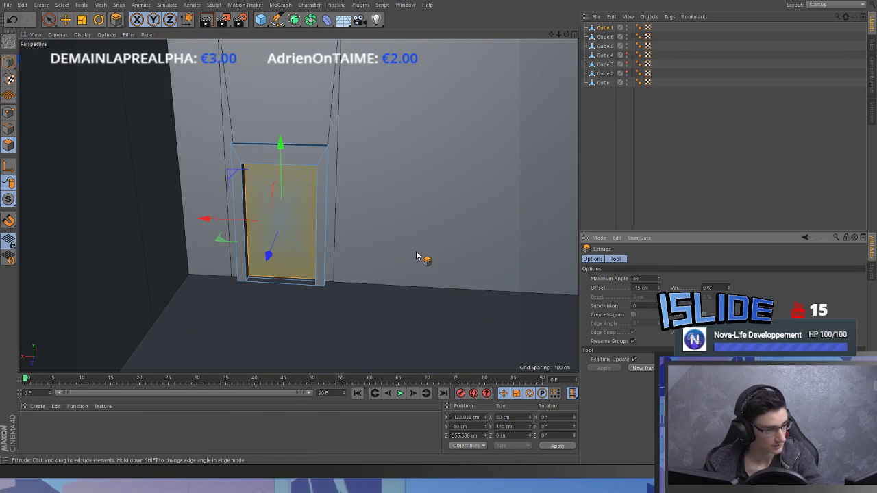
key("Delete")
- Delete the edges of the bottom bar of the new doorway's frame
key("space")
left_click(279, 284)
key("Delete")
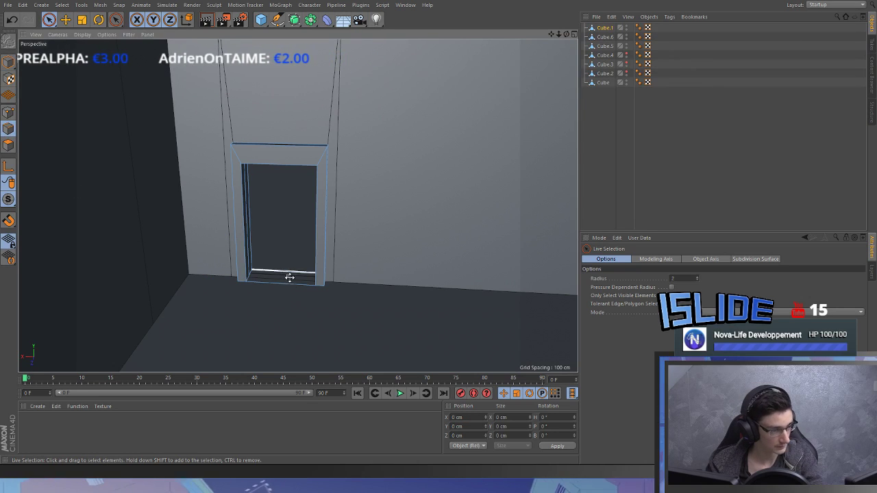
middle_click_drag(276, 295, 284, 299)
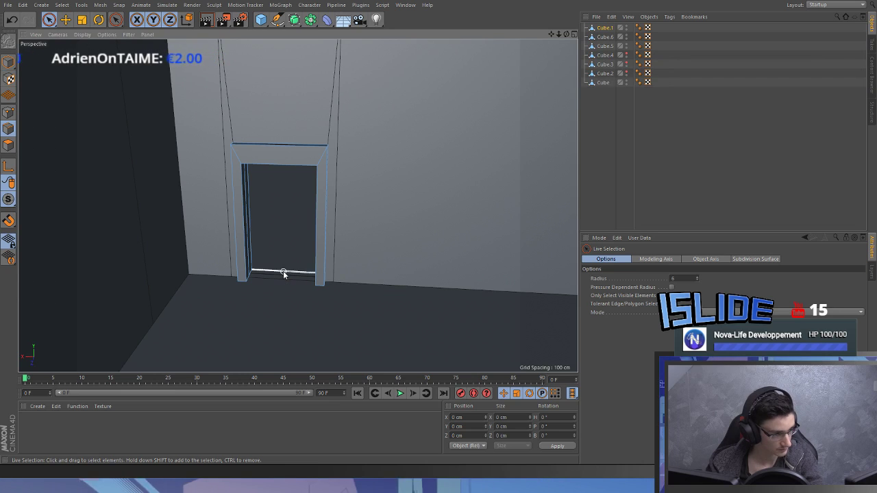
scroll(277, 274, "up", 5)
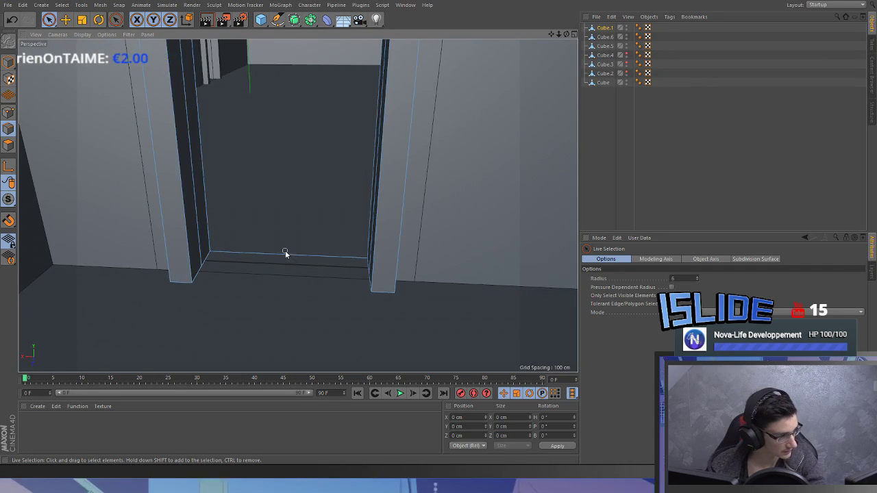
left_click(288, 259)
scroll(287, 261, "down", 5)
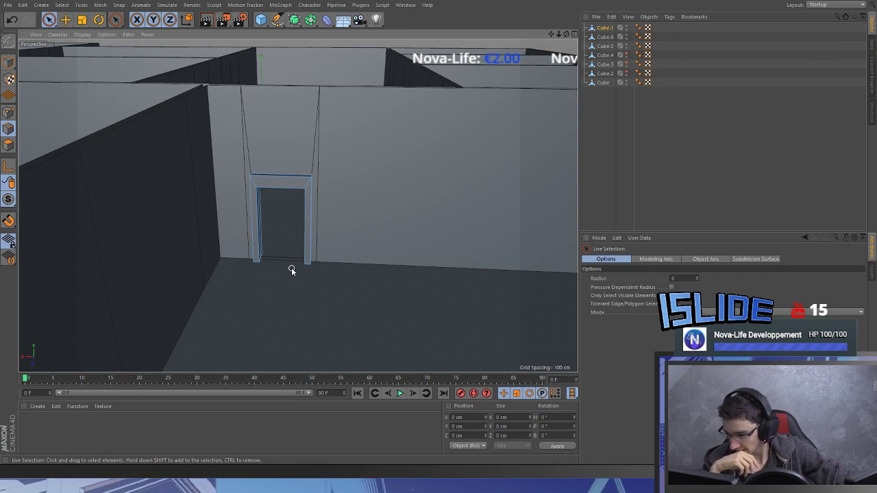
- Select the points of the new door frame in Cube.1, including its inner corners
left_click_drag(194, 251, 111, 152, "alt")
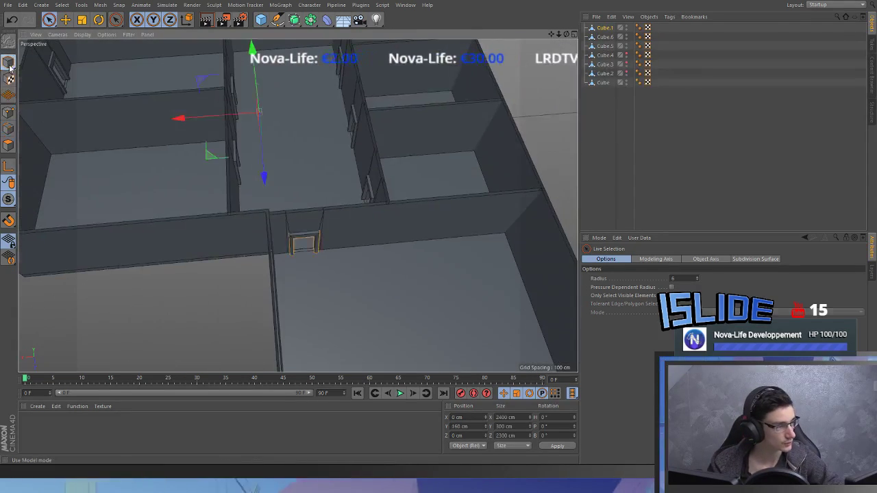
left_click(8, 63)
left_click_drag(48, 185, 1, 137, "alt")
left_click(8, 112)
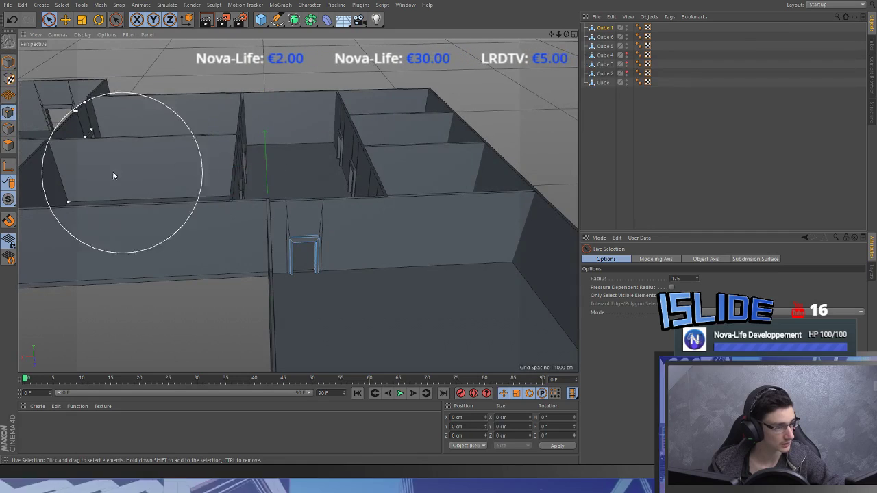
scroll(295, 263, "up", 6)
mouse_move(266, 170)
left_mouse_down()
mouse_move(330, 166)
mouse_move(319, 292)
mouse_move(153, 235)
mouse_move(278, 294)
left_mouse_up()
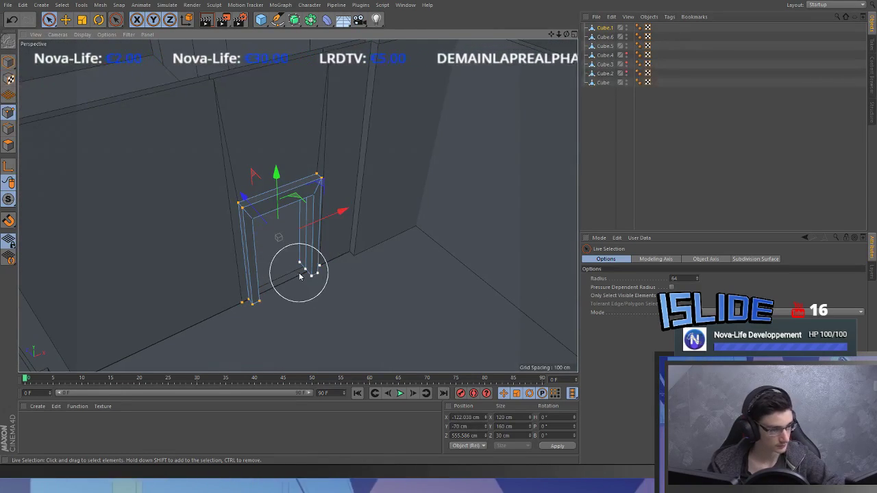
left_click_drag(252, 228, 379, 265, "alt")
key("ctrl+z")
left_click_drag(294, 244, 262, 198, "alt")
scroll(289, 202, "up", 5)
scroll(294, 218, "up", 4)
left_click(284, 233, "shift")
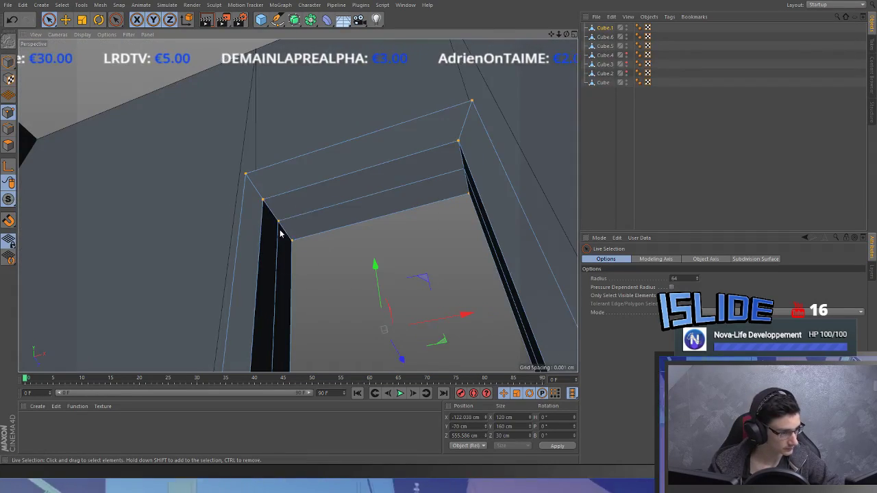
left_click(488, 179, "shift")
- Try changing the point selection around the new door frame in Cube.1
left_click_drag(488, 179, 407, 339, "alt")
scroll(392, 263, "down", 5)
key("ctrl+z")
left_click_drag(384, 268, 352, 243, "alt")
scroll(357, 240, "up", 4)
left_click_drag(430, 223, 402, 264)
key("ctrl+z")
left_click(402, 263)
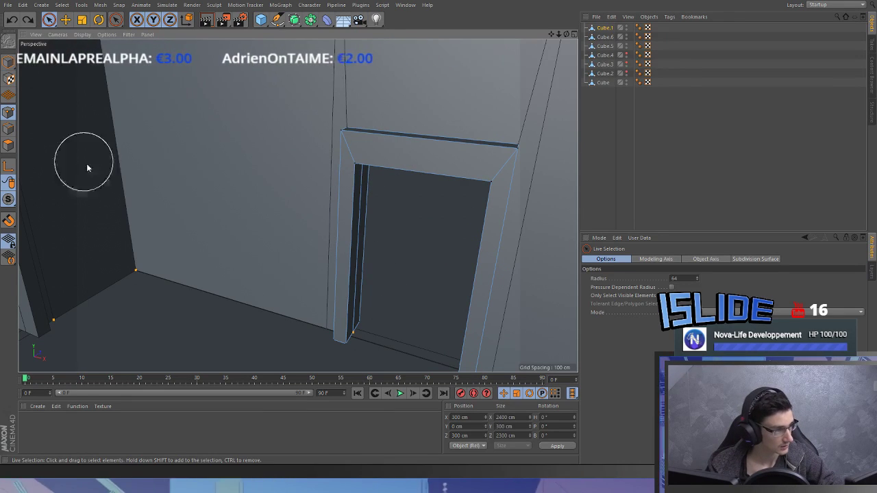
key("ctrl+z")
- Try to lower the selected door frame points and pull them out of the wall
left_click_drag(384, 159, 267, 158, "alt")
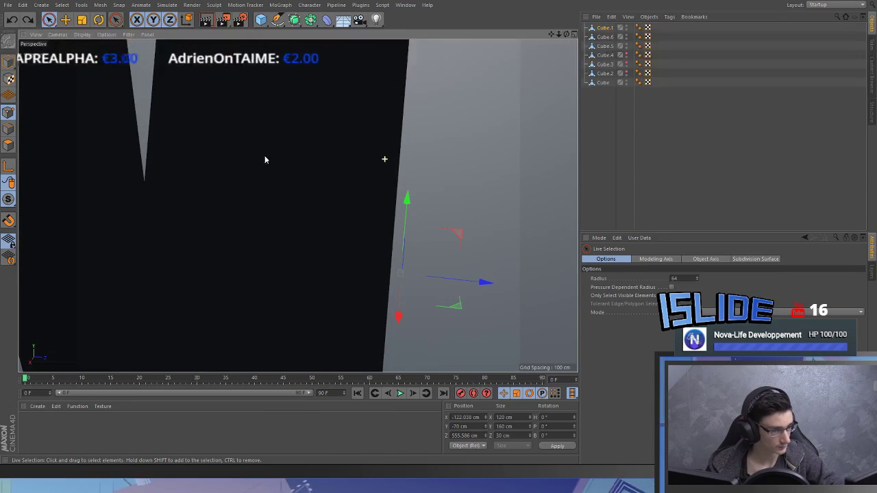
scroll(407, 213, "up", 5)
middle_click_drag(298, 205, 310, 264, "alt")
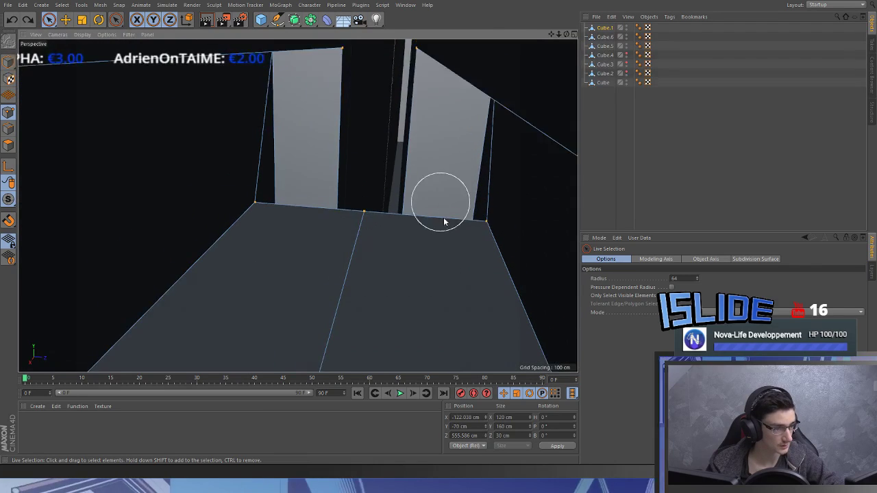
scroll(415, 283, "down", 5)
left_click_drag(418, 113, 398, 153, "alt")
scroll(397, 157, "up", 1)
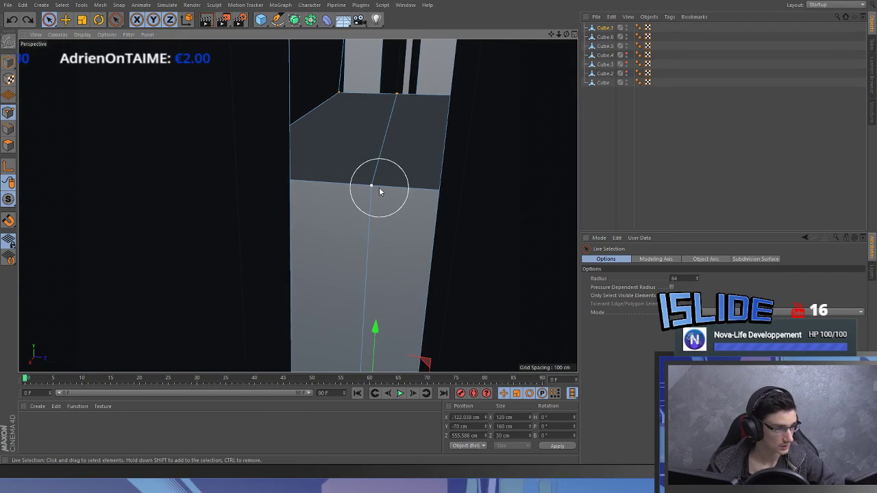
left_click_drag(376, 339, 374, 370)
key("ctrl+z")
left_click_drag(375, 335, 377, 375)
key("ctrl+z")
left_click_drag(413, 159, 326, 223, "alt")
left_click_drag(201, 296, 214, 409)
key("ctrl+z")
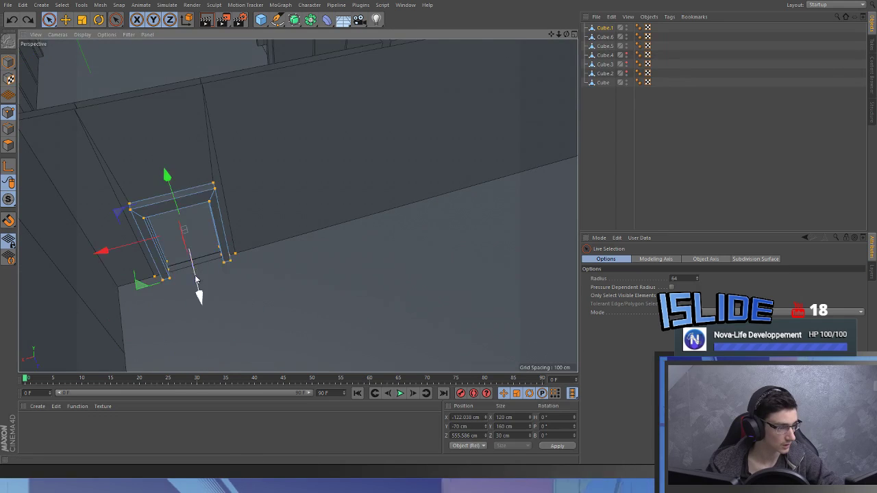
- Examine the lower corners of the new door frame from several sides to check which points are selected
scroll(198, 273, "up", 7)
scroll(406, 103, "up", 4)
left_click_drag(363, 173, 148, 198, "alt")
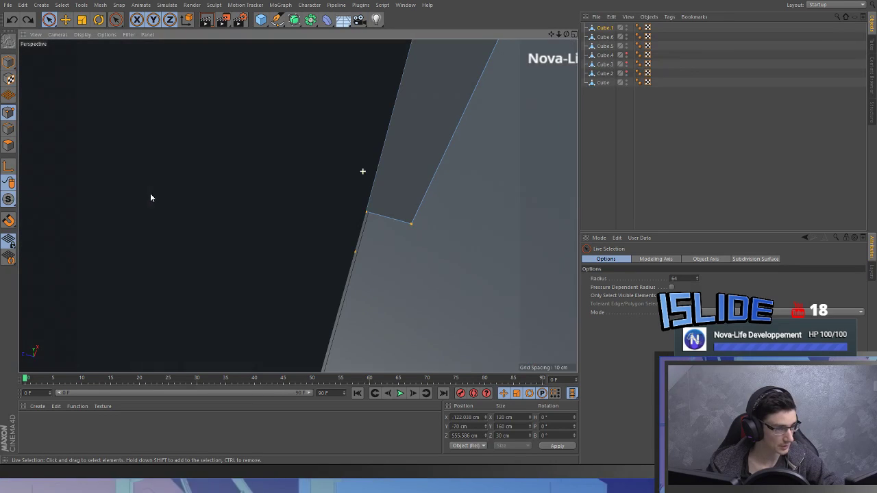
left_click_drag(293, 154, 358, 120, "alt")
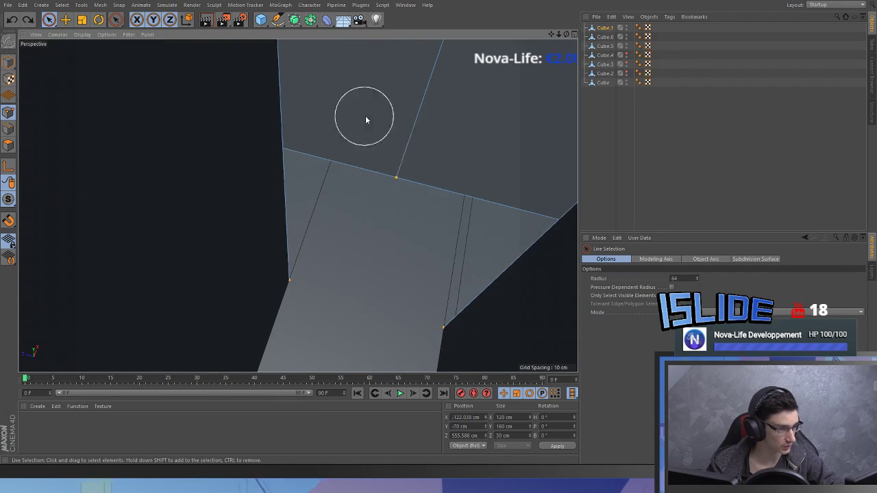
left_click_drag(396, 180, 241, 359, "alt")
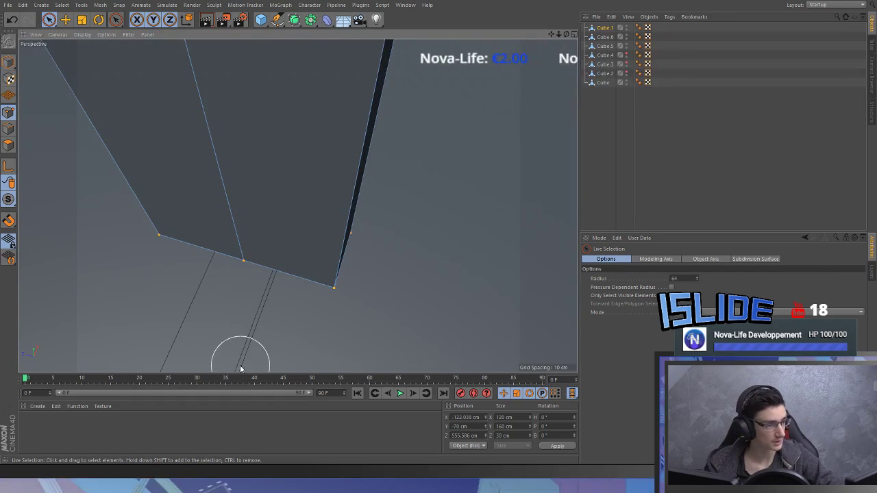
left_click_drag(242, 255, 96, 221, "alt")
scroll(280, 160, "down", 5)
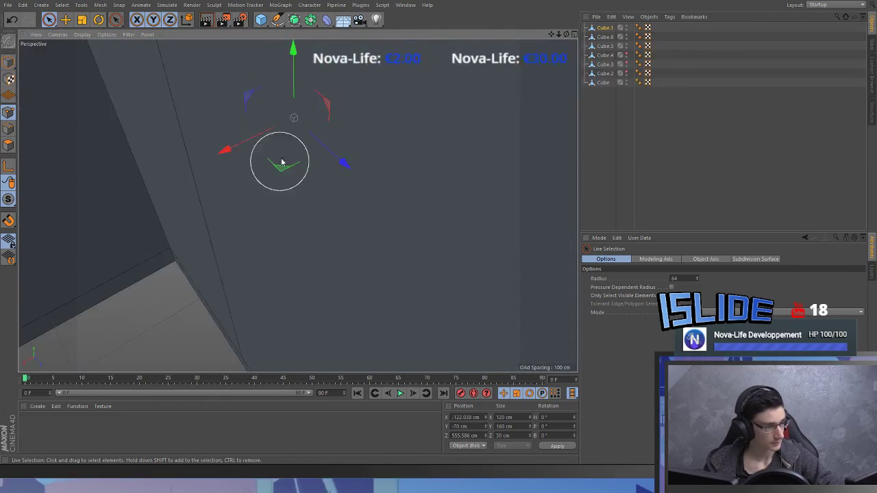
left_click_drag(298, 205, 9, 343, "alt")
middle_click_drag(9, 346, 0, 357, "alt")
- Try to pull the selected door frame points about 181 cm out of the wall along Z
left_click_drag(272, 240, 449, 449)
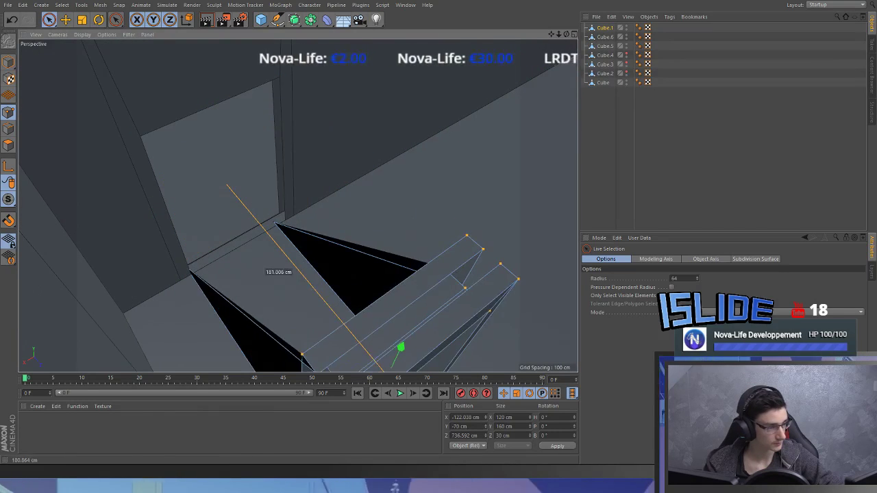
key("ctrl+z")
scroll(289, 206, "up", 8)
left_click_drag(296, 206, 392, 182, "alt")
scroll(281, 229, "down", 7)
left_click_drag(347, 98, 363, 43)
key("ctrl+z")
- Enlarge the Live Selection radius to 282 and delete Cube.1's stray points around the large room beside the door frame
left_click_drag(372, 165, 333, 203, "alt")
scroll(332, 203, "down", 8)
middle_click_drag(332, 203, 325, 256, "alt")
middle_click_drag(394, 198, 492, 136)
left_click(435, 122)
left_click(438, 123, "ctrl")
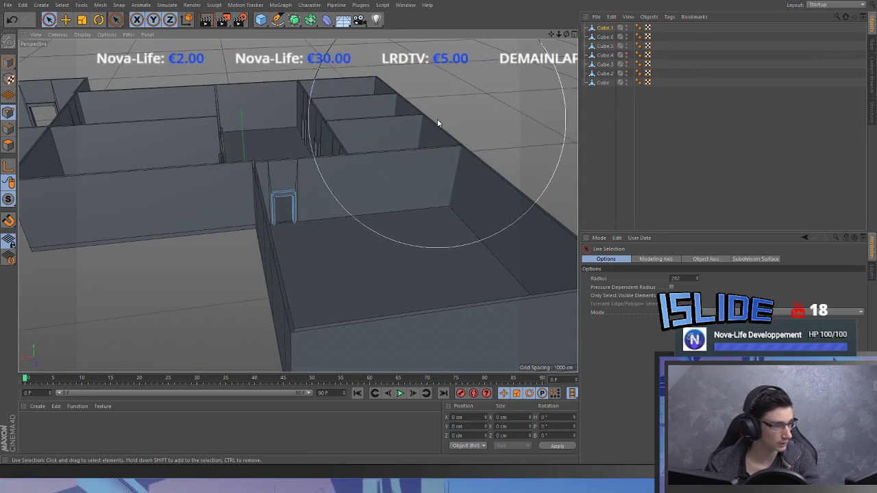
- Delete Cube.1's remaining stray points around the far rooms, the middle rooms and the corridor walls
left_click(113, 133)
key("ctrl+z")
scroll(117, 136, "down", 5)
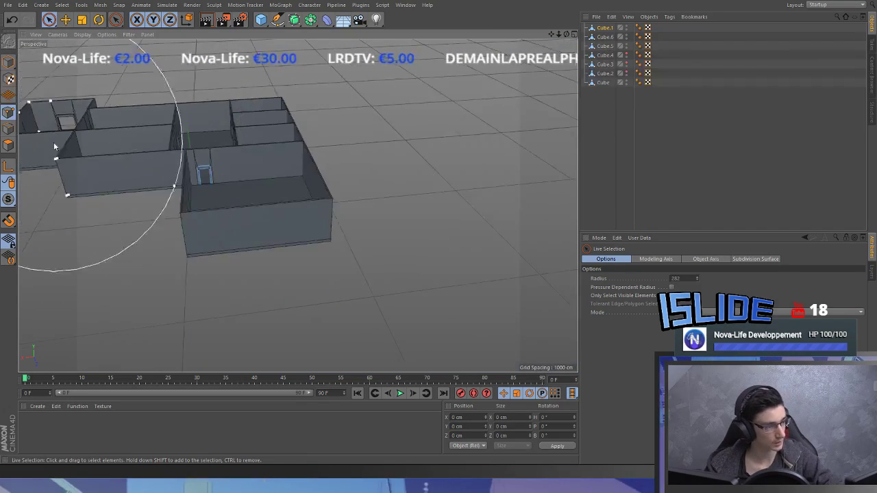
middle_click_drag(56, 143, 275, 220, "alt")
left_click(228, 202)
key("ctrl+z")
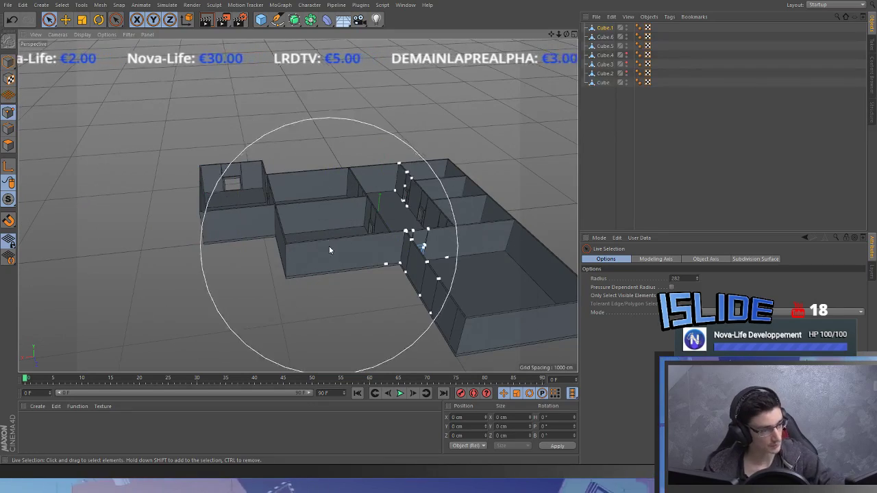
left_click_drag(330, 250, 445, 263, "alt")
middle_click_drag(445, 264, 265, 276, "alt")
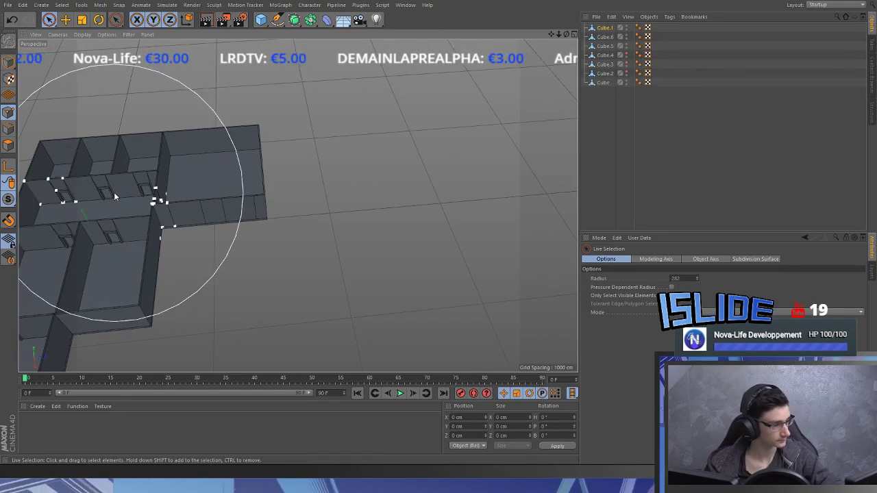
middle_click_drag(43, 192, 260, 182, "alt")
left_click(248, 181)
key("ctrl+z")
- Delete the stray points near the new door frame with a Live Selection radius of 207, and reduce the radius to 1
middle_click_drag(478, 217, 234, 232)
scroll(402, 197, "up", 5)
left_click_drag(235, 232, 289, 172, "alt")
middle_click_drag(329, 155, 384, 156)
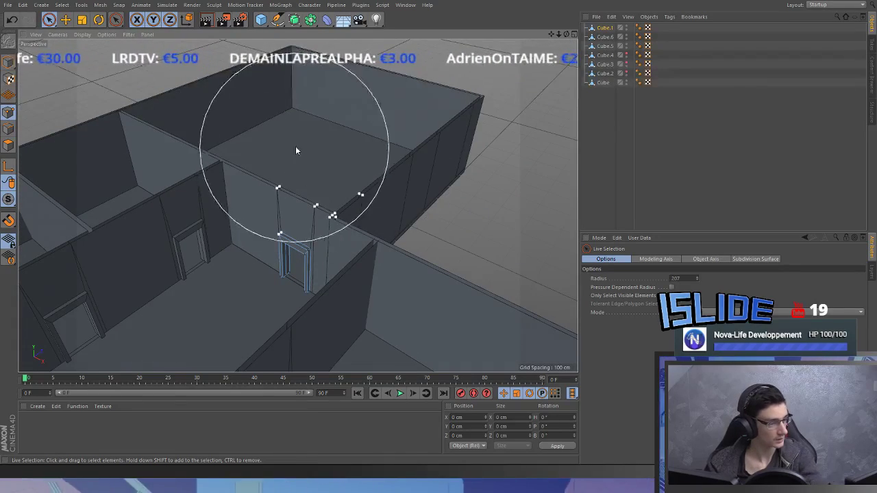
left_click(320, 127)
key("ctrl+z")
mouse_move(282, 247)
left_mouse_down("alt")
mouse_move(301, 244)
mouse_move(293, 174)
left_mouse_up("alt")
middle_click_drag(420, 207, 144, 165)
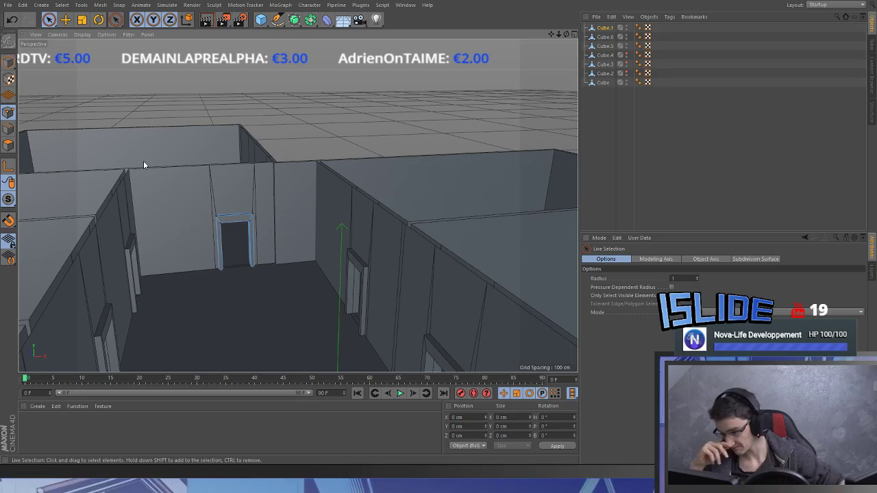
- Try pulling forward and deleting the front face of the new door frame's top bar
left_click(9, 145)
scroll(227, 222, "up", 5)
left_click(226, 223)
left_click_drag(227, 224, 215, 226, "alt")
scroll(215, 225, "up", 8)
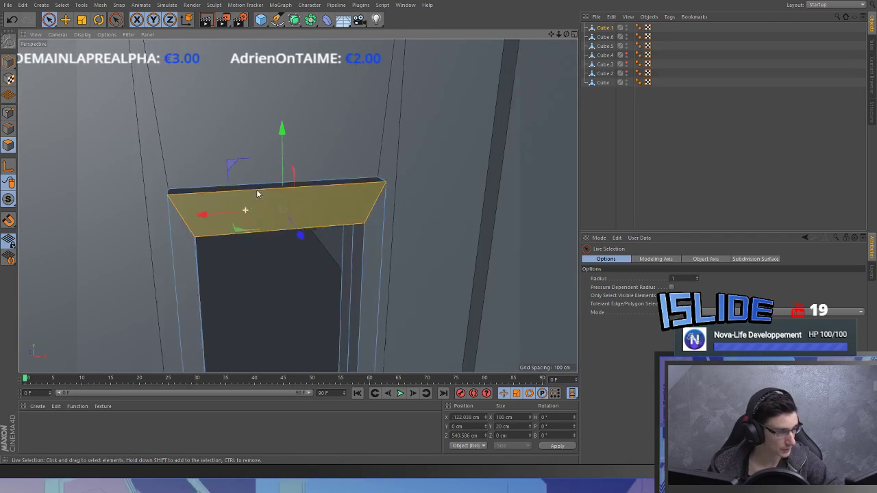
key("Delete")
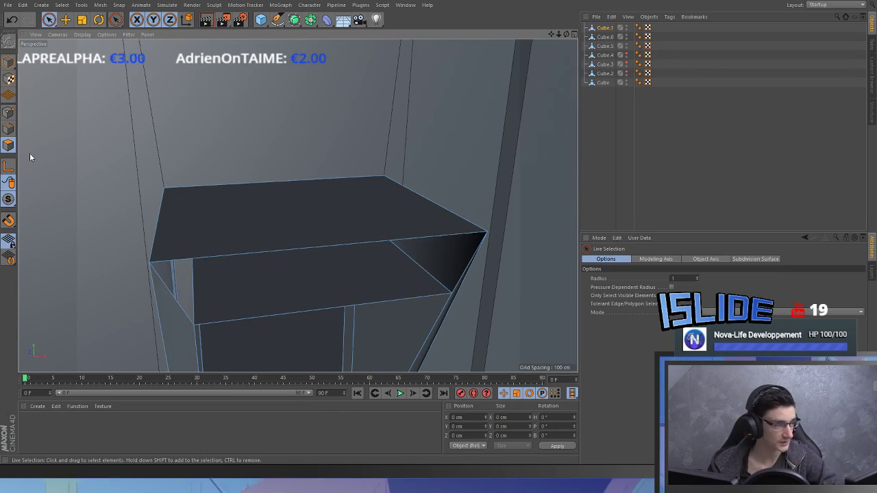
key("ctrl+z")
key("ctrl+z")
- Merge the door frame objects Cube.1 and Cube.6 into a single object and rename it Cadrant Porte
left_click(408, 153)
scroll(409, 155, "down", 5)
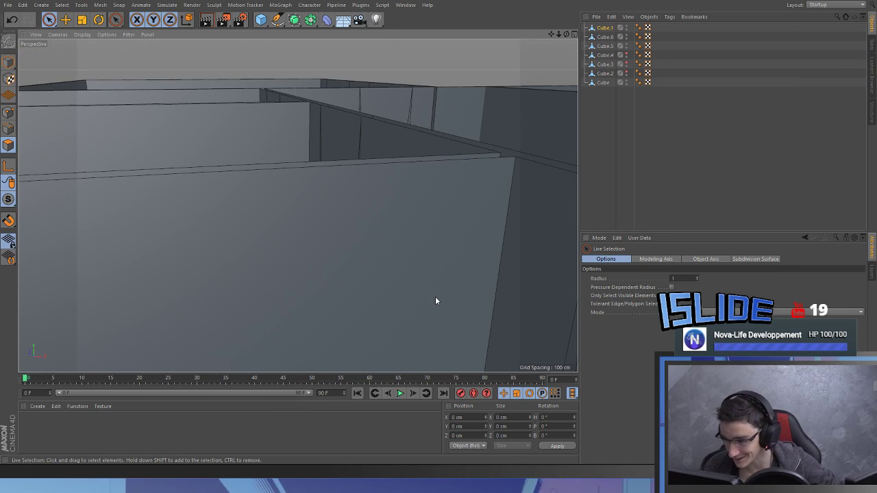
left_click_drag(434, 143, 124, 220, "alt")
scroll(384, 166, "down", 10)
scroll(123, 219, "up", 5)
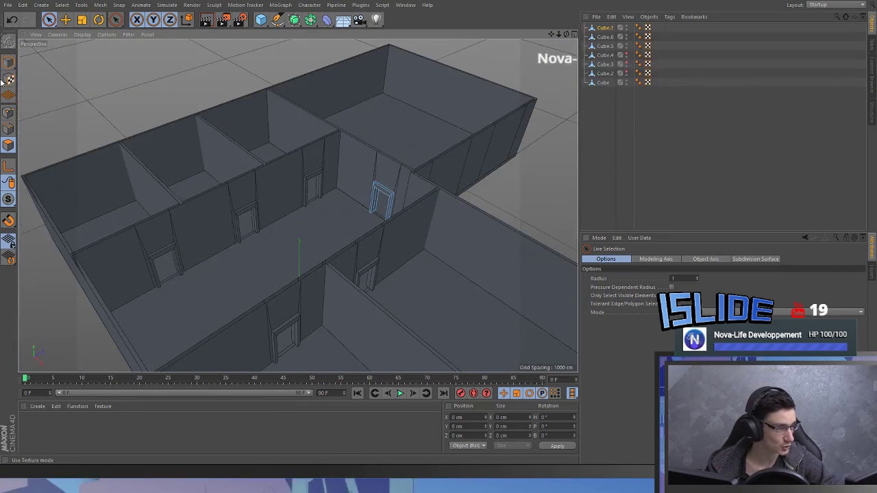
left_click(8, 62)
scroll(171, 281, "up", 5)
left_click(172, 218, "shift")
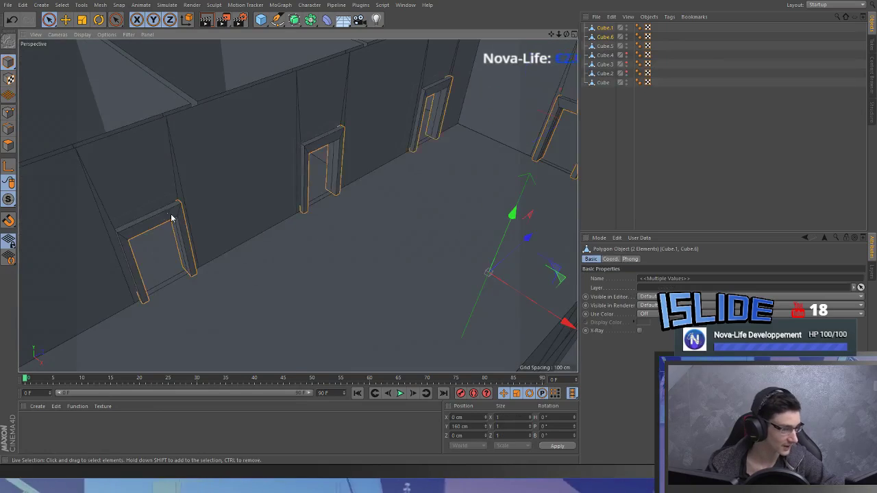
middle_click_drag(172, 218, 89, 260, "alt")
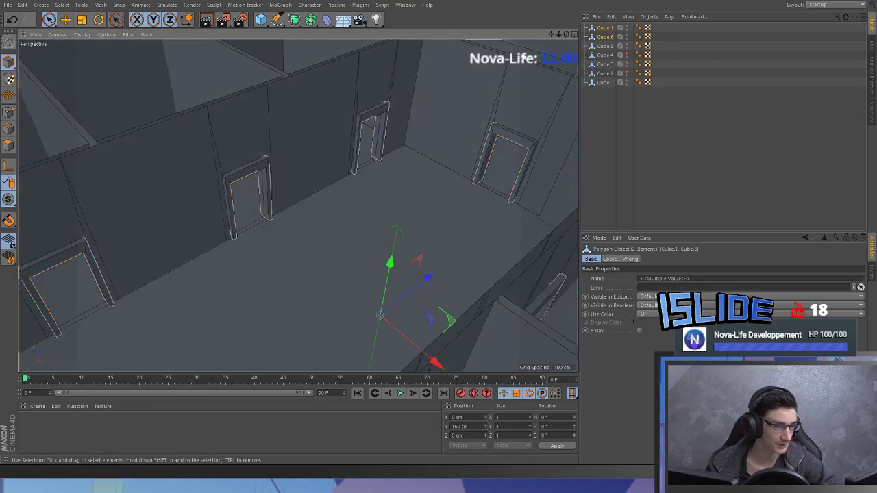
double_click(674, 277)
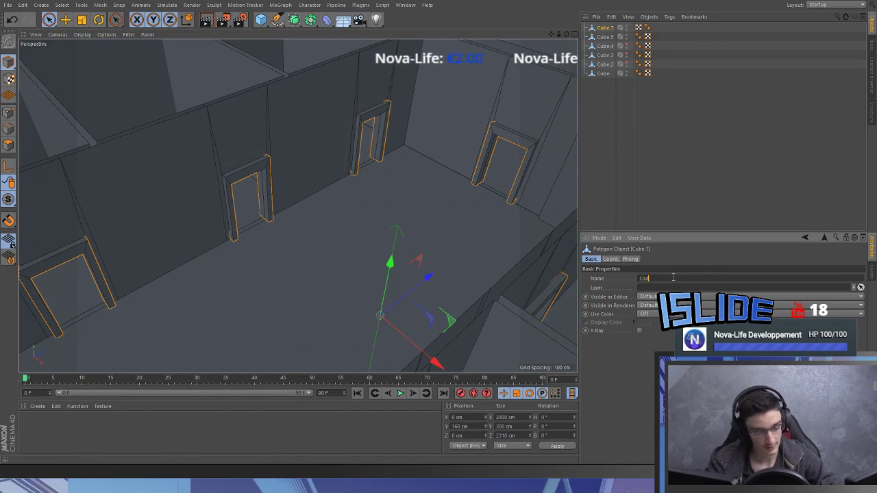
type("Cadrant Porte")
key("Return")
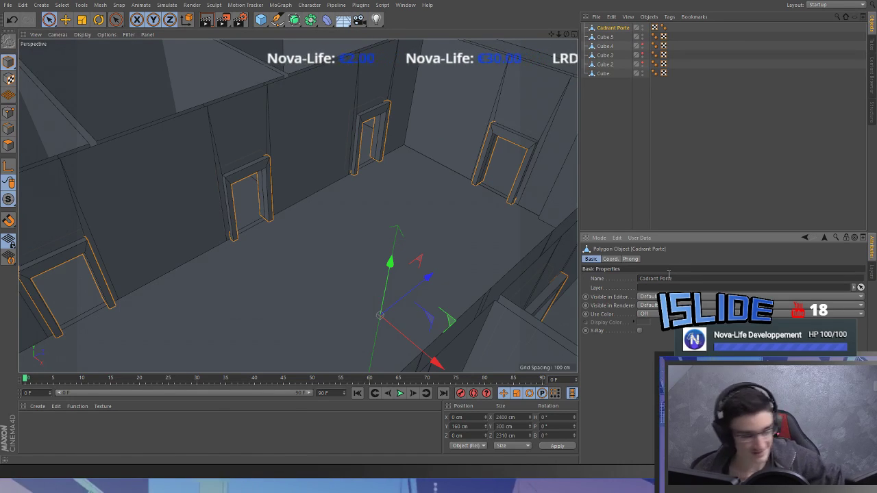
- Inset the two wide face sections on the large room's side wall in Cube.5 by 10 cm
left_click(652, 161)
scroll(334, 226, "down", 5)
left_click_drag(333, 232, 640, 226, "alt")
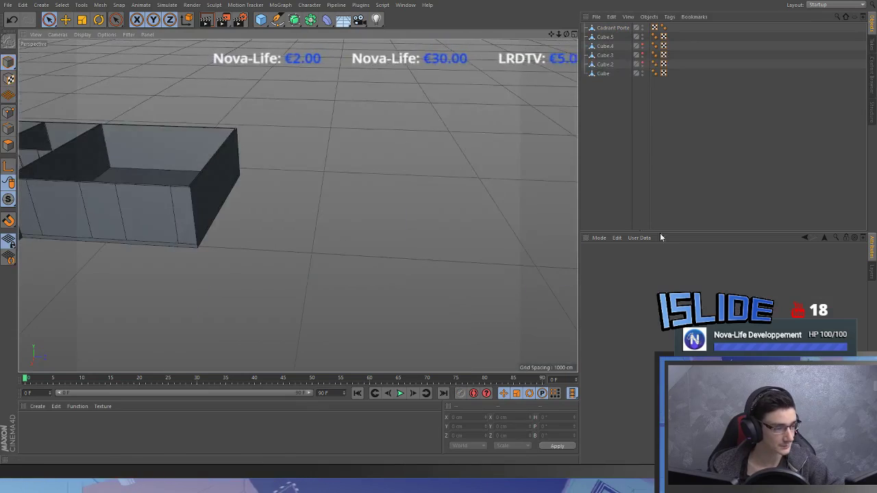
scroll(488, 208, "down", 3)
left_click(384, 181)
left_click(8, 145)
scroll(353, 168, "up", 3)
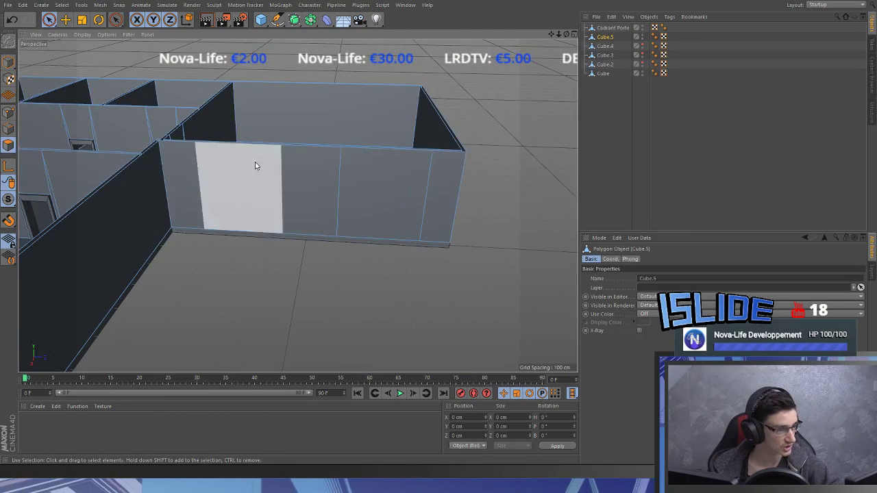
left_click(256, 165)
left_click(353, 185, "shift")
left_click_drag(342, 187, 323, 205, "alt")
key("i")
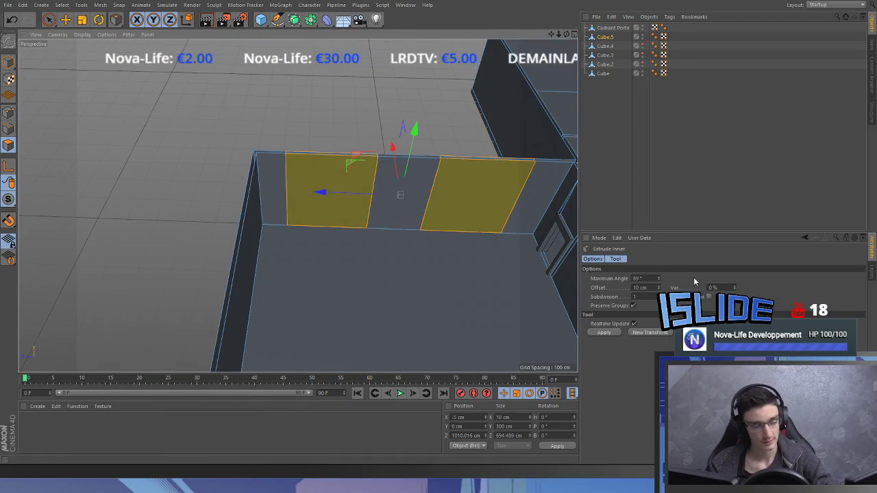
left_click(603, 333)
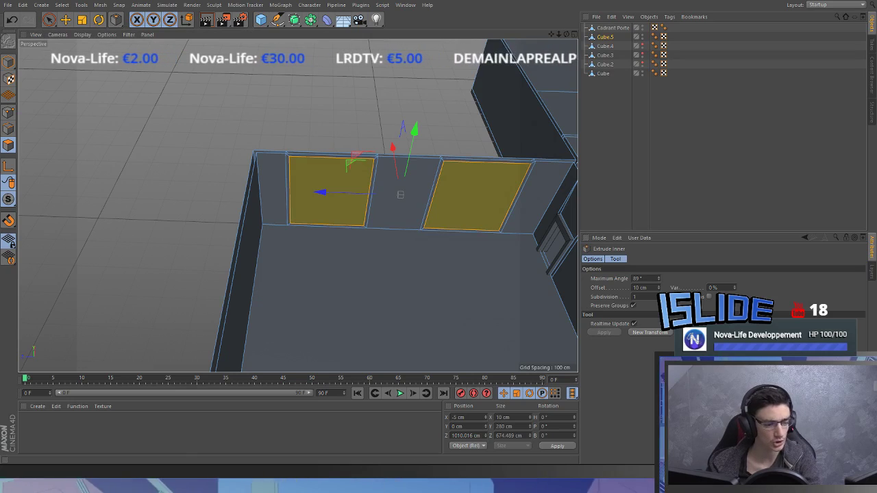
- Set the inset wall faces' Y size to 210 cm and lower them to Y -45 cm
left_click(510, 426)
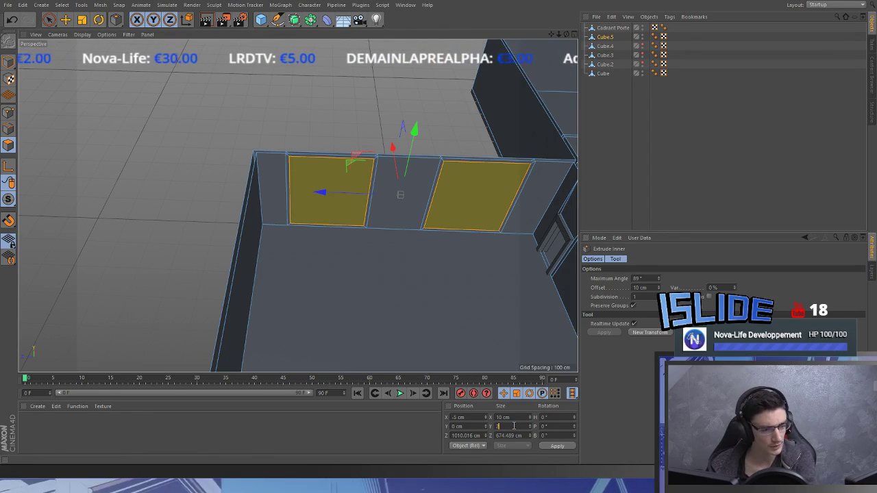
key("Return")
left_click_drag(360, 242, 350, 204, "alt")
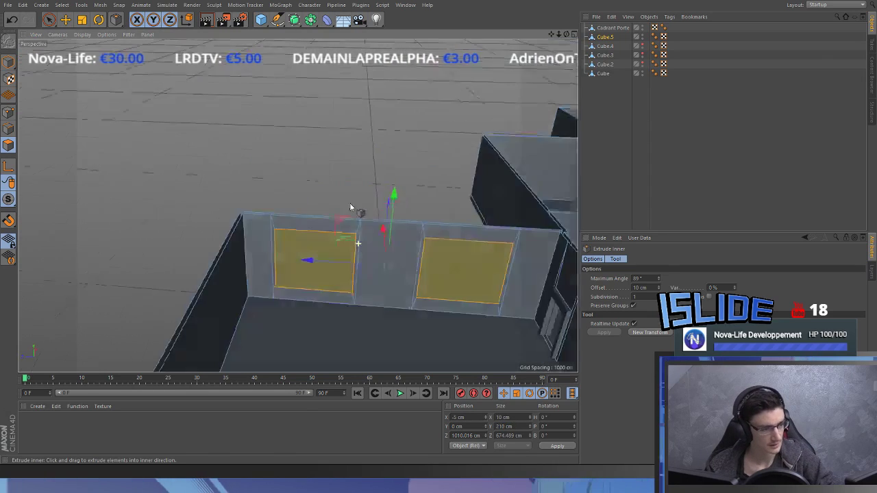
scroll(373, 254, "up", 3)
key("space")
middle_click_drag(428, 279, 376, 194, "alt")
left_click_drag(340, 145, 352, 170)
left_click(464, 426)
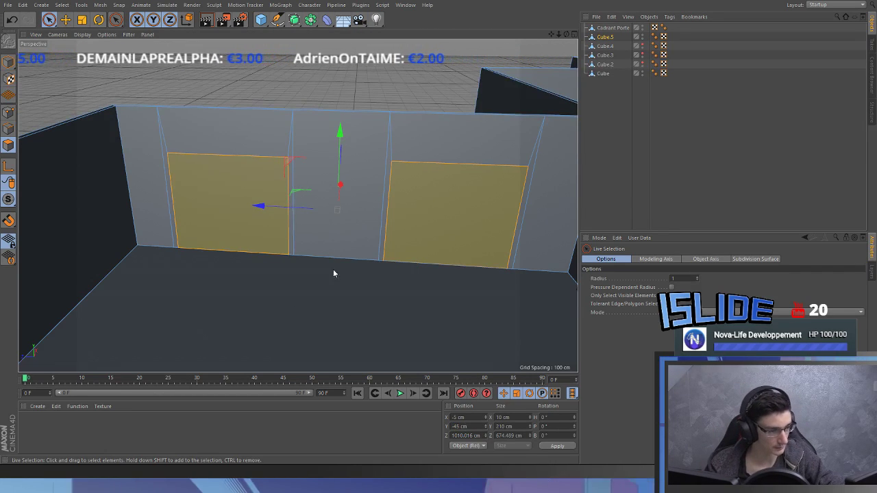
- Split the two inset wall faces into a separate object and extrude them by 10 cm
left_click_drag(340, 237, 437, 261, "alt")
key("u")
key("p")
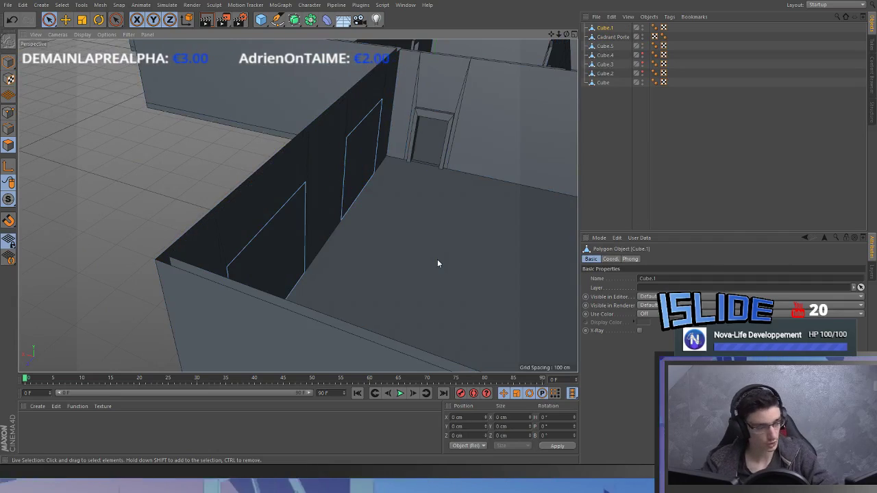
key("d")
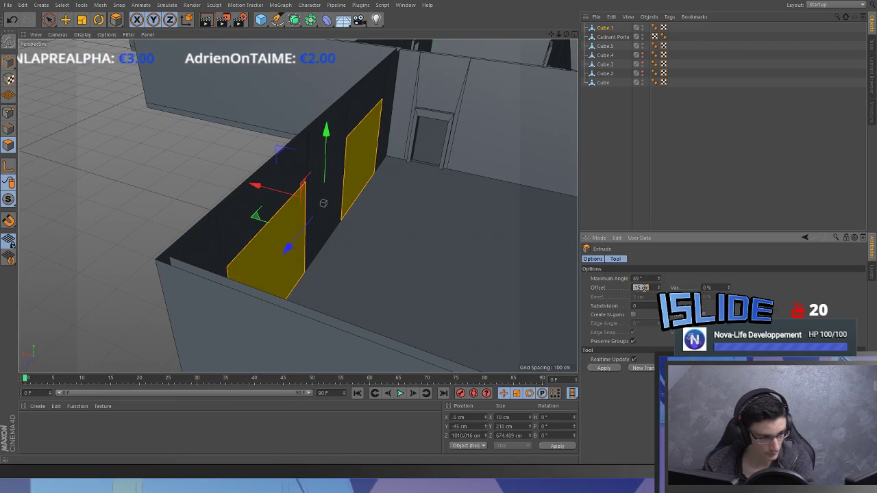
type("10")
key("Return")
- Inset the two extruded panels by 10 cm and lower their inner faces to Y -55 cm
key("i")
left_click(612, 335)
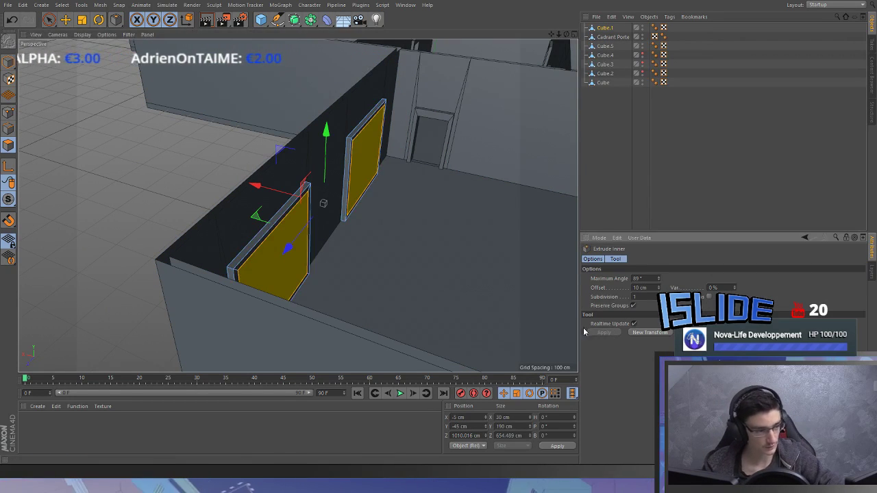
left_click_drag(418, 230, 280, 159, "alt")
left_click_drag(313, 128, 315, 131)
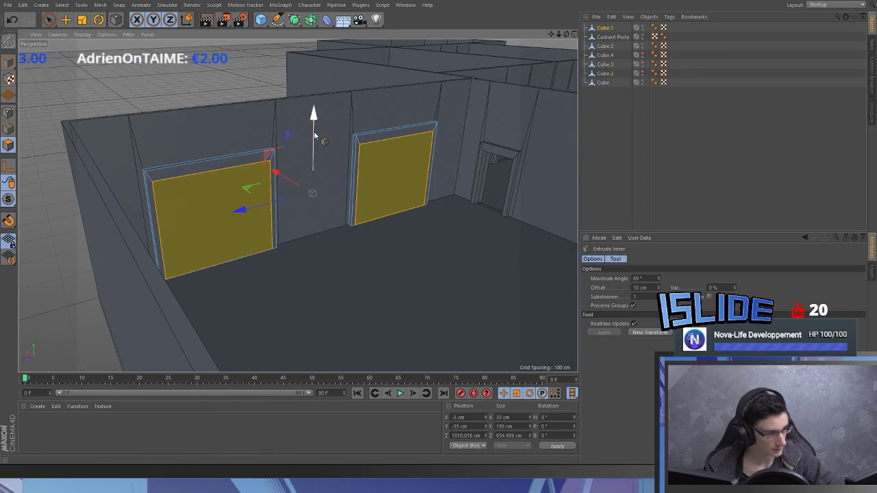
- Extrude the two inner panel faces by -15 cm and delete them along with the frames' bottom strips
key("d")
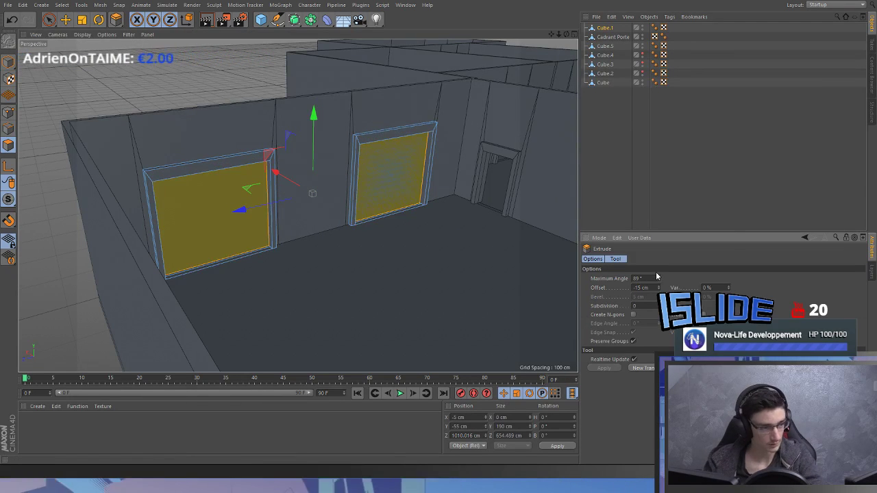
key("Delete")
key("9")
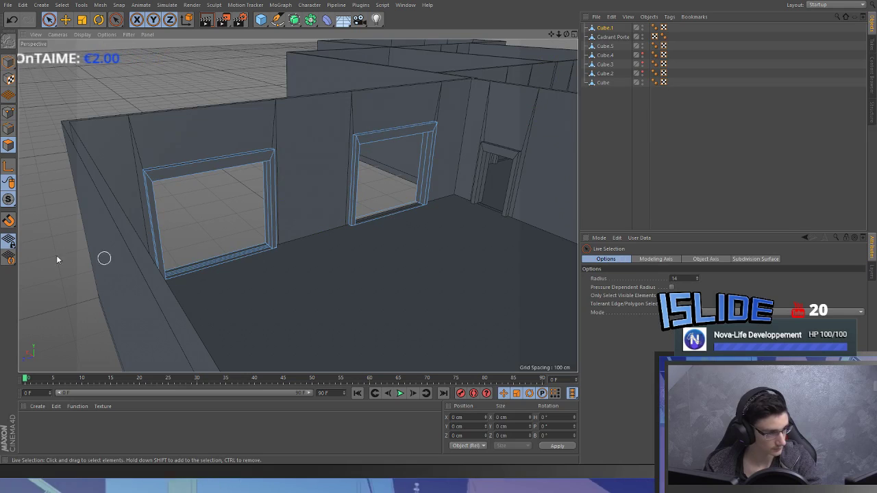
left_click(206, 258)
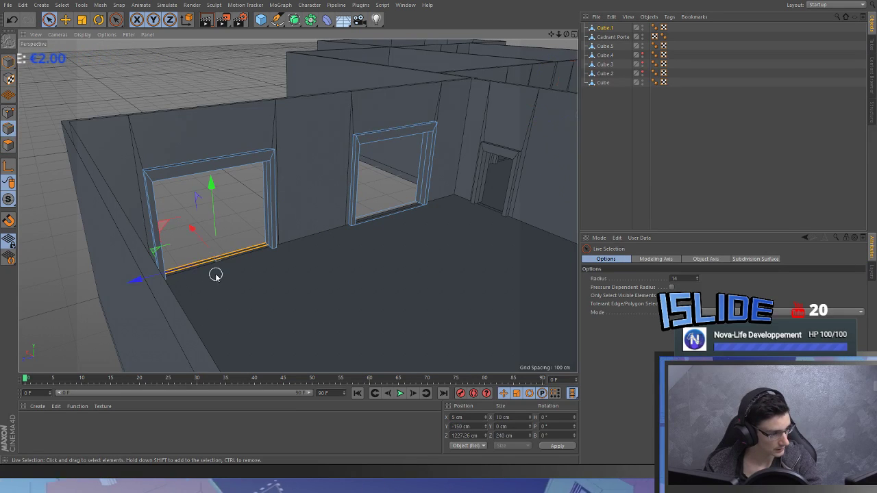
left_click(378, 204)
- Examine the building's exterior walls and room layout around the two framed openings
left_click_drag(266, 219, 384, 230, "alt")
scroll(261, 235, "down", 6)
left_click_drag(260, 235, 337, 227, "alt")
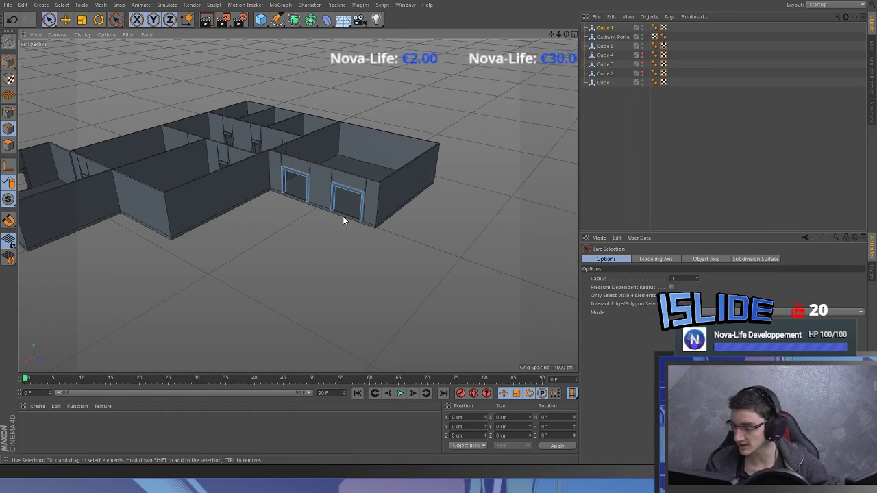
left_click_drag(186, 228, 334, 124, "alt")
scroll(288, 168, "up", 4)
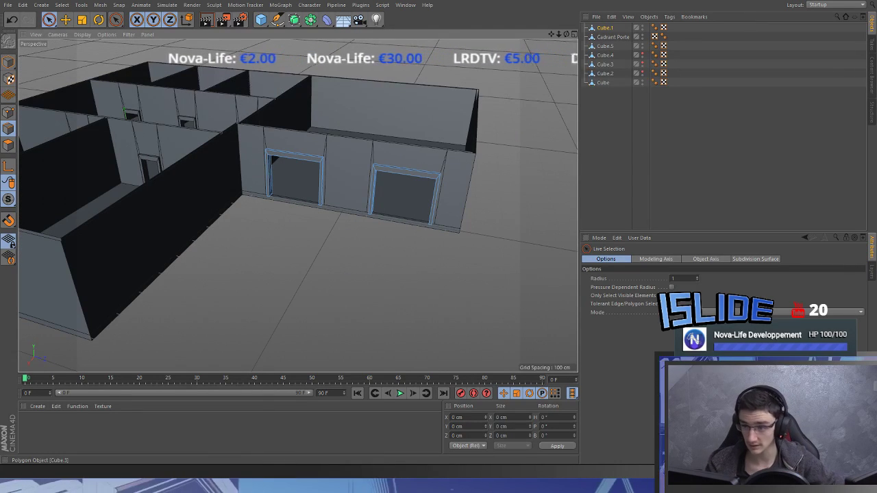
left_click_drag(357, 217, 238, 150, "alt")
scroll(276, 203, "down", 5)
scroll(325, 236, "up", 5)
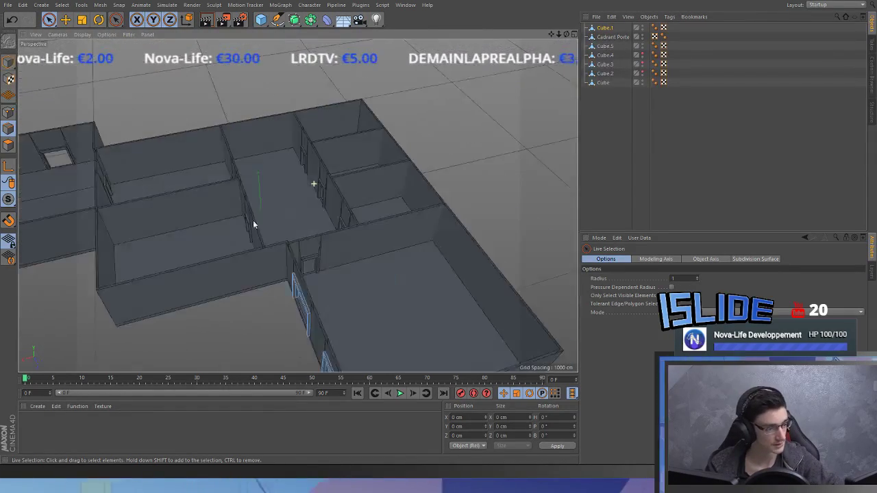
- Select the inner and outer faces of the corner room's long and short exterior walls in Cube.5
left_click(276, 240)
left_click(9, 145)
left_click(296, 237)
left_click_drag(296, 236, 289, 209, "alt")
scroll(290, 209, "up", 3)
left_click(289, 212, "shift")
left_click_drag(163, 218, 283, 168, "alt")
scroll(341, 189, "down", 5)
left_click(328, 196, "shift")
key("space")
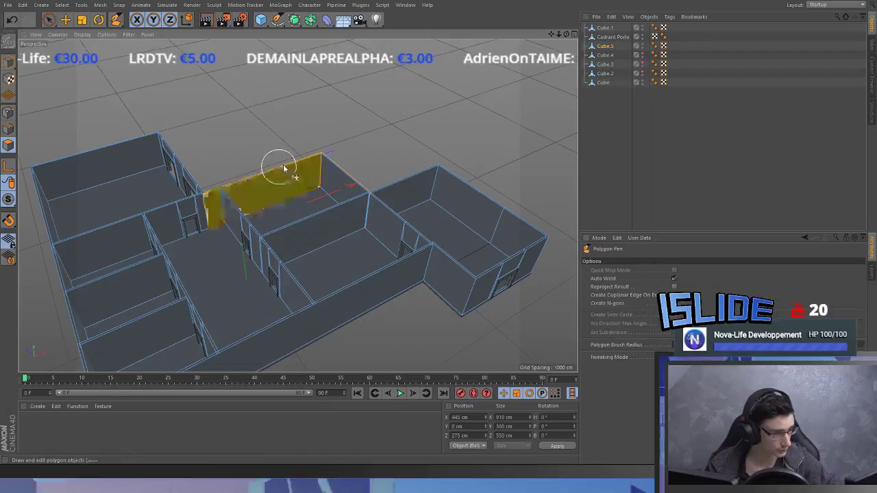
left_click(48, 20)
scroll(323, 191, "up", 4)
left_click(335, 141, "shift")
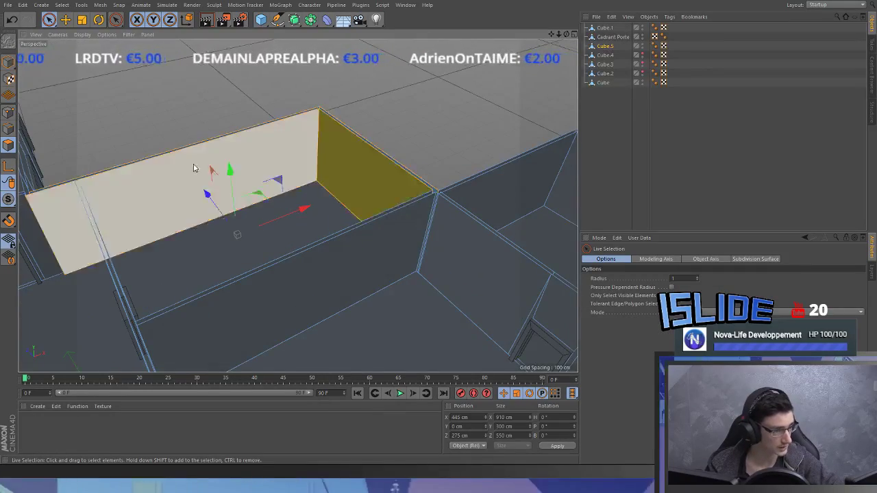
scroll(286, 207, "down", 4)
left_click_drag(285, 206, 311, 190, "alt")
scroll(316, 157, "up", 4)
- Knife-cut two window sections into the corner room's long wall and one into its short wall with paired vertical plane cuts
key("k")
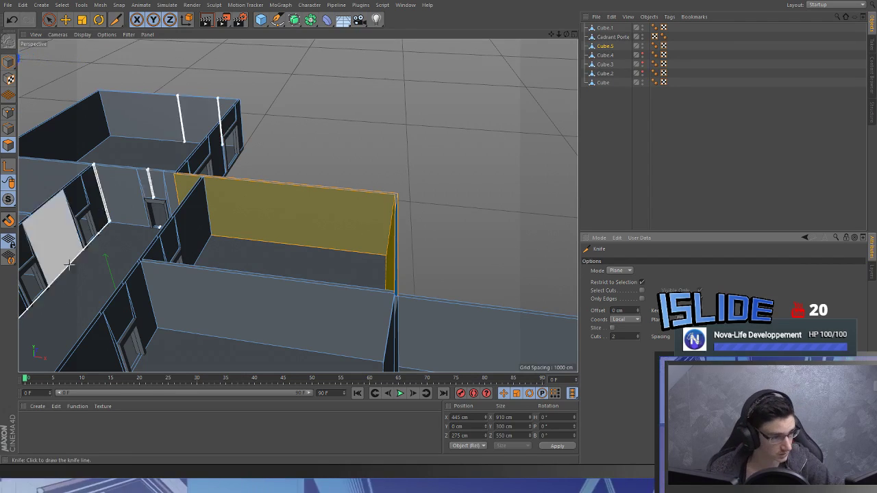
scroll(298, 206, "up", 5)
left_click_drag(297, 205, 378, 149, "alt")
scroll(378, 149, "down", 4)
left_click_drag(335, 183, 332, 204, "alt")
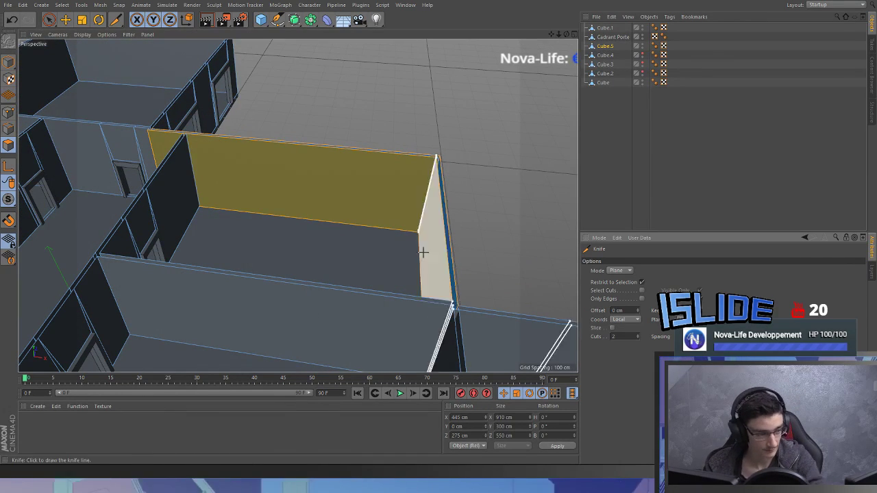
scroll(327, 186, "up", 3)
left_click(345, 176)
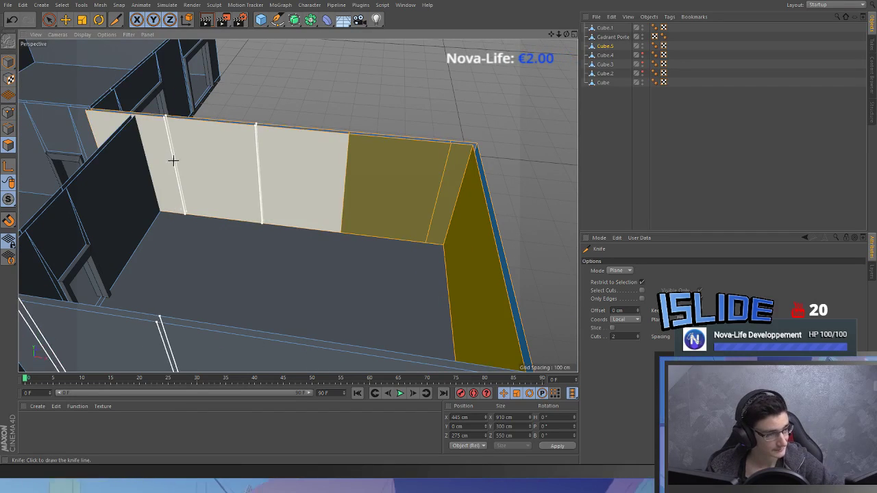
left_click(170, 161)
left_click_drag(438, 218, 329, 229, "alt")
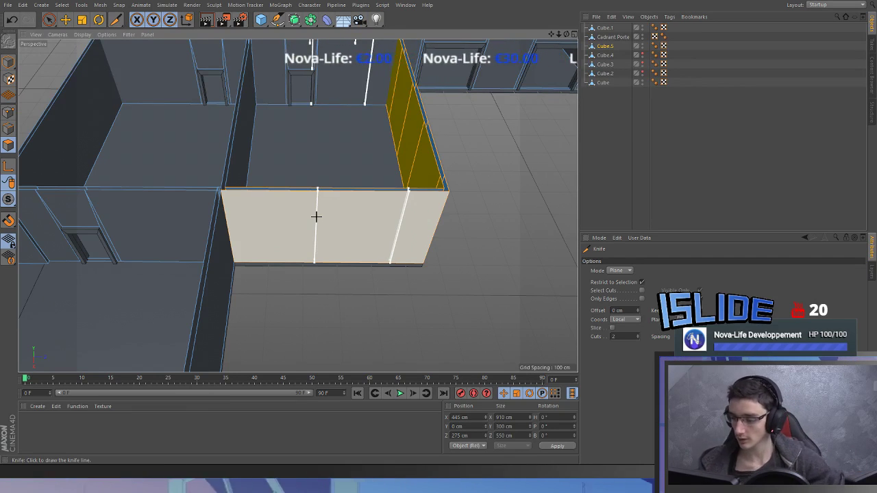
key("space")
- Select the three window sections on the corner room's walls and inset them by 10 cm
left_click(300, 220)
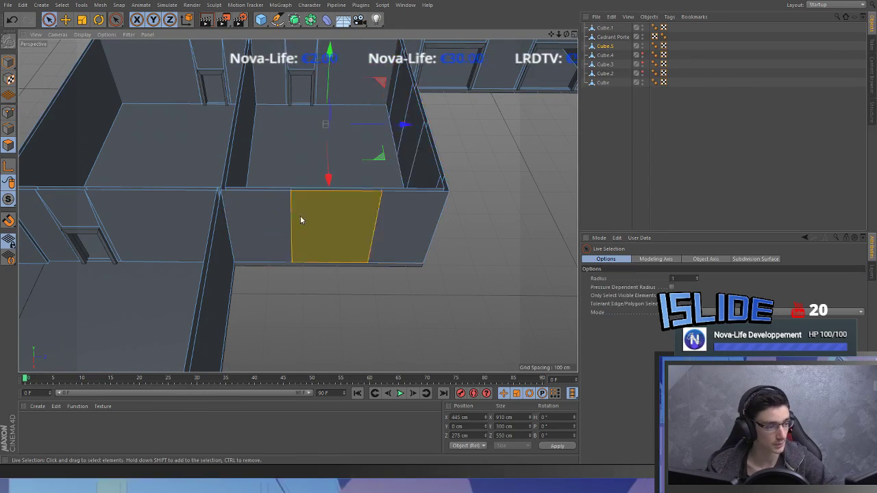
left_click_drag(418, 159, 174, 225, "alt")
left_click_drag(287, 252, 401, 213, "alt")
left_click(437, 322, "shift")
key("i")
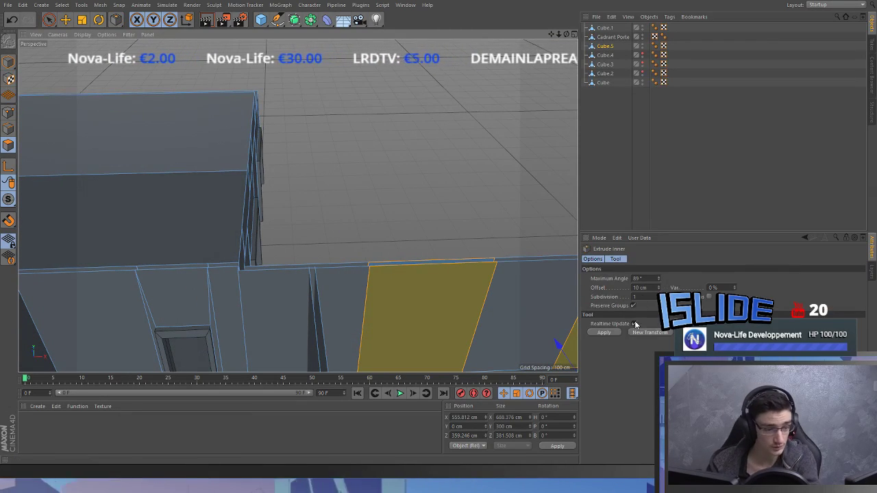
left_click(605, 333)
- Set the Y size of the inset window faces to 160 cm
left_click(525, 426)
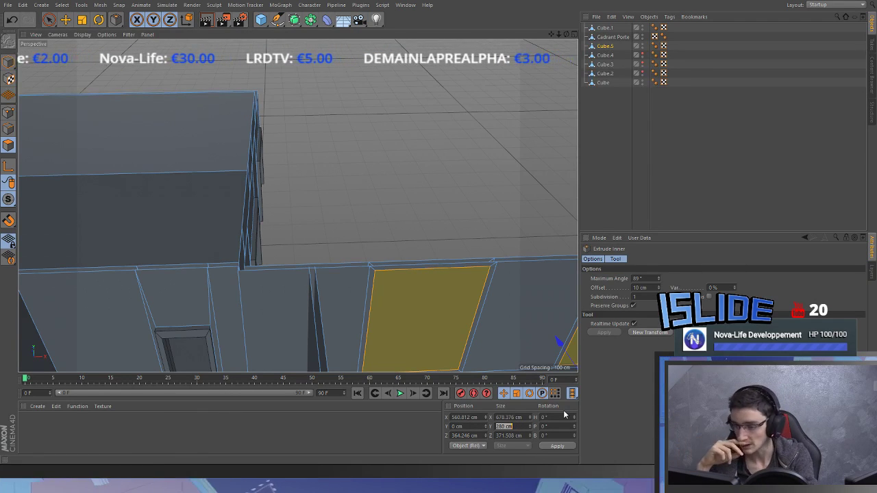
right_click_drag(404, 310, 359, 257, "alt")
left_click(504, 426)
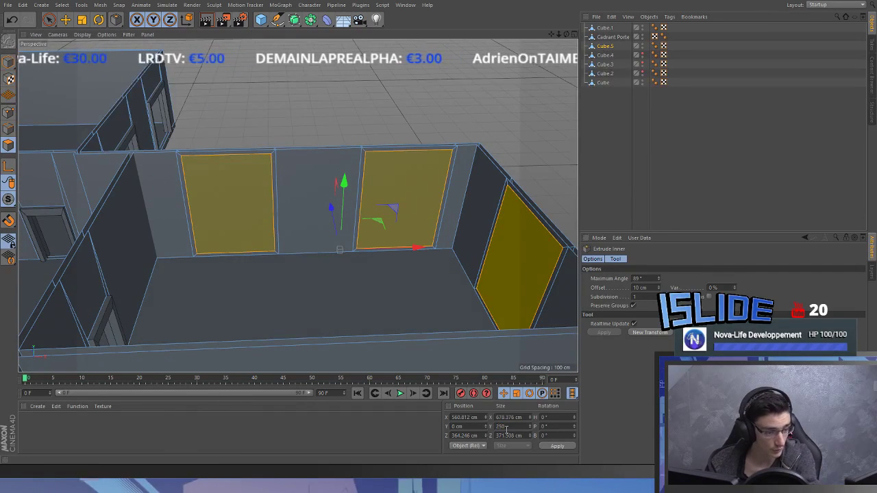
type("250")
key("Return")
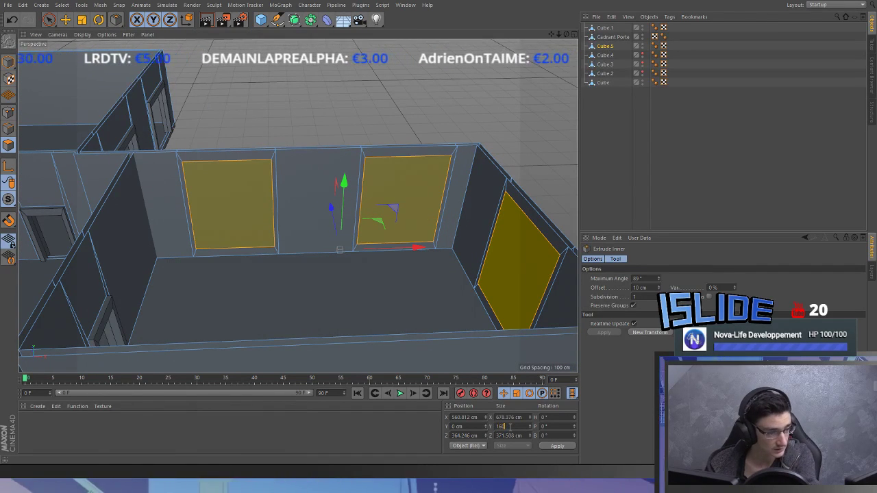
type("160")
key("Return")
- Select the inner and outer faces of the end room's outer wall, opposite its doorway, in Cube.5
scroll(382, 199, "down", 4)
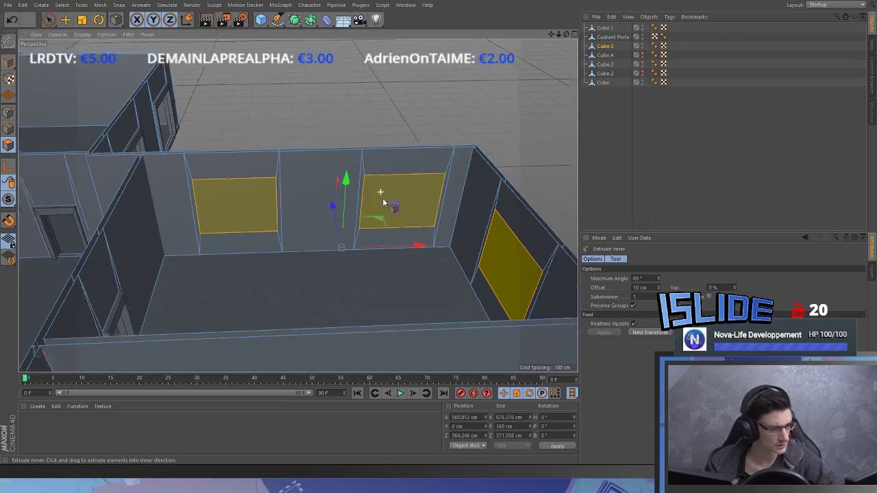
left_click_drag(382, 198, 325, 188, "alt")
key("space")
left_click_drag(422, 248, 274, 209, "alt")
left_click(274, 210)
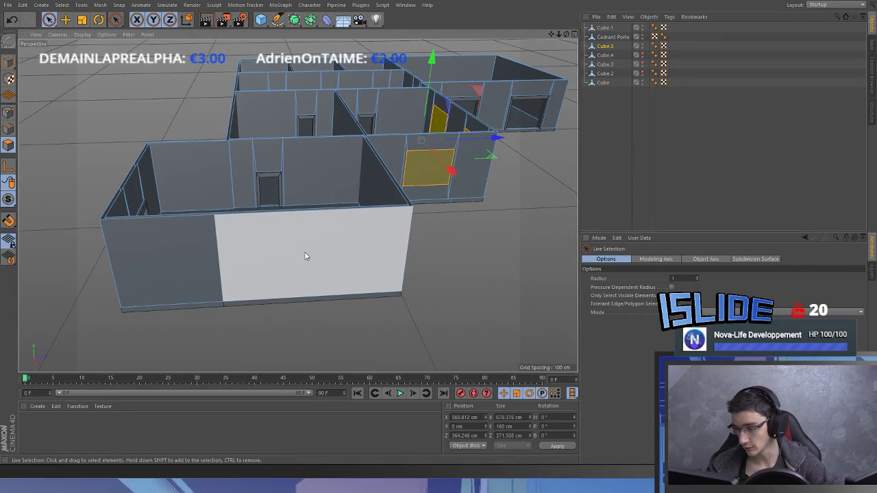
left_click_drag(331, 224, 256, 240, "alt")
left_click(379, 244)
left_click_drag(380, 244, 178, 295, "alt")
left_click(425, 254, "shift")
left_click_drag(298, 206, 237, 216, "alt")
left_click(426, 210, "shift")
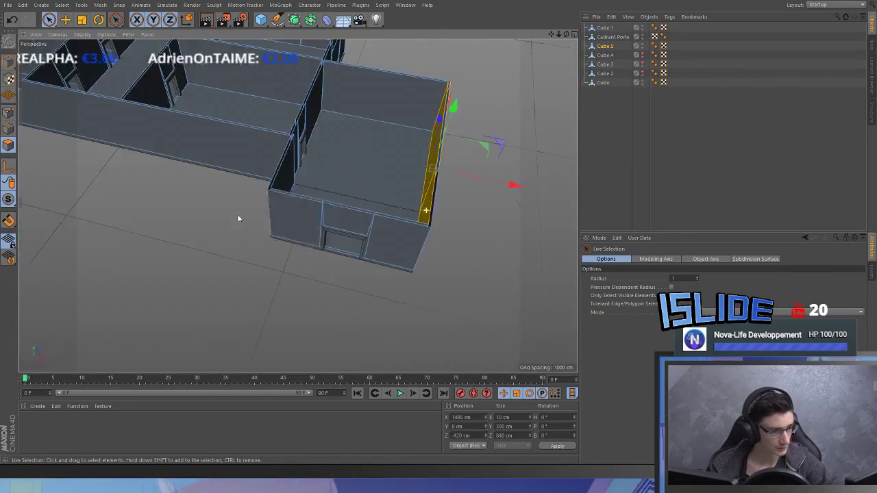
left_click_drag(421, 212, 334, 212, "alt")
left_click(387, 219, "shift")
left_click_drag(388, 219, 394, 197, "alt")
- Knife-cut two side-by-side window sections into the end room's outer wall with paired vertical plane cuts
key("k")
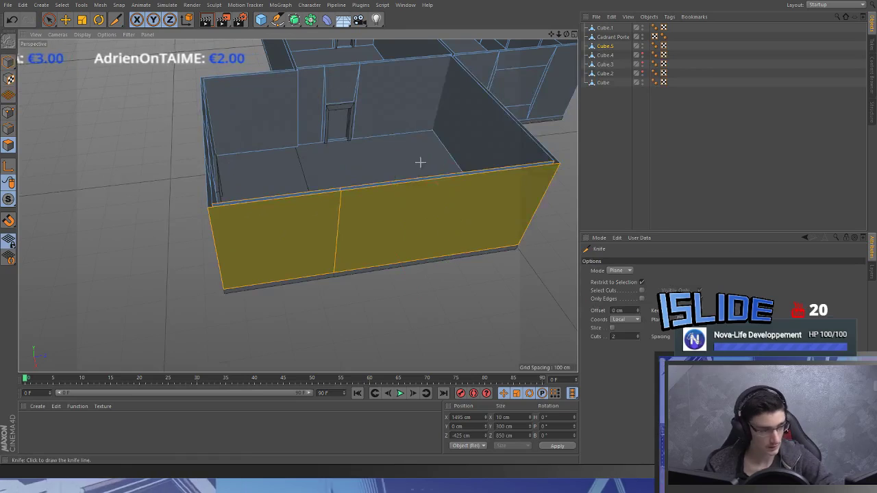
left_click_drag(518, 272, 430, 203, "alt")
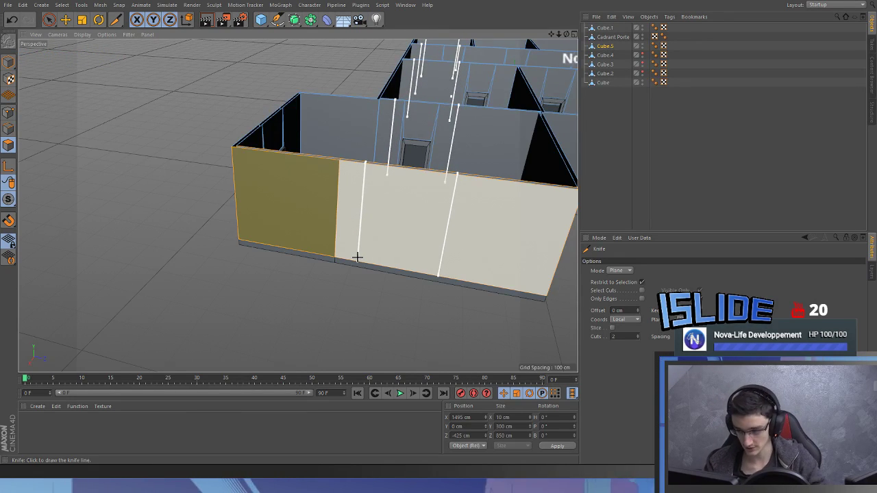
scroll(434, 260, "down", 3)
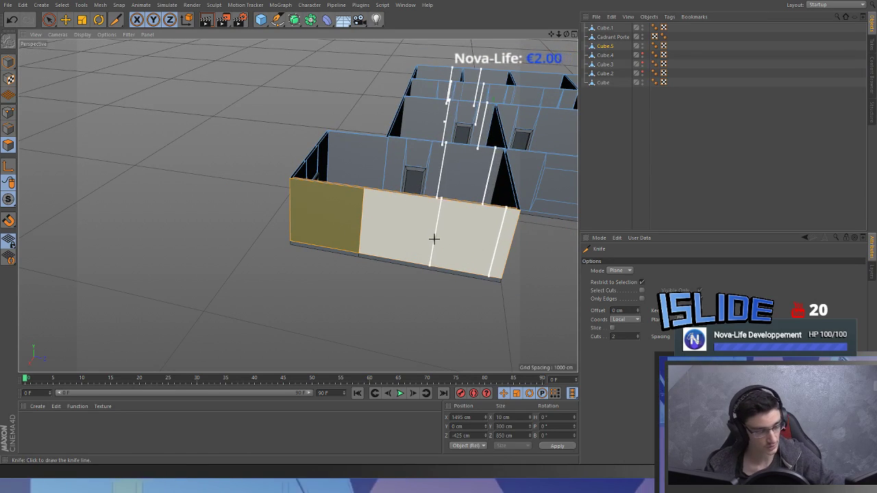
scroll(435, 240, "up", 2)
left_click_drag(440, 208, 416, 214, "alt")
scroll(298, 205, "down", 5)
scroll(391, 240, "up", 4)
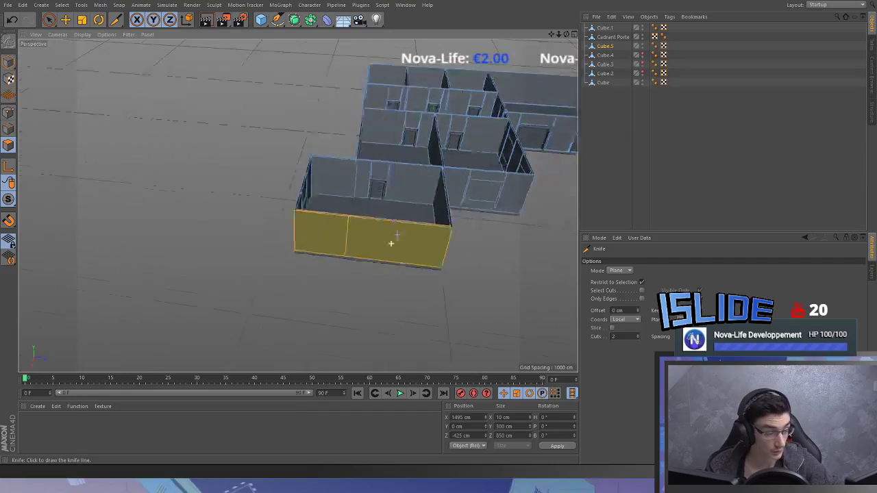
left_click(402, 226)
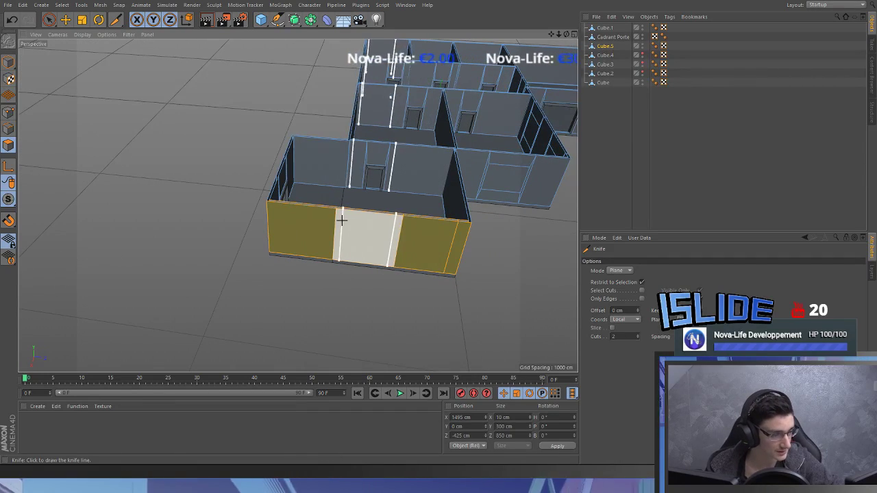
key("space")
- Select the long side wall of Cube.5 and divide it into window sections with paired vertical plane cuts
left_click_drag(419, 231, 363, 233, "alt")
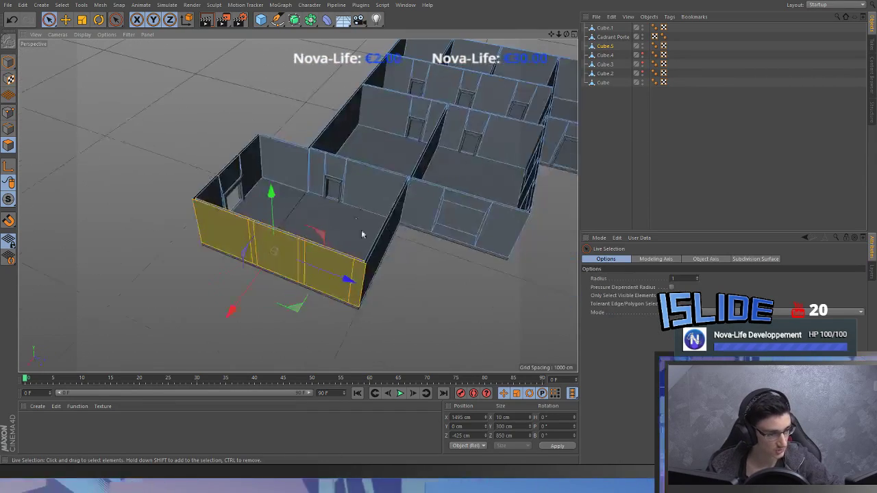
left_click_drag(335, 279, 391, 274, "alt")
left_click_drag(165, 195, 427, 250, "alt")
left_click(294, 231)
key("space")
left_click(452, 234)
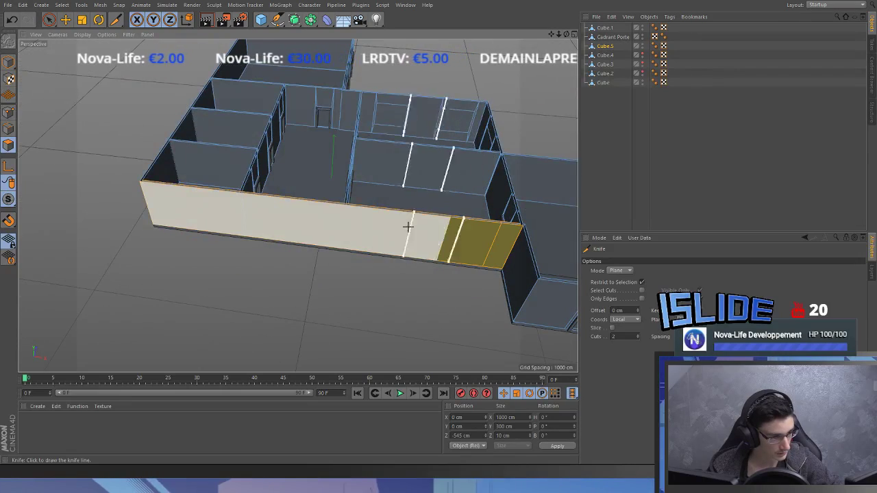
left_click_drag(365, 213, 331, 210, "alt")
left_click(335, 203)
middle_click_drag(243, 211, 311, 235, "alt")
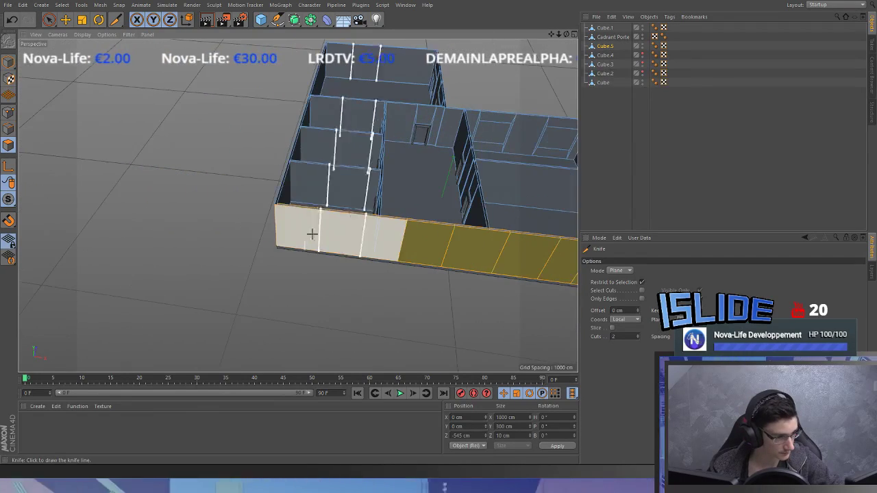
left_click(299, 223)
key("space")
- Select both sides of the outer wall along the three small rooms and knife-cut two window sections into it
middle_click_drag(348, 226, 449, 241, "alt")
left_click(355, 243)
left_click_drag(217, 228, 446, 218, "alt")
left_click(266, 239, "shift")
right_click_drag(265, 237, 264, 177, "alt")
left_click_drag(298, 205, 229, 223, "alt")
key("k")
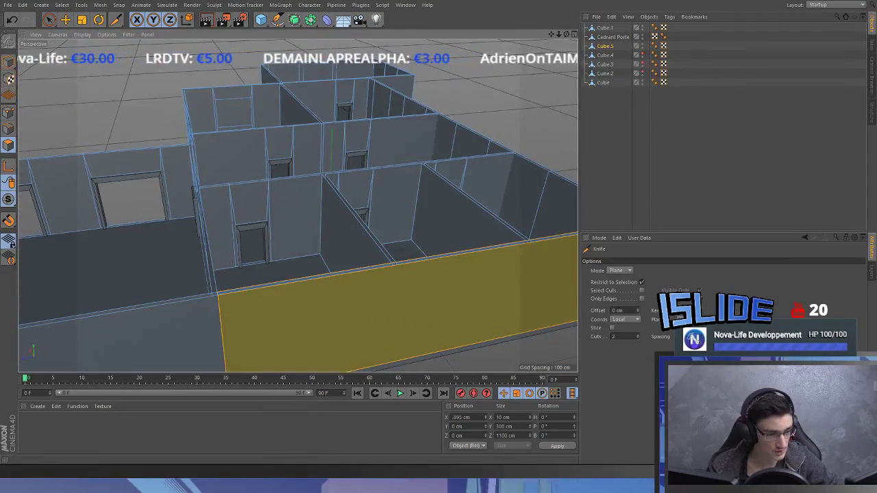
right_click_drag(241, 93, 302, 223, "alt")
left_click(298, 227)
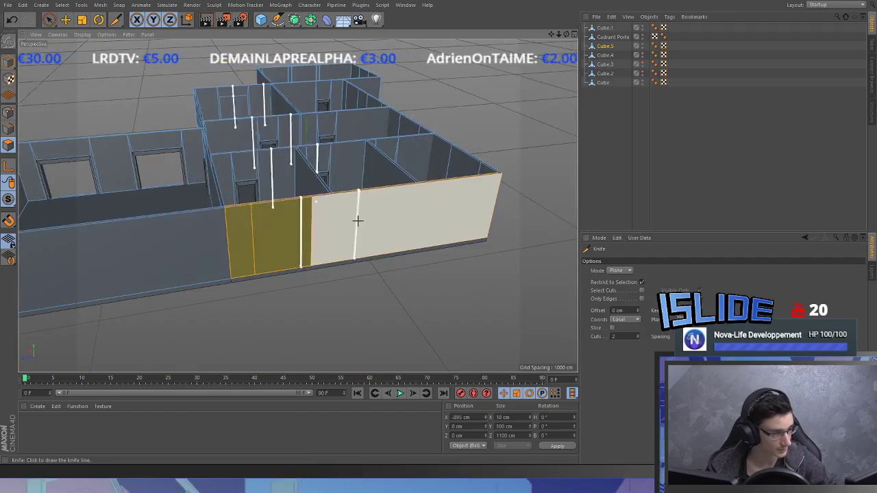
left_click(400, 192)
- Try cutting a third window section at the far end of the three small rooms' outer wall and undo that cut
left_click_drag(399, 192, 483, 218, "alt")
left_click(483, 219)
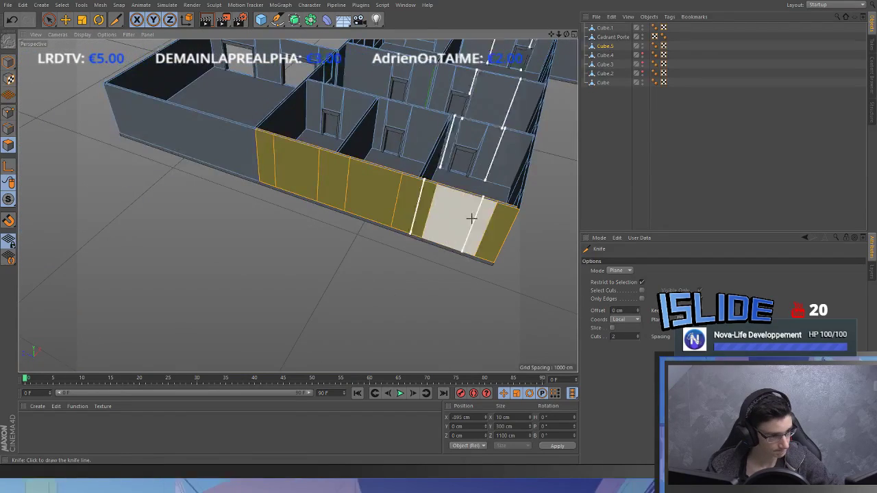
key("space")
middle_click_drag(183, 139, 240, 213, "alt")
middle_click_drag(459, 287, 301, 235, "alt")
key("ctrl+z")
key("ctrl+z")
key("ctrl+y")
- Examine the large room and the partitions of the small rooms behind the divided outer wall
left_click_drag(339, 258, 194, 246, "alt")
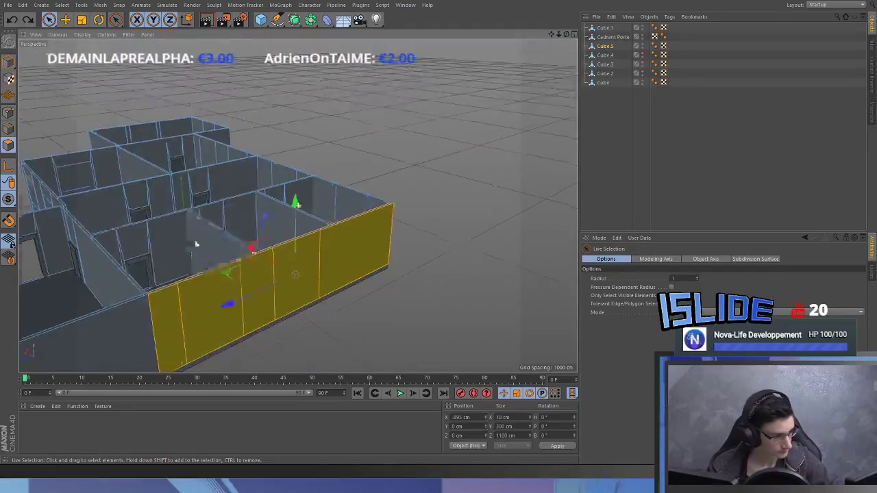
middle_click_drag(194, 247, 297, 206, "alt")
left_click_drag(299, 192, 248, 200, "alt")
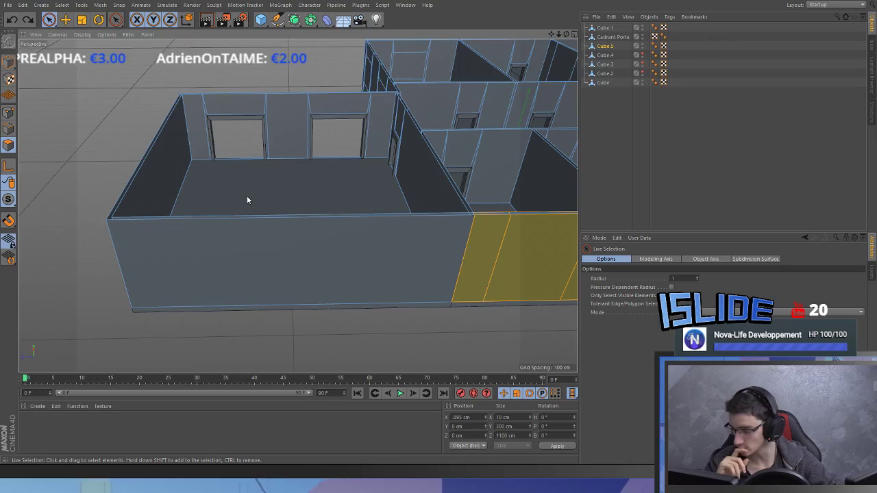
right_click_drag(351, 176, 335, 225, "alt")
left_click_drag(335, 228, 341, 191, "alt")
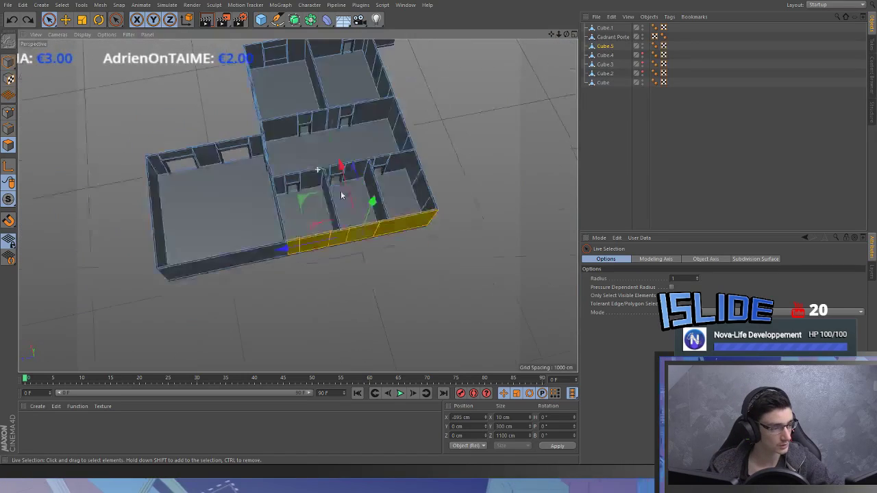
scroll(285, 169, "up", 5)
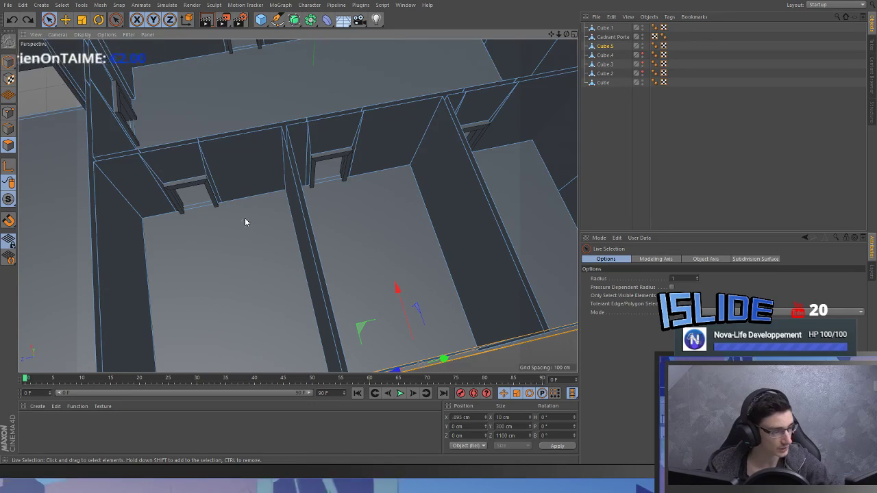
- Examine the small rooms, their doorways and the building's outer walls from inside and outside
left_click_drag(426, 267, 304, 180, "alt")
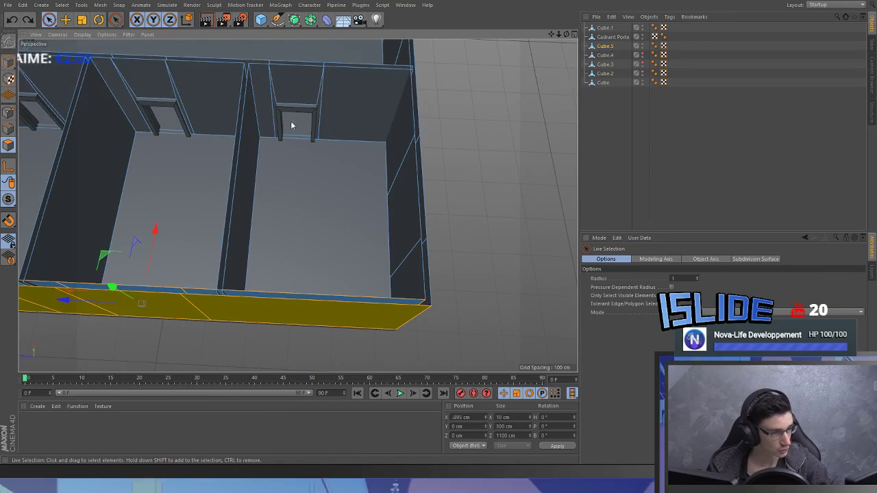
middle_click_drag(279, 127, 347, 240, "alt")
key("Delete")
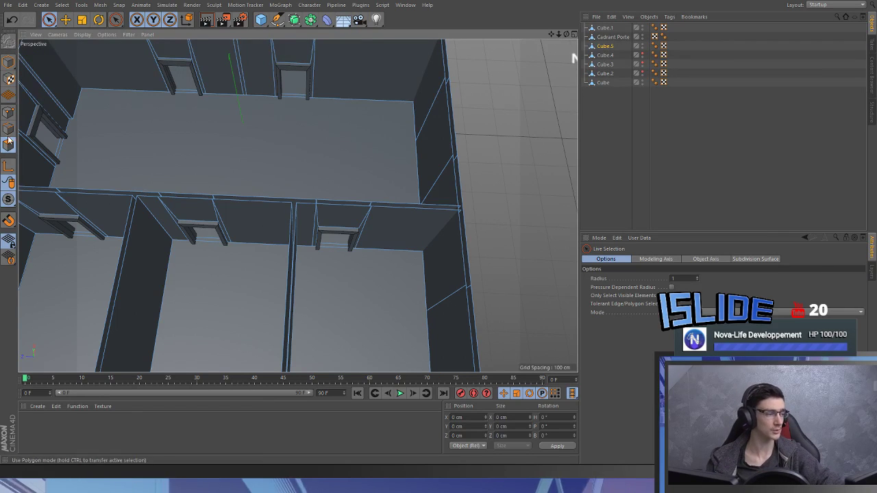
left_click(333, 242)
middle_click_drag(331, 254, 332, 256)
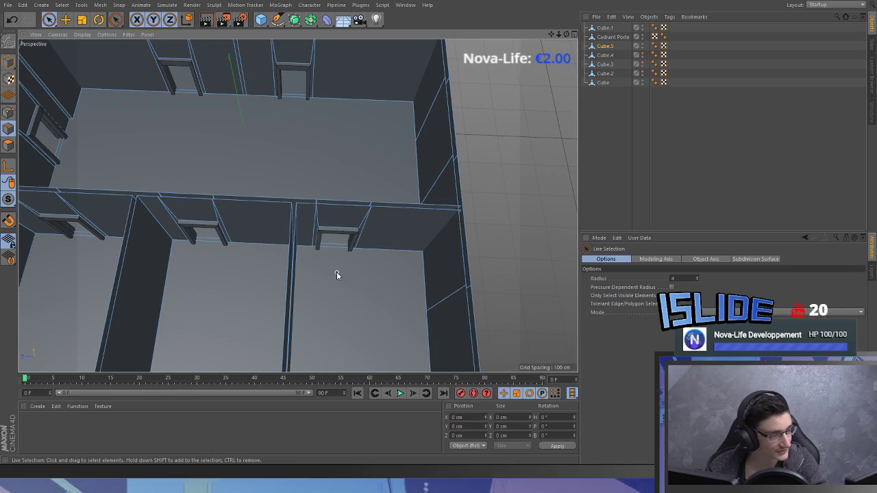
middle_click_drag(337, 271, 299, 263)
left_click(13, 146)
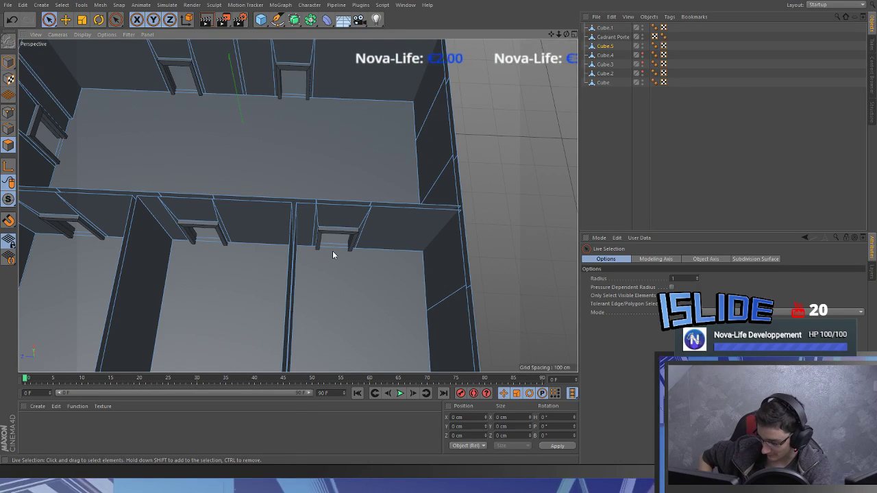
left_click_drag(334, 221, 168, 183, "alt")
scroll(320, 80, "down", 10)
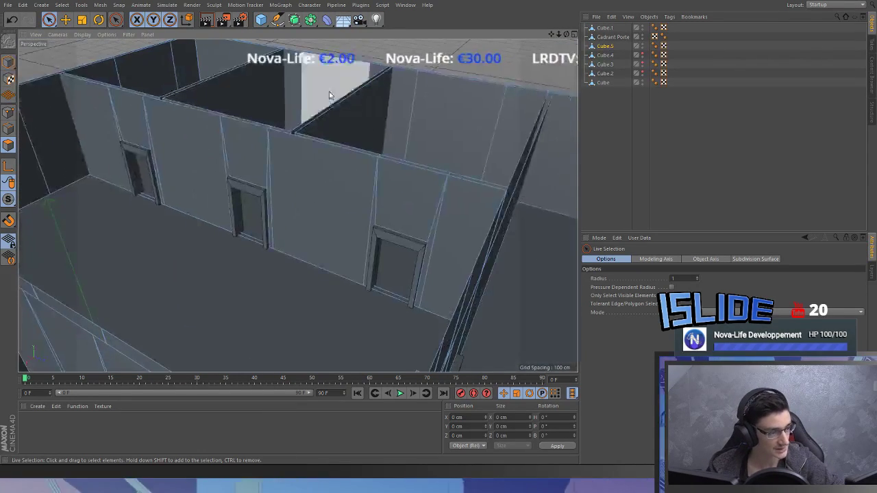
left_click_drag(329, 98, 275, 197, "alt")
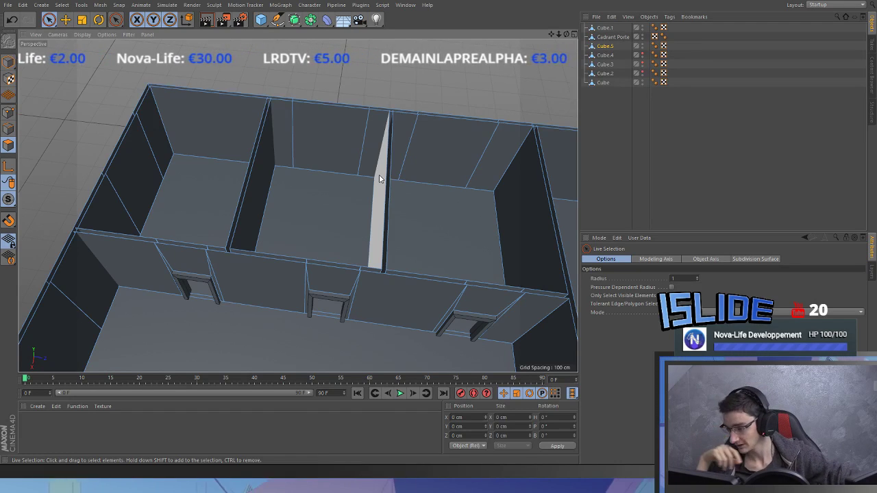
left_click_drag(415, 186, 370, 182, "alt")
left_click_drag(379, 170, 398, 159, "alt")
right_click_drag(456, 266, 449, 176, "alt")
left_click_drag(449, 176, 376, 169, "alt")
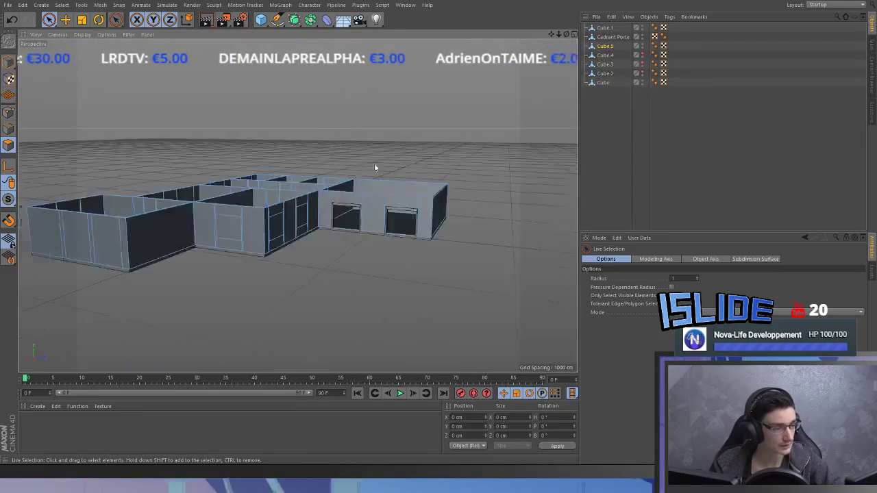
right_click_drag(376, 169, 406, 171, "alt")
left_click_drag(406, 171, 354, 266, "alt")
- Select both sides of the large end room's long outer wall and knife-cut a 120 cm wide door section near its outer corner
left_click(407, 237)
left_click_drag(480, 231, 342, 226, "alt")
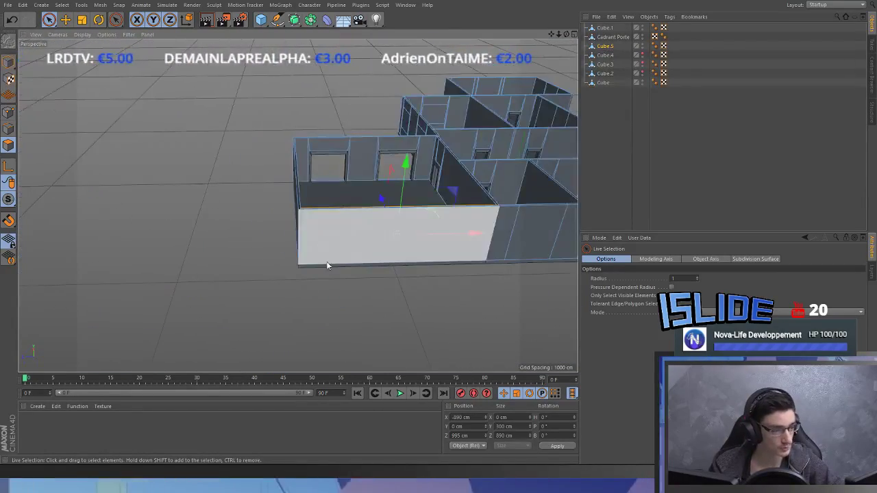
left_click(329, 249, "shift")
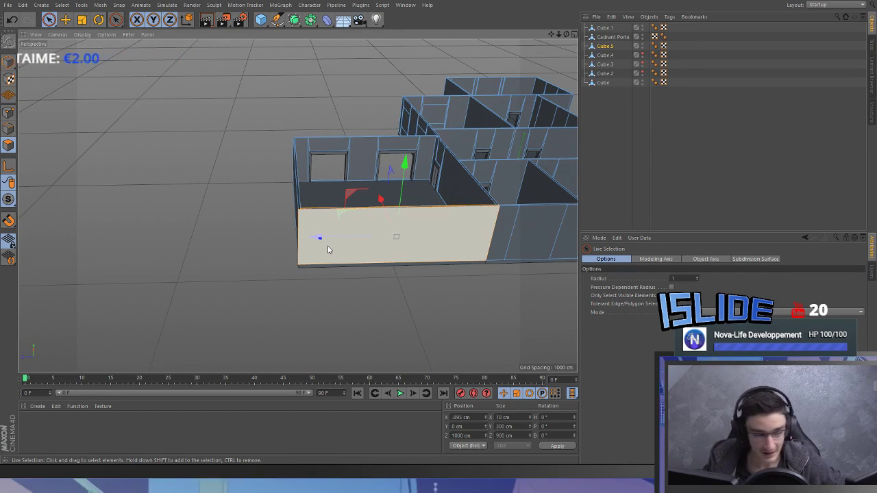
mouse_move(363, 214)
left_mouse_down("alt")
mouse_move(320, 223)
mouse_move(346, 258)
mouse_move(372, 254)
mouse_move(377, 274)
mouse_move(461, 203)
mouse_move(396, 231)
mouse_move(443, 240)
mouse_move(475, 185)
mouse_move(327, 229)
mouse_move(228, 213)
mouse_move(297, 201)
mouse_move(374, 212)
left_mouse_up("alt")
key("k")
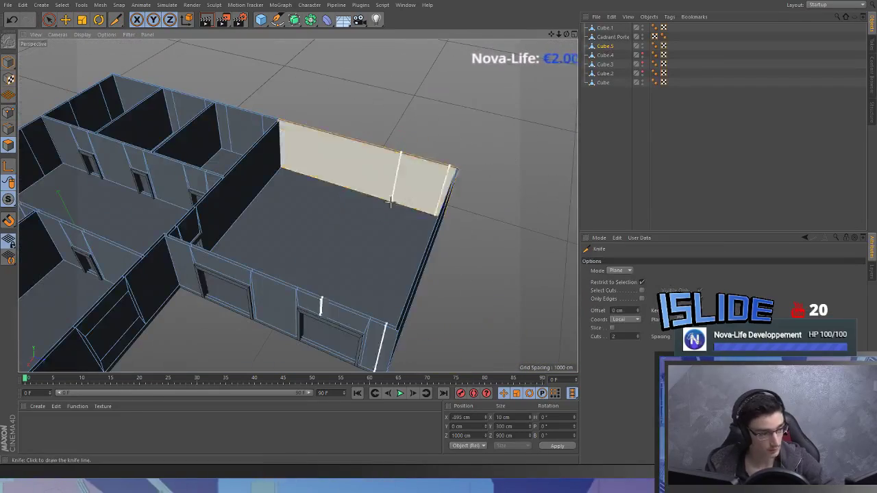
right_click_drag(306, 90, 218, 105, "alt")
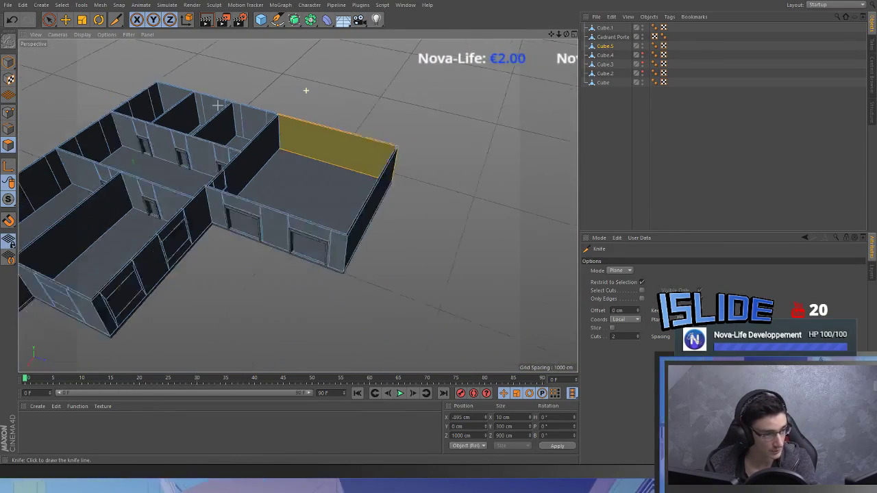
scroll(221, 113, "down", 3)
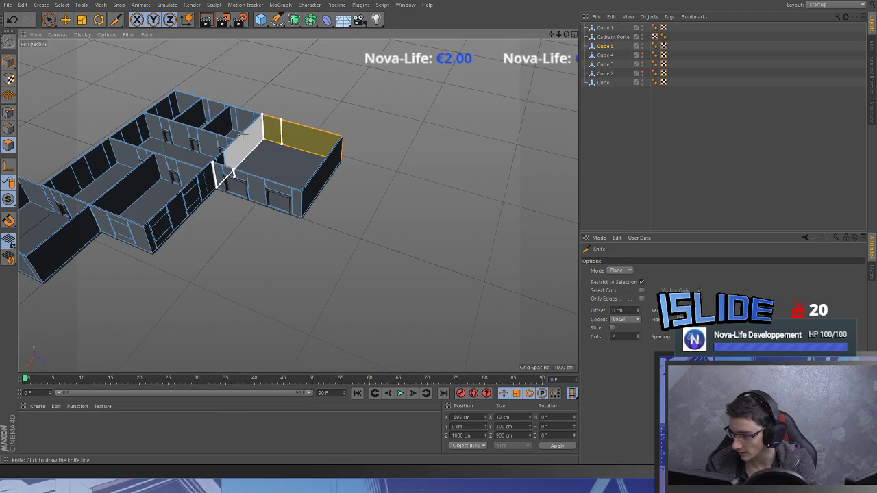
left_click(234, 137)
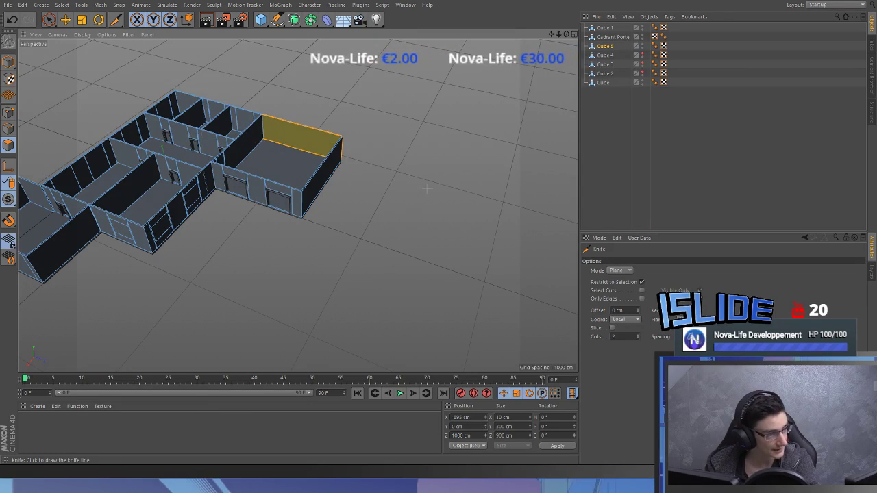
scroll(299, 131, "up", 5)
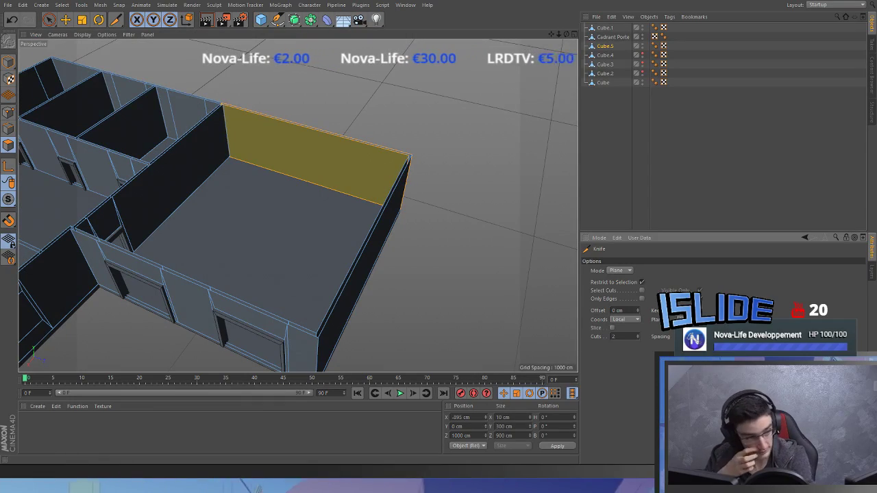
left_click_drag(315, 194, 290, 205, "alt")
- Inset both faces of the new door section by 10 cm and set the inset panel's height to 160 cm
key("space")
left_click(467, 176)
left_click_drag(468, 173, 294, 210, "alt")
scroll(199, 240, "up", 6)
left_click(188, 217, "shift")
scroll(250, 257, "down", 4)
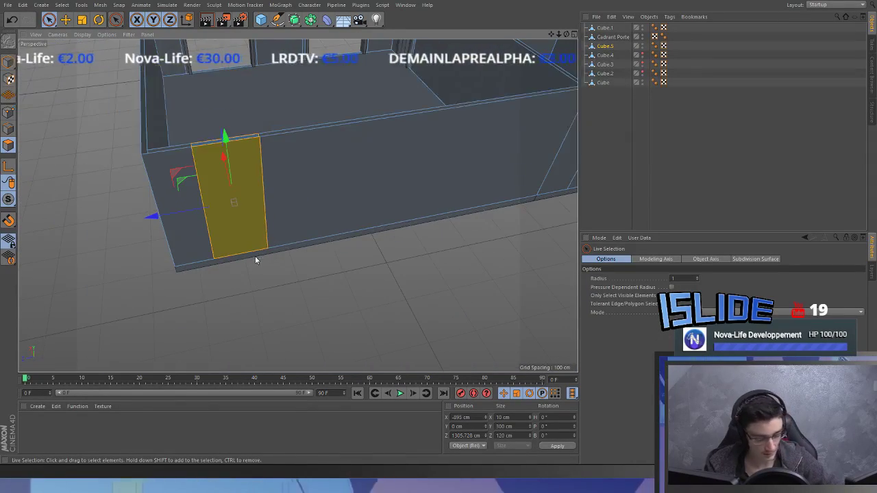
key("i")
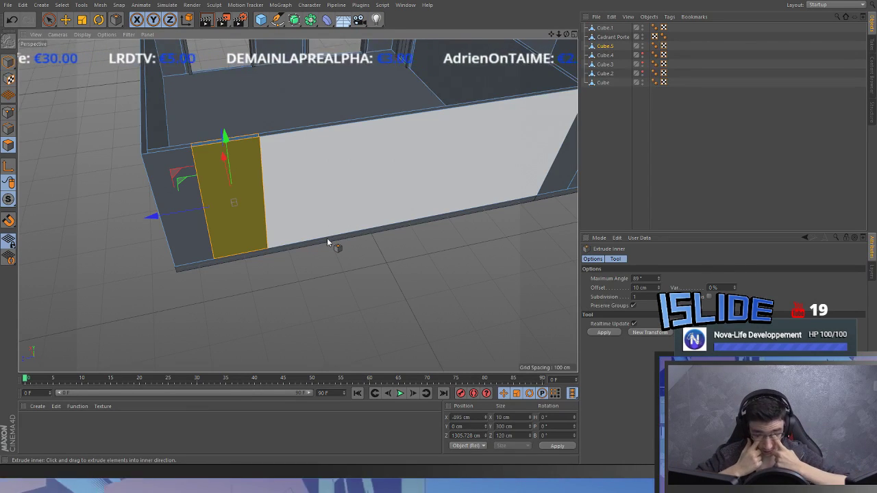
left_click(606, 332)
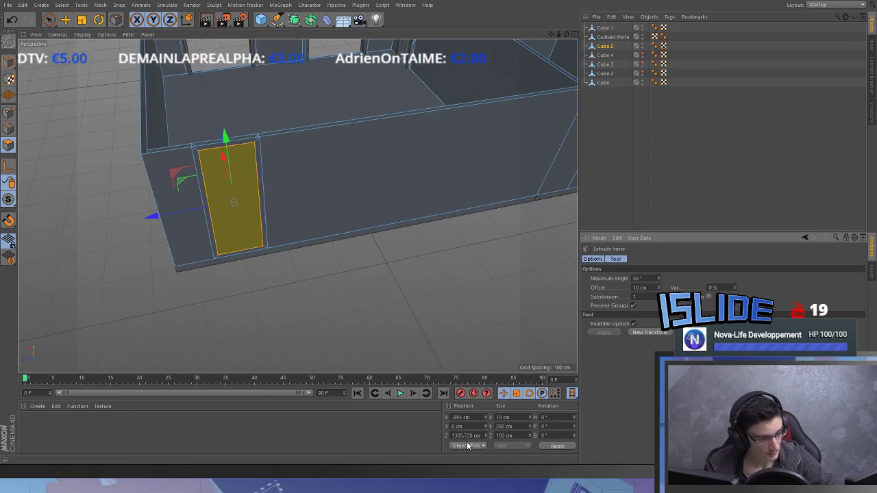
double_click(501, 428)
type("1160")
key("Return")
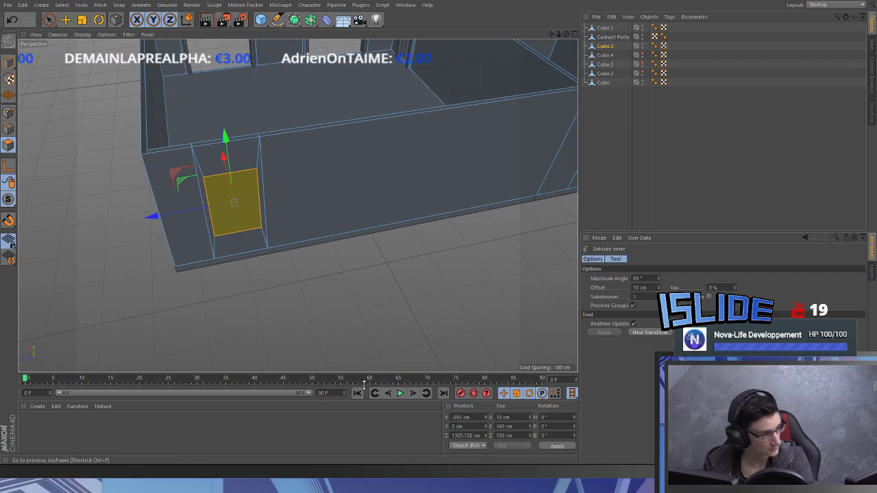
- Select the corner points of both inset door panels and lower them so the panels reach the floor
left_click(3, 115)
middle_click(229, 208)
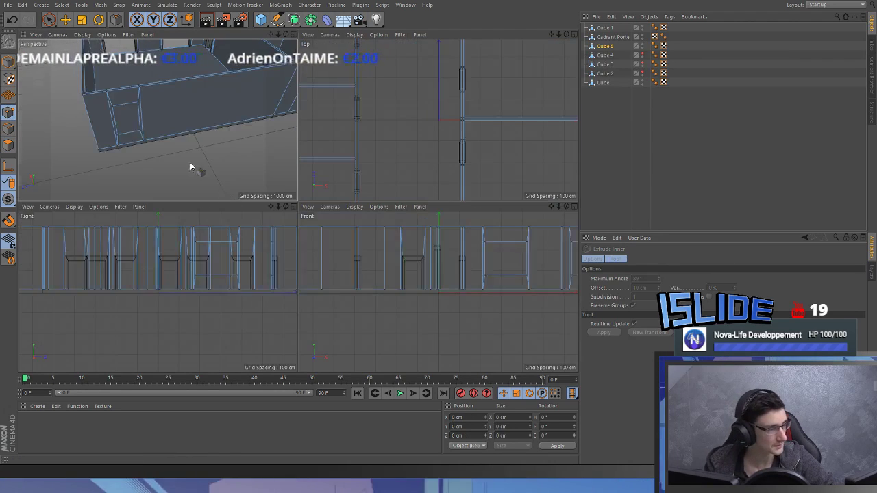
middle_click(190, 163)
key("space")
mouse_move(260, 213)
left_mouse_down()
mouse_move(228, 235)
mouse_move(64, 256)
left_mouse_up()
left_click_drag(227, 235, 225, 195, "alt")
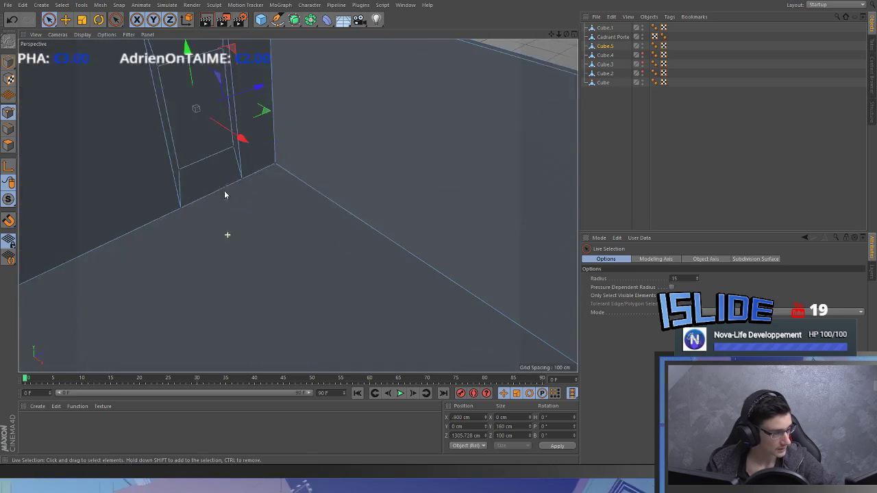
left_click(233, 148, "shift")
middle_click_drag(233, 149, 264, 204, "alt")
left_click_drag(266, 118, 254, 116)
key("ctrl+z")
- Select the door panels on both sides of the wall, cut them out and paste them as a separate object
left_click(7, 146)
left_click_drag(200, 207, 341, 273, "alt")
left_click_drag(215, 125, 231, 145)
left_click_drag(268, 196, 252, 198, "alt")
key("ctrl+x")
key("ctrl+v")
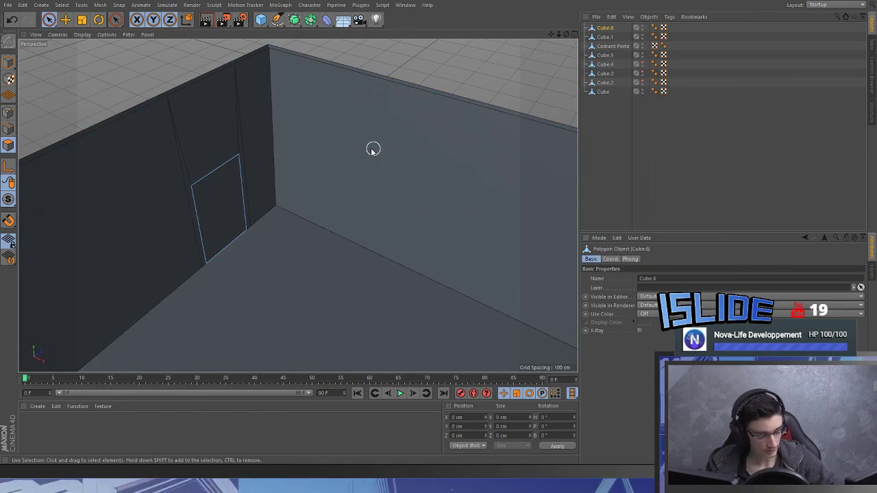
- Select all faces of the pasted door object and extrude them outward by 10 cm
key("ctrl+a")
key("d")
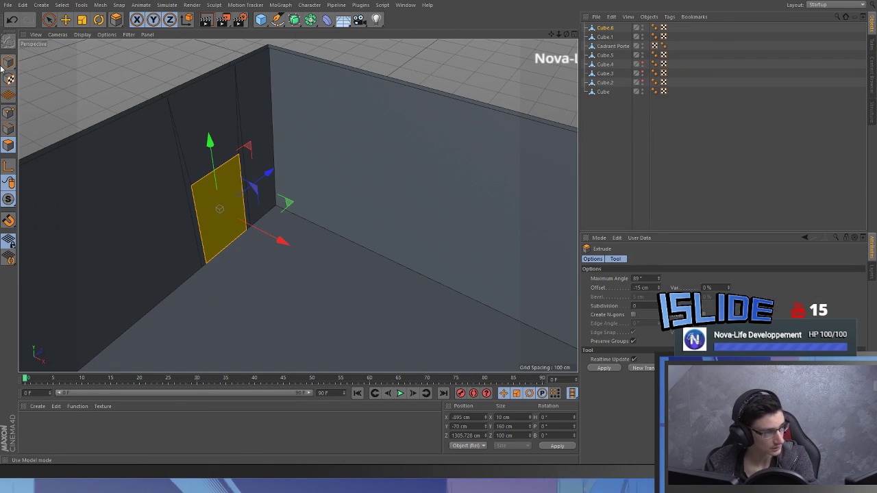
left_click(8, 113)
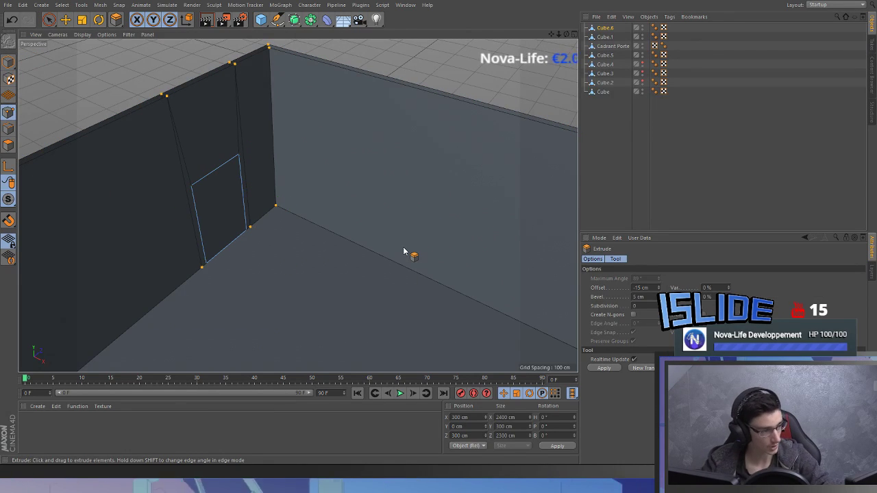
left_click_drag(404, 251, 2, 220, "alt")
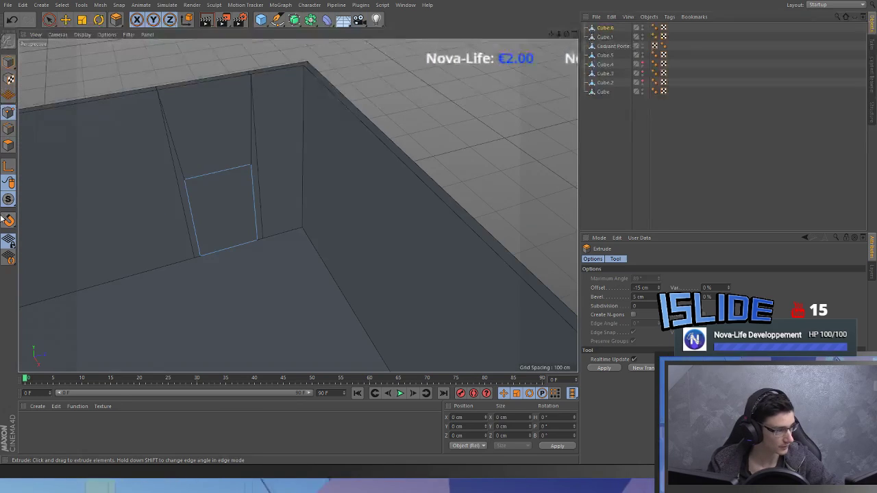
left_click(8, 146)
left_click_drag(103, 192, 193, 201, "alt")
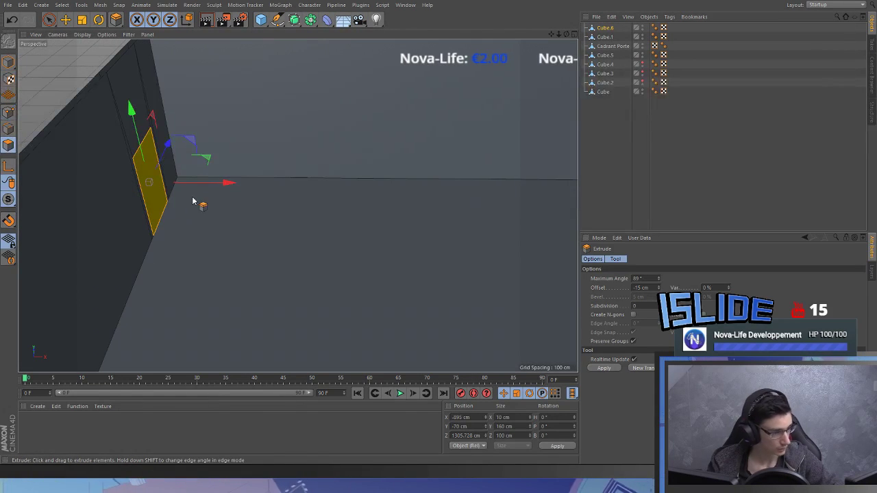
left_click(634, 287)
type("10")
key("Return")
- Inset the door faces by 10 cm with their lower edges kept on the floor, and extrude the inner faces by -15 cm
key("i")
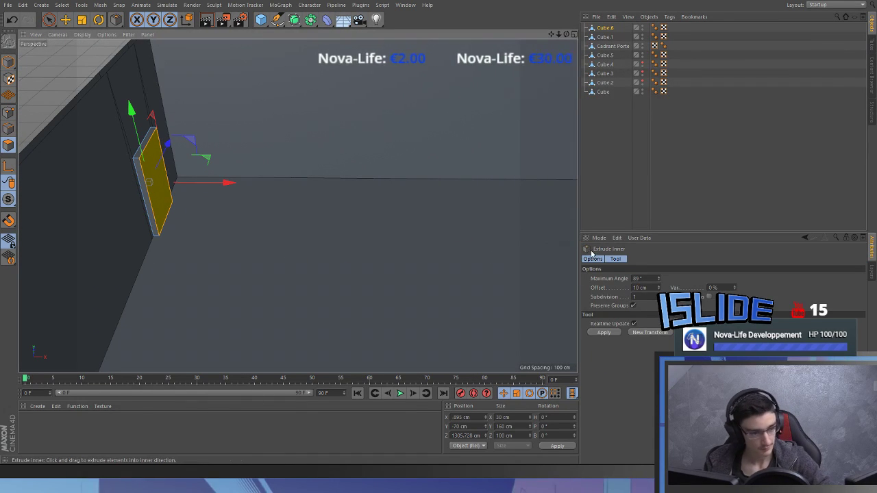
left_click(605, 334)
left_click_drag(180, 180, 267, 204, "alt")
scroll(236, 184, "up", 4)
key("d")
double_click(650, 288)
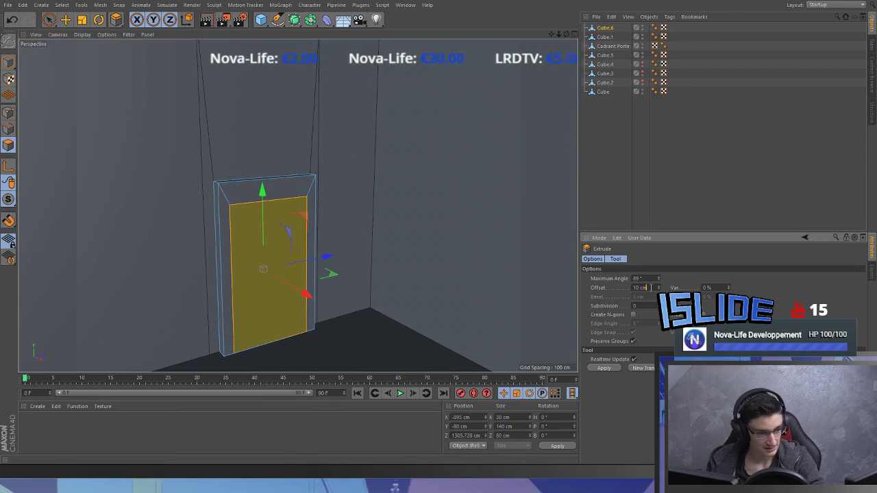
type("-15")
key("Return")
- Delete the inner door faces and the bottom sill faces, leaving an open door frame
key("Delete")
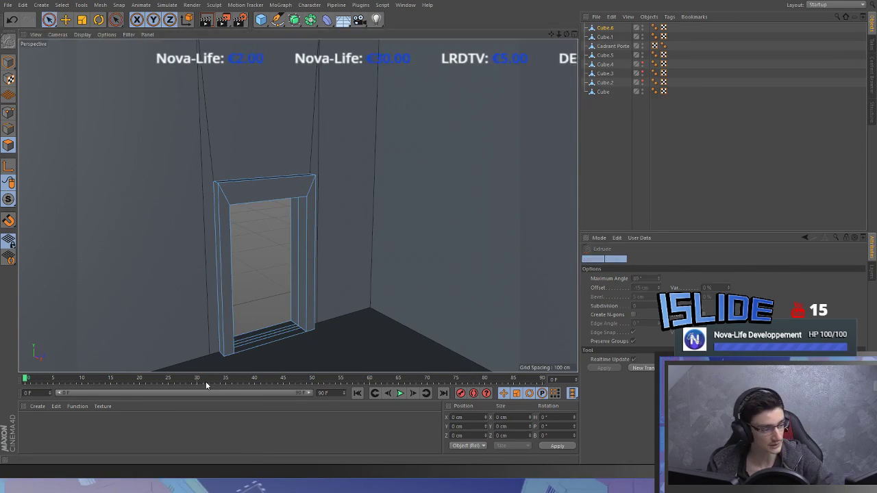
key("space")
left_click_drag(279, 337, 265, 335)
key("Delete")
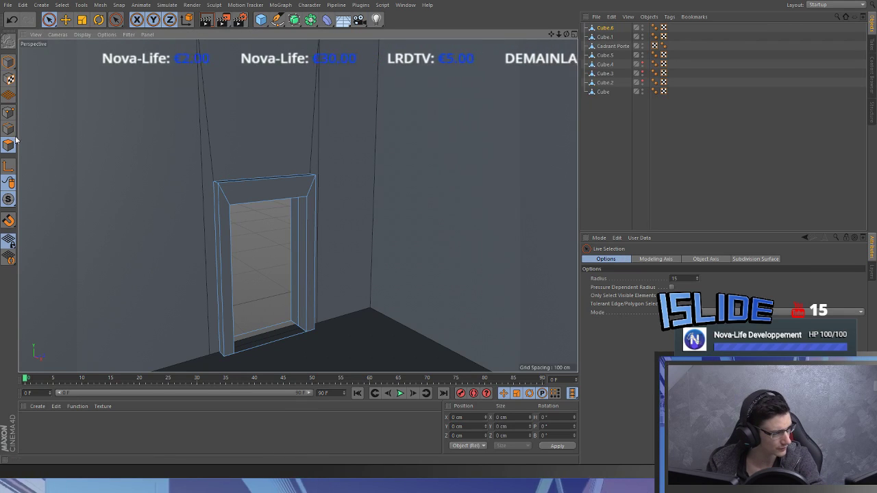
scroll(280, 322, "down", 5)
left_click_drag(280, 322, 344, 194, "alt")
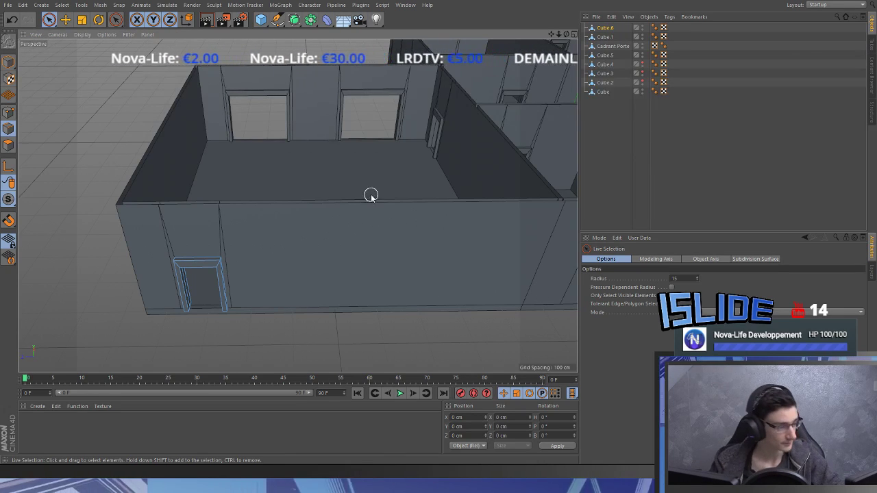
- Select the new door frame, the Cadrant Porte frames and the wide opening frames, and merge them into a single object
left_click_drag(370, 194, 329, 173, "alt")
scroll(329, 174, "down", 3)
left_click(9, 62)
left_click_drag(438, 117, 358, 171, "alt")
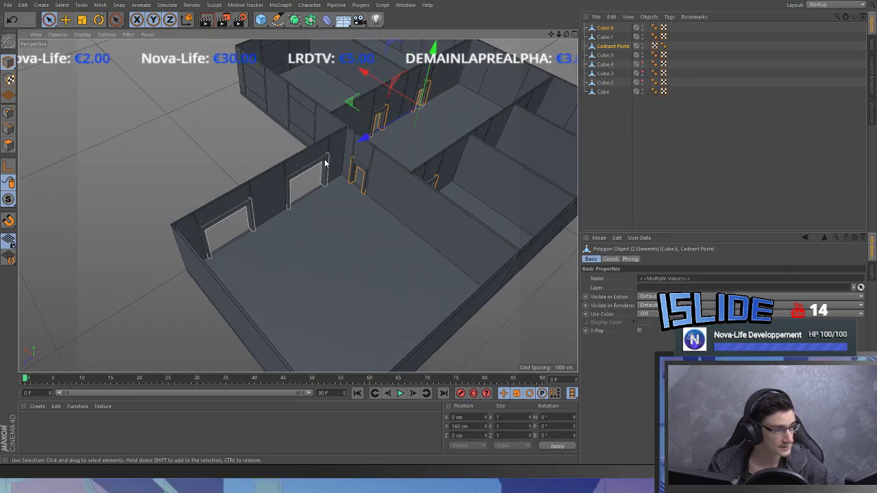
left_click(326, 163, "shift")
right_click(611, 47)
left_click(672, 288)
left_click_drag(343, 209, 256, 228, "alt")
- Select both sides of the two window sections in Cube.5's outer wall along the small rooms
left_click(603, 141)
left_click_drag(328, 188, 339, 141, "alt")
left_click(274, 180)
left_click_drag(274, 181, 255, 170, "alt")
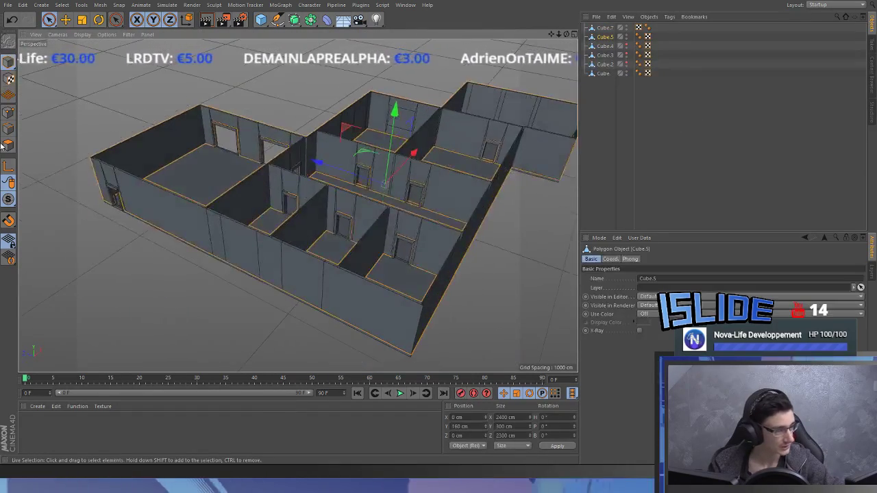
left_click(8, 145)
left_click(240, 244)
left_click(301, 268, "shift")
left_click_drag(346, 274, 103, 278, "alt")
left_click(404, 289, "shift")
left_click(472, 278, "shift")
- Add the inner faces of the adjoining side wall's window sections to the selection
middle_click_drag(396, 298, 393, 182, "alt")
left_click_drag(393, 181, 276, 193, "alt")
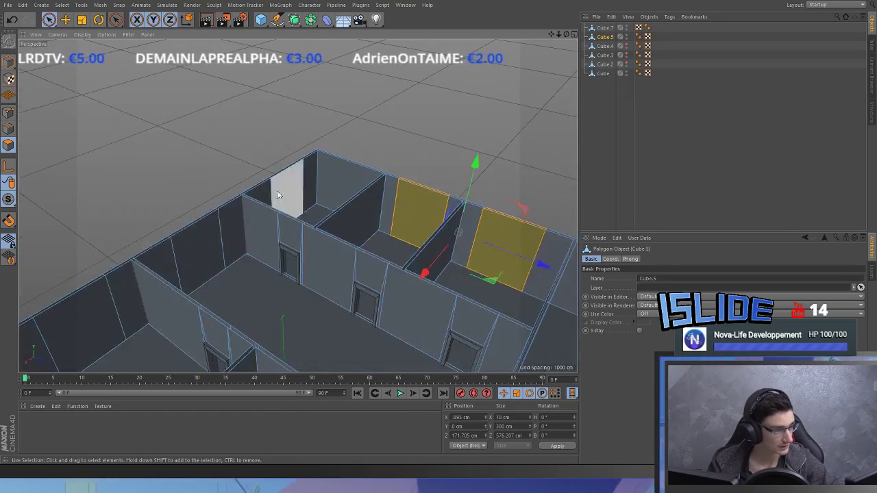
left_click(276, 196, "shift")
left_click(181, 296, "shift")
key("ctrl+z")
left_click(194, 258, "shift")
left_click(99, 335, "shift")
- Add the outer faces of the side wall's window sections to the selection, undoing the wrongly picked faces
left_click_drag(100, 337, 438, 226, "alt")
left_click(413, 255, "shift")
left_click(291, 264, "shift")
left_click(128, 254, "shift")
left_click(165, 240, "ctrl")
left_click(103, 235, "shift")
key("ctrl+z")
key("ctrl+z")
middle_click_drag(55, 234, 117, 216, "alt")
left_click(91, 213, "shift")
- Add the remaining window section of the large room's long outer wall to the polygon selection
left_click_drag(92, 213, 258, 210, "alt")
middle_click_drag(65, 216, 159, 181, "alt")
scroll(175, 210, "down", 2)
left_click(150, 226, "shift")
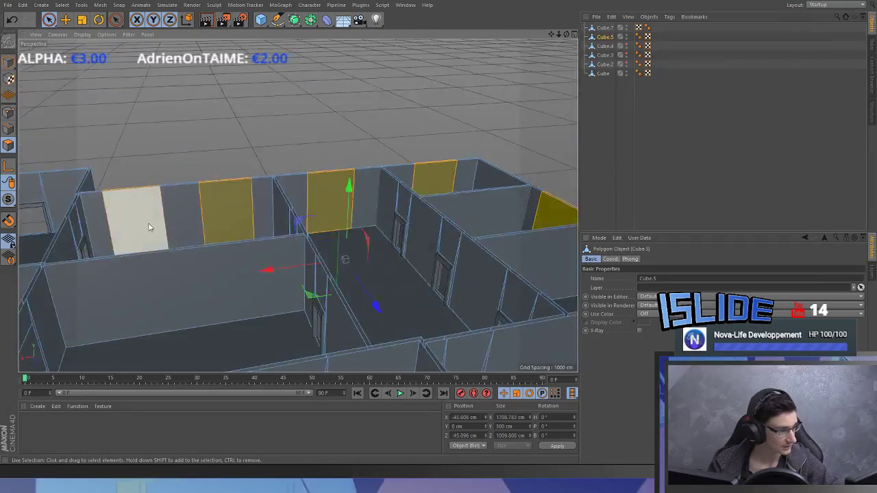
- Add both sides of the two window sections in the end room's outer wall to the selection
middle_click_drag(150, 227, 297, 204, "alt")
left_click_drag(298, 204, 352, 235, "alt")
left_click(398, 282, "shift")
left_click(306, 276, "shift")
left_click_drag(306, 277, 326, 279, "alt")
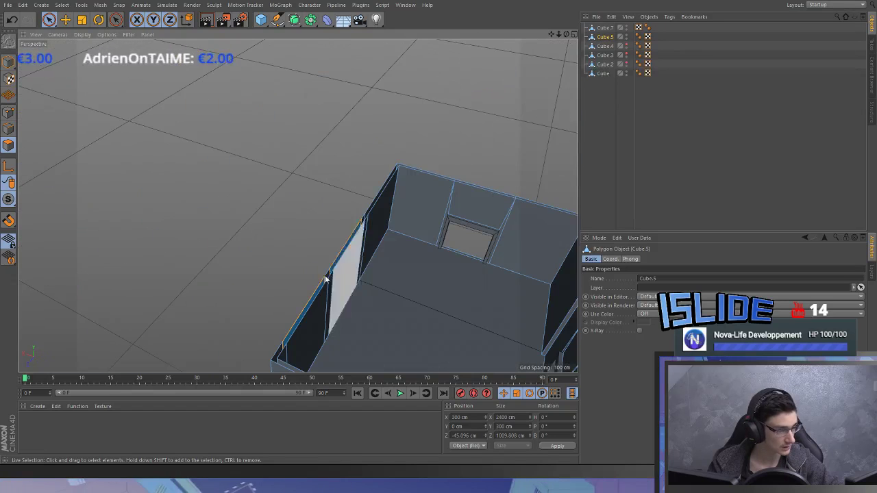
left_click(348, 278, "shift")
left_click(326, 309, "shift")
left_click_drag(326, 309, 240, 172, "alt")
scroll(240, 172, "down", 3)
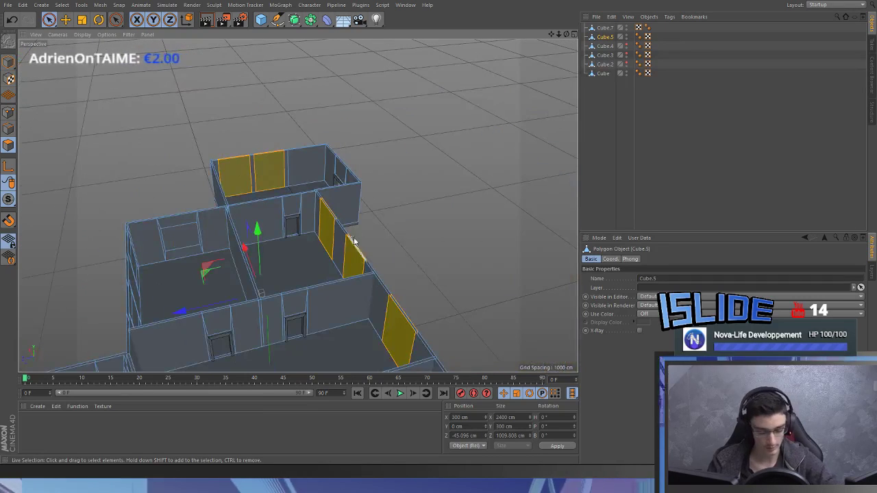
- Inset the selected window sections by 10 cm and set their height to 160 cm
key("i")
left_click(604, 333)
double_click(513, 427)
type("1")
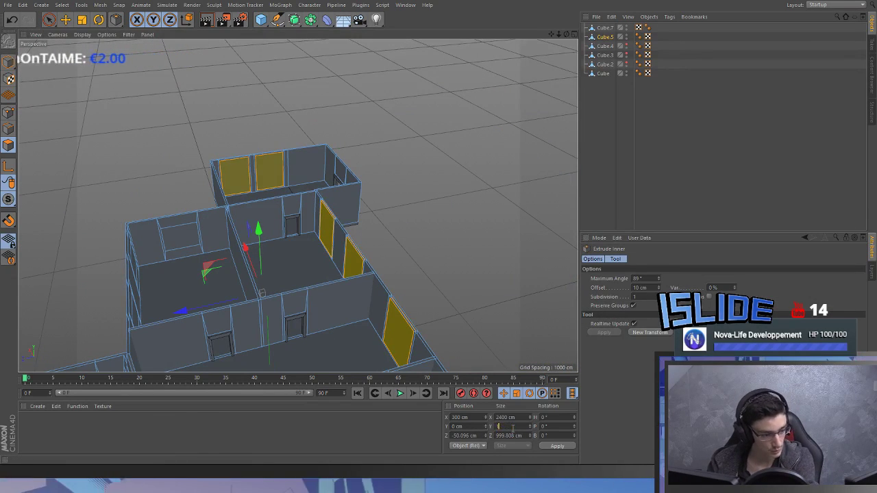
type("160")
key("Return")
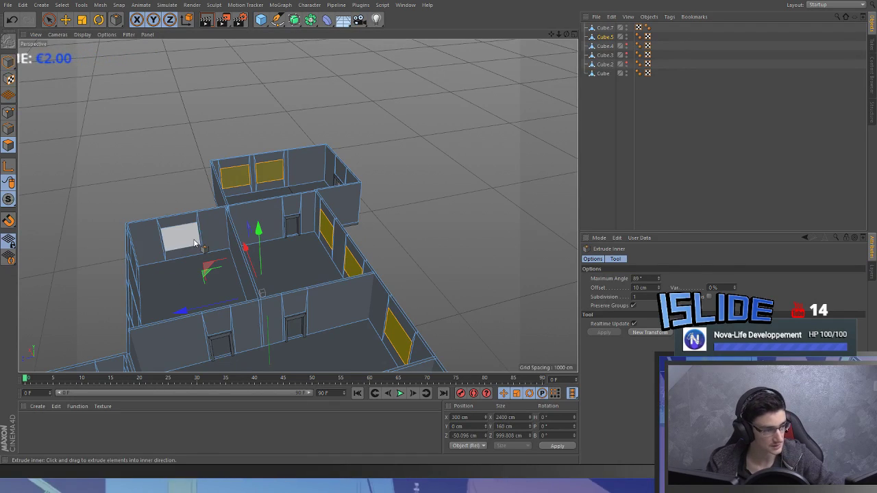
- Add the already inset window panels in the projecting middle room's outer walls to the selection
left_click(195, 243, "shift")
left_click(250, 239, "shift")
left_click_drag(250, 240, 215, 246, "alt")
key("space")
left_click(324, 361, "shift")
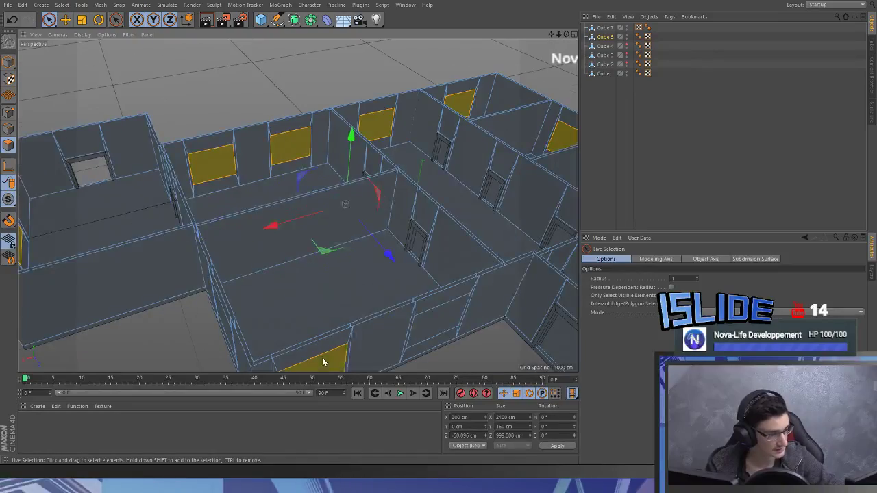
left_click(430, 322, "shift")
left_click_drag(453, 285, 301, 218, "alt")
left_click(368, 261, "shift")
left_click(507, 269, "shift")
- Add the outer face of the window panel in the projecting room's end wall to the selection
left_click_drag(507, 258, 348, 194, "alt")
scroll(343, 226, "down", 5)
left_click_drag(338, 253, 206, 248, "alt")
scroll(364, 235, "up", 3)
left_click_drag(364, 236, 330, 159, "alt")
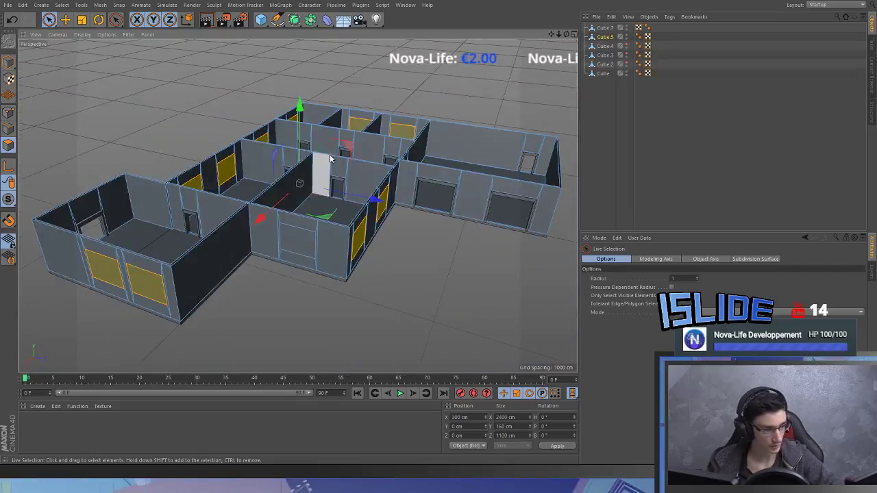
left_click(313, 249, "shift")
left_click_drag(313, 249, 351, 249, "alt")
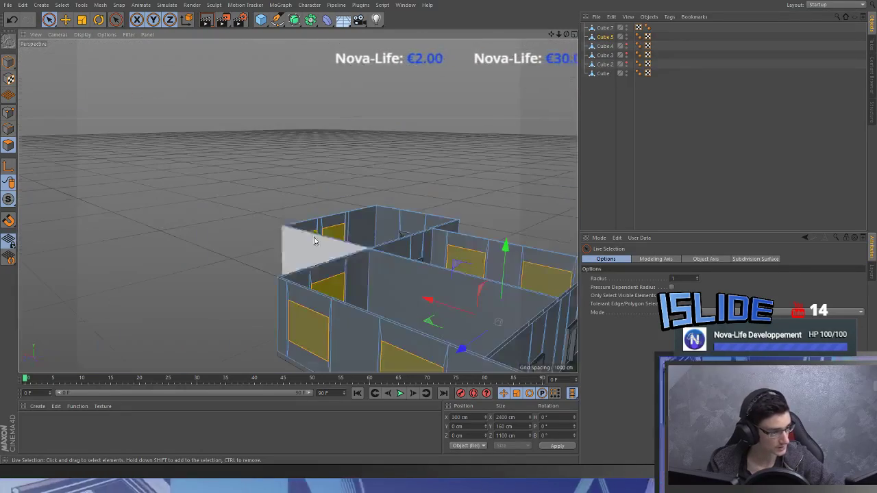
left_click_drag(291, 241, 399, 287, "alt")
left_click_drag(297, 205, 380, 242, "alt")
- Cut all selected window panels out of Cube.5 and paste them as a separate object
left_click(8, 145)
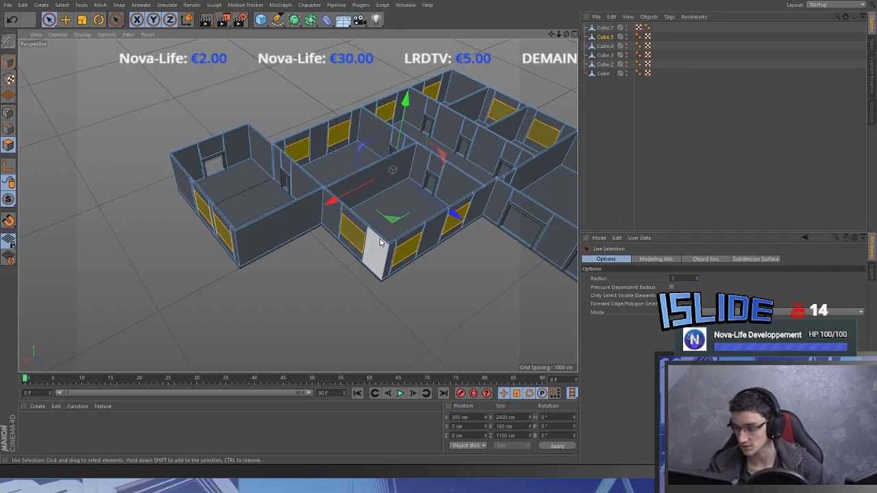
key("ctrl+x")
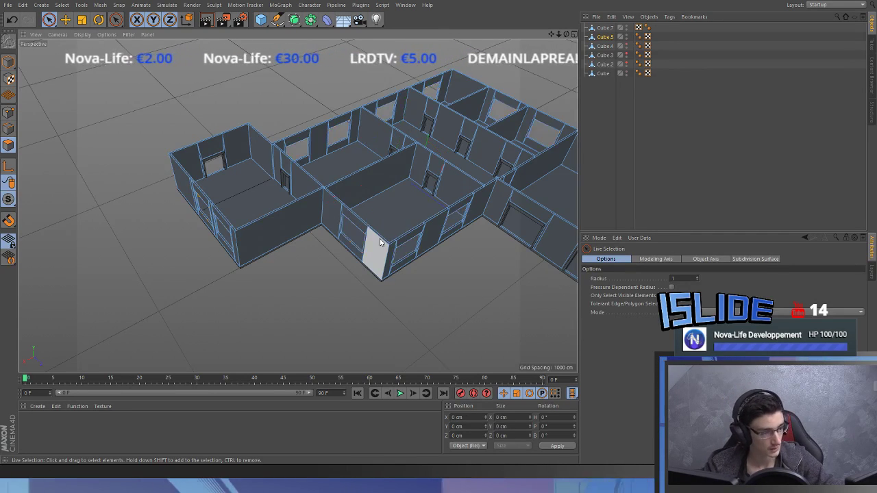
key("ctrl+v")
left_click(380, 240)
scroll(354, 204, "up", 10)
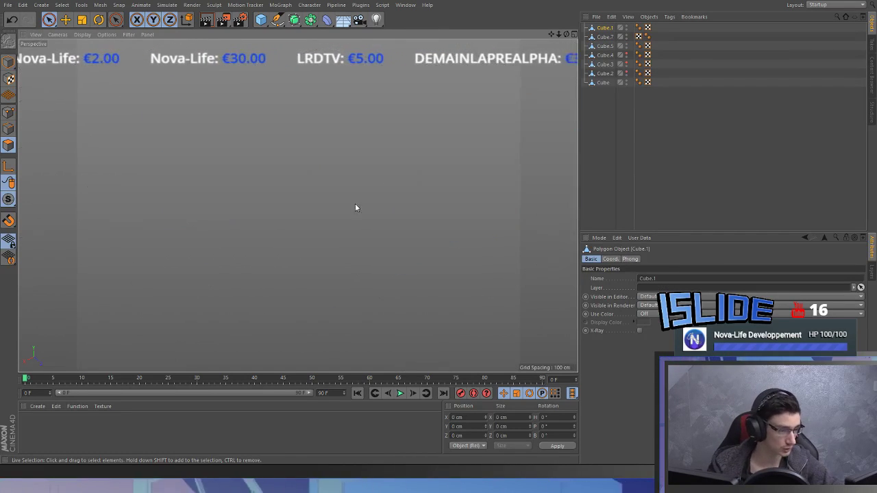
scroll(404, 238, "down", 10)
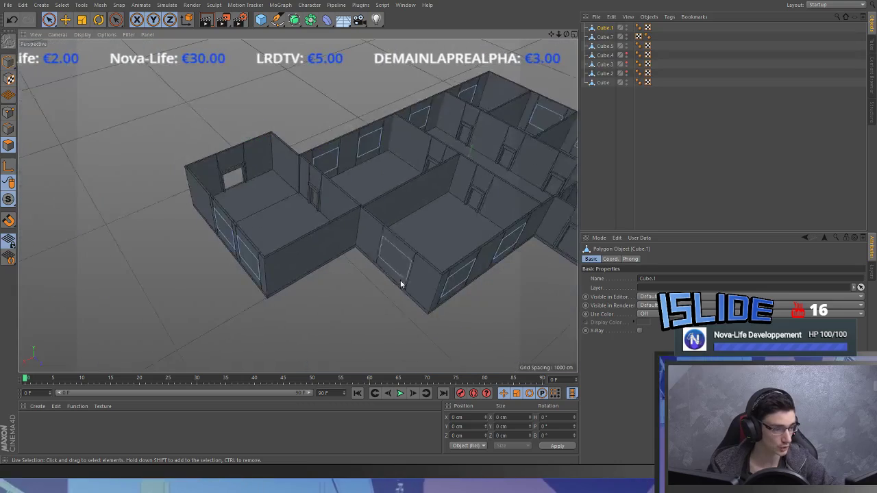
- Try extruding the pasted window panels by -5 cm and deleting their faces to leave hollow frames
right_click_drag(401, 284, 406, 208, "alt")
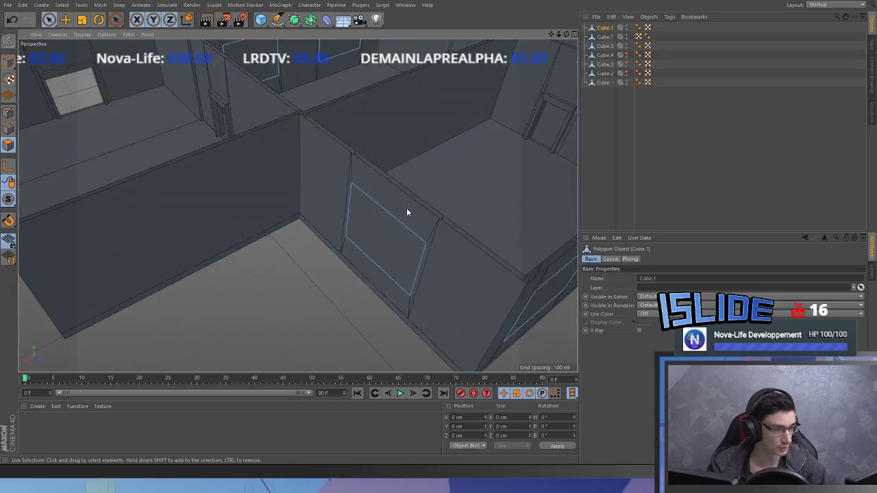
left_click(407, 209)
type("d")
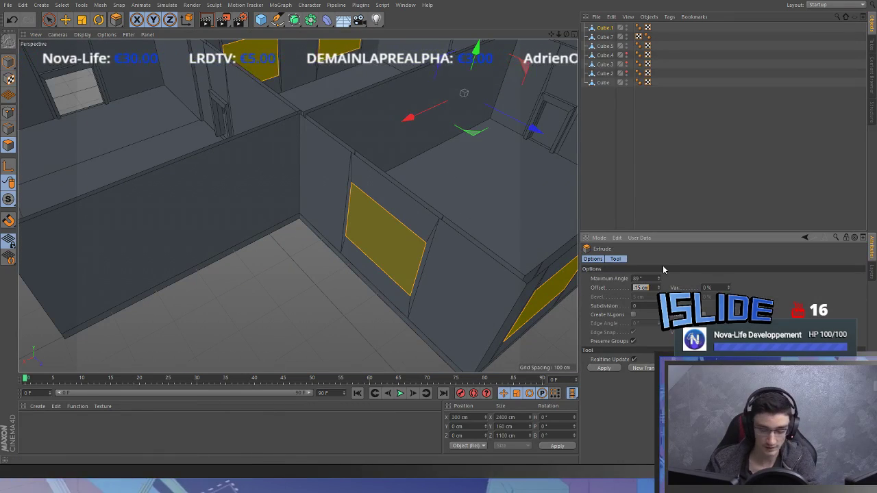
type("-5")
key("Return")
key("Delete")
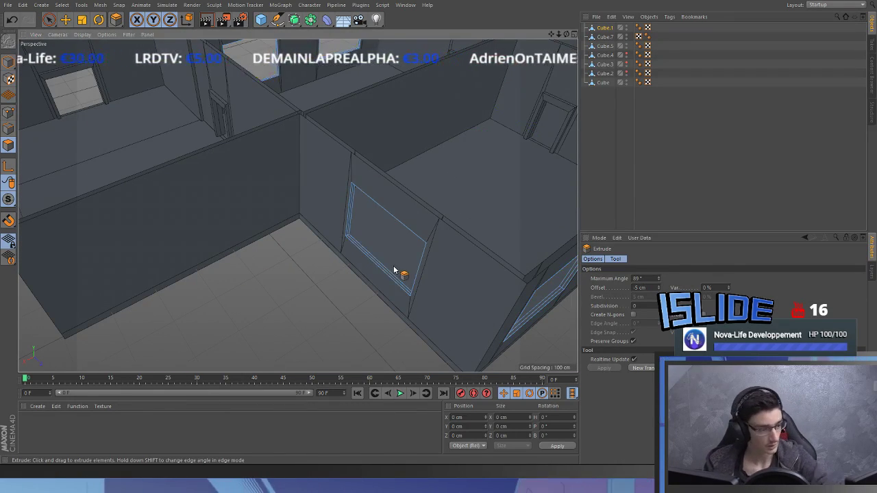
- Examine the hollow window frames as an object, up close and from outside the building
left_click(9, 62)
scroll(356, 225, "up", 4)
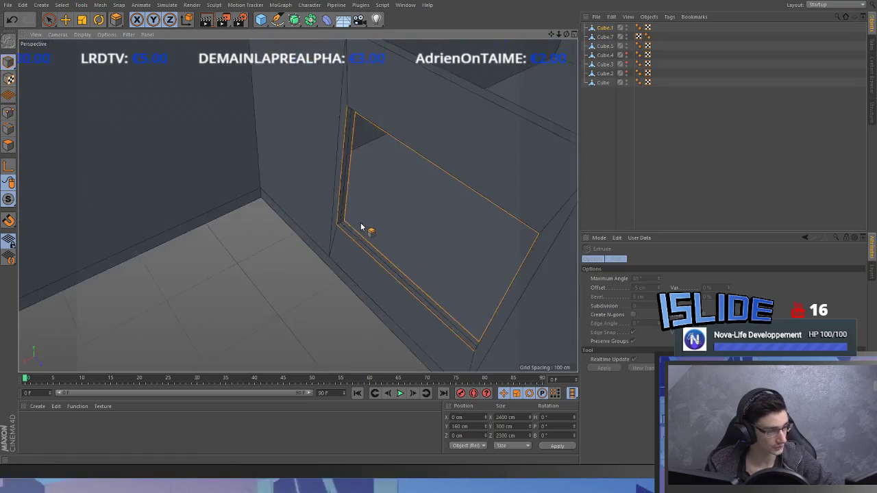
scroll(362, 229, "down", 8)
left_click_drag(363, 228, 379, 257, "alt")
left_click(662, 192)
mouse_move(332, 209)
left_mouse_down("alt")
mouse_move(140, 178)
mouse_move(343, 208)
mouse_move(384, 242)
mouse_move(529, 214)
mouse_move(358, 233)
mouse_move(409, 237)
left_mouse_up("alt")
scroll(297, 203, "down", 5)
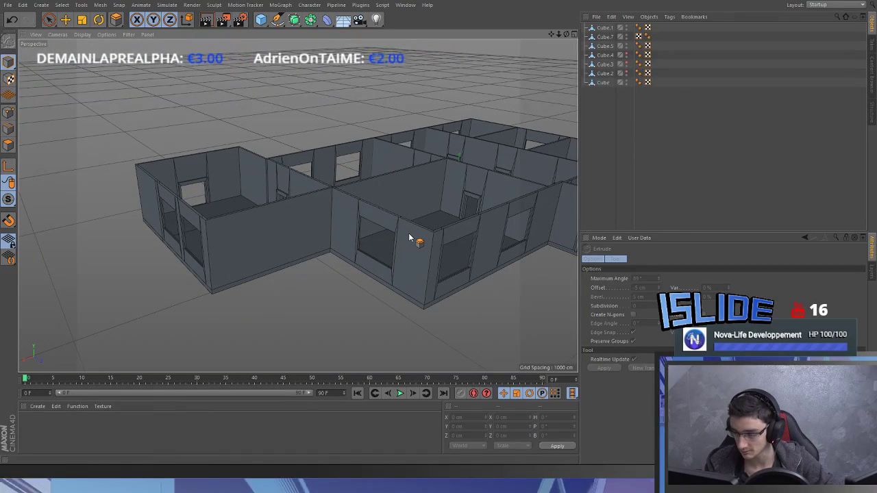
- Reselect the window frame object and undo the face deletion and the extrusion
left_click(409, 228)
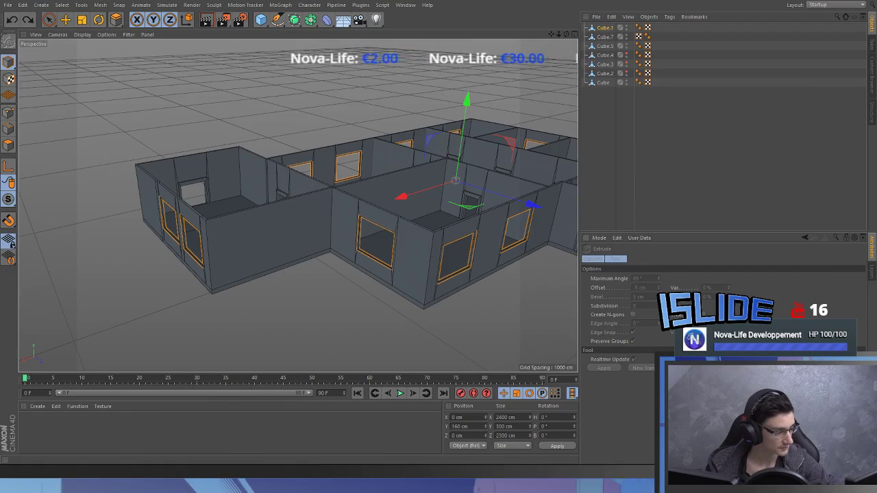
left_click_drag(330, 231, 342, 236, "alt")
key("ctrl+z")
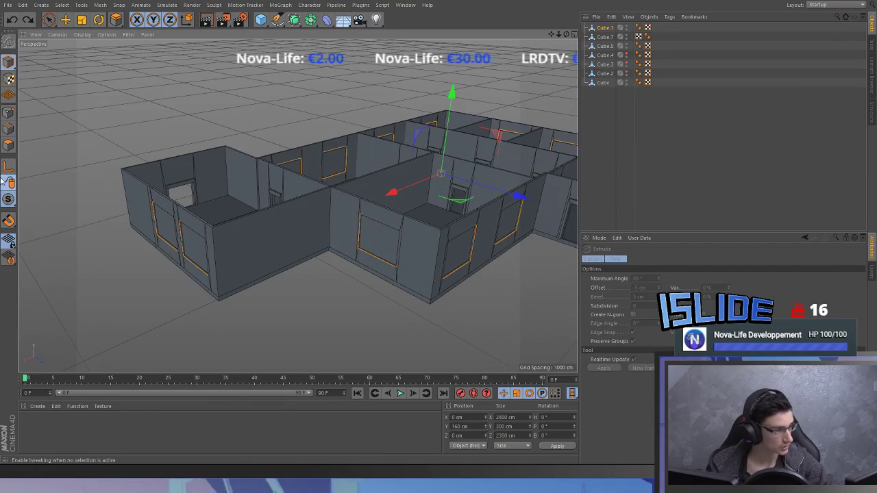
- Extrude the window panels outward by 10 cm and inset their faces by 10 cm
left_click(9, 145)
key("f")
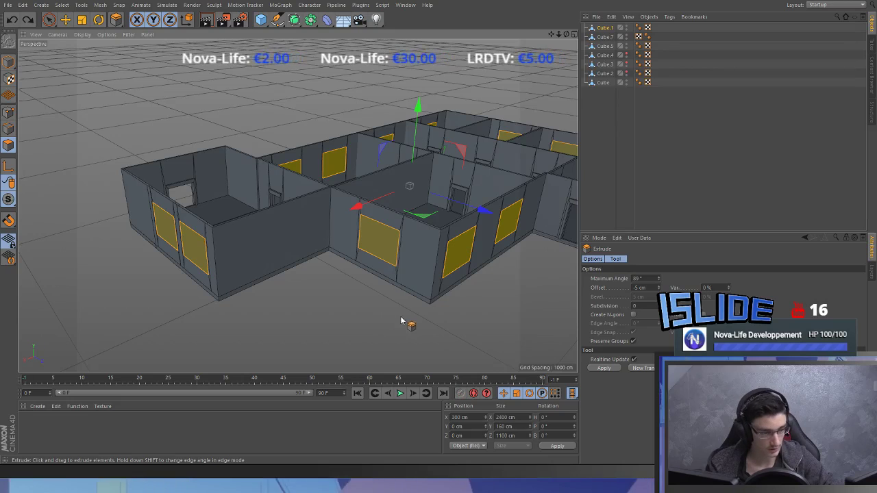
left_click(634, 288)
type("1")
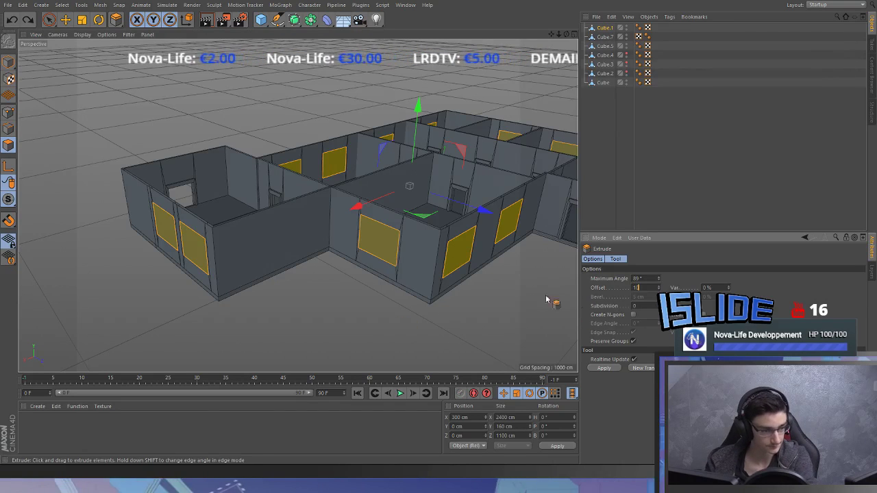
type("0")
key("Return")
key("i")
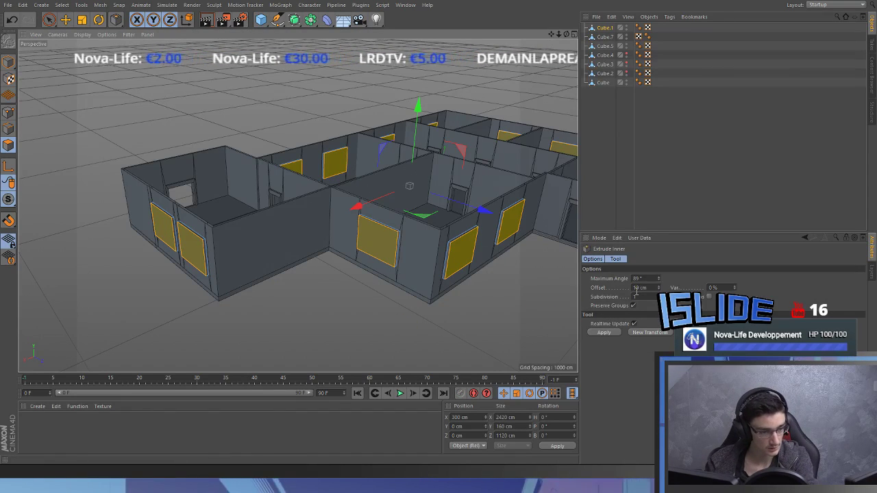
left_click(605, 333)
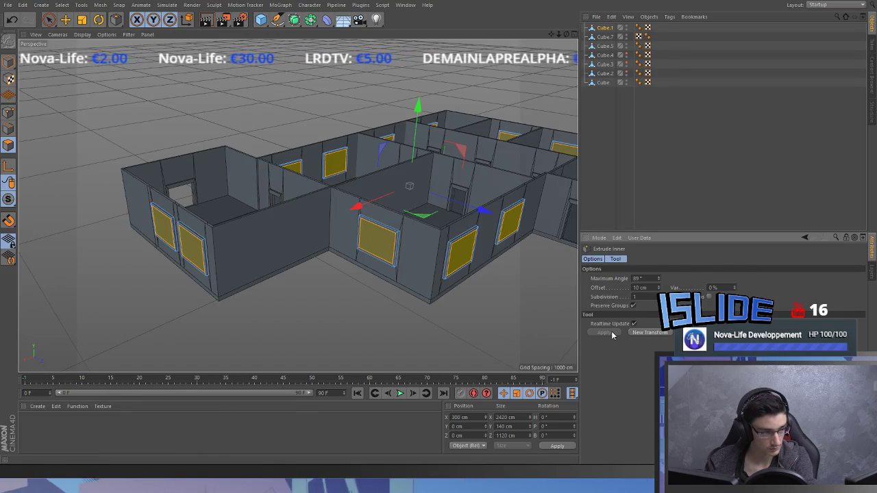
- Extrude the inset faces of the window panels
scroll(383, 257, "up", 5)
left_click_drag(391, 226, 479, 230, "alt")
key("d")
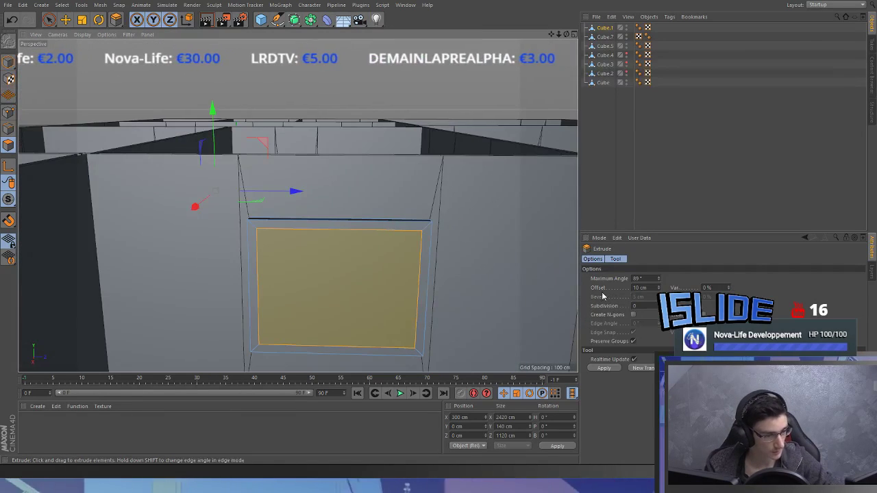
- Extrude the selected window panels of the house with an offset of -15 cm
double_click(638, 287)
type("-15")
key("Return")
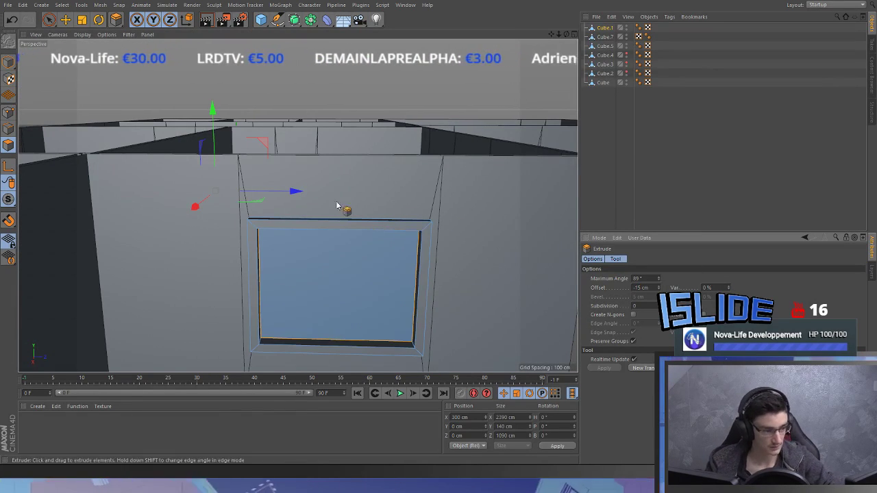
- Split the recessed window panes into a separate object and delete them from the window frame object
scroll(342, 209, "down", 3)
left_click_drag(319, 207, 322, 240, "alt")
key("u")
key("p")
key("Delete")
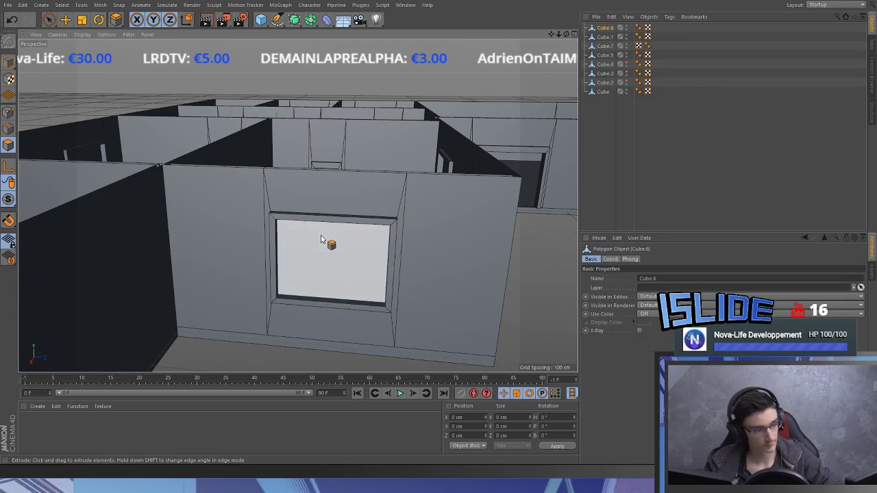
left_click(8, 62)
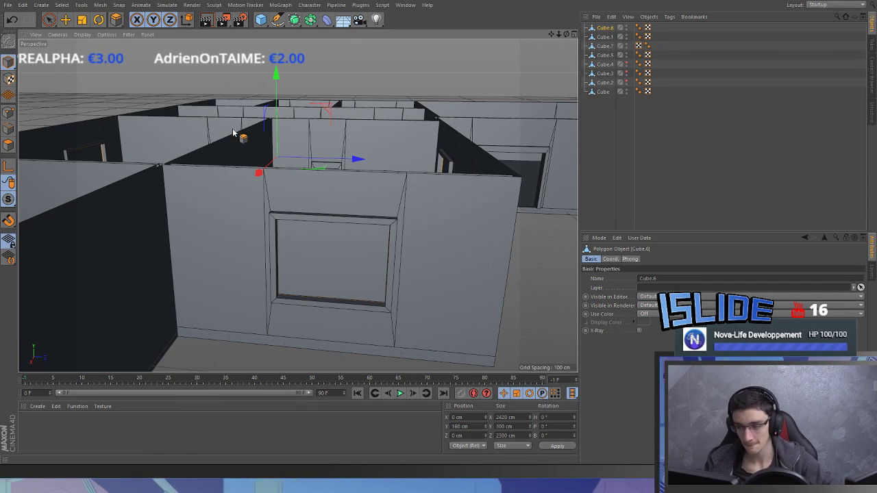
- Select the split-off window pane object in the house and rename it "Vitre"
scroll(194, 103, "down", 5)
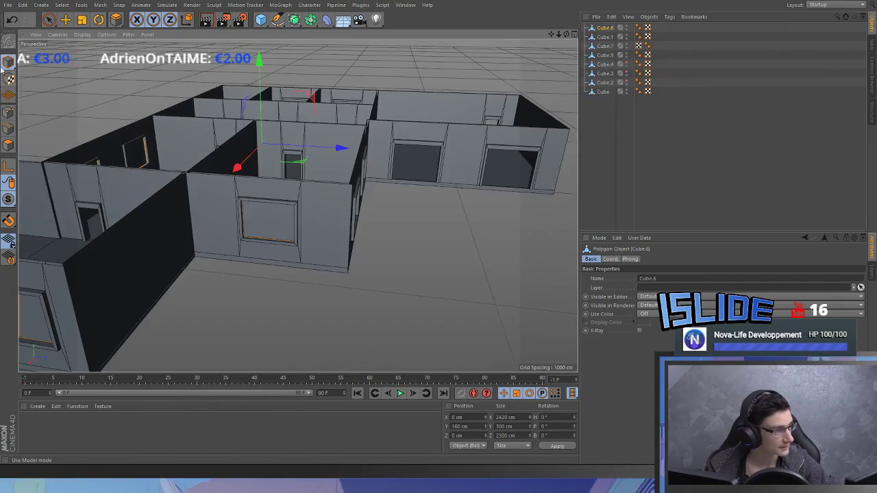
left_click(48, 21)
left_click_drag(397, 147, 357, 179, "alt")
left_click(406, 224)
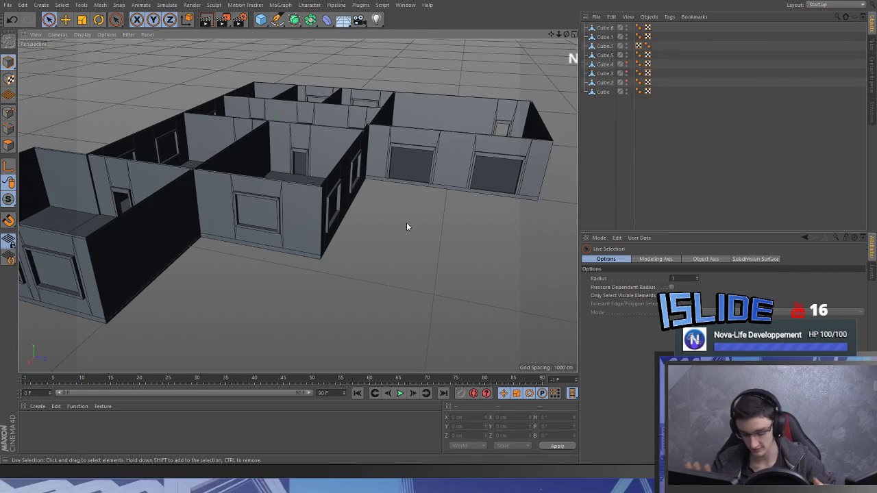
left_click_drag(352, 185, 226, 220, "alt")
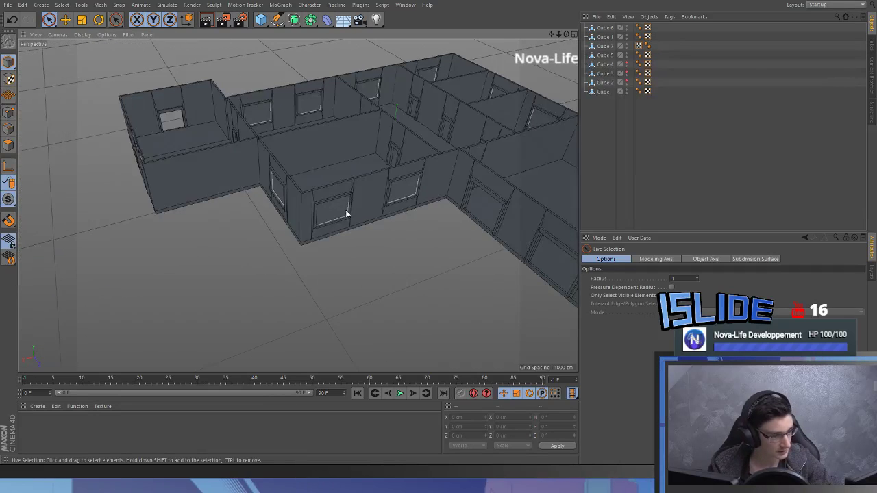
left_click(346, 210)
left_click(677, 278)
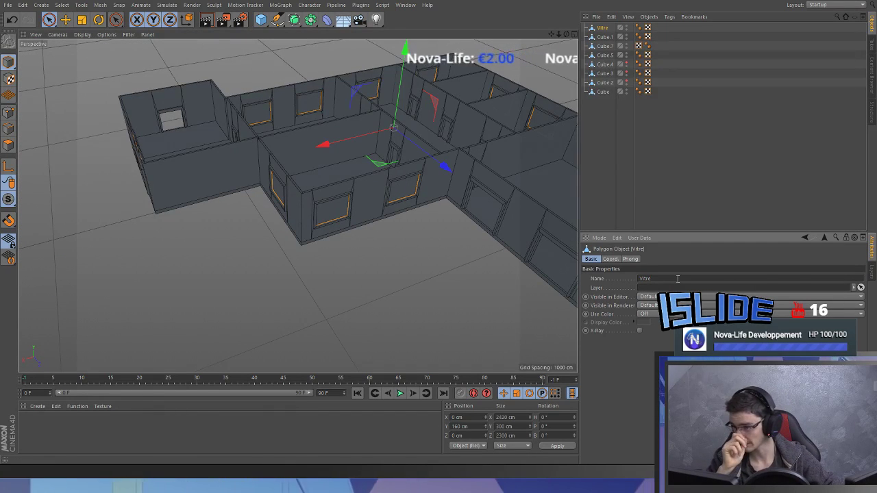
- Select the window frame object and rename it "Cadrant fenêtre"
middle_click_drag(461, 228, 378, 255, "alt")
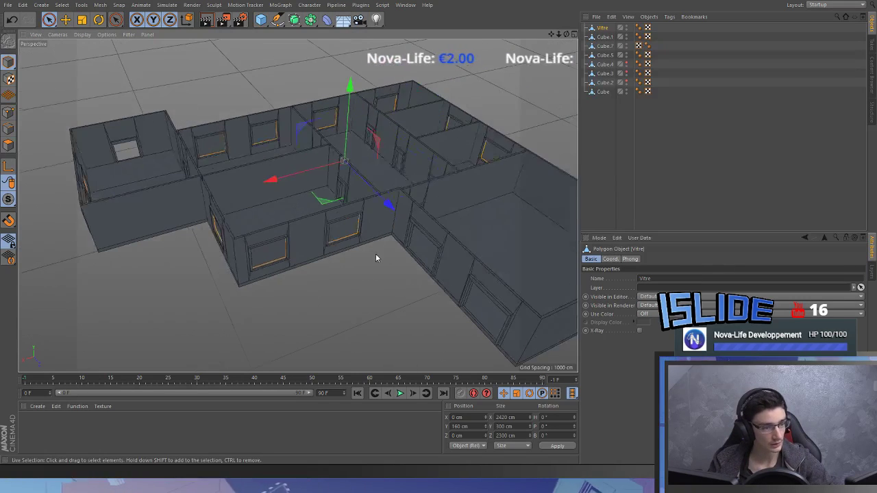
left_click(353, 217)
left_click(673, 277)
type("Ca")
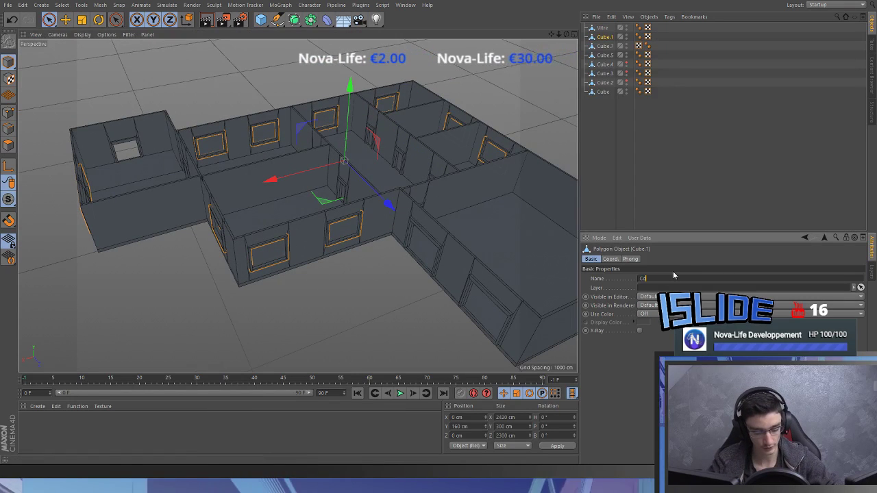
type("drant fenêtre")
key("Return")
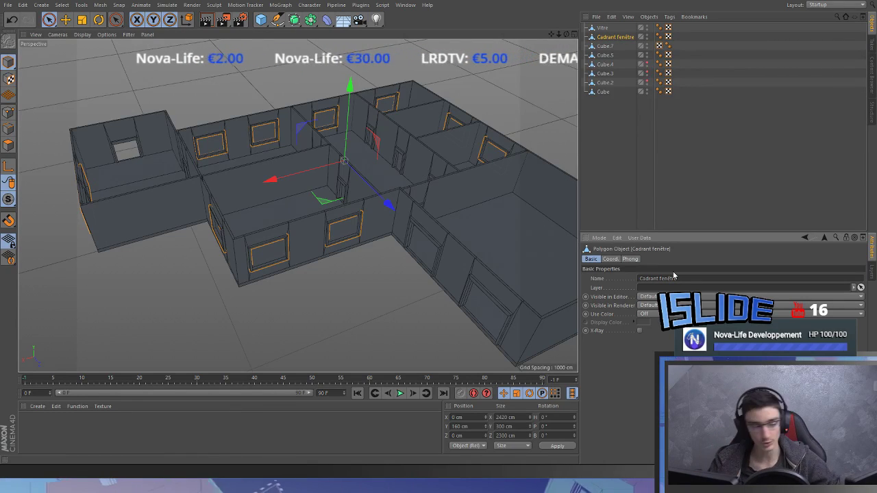
- Inspect the house from several sides, temporarily showing the roof slab Cube.2 and hiding it again
left_click(440, 308)
left_click_drag(440, 307, 353, 193, "alt")
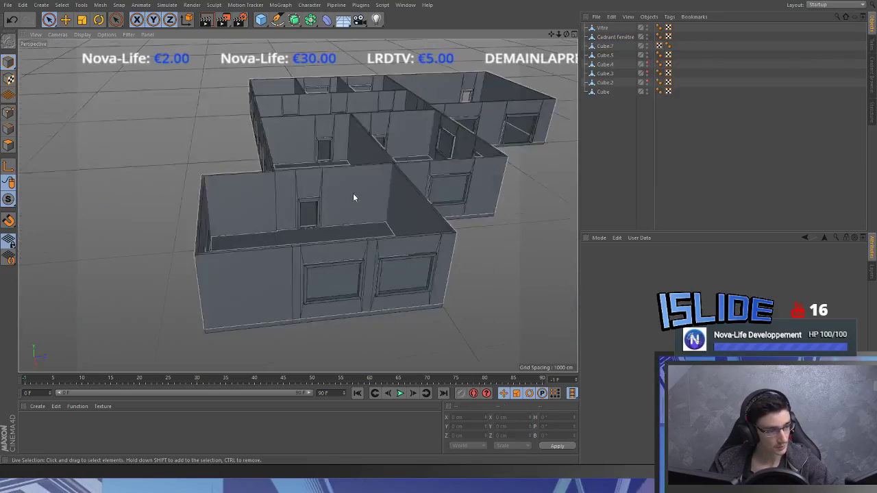
scroll(353, 194, "down", 5)
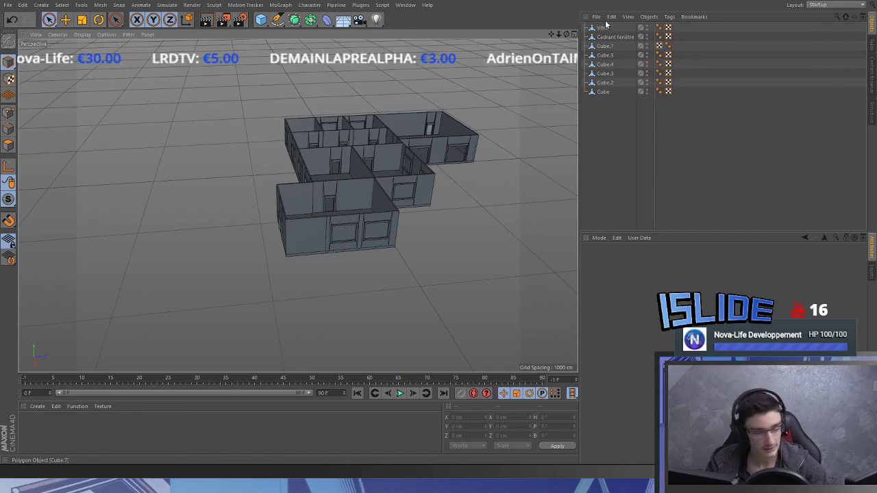
left_click_drag(309, 178, 301, 181, "alt")
scroll(342, 165, "up", 5)
left_click_drag(358, 148, 284, 157, "alt")
left_click_drag(351, 194, 278, 190, "alt")
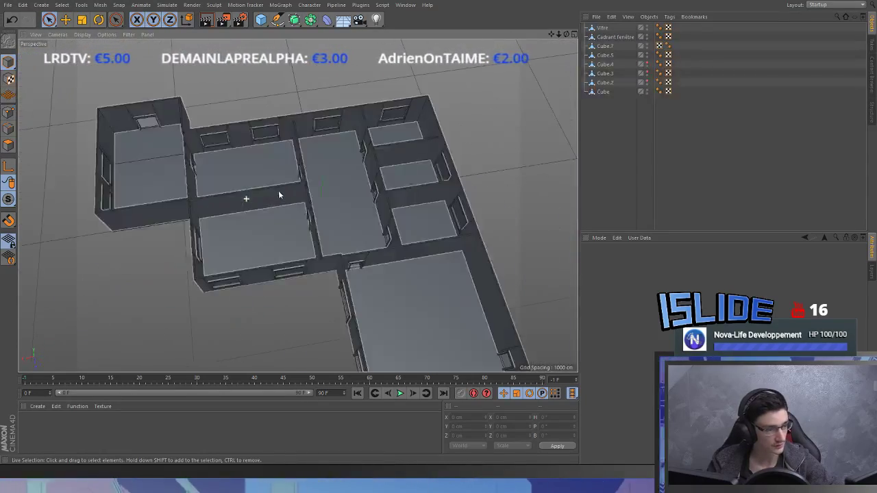
left_click(647, 81)
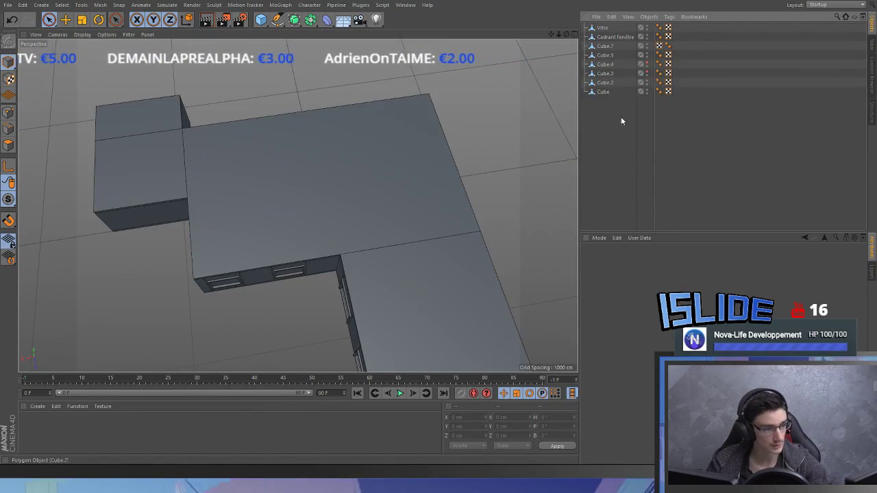
left_click_drag(405, 198, 395, 156, "alt")
left_click(606, 82)
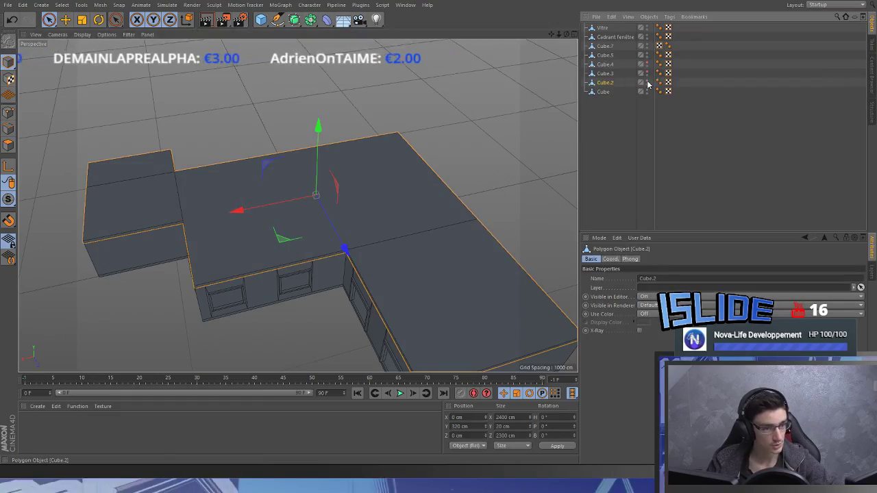
left_click(644, 83)
left_click_drag(288, 226, 233, 221, "alt")
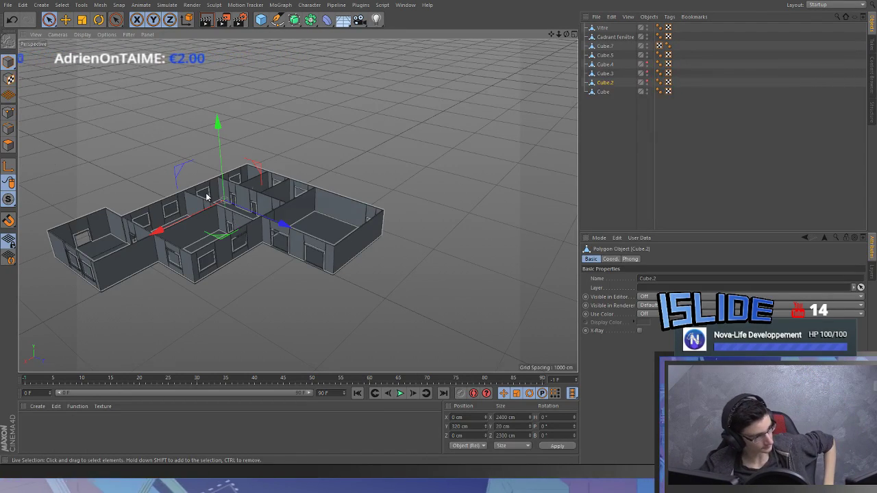
- Select the long windowless inner wall face of the wall object Cube.5 for polygon editing
scroll(125, 162, "up", 6)
scroll(273, 247, "down", 4)
left_click_drag(277, 268, 259, 297, "alt")
scroll(259, 296, "up", 3)
left_click_drag(278, 202, 137, 156, "alt")
scroll(297, 194, "up", 5)
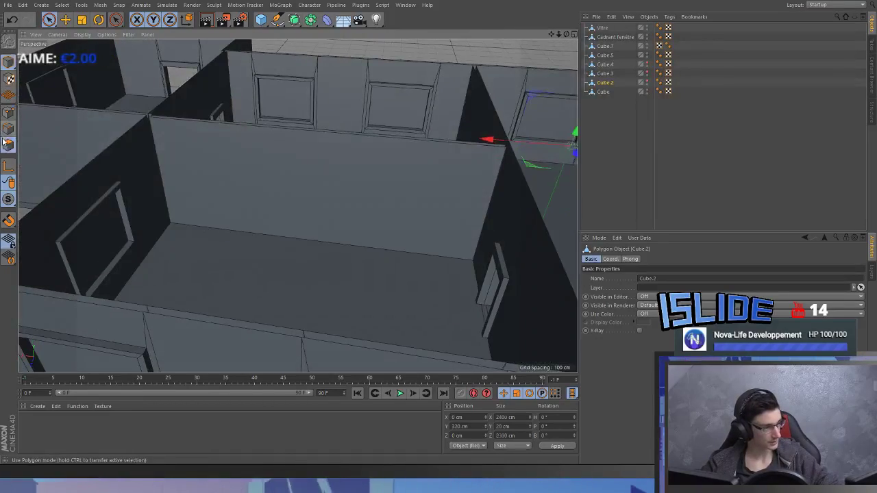
left_click(6, 144)
left_click(8, 62)
left_click(59, 153)
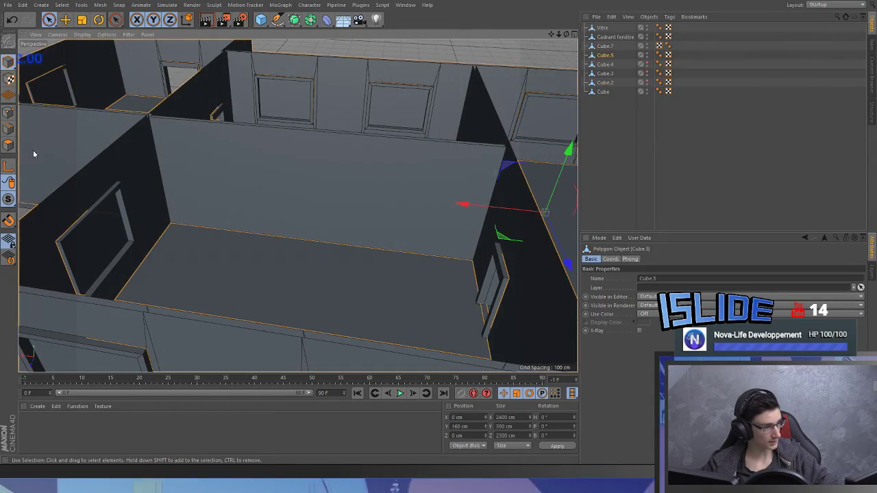
left_click(8, 144)
left_click(296, 183)
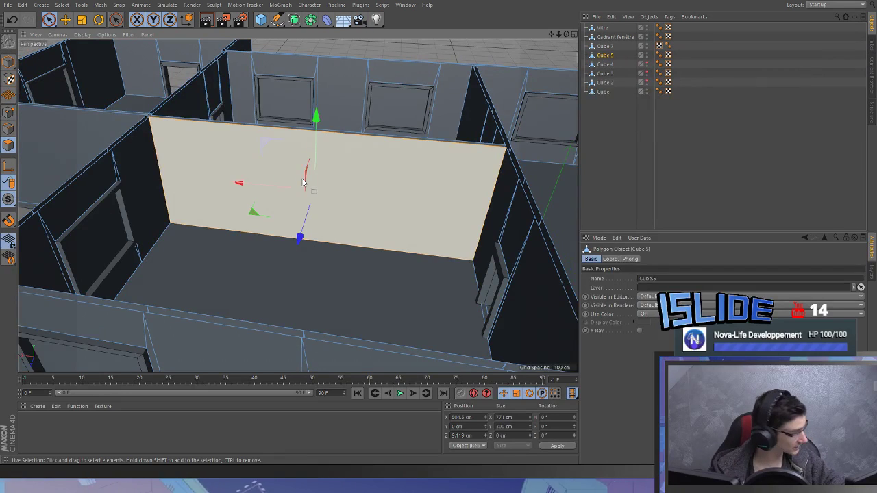
- Cut the selected wall face vertically with the Knife in Plane mode, using 15 cuts across its middle
key("k")
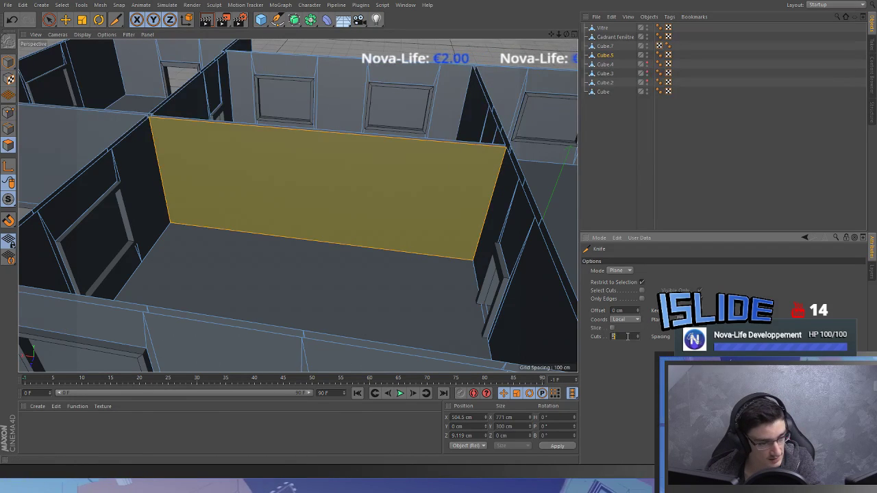
type("20")
key("Return")
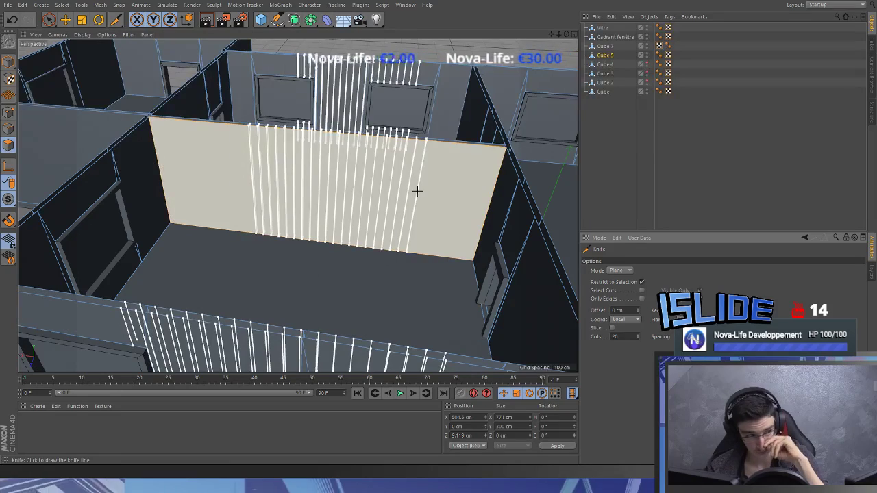
left_click_drag(639, 338, 639, 346)
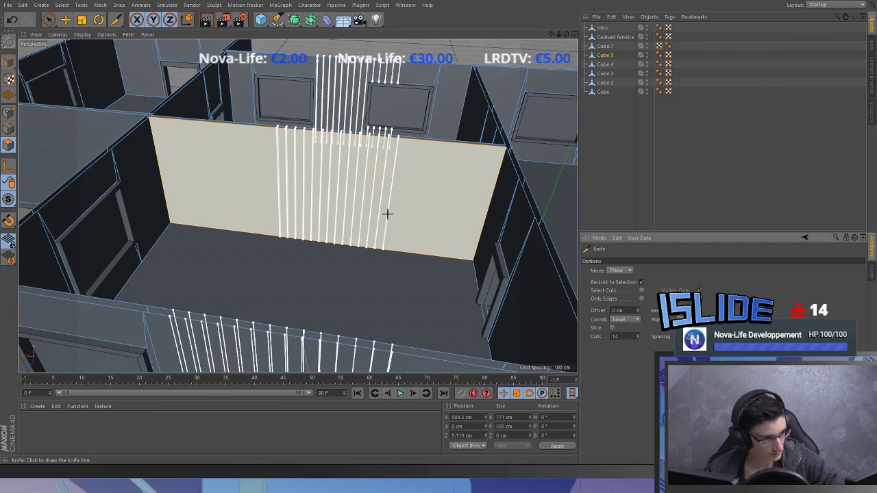
left_click(628, 335)
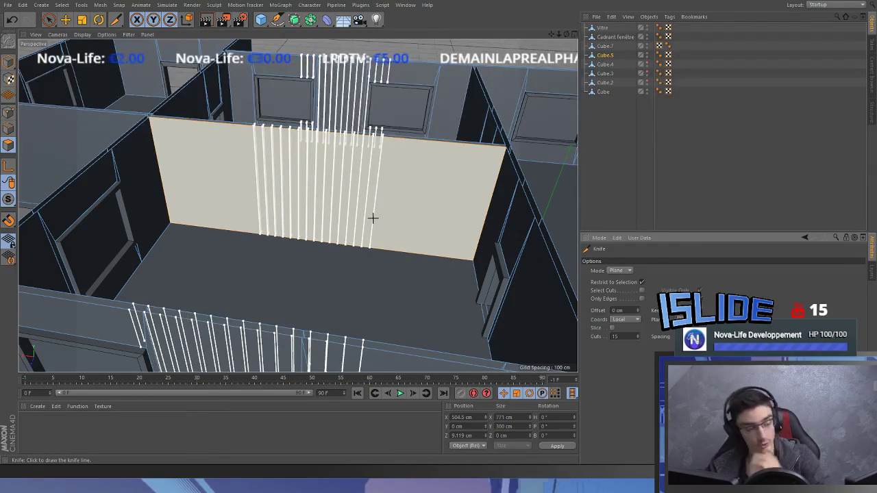
left_click(373, 218)
- Select the vertical strips in the middle of the wall and slice them horizontally with 15 plane knife cuts
key("space")
left_click_drag(368, 218, 259, 196)
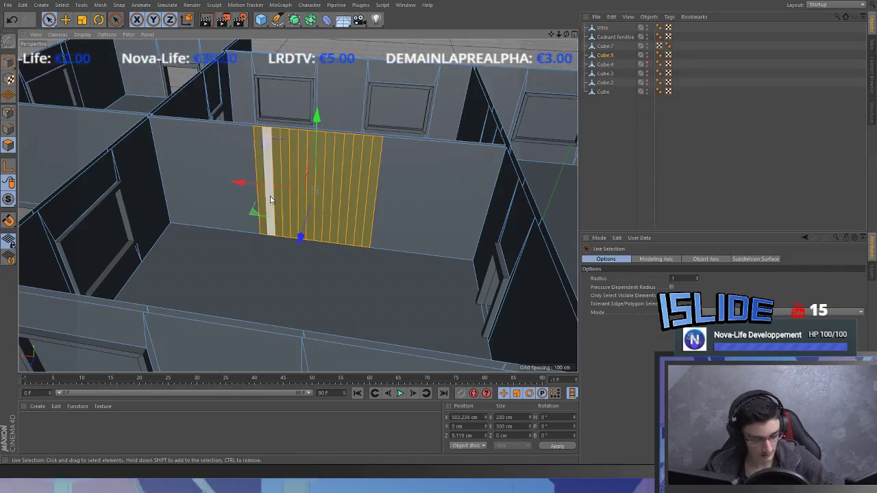
key("space")
left_click_drag(309, 236, 325, 261, "alt")
scroll(326, 262, "up", 3)
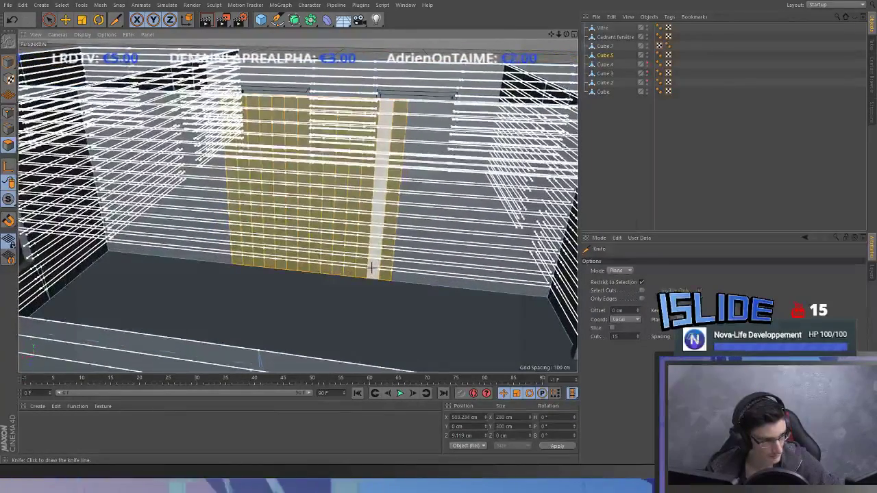
- Select a stair-shaped diagonal of grid cells running from the wall's upper edge down to the floor
key("space")
left_click(401, 113)
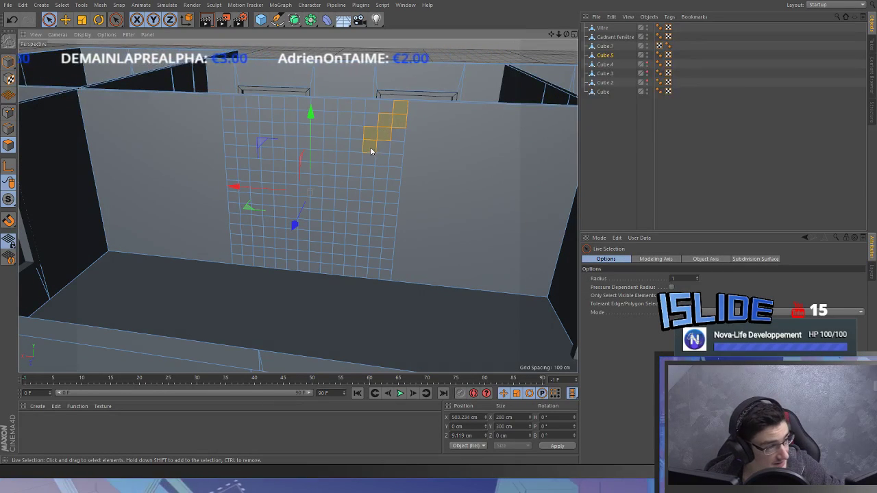
left_click_drag(371, 151, 357, 159)
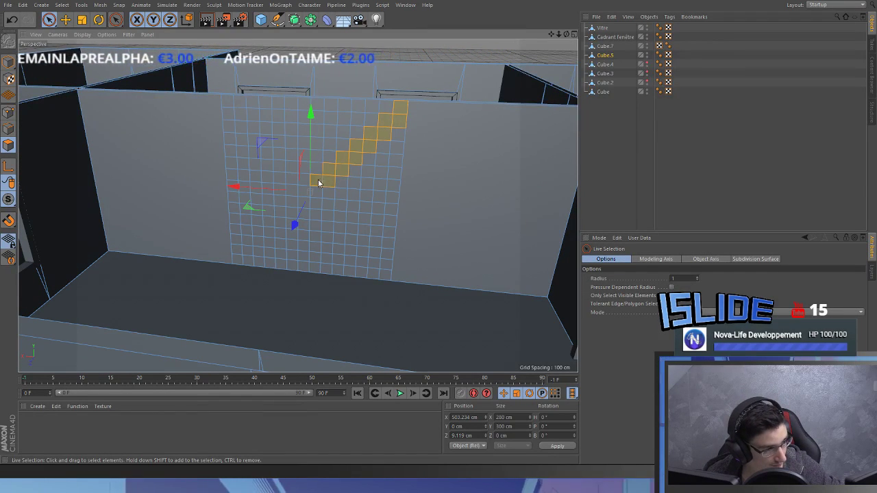
left_click_drag(309, 194, 301, 207)
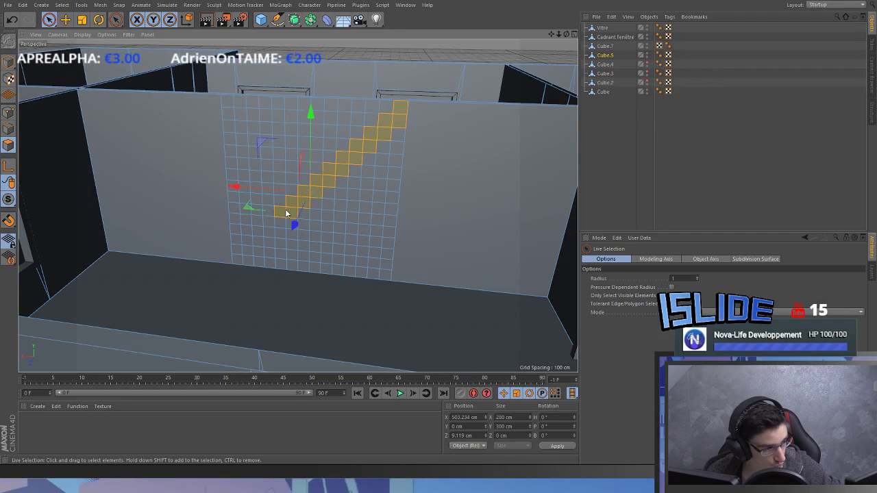
mouse_move(252, 249)
left_mouse_down()
mouse_move(258, 254)
mouse_move(267, 204)
mouse_move(336, 211)
mouse_move(252, 227)
left_mouse_up()
left_click(241, 252, "shift")
left_click(237, 260, "shift")
- Extrude the diagonal grid cells 150 cm out of the wall to form a staircase
scroll(217, 250, "up", 8)
right_click_drag(252, 230, 123, 237, "alt")
scroll(294, 345, "up", 8)
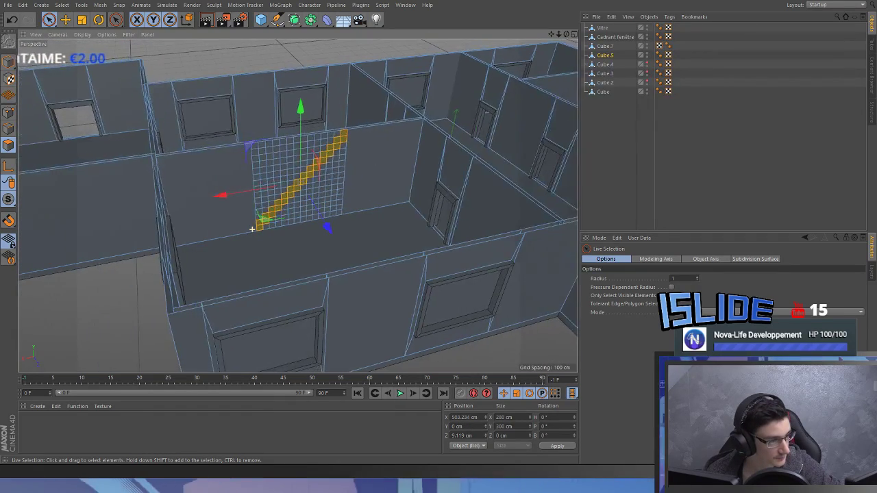
scroll(320, 255, "down", 10)
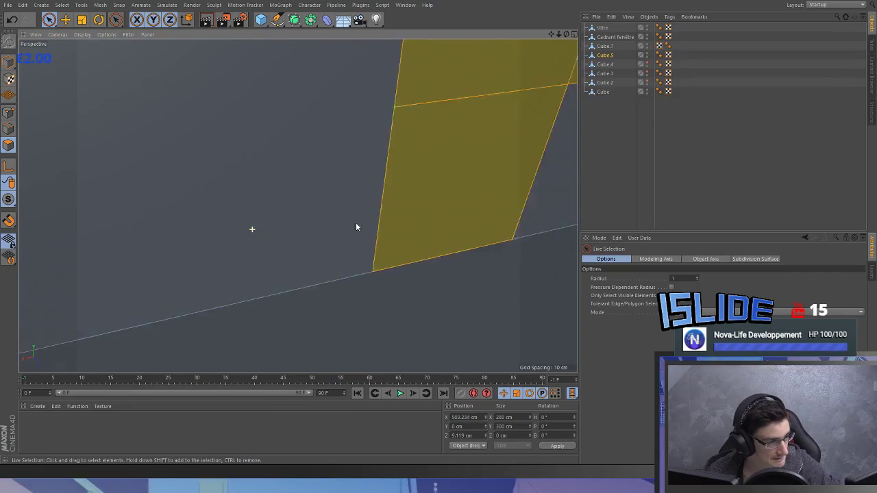
scroll(251, 230, "up", 5)
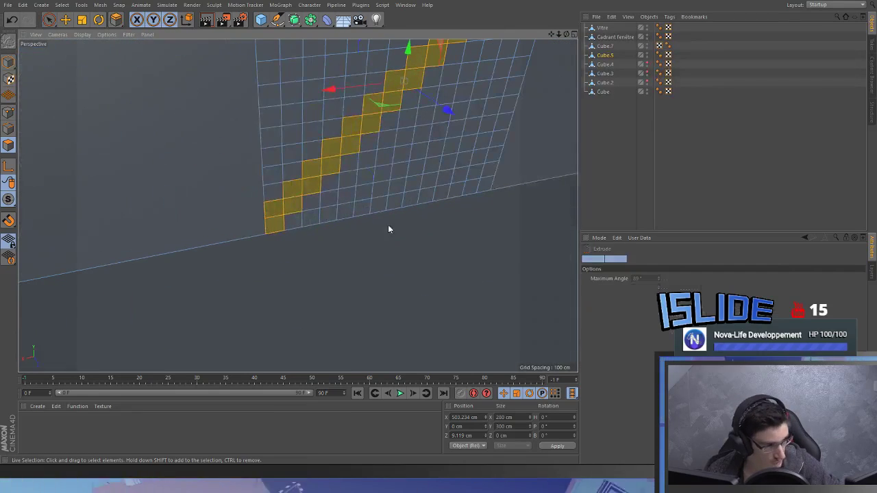
key("d")
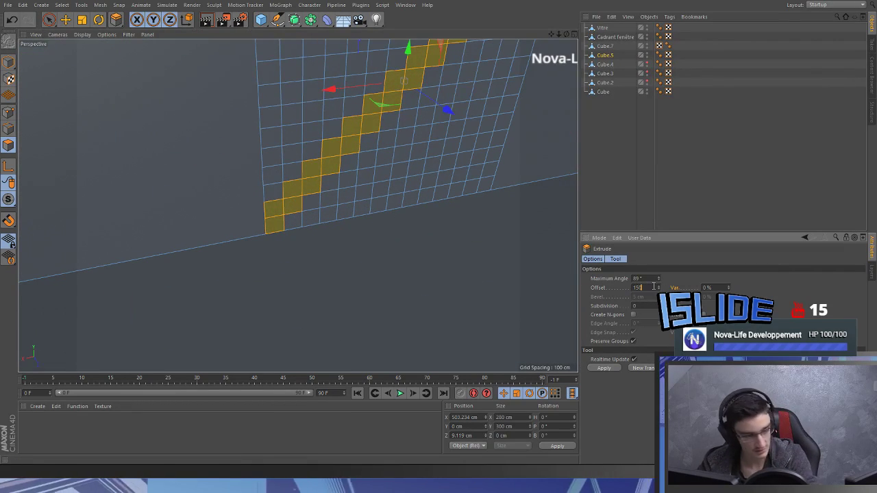
left_click(603, 367)
- Extrude the lower end face of the bottom stair outward to add another step at floor level
key("space")
left_click(304, 316)
key("d")
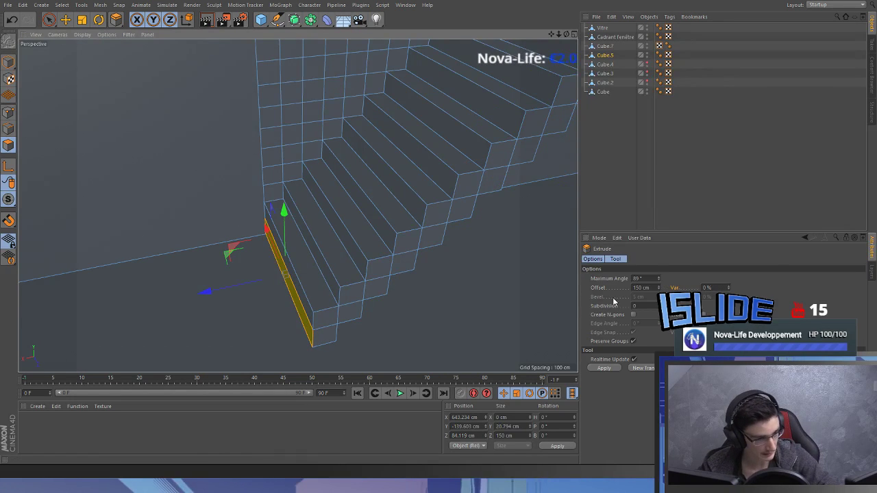
key("space")
- Select an unneeded face of the staircase and delete it
left_click_drag(325, 297, 313, 201, "alt")
left_click_drag(383, 220, 266, 157, "alt")
left_click(438, 264)
key("Delete")
- Select the wall panel and all grid cells above the staircase, and melt them into one polygon
left_click_drag(473, 257, 442, 223, "alt")
scroll(441, 223, "down", 5)
left_click_drag(298, 204, 317, 295, "alt")
scroll(284, 210, "up", 3)
left_click_drag(284, 210, 258, 184, "alt")
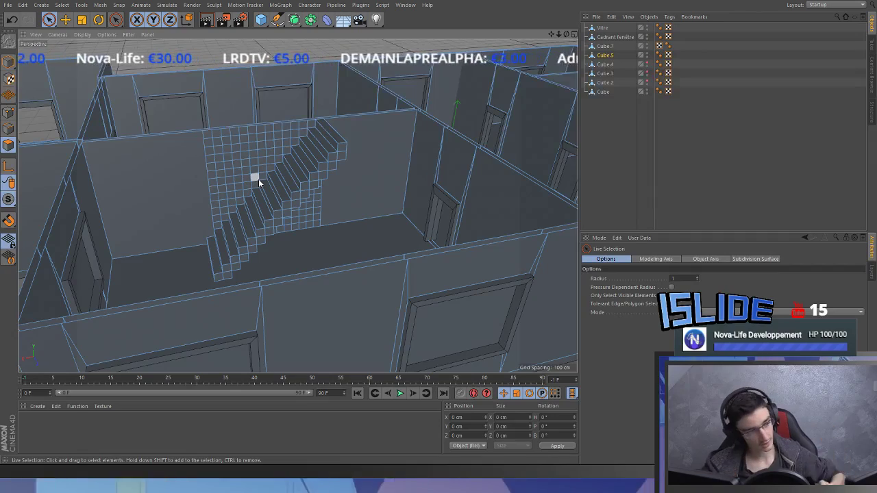
left_click_drag(313, 194, 124, 414, "alt")
scroll(203, 161, "up", 4)
left_click_drag(298, 203, 226, 205, "alt")
middle_click_drag(156, 204, 189, 203)
left_click(193, 245)
mouse_move(194, 248)
left_mouse_down()
mouse_move(255, 168)
mouse_move(265, 175)
mouse_move(303, 133)
mouse_move(290, 133)
left_mouse_up()
left_click_drag(164, 174, 203, 134, "shift")
middle_click_drag(285, 121, 274, 126)
left_click_drag(312, 93, 355, 89, "shift")
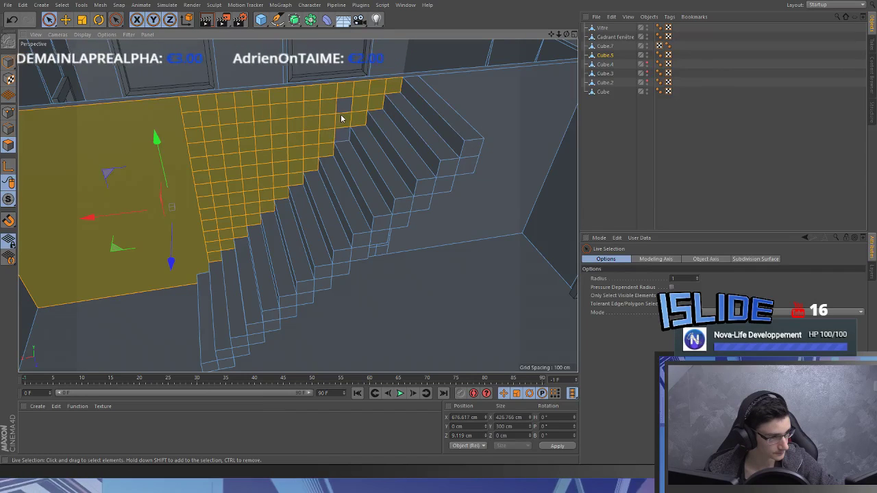
key("u")
key("z")
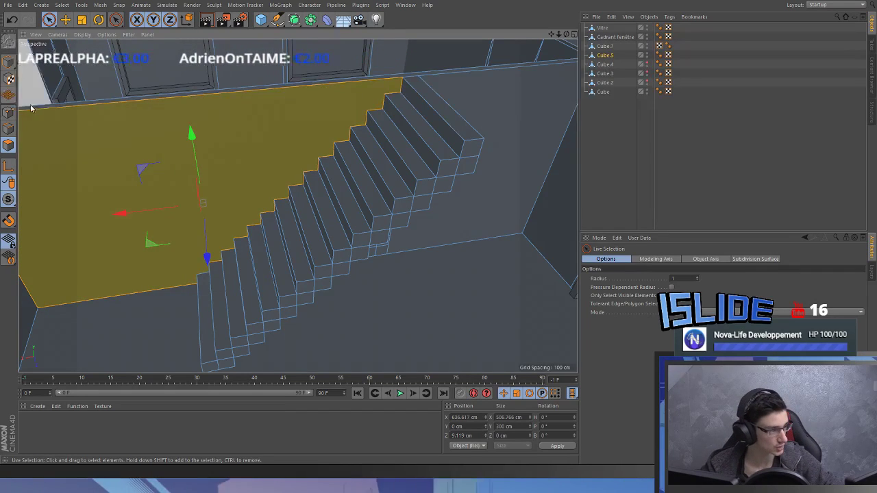
- Select the wall panel and all grid cells beneath the staircase, and melt them into one polygon
left_click(13, 115)
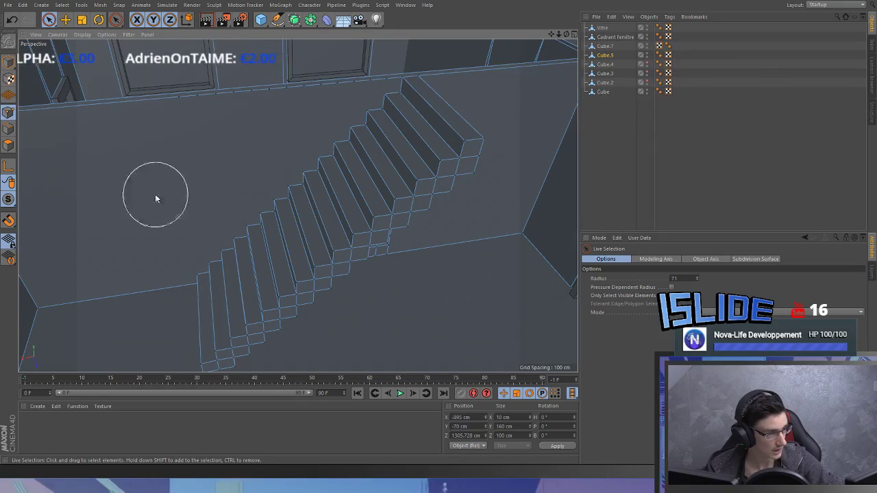
left_click(10, 143)
left_click_drag(538, 231, 431, 227, "alt")
scroll(432, 228, "down", 3)
left_click_drag(297, 205, 387, 245, "alt")
scroll(403, 247, "up", 3)
mouse_move(407, 292)
left_mouse_down()
mouse_move(378, 300)
mouse_move(294, 279)
left_mouse_up()
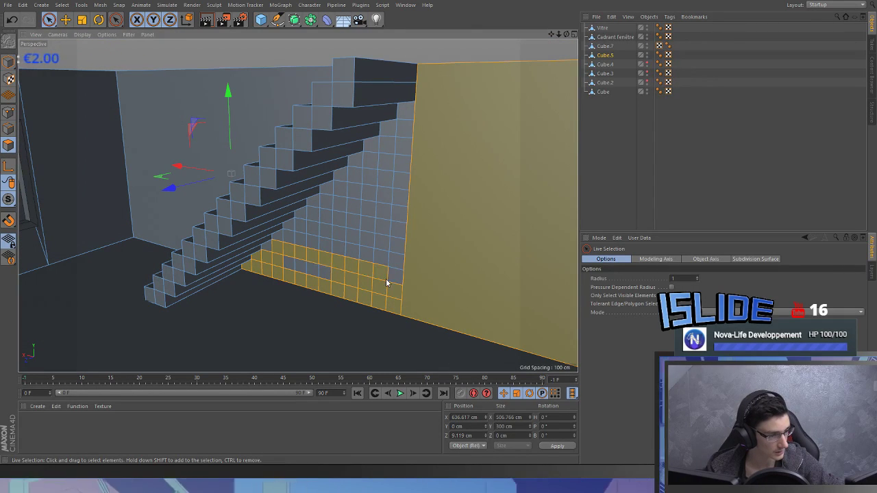
mouse_move(270, 250)
left_mouse_down()
mouse_move(325, 246)
mouse_move(401, 278)
left_mouse_up()
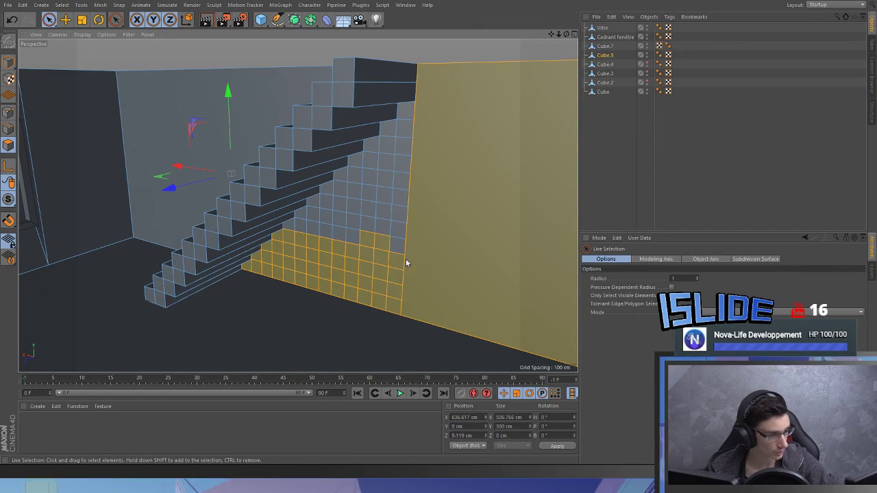
left_click_drag(392, 184, 389, 131)
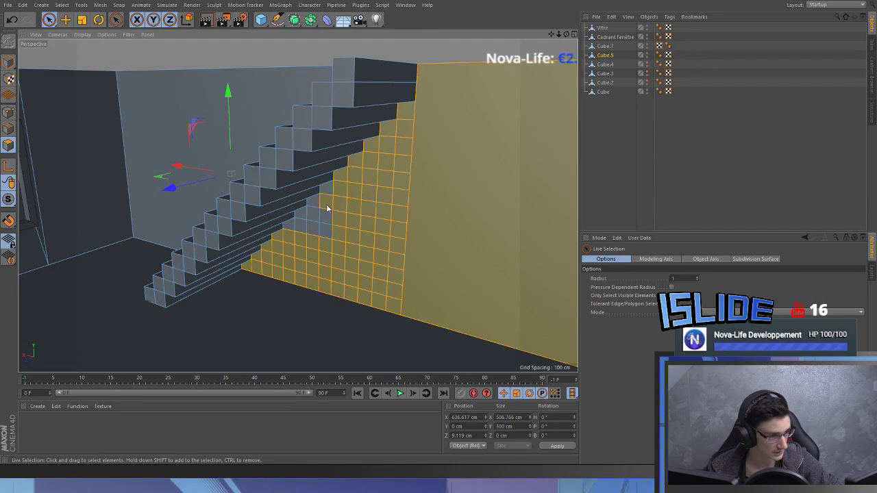
left_click_drag(327, 208, 318, 233)
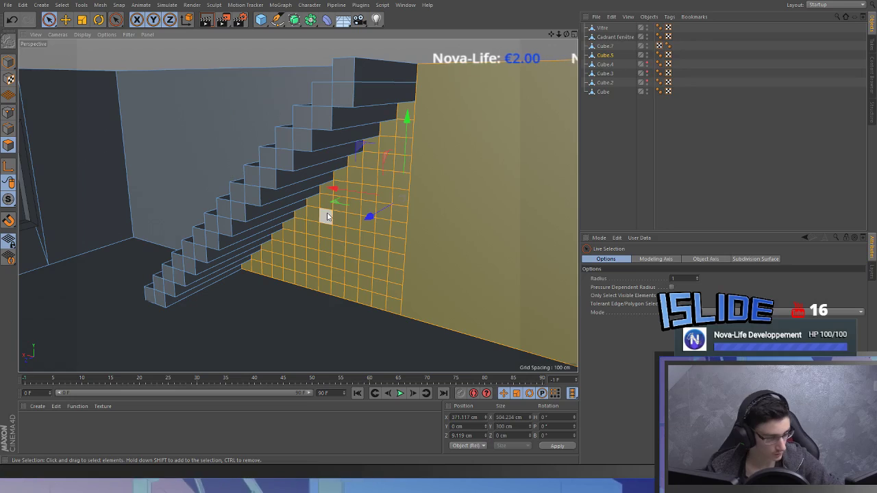
key("u")
key("z")
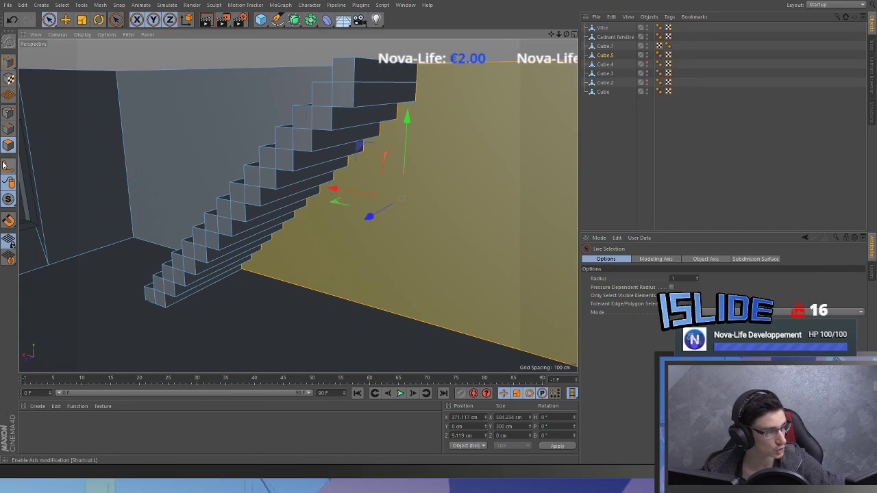
- Examine the points of the simplified stair wall and the staircase from several angles
left_click(149, 171)
left_click_drag(276, 127, 355, 223, "alt")
left_click_drag(350, 260, 75, 144, "alt")
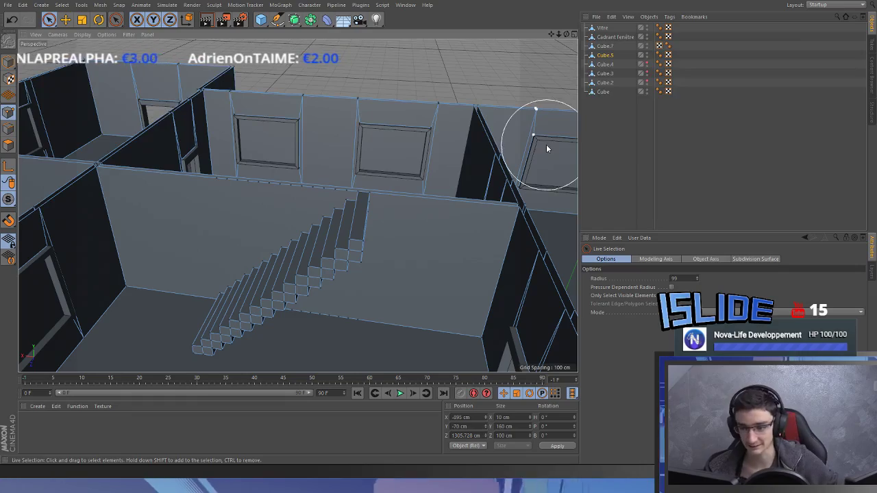
left_click_drag(253, 231, 253, 167, "alt")
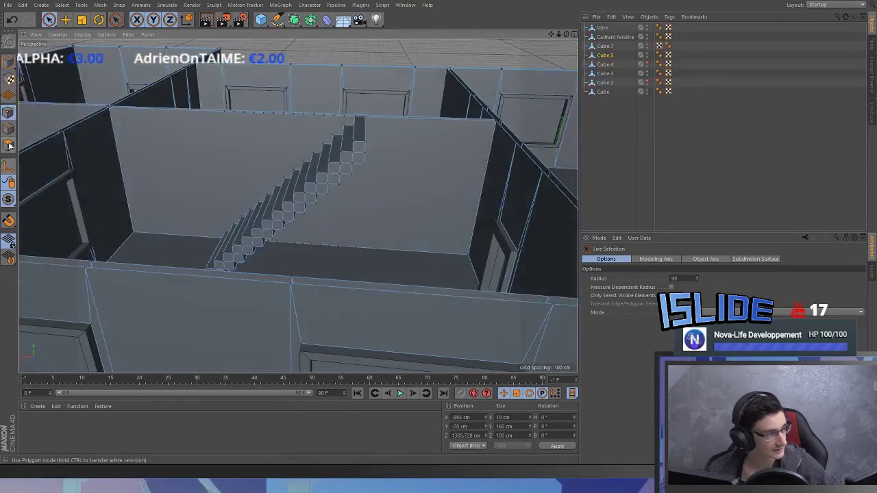
mouse_move(291, 223)
left_mouse_down()
mouse_move(276, 218)
mouse_move(330, 226)
mouse_move(310, 275)
left_mouse_up()
scroll(310, 276, "down", 5)
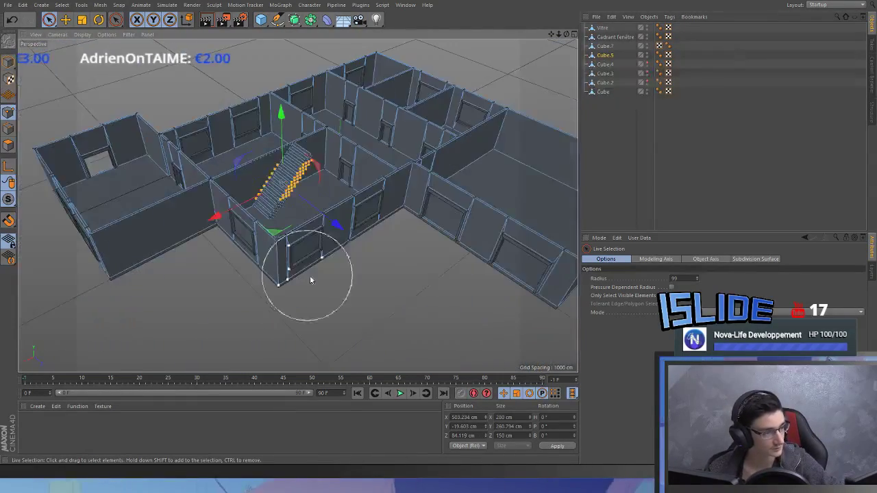
key("ctrl+z")
scroll(250, 211, "up", 5)
left_click(6, 148)
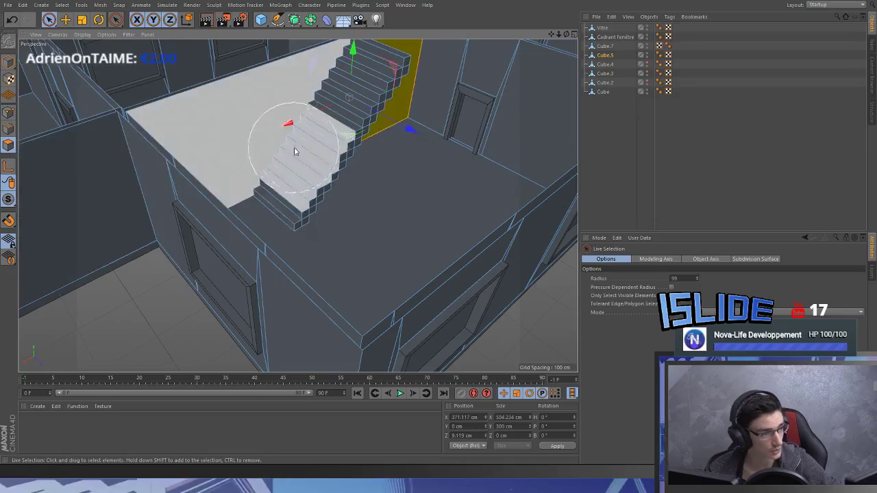
- Try to move the middle section of stair steps away from the wall into the room
middle_click_drag(294, 149, 288, 185, "alt")
left_click(308, 190)
left_click(350, 190)
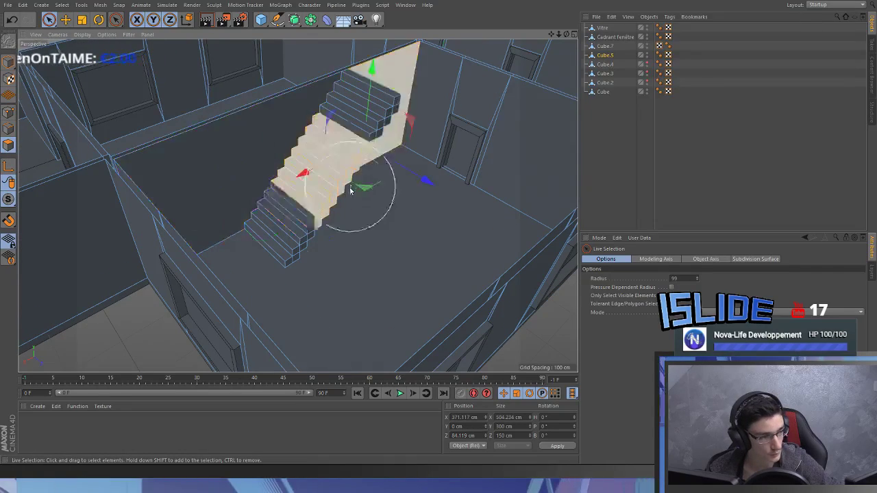
left_click(317, 212)
left_click_drag(339, 218, 446, 309, "alt")
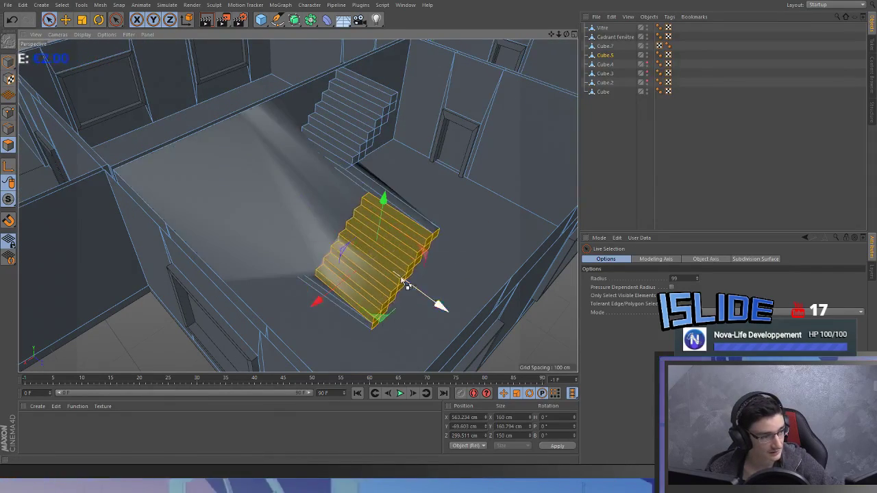
key("ctrl+z")
left_click_drag(405, 283, 298, 228, "alt")
scroll(313, 161, "down", 6)
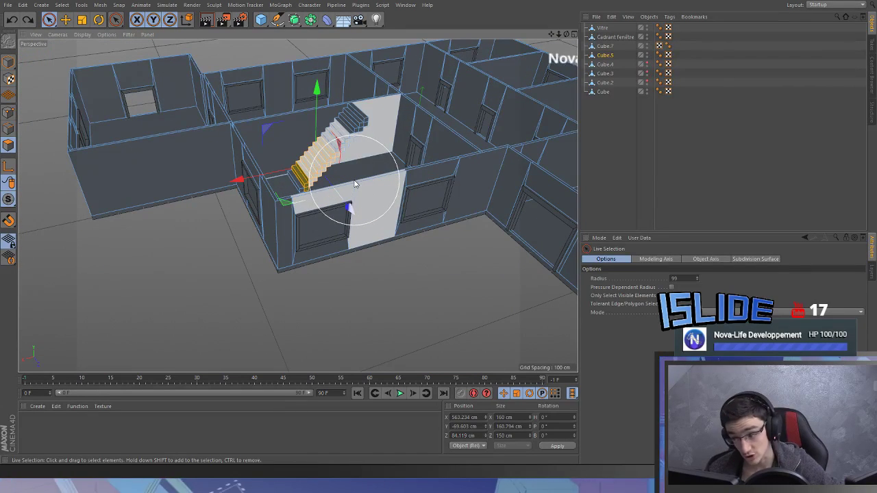
- Clear the selection and examine the staircase's steps and side faces up close
left_click(421, 318)
middle_click_drag(439, 311, 394, 311)
left_click_drag(365, 131, 346, 183, "alt")
scroll(344, 130, "up", 6)
mouse_move(344, 130)
left_mouse_down("alt")
mouse_move(378, 158)
mouse_move(355, 187)
mouse_move(337, 134)
left_mouse_up("alt")
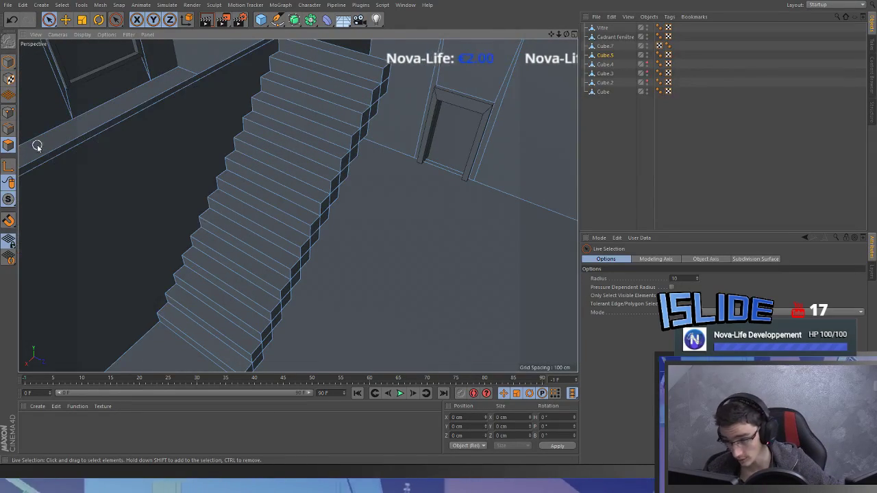
mouse_move(313, 245)
left_mouse_down()
mouse_move(301, 229)
mouse_move(274, 260)
mouse_move(229, 239)
mouse_move(388, 186)
left_mouse_up()
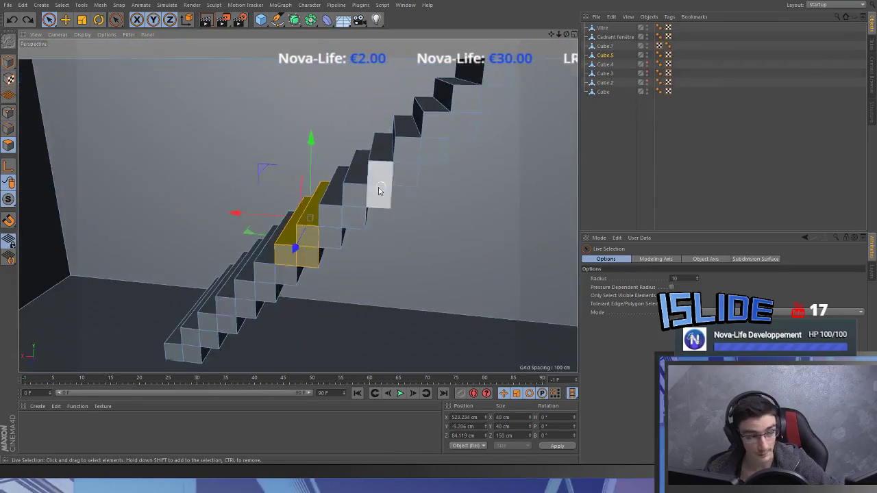
scroll(389, 186, "down", 5)
left_click_drag(443, 254, 452, 366, "alt")
left_click(391, 82)
- Examine the house layout around the staircase from several viewpoints
mouse_move(426, 168)
left_mouse_down("alt")
mouse_move(354, 119)
mouse_move(421, 173)
left_mouse_up("alt")
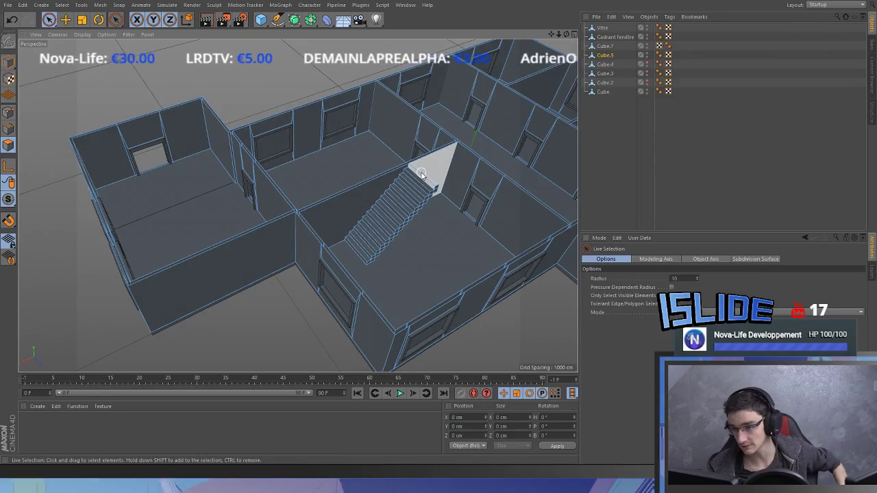
right_click_drag(364, 209, 366, 266, "alt")
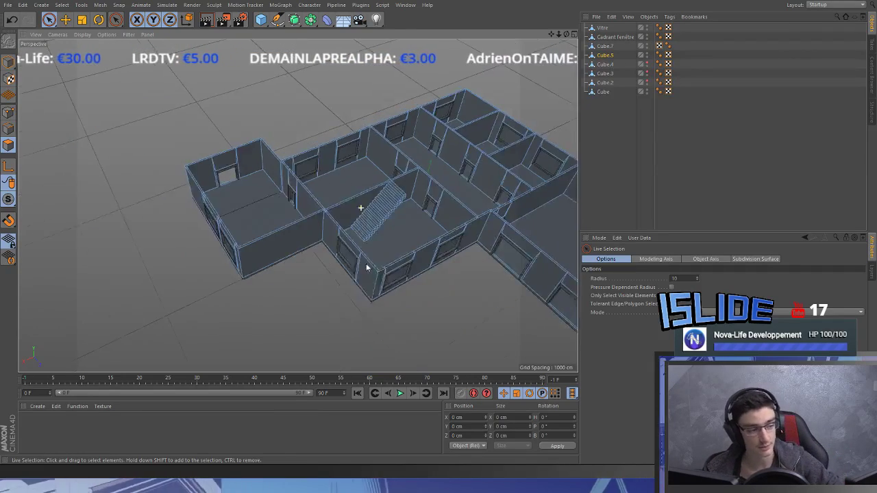
middle_click_drag(366, 266, 356, 248, "alt")
left_click_drag(299, 172, 288, 215, "alt")
right_click_drag(288, 216, 298, 207, "alt")
left_click_drag(336, 196, 349, 168, "alt")
right_click_drag(349, 168, 364, 142, "alt")
left_click_drag(363, 141, 298, 197, "alt")
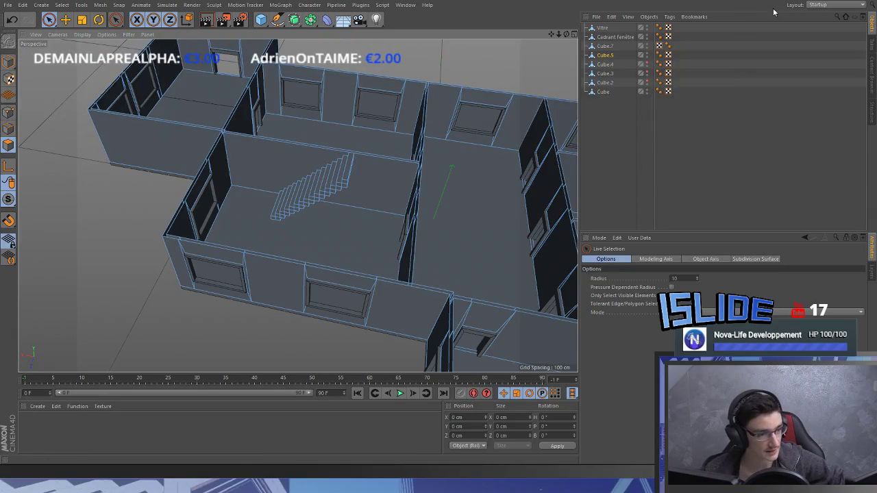
- Show the ceiling slab Cube.2 and select its upper and lower faces over the main house
left_click(647, 83)
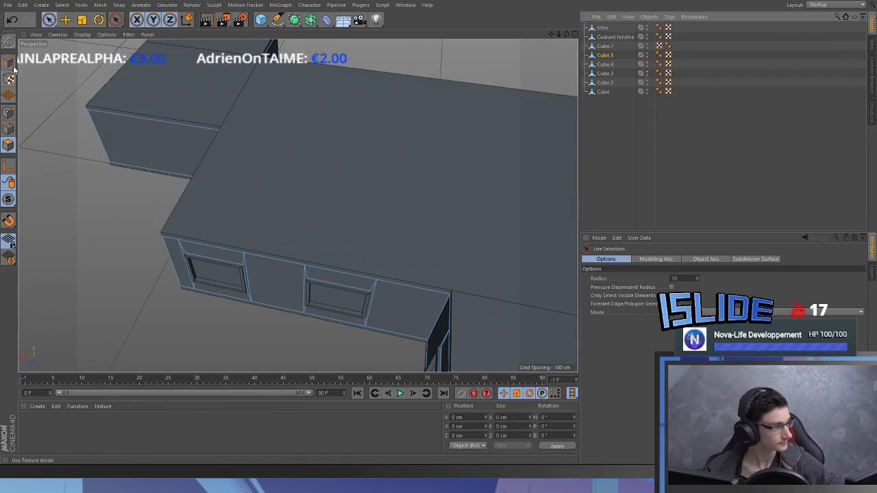
left_click(157, 141)
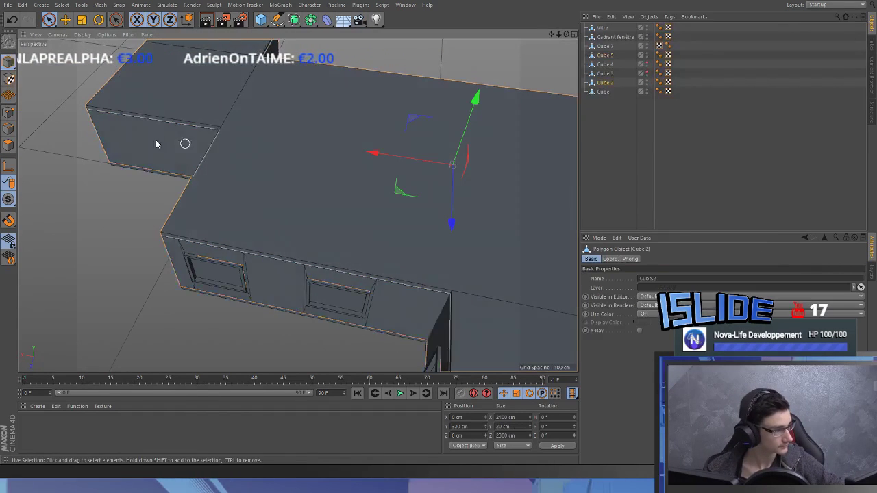
left_click(49, 20)
left_click(426, 228)
left_click_drag(428, 229, 367, 206, "alt")
scroll(395, 217, "up", 2)
scroll(452, 164, "up", 6)
left_click_drag(451, 165, 311, 286, "alt")
- In the top view, cut the ceiling slab with single Knife plane cuts at both ends of the staircase
key("F2")
scroll(326, 206, "up", 10)
key("k")
scroll(305, 188, "down", 9)
scroll(298, 184, "up", 5)
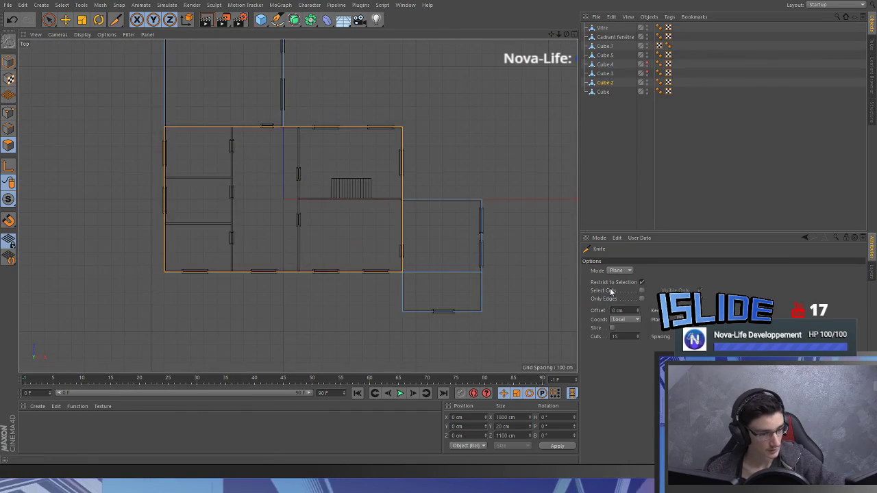
left_click(680, 319)
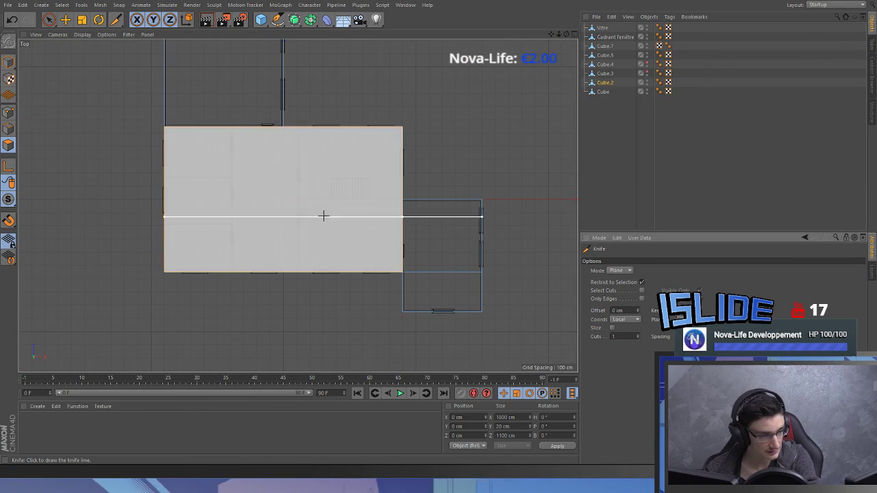
scroll(353, 210, "up", 5)
scroll(279, 192, "up", 4)
middle_click_drag(367, 180, 329, 187, "alt")
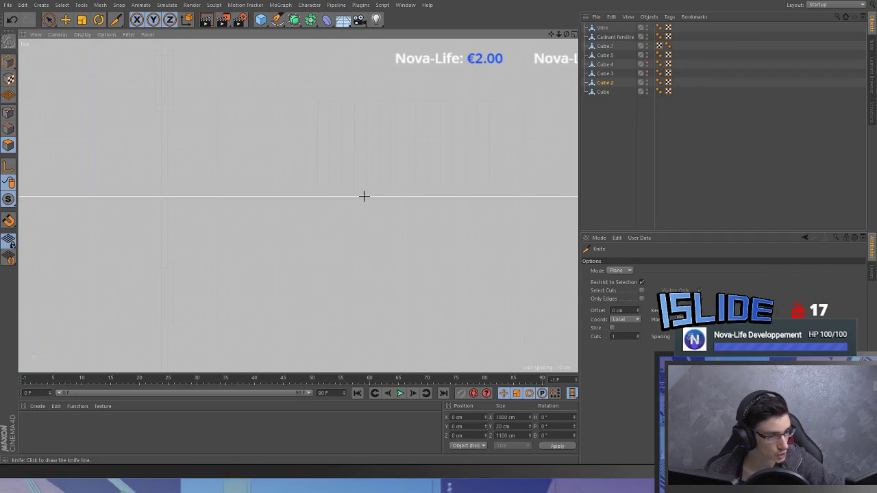
left_click(681, 318)
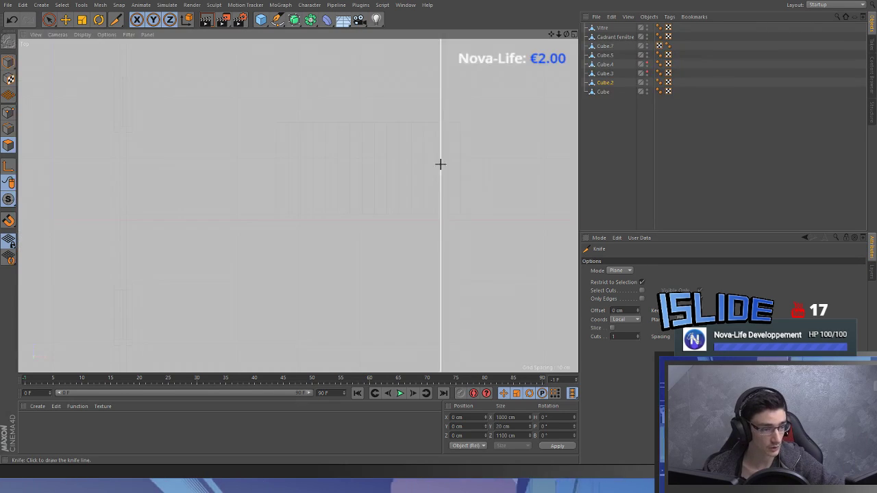
mouse_move(470, 192)
right_mouse_down("alt")
mouse_move(466, 240)
mouse_move(470, 188)
right_mouse_up("alt")
left_click(457, 176)
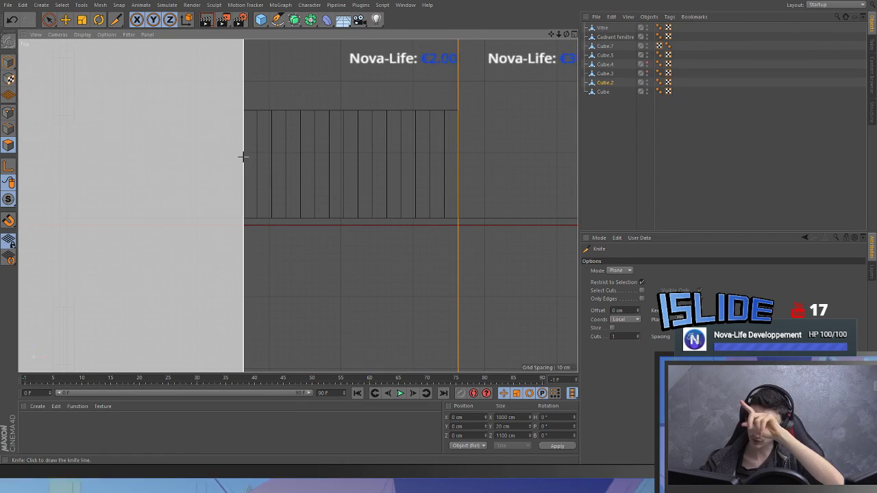
left_click(243, 157)
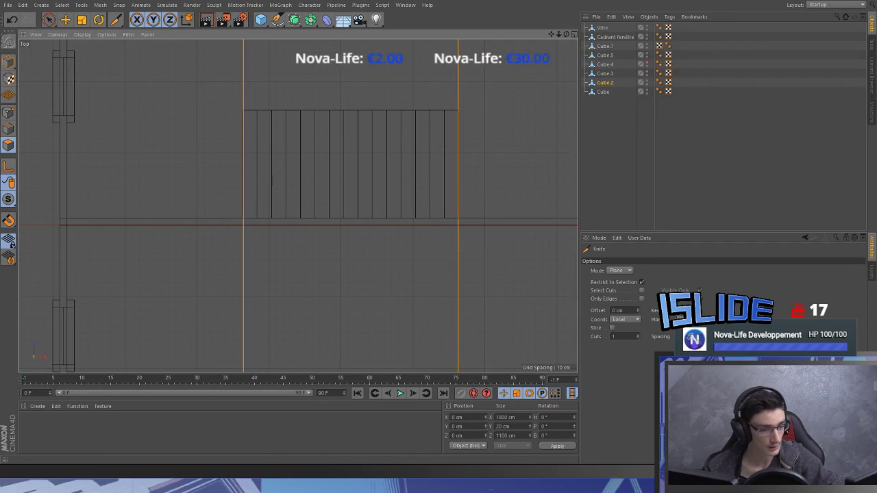
- Select the upper and lower faces of the slab strip between the two cuts
middle_click(244, 156)
middle_click(225, 130)
key("space")
left_click_drag(411, 209, 312, 287, "alt")
left_click_drag(392, 351, 509, 372, "alt")
left_click(316, 118)
left_click_drag(315, 118, 364, 259, "alt")
left_click_drag(372, 215, 358, 226, "alt")
left_click(390, 127, "shift")
- In the top view, cut the selected strip with the Knife along both long sides of the staircase
middle_click(358, 226)
key("space")
middle_click(407, 143)
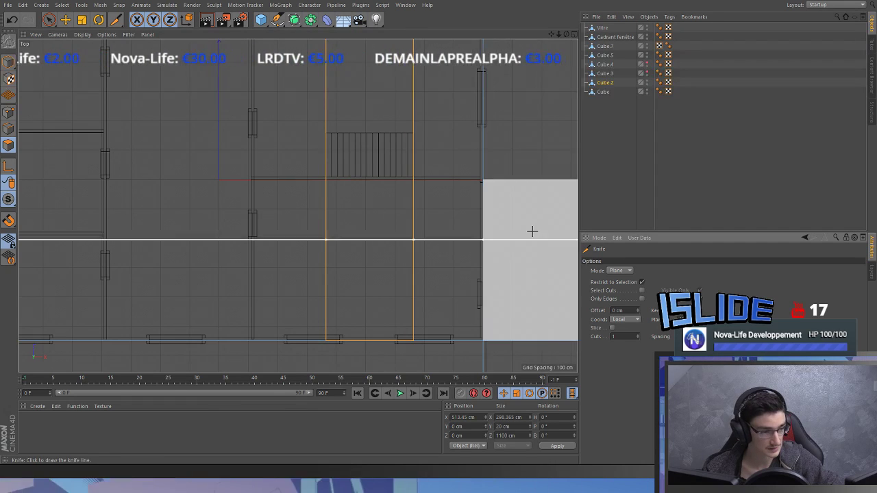
scroll(394, 143, "up", 4)
scroll(394, 143, "up", 1)
middle_click_drag(394, 142, 393, 167, "alt")
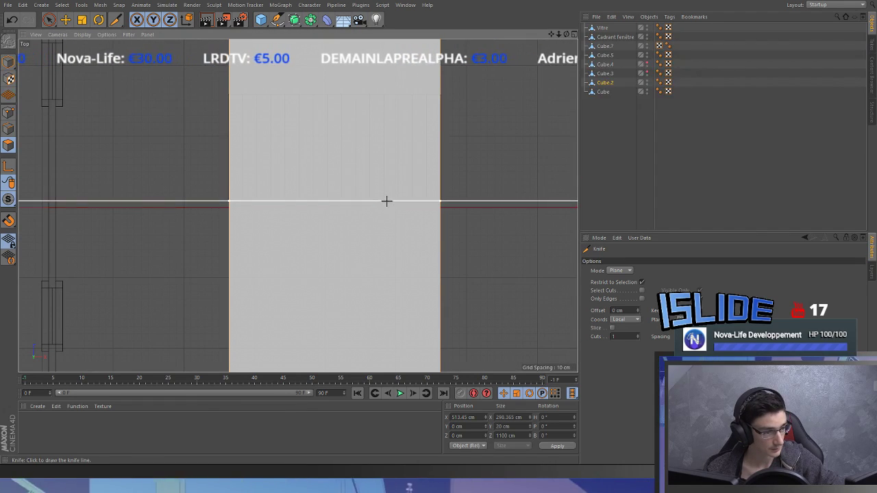
left_click(385, 200)
middle_click_drag(347, 79, 347, 159, "alt")
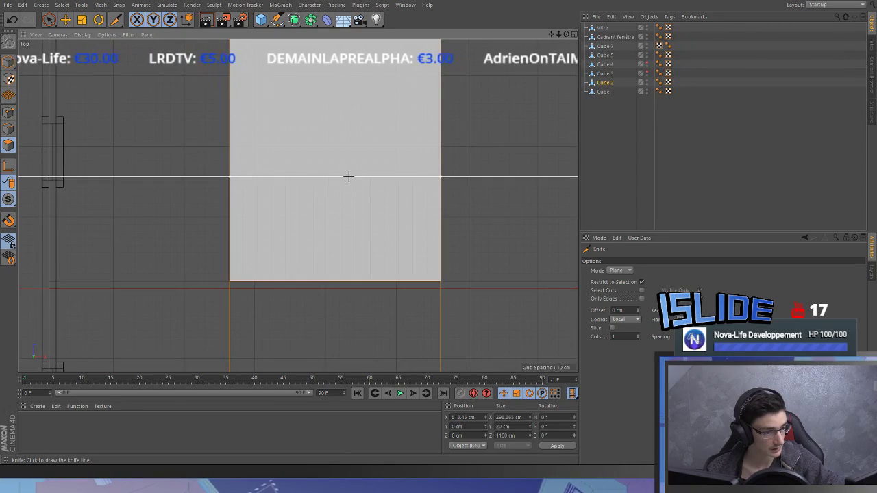
left_click(349, 176)
- Select the slab's upper and lower rectangles above the staircase, extrude them by -10 cm and delete them to open the stairwell
key("space")
middle_click(350, 180)
middle_click(139, 118)
scroll(303, 166, "down", 5)
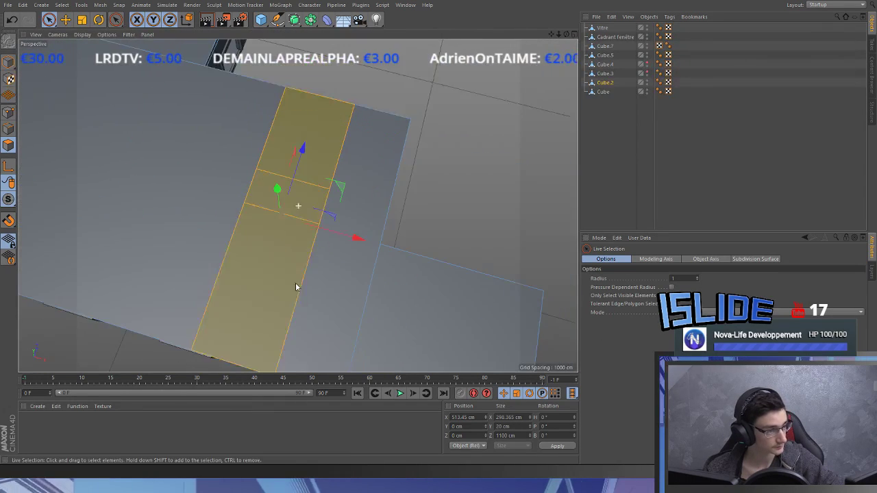
left_click(290, 205)
left_click_drag(290, 206, 299, 199, "alt")
scroll(300, 200, "up", 8)
left_click_drag(336, 157, 387, 152, "alt")
left_click(387, 151)
key("d")
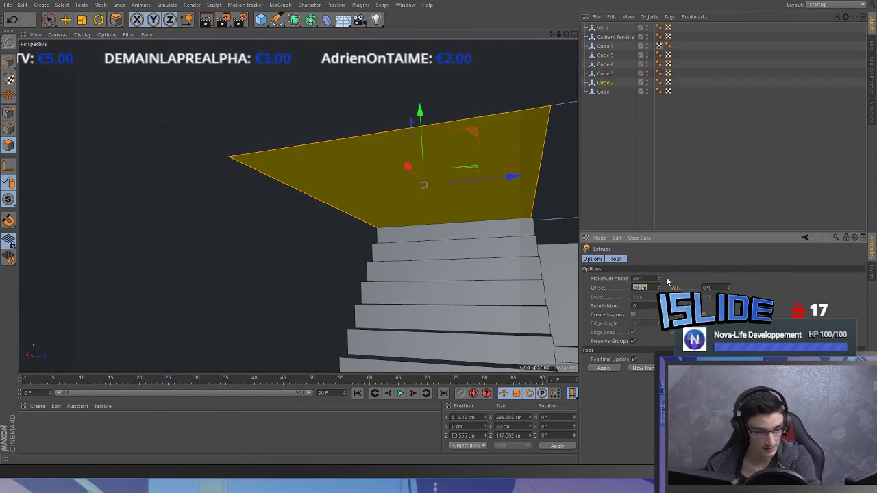
type("-10")
key("Return")
key("Delete")
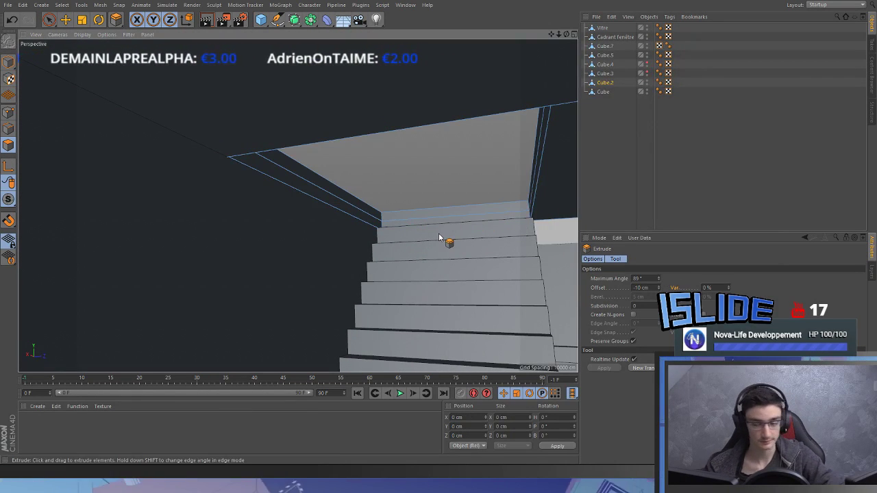
- Select the wall object that contains the staircase (Cube.5) and make its polygons editable for selection
key("space")
left_click_drag(544, 231, 328, 144, "alt")
left_click(9, 61)
left_click(117, 157)
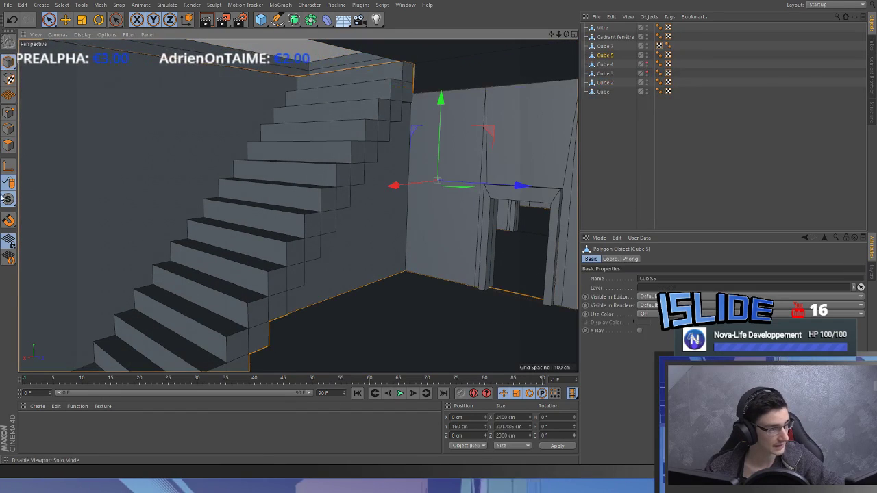
left_click(8, 145)
- Select the side faces of every stair step from bottom to top and melt them into one polygon
middle_click_drag(230, 276, 231, 253, "alt")
left_click_drag(230, 253, 239, 280, "alt")
left_click_drag(207, 307, 240, 278)
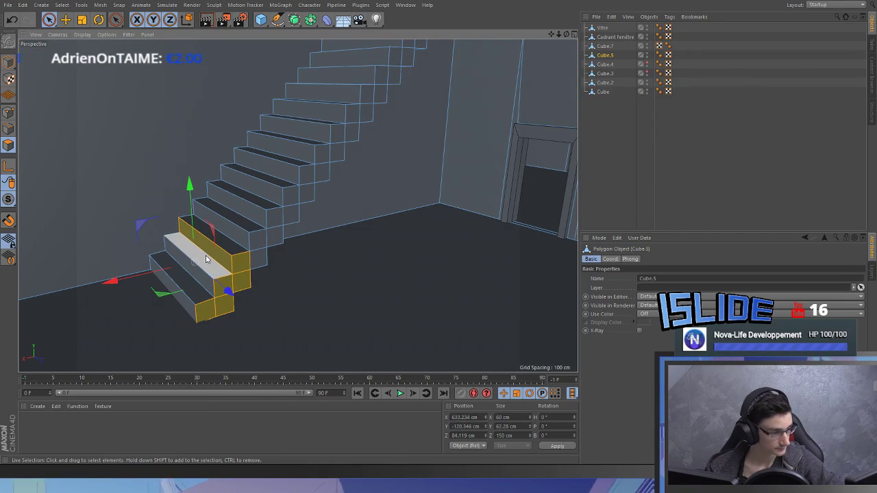
left_click(222, 262, "ctrl")
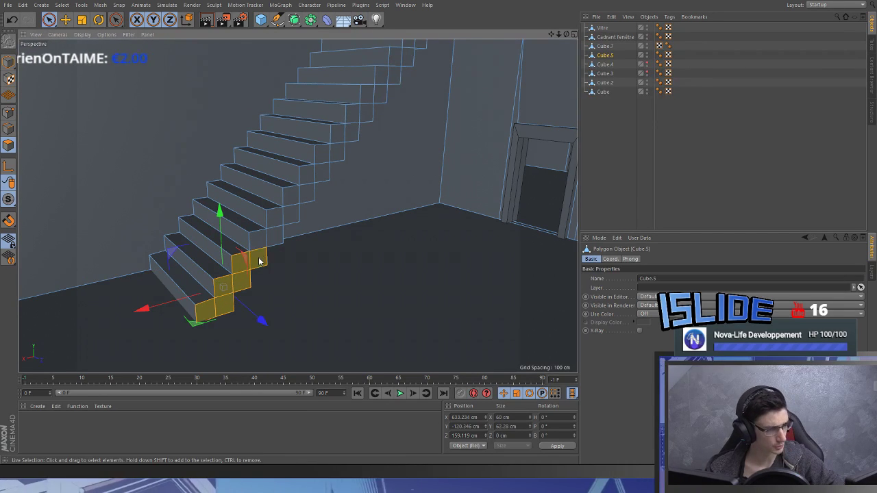
mouse_move(348, 130)
left_mouse_down()
mouse_move(362, 94)
mouse_move(378, 92)
mouse_move(354, 152)
left_mouse_up()
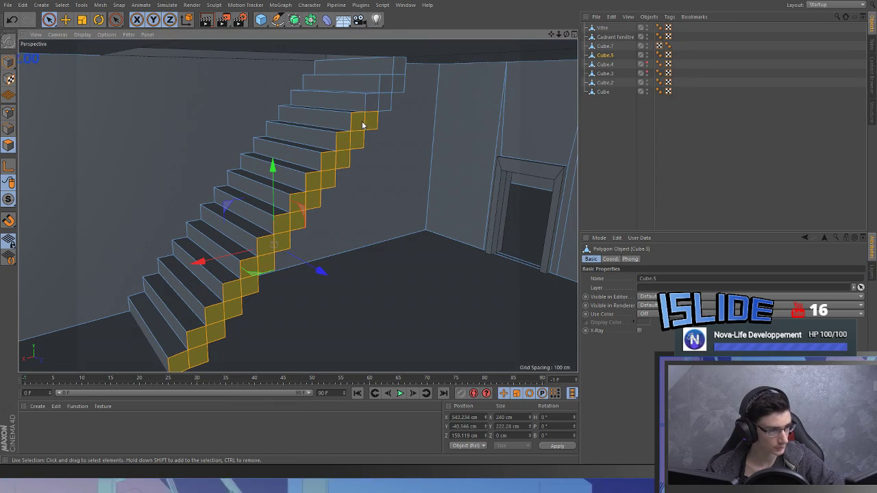
left_click_drag(400, 76, 403, 74)
key("u")
key("z")
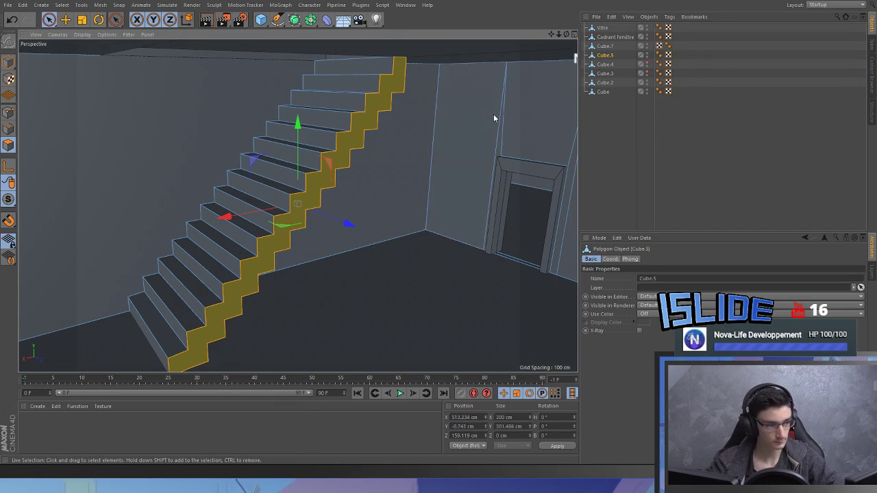
- Try an Extrude Inner of -5 cm on the staircase's merged side face
key("d")
left_click_drag(444, 256, 442, 218, "alt")
key("i")
left_click(642, 288)
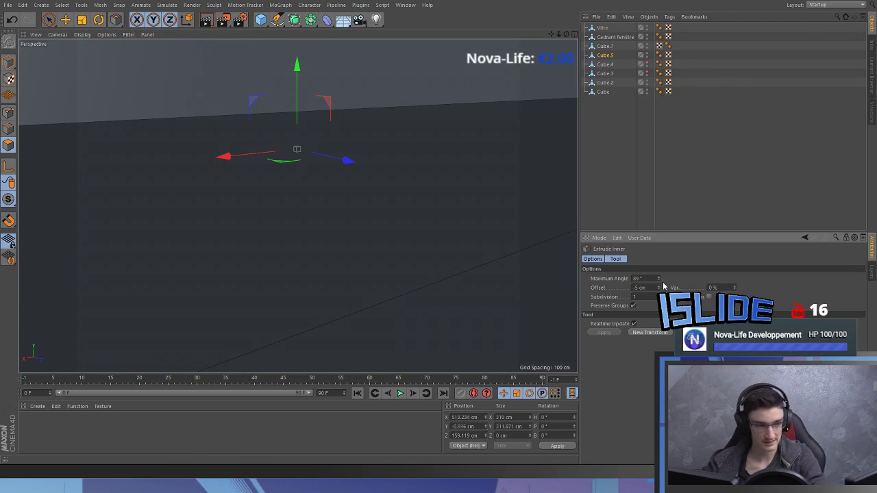
scroll(297, 204, "down", 5)
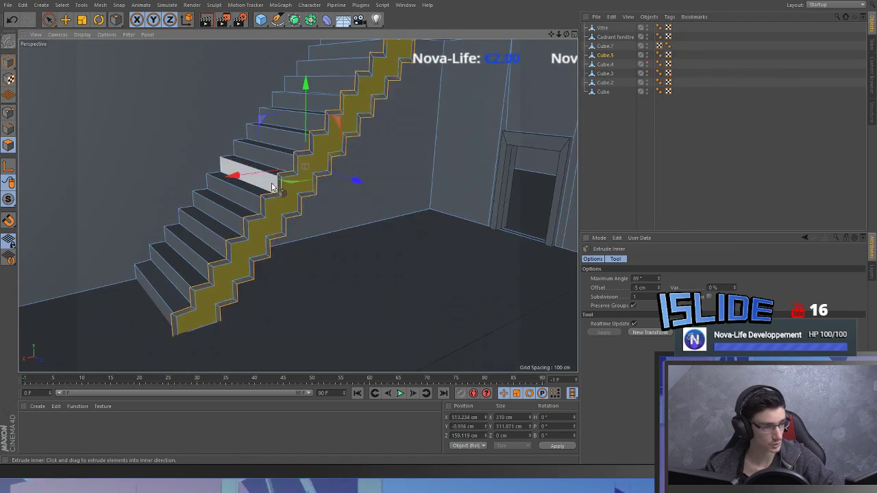
scroll(412, 262, "up", 2)
key("ctrl+z")
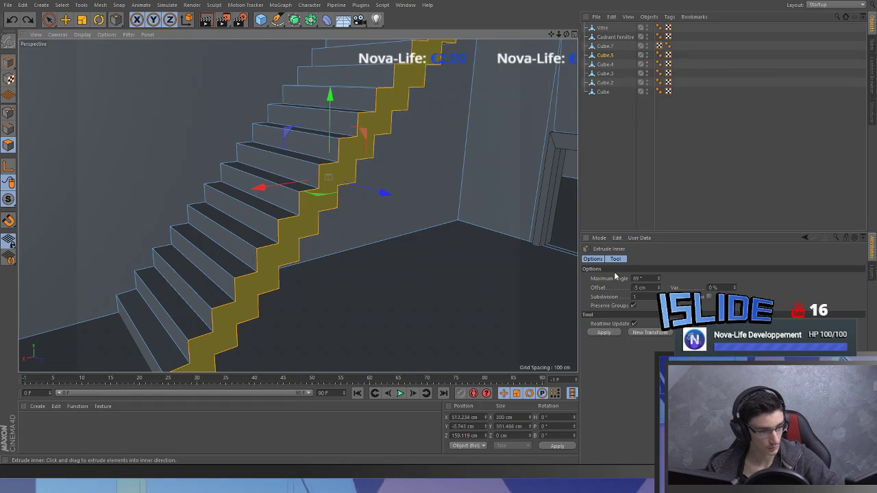
- Apply an Extrude Inner of -10 cm to the staircase's side face and raise the face 10 cm
double_click(635, 288)
type("-10")
key("Return")
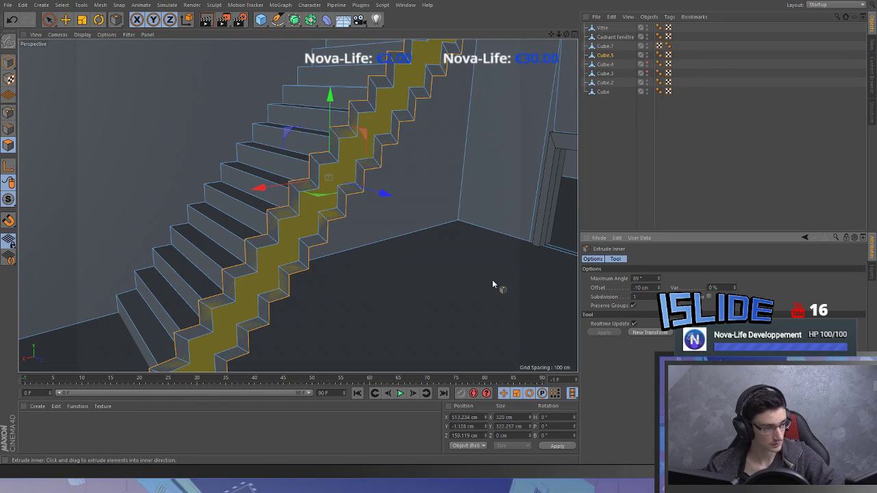
key("d")
left_click_drag(333, 137, 329, 127)
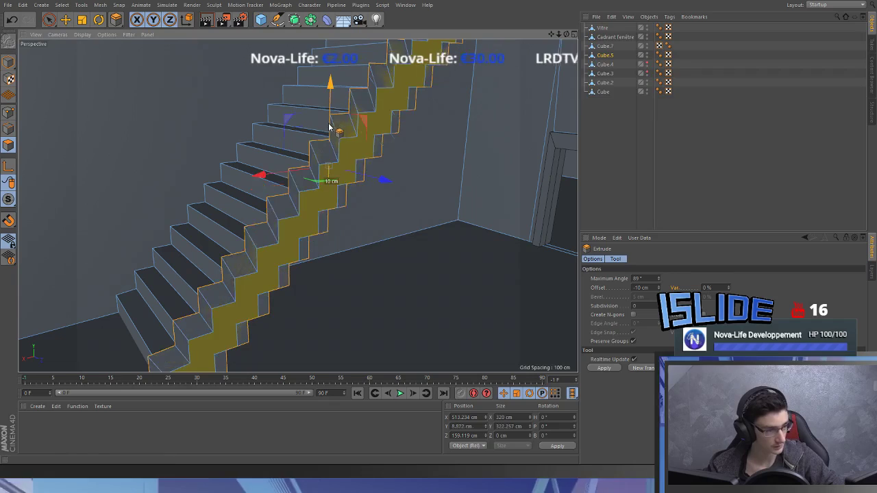
- Try to shift the raised side face along the staircase's length
left_click_drag(298, 274, 298, 254, "alt")
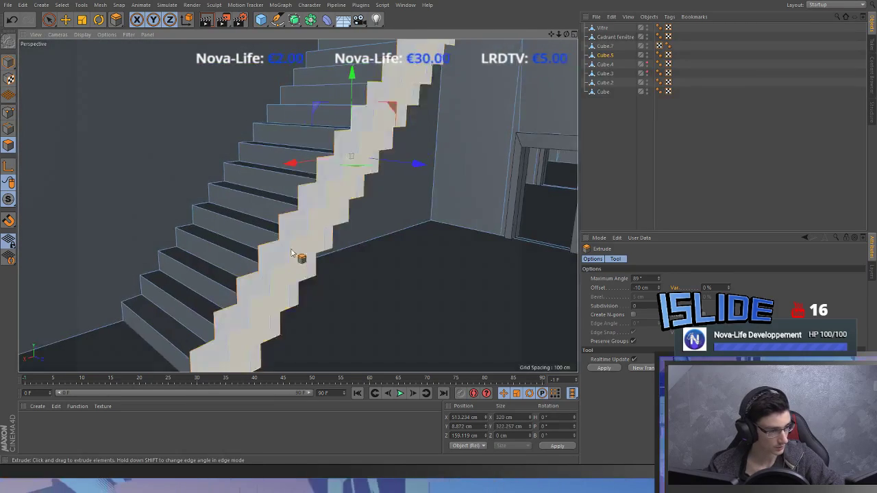
left_click_drag(340, 230, 309, 127, "alt")
left_click_drag(278, 174, 279, 175)
key("ctrl+z")
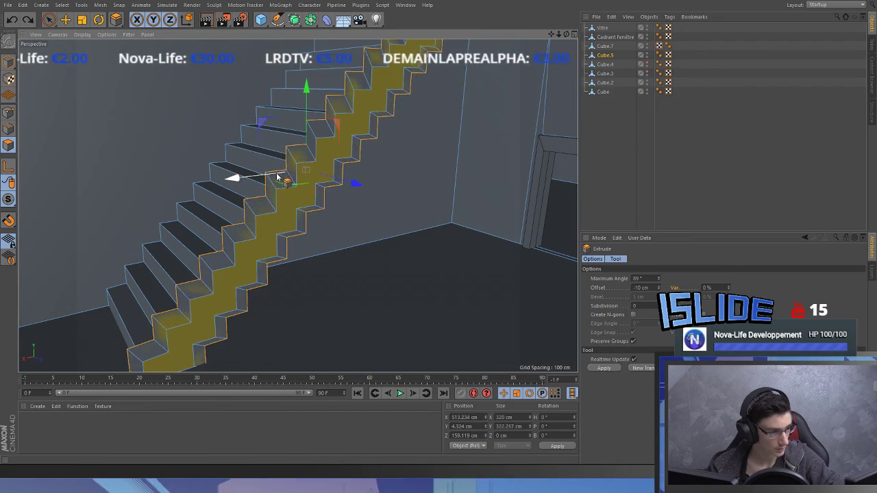
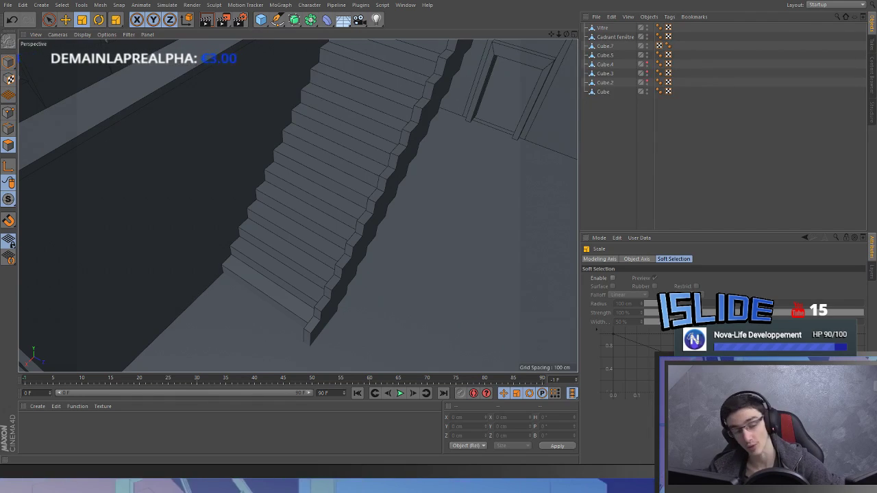
- Apply an Extrude Inner of about 14.9 cm to the side face of the staircase's stringer and clear the selection
left_click_drag(438, 205, 332, 168, "alt")
left_click(332, 168)
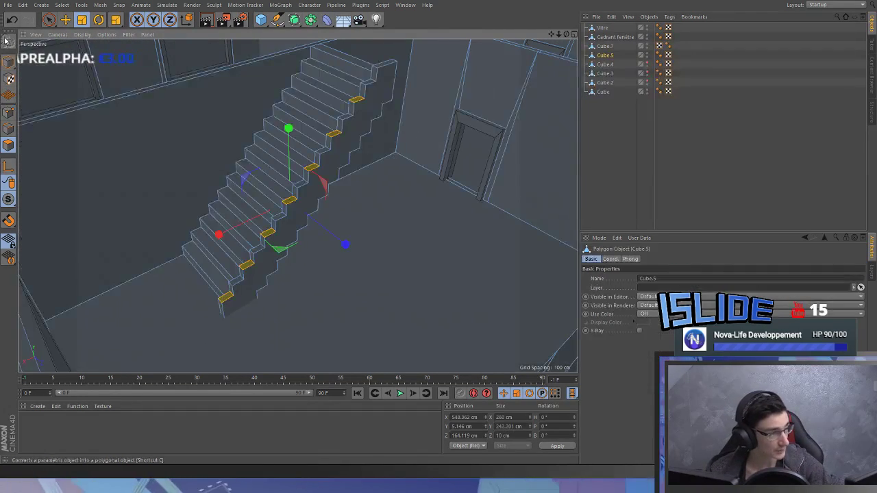
left_click(327, 173)
key("i")
left_click_drag(447, 226, 374, 242)
left_click(617, 137)
left_click_drag(297, 204, 262, 230, "alt")
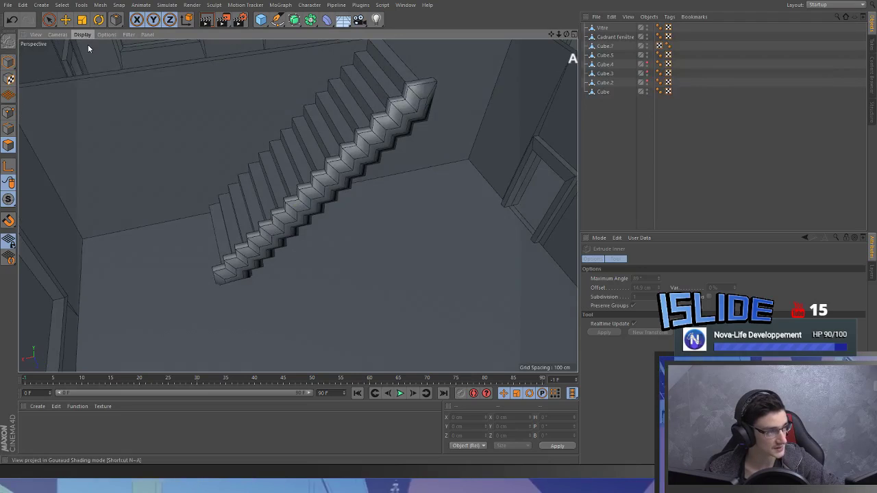
- Display the model in Gouraud Shading without lines and examine the shading along the staircase's stringer
left_click(87, 46)
mouse_move(143, 123)
left_mouse_down("alt")
mouse_move(235, 157)
mouse_move(256, 175)
mouse_move(269, 219)
mouse_move(267, 178)
left_mouse_up("alt")
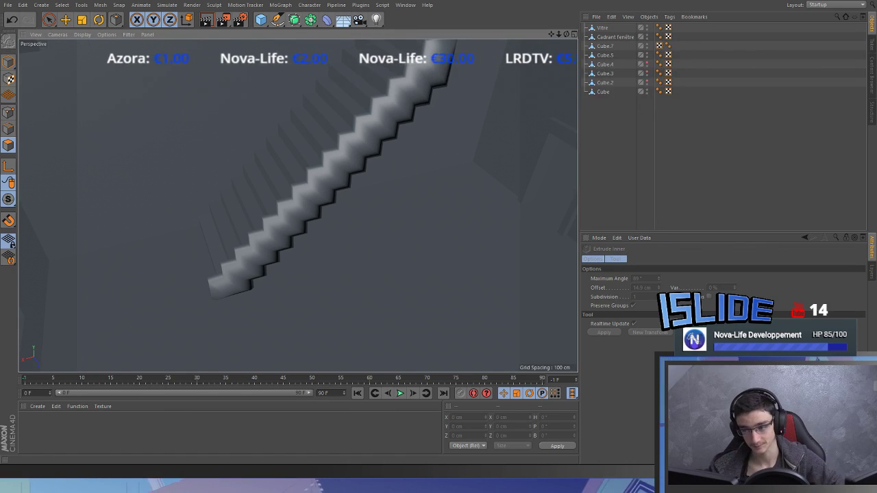
left_click_drag(343, 194, 264, 238, "alt")
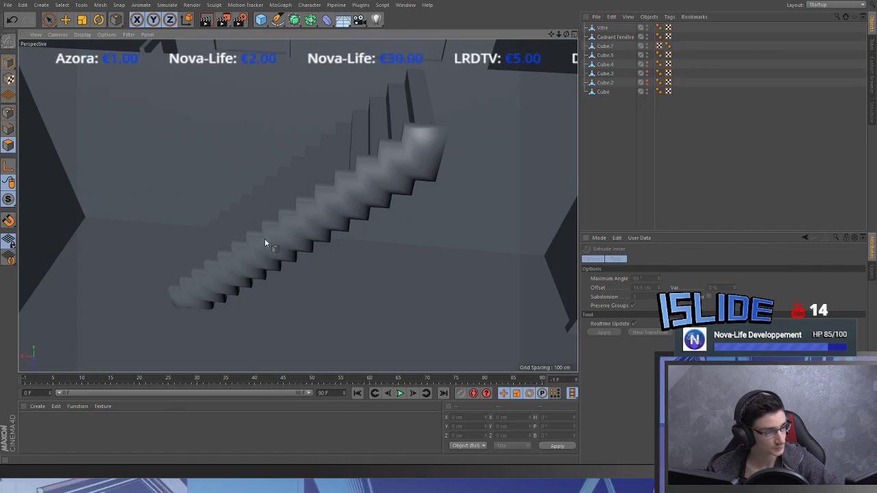
key("space")
right_click_drag(303, 248, 306, 220, "alt")
left_click_drag(306, 224, 170, 209, "alt")
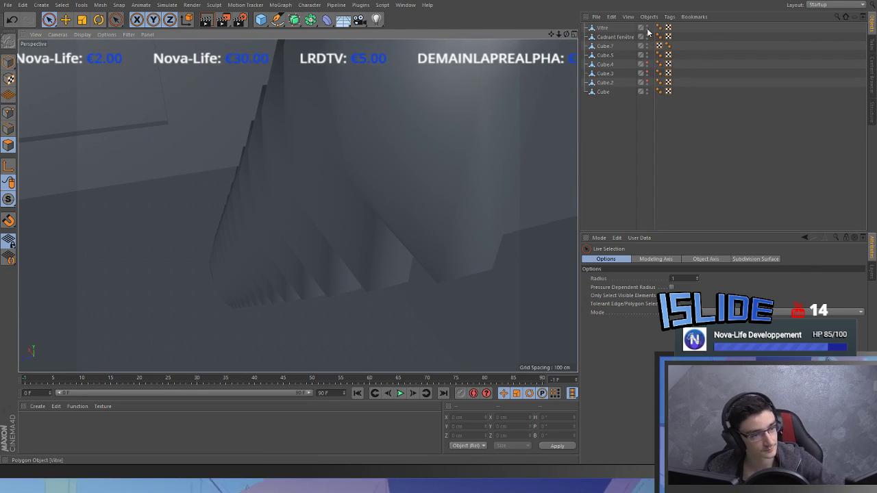
- Remove the Phong tags from the objects one at a time and check the staircase's shading
left_click(659, 92)
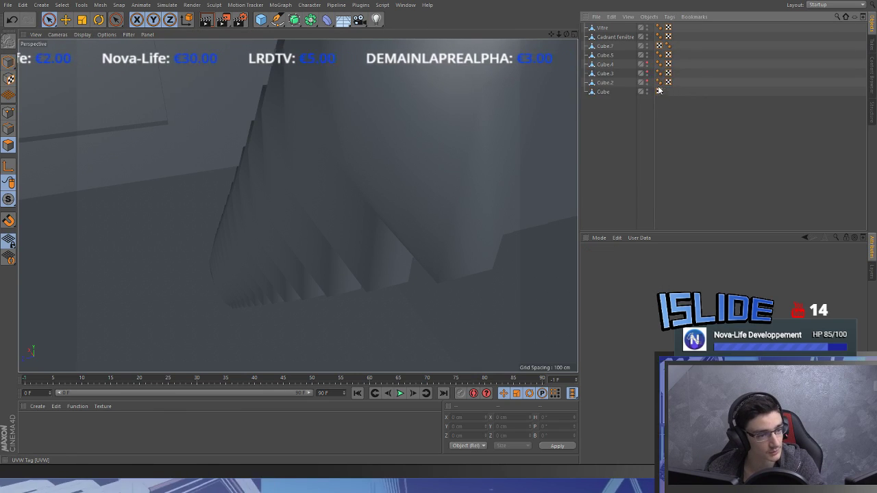
key("ctrl+z")
key("ctrl+z")
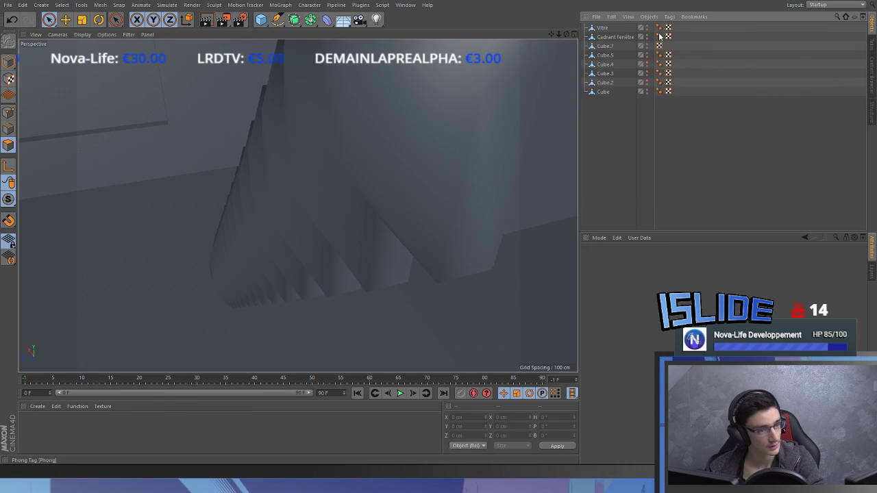
left_click(659, 37)
key("Delete")
left_click(659, 28)
key("Delete")
left_click(660, 55)
key("Delete")
left_click(660, 65)
key("Delete")
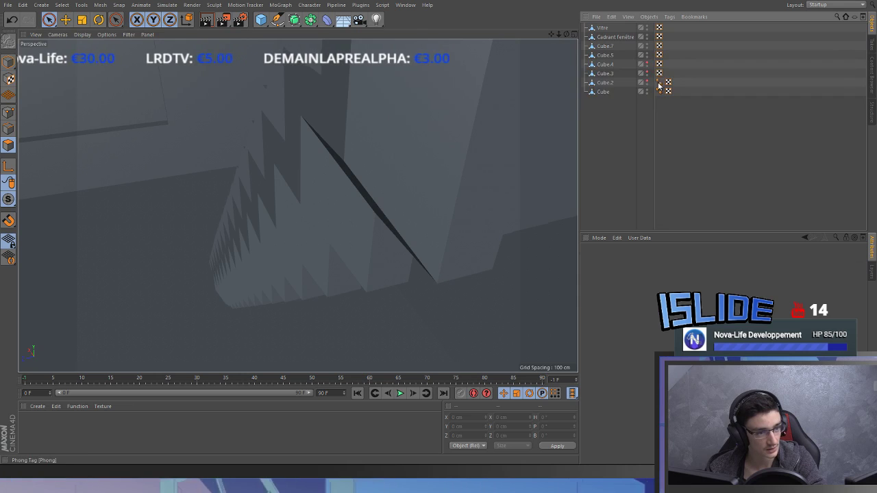
left_click(659, 84)
key("Delete")
left_click(659, 92)
key("Delete")
scroll(326, 182, "down", 6)
left_click_drag(327, 182, 420, 222, "alt")
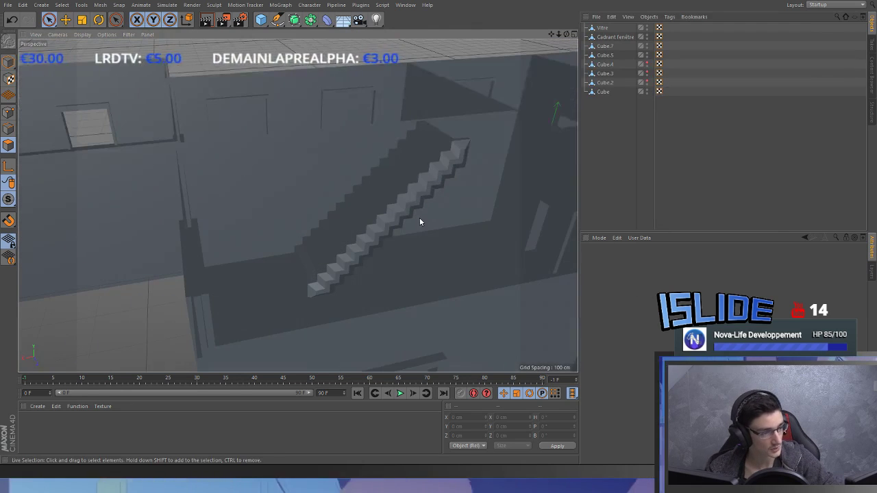
- Undo the individual Phong tag deletions and the inner extrusion of the staircase's stringer
key("ctrl+z")
key("ctrl+z")
key("ctrl+z")
key("ctrl+z")
key("ctrl+z")
key("ctrl+z")
key("ctrl+z")
key("ctrl+z")
key("ctrl+z")
key("ctrl+z")
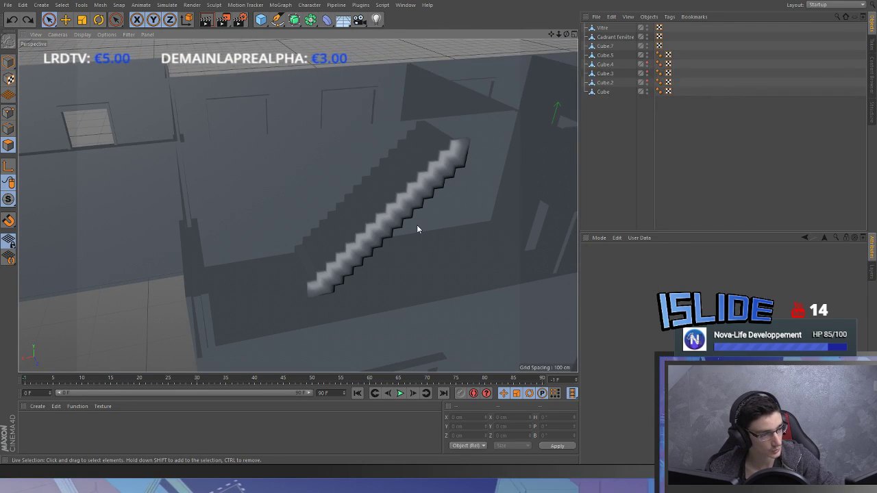
key("ctrl+z")
key("ctrl+z")
key("ctrl+z")
key("ctrl+z")
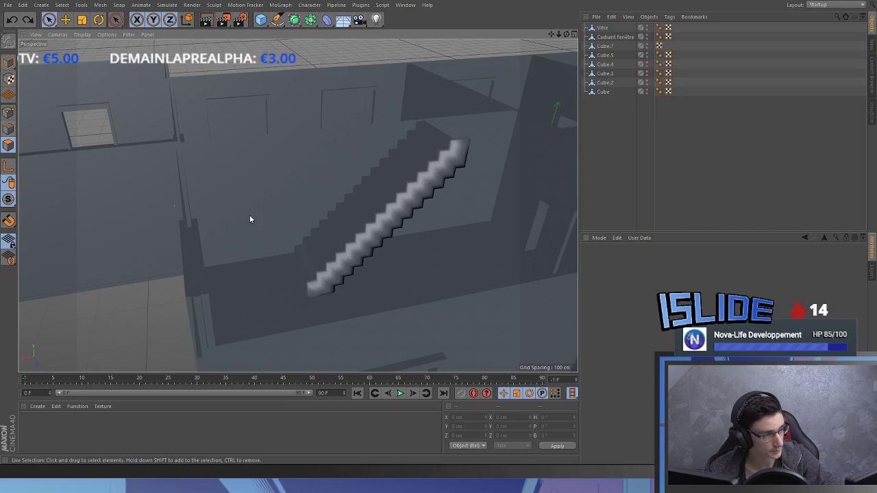
left_click(460, 230)
key("ctrl+z")
key("ctrl+z")
- Select the Phong tags of all objects together and delete them
left_click(661, 92)
left_click(661, 56, "shift")
key("Delete")
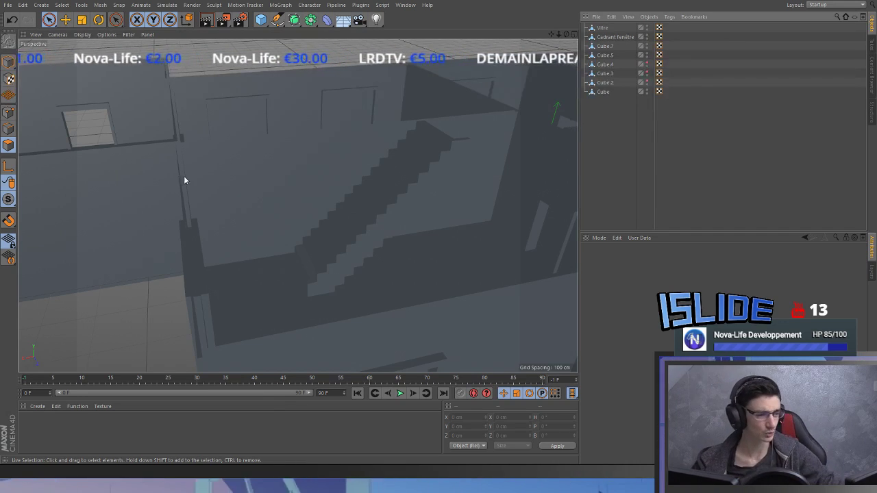
- Check the staircase without smoothing and set the viewport display to Gouraud Shading with lines
scroll(386, 158, "up", 5)
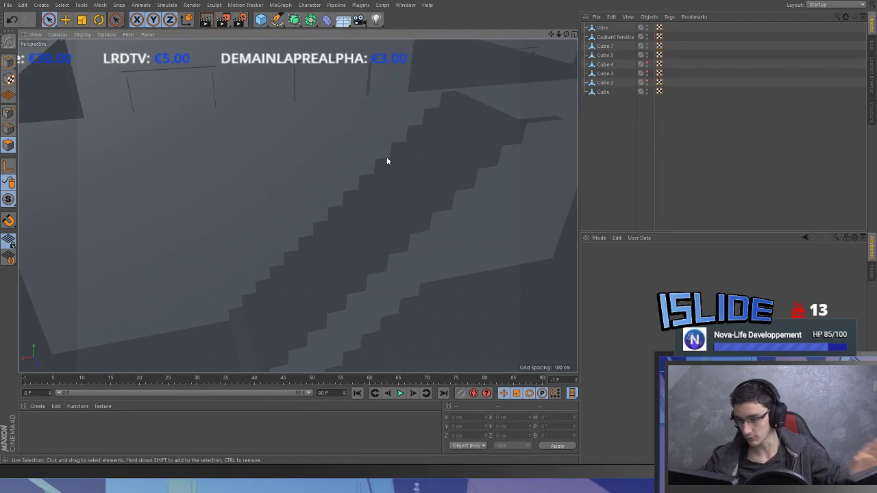
left_click_drag(360, 211, 363, 231, "alt")
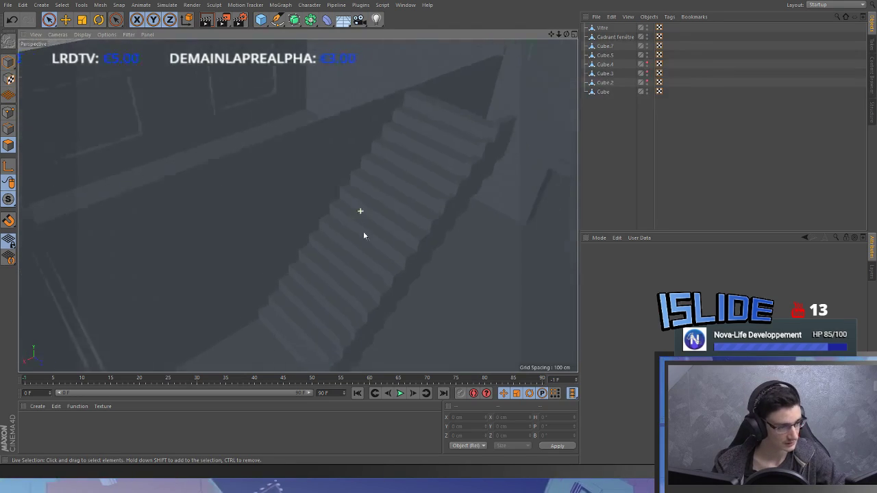
scroll(301, 204, "down", 4)
left_click_drag(299, 206, 251, 213, "alt")
scroll(250, 213, "down", 4)
left_click(83, 35)
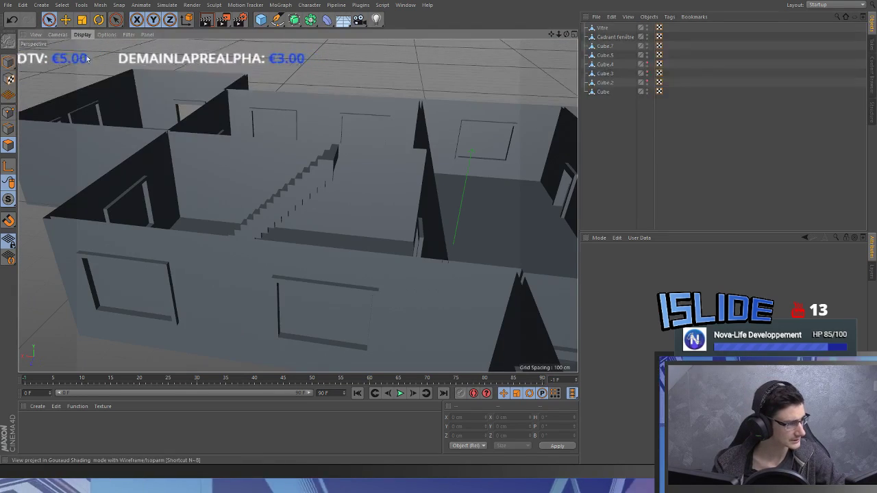
left_click(103, 55)
scroll(302, 183, "up", 4)
left_click_drag(302, 183, 335, 202, "alt")
scroll(352, 215, "down", 3)
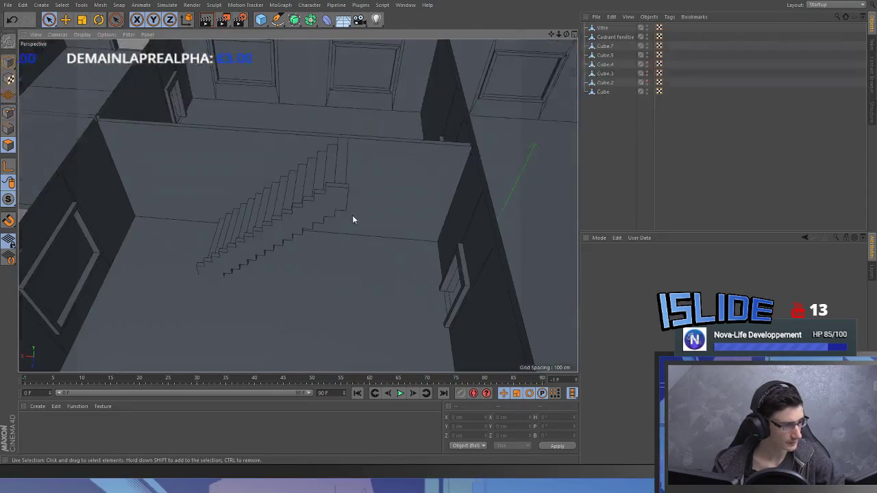
- Show the ceiling slab (Cube.2) and check the stairwell opening from above the house
left_click(647, 81)
left_click(647, 72)
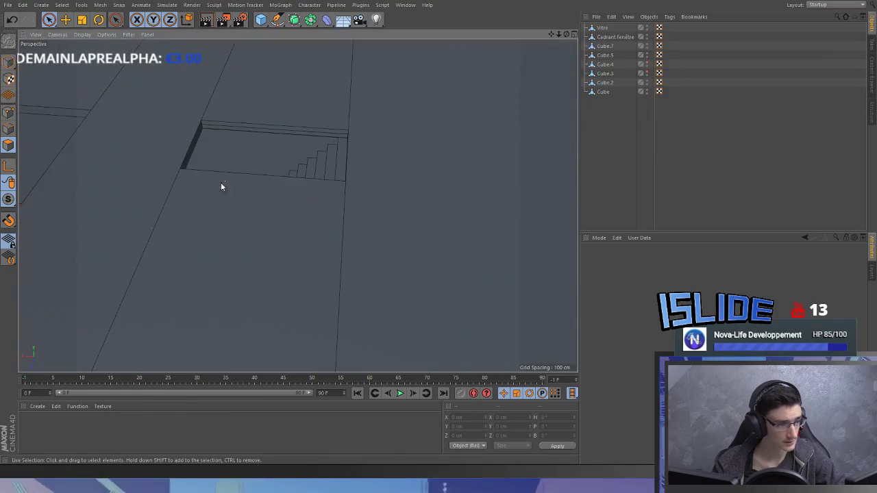
left_click_drag(221, 182, 352, 199, "alt")
scroll(346, 283, "down", 3)
left_click_drag(346, 283, 277, 250, "alt")
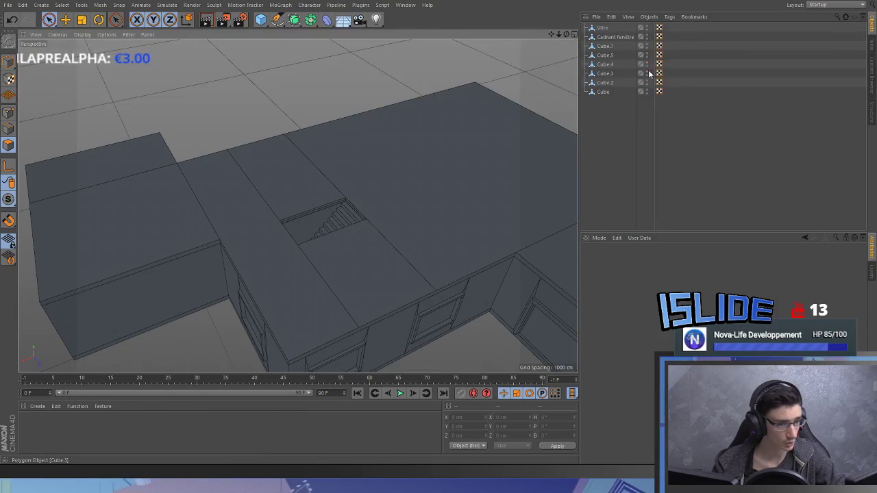
- Show the upper-floor block (Cube.3) and select its top face
left_click(647, 71)
left_click(125, 107)
left_click(13, 63)
left_click(199, 122)
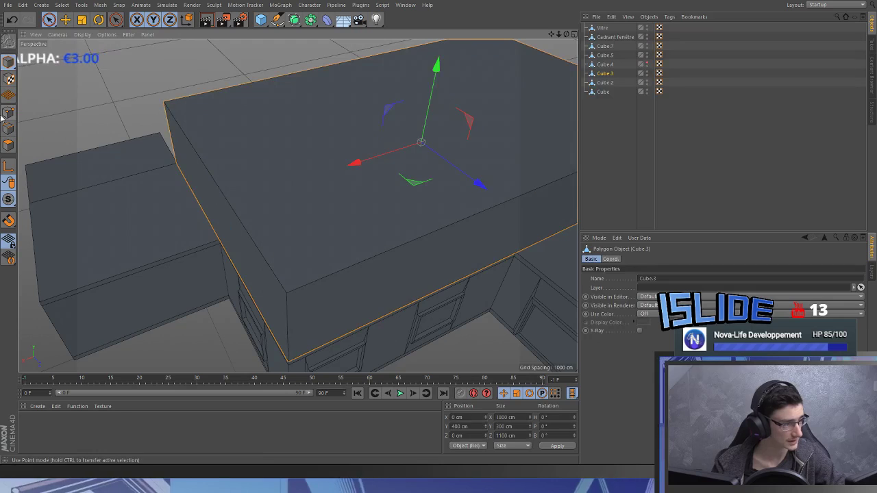
left_click(8, 146)
left_click(291, 146)
- Apply an Extrude Inner of 10 cm to the upper-floor block's top face
key("i")
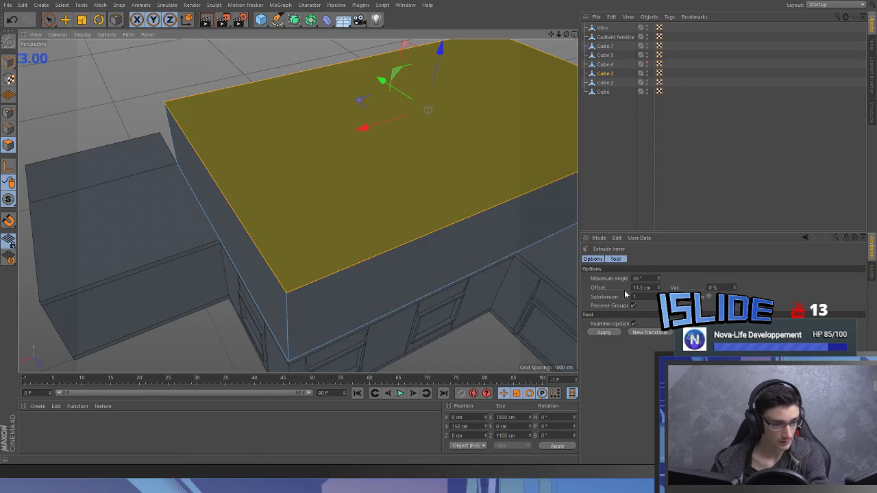
left_click_drag(651, 287, 627, 289)
type("10")
key("Return")
- Delete the inset top face to open the upper-floor block from above
key("d")
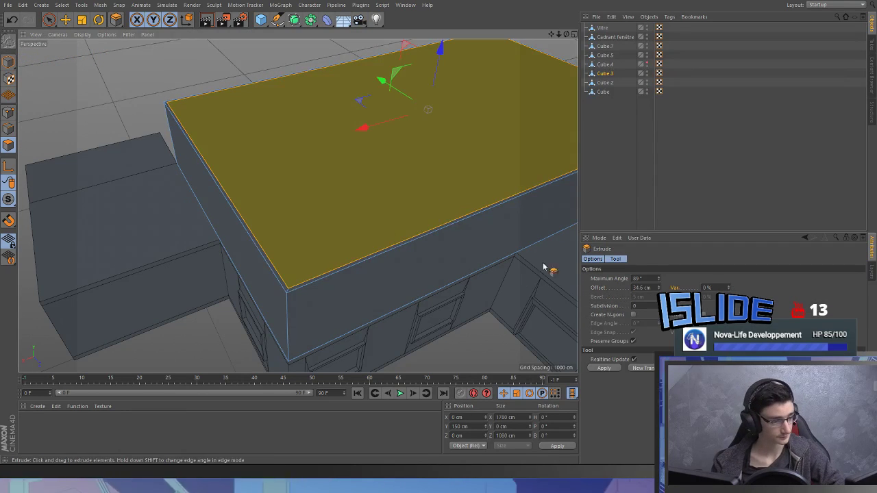
key("BackSpace")
key("Return")
key("Return")
key("space")
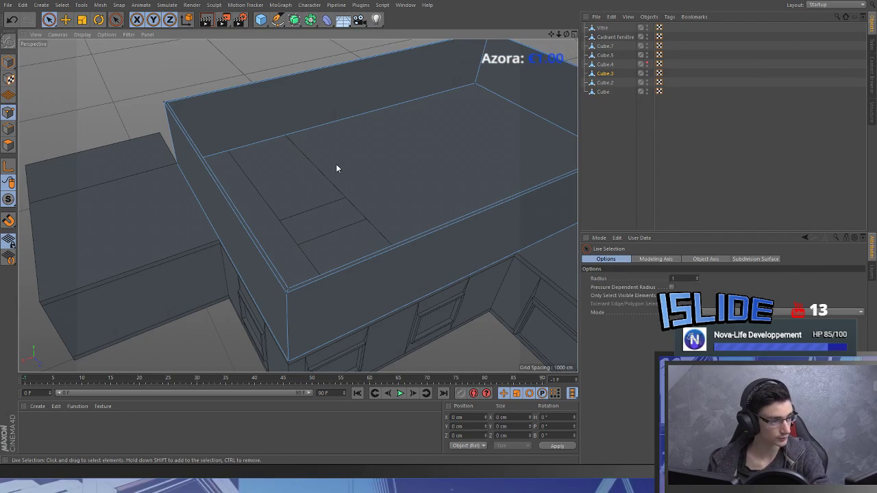
- Open up the floor of the upper-floor block so the stairwell opening below is uncovered
scroll(332, 240, "up", 4)
left_click_drag(330, 185, 3, 112, "alt")
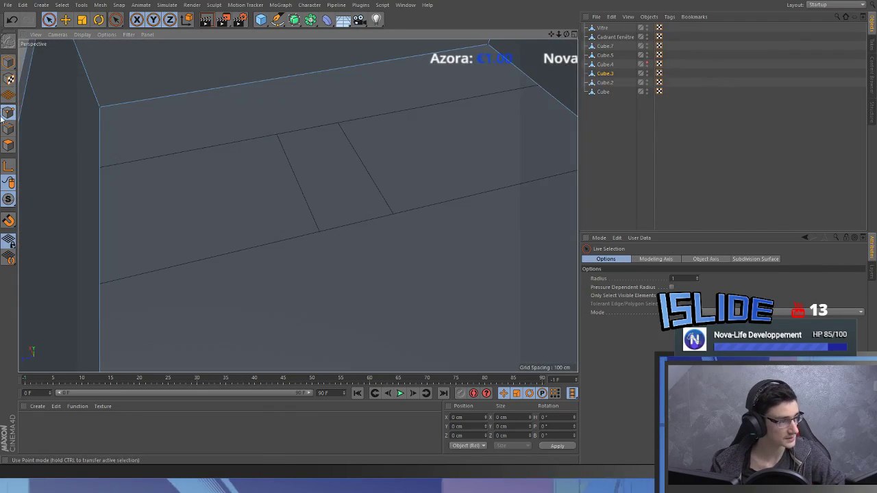
scroll(258, 190, "down", 10)
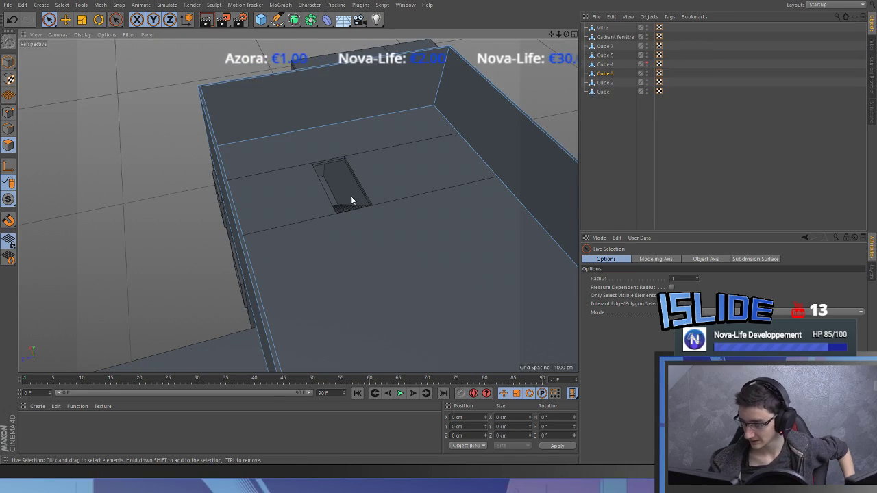
- Examine the staircase and the stairwell opening from inside the upper floor
scroll(274, 194, "down", 2)
scroll(338, 195, "up", 6)
left_click_drag(355, 233, 377, 194, "alt")
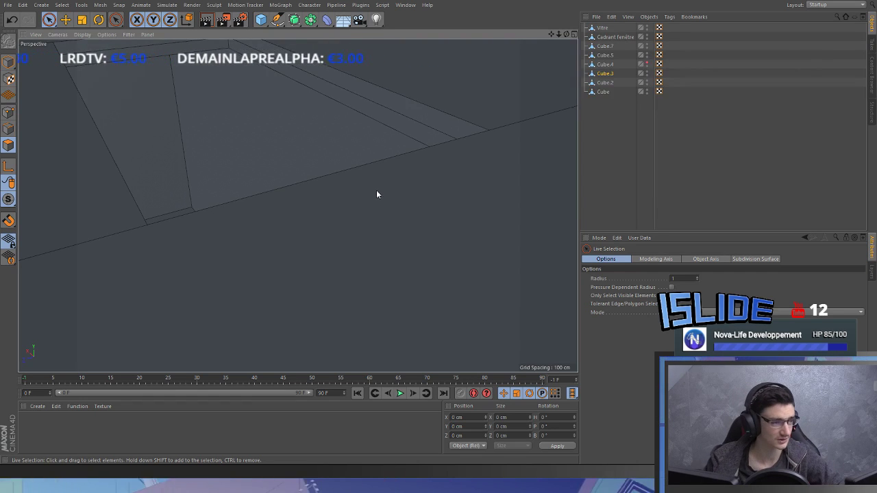
scroll(329, 211, "down", 10)
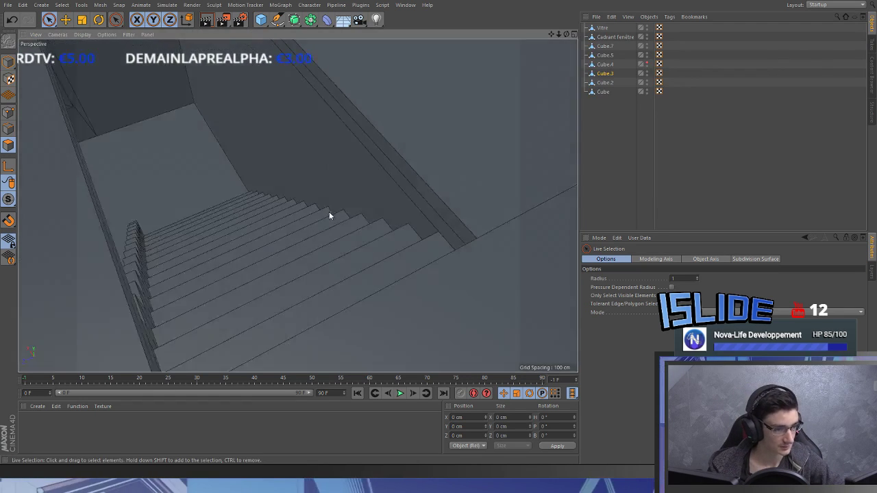
scroll(331, 265, "up", 5)
left_click_drag(330, 265, 303, 246, "alt")
scroll(328, 264, "down", 4)
scroll(333, 178, "up", 3)
left_click_drag(333, 178, 134, 144, "alt")
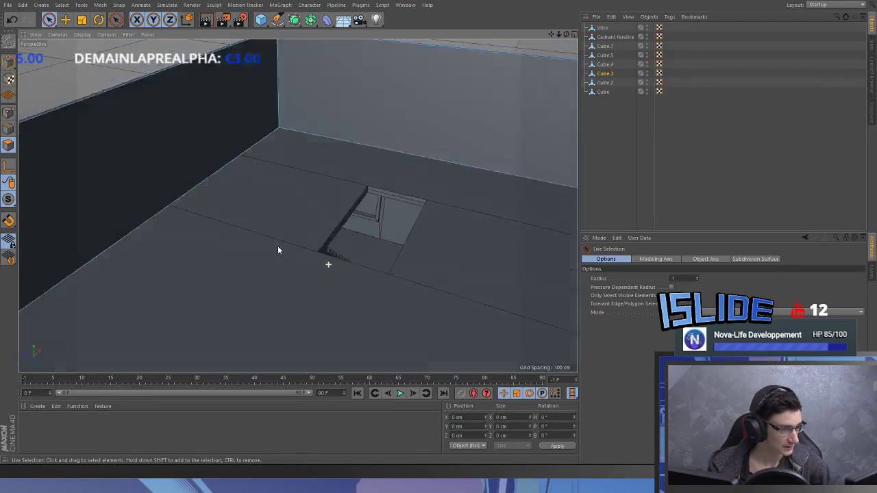
- Cut a narrow vertical strip into the selected long inner wall face using the Knife's Plane mode with 2 cuts
scroll(299, 206, "down", 5)
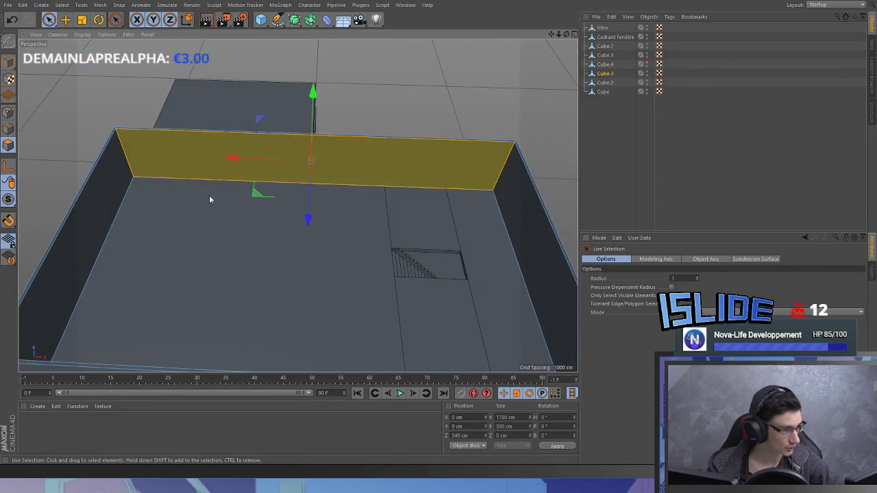
key("k")
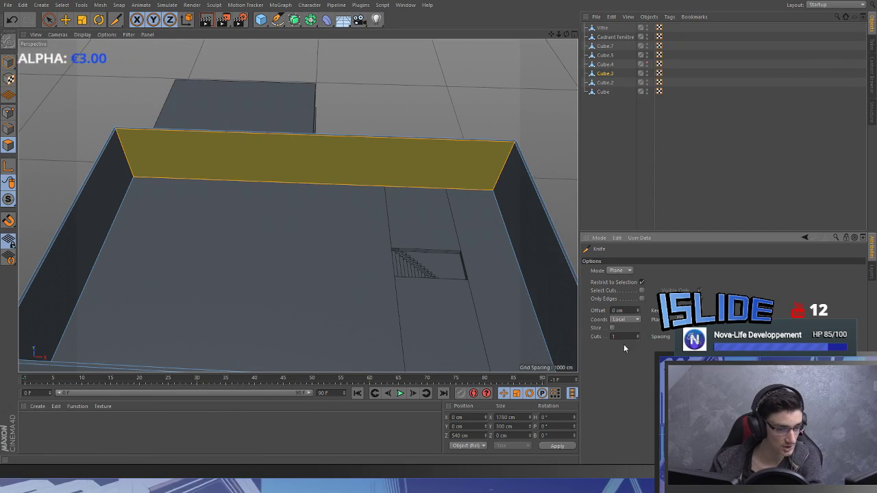
middle_click_drag(268, 198, 294, 147, "alt")
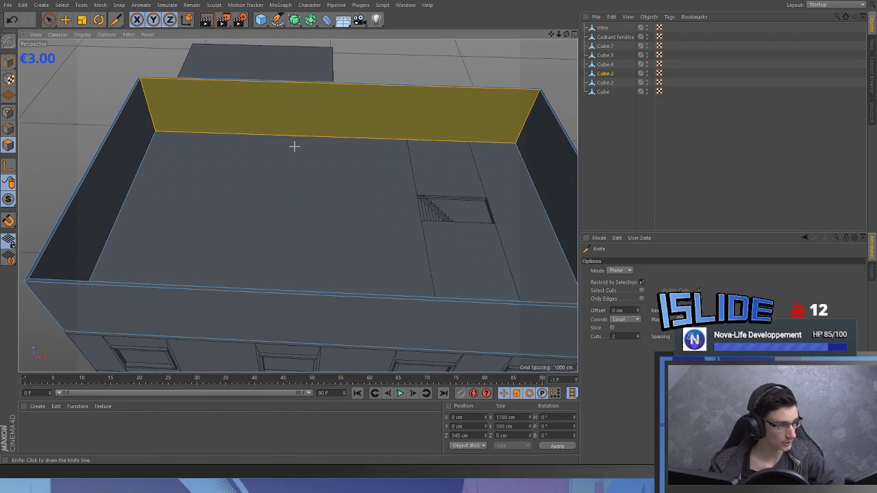
left_click(266, 116)
key("d")
key("space")
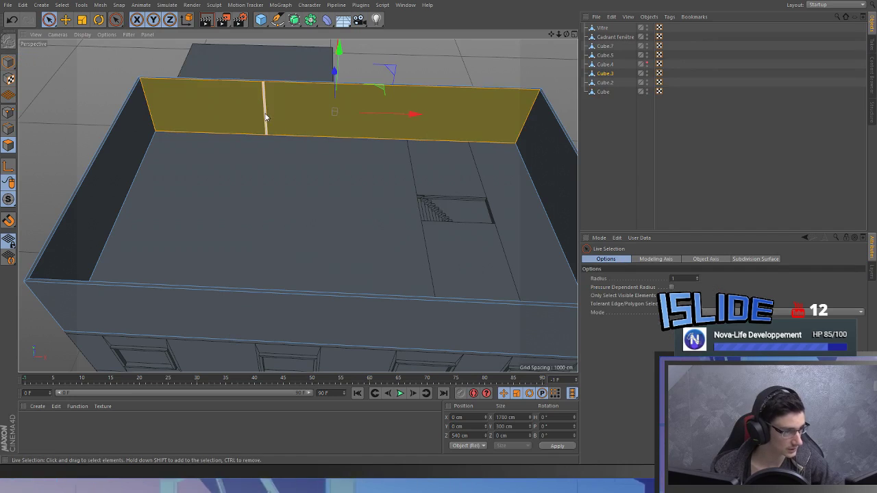
- Extrude the narrow strip across the upper floor to the opposite wall as a partition
left_click_drag(395, 202, 426, 194, "alt")
left_click(232, 153)
key("d")
left_click_drag(232, 155, 377, 156)
key("9")
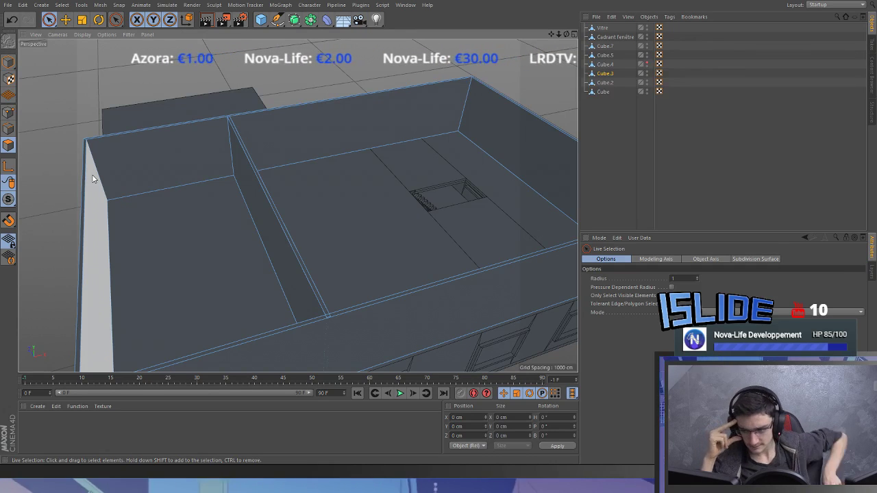
- Cut a narrow vertical strip into the partition face on the stairwell side and select the strip
left_click_drag(94, 179, 211, 128, "alt")
left_click(216, 142)
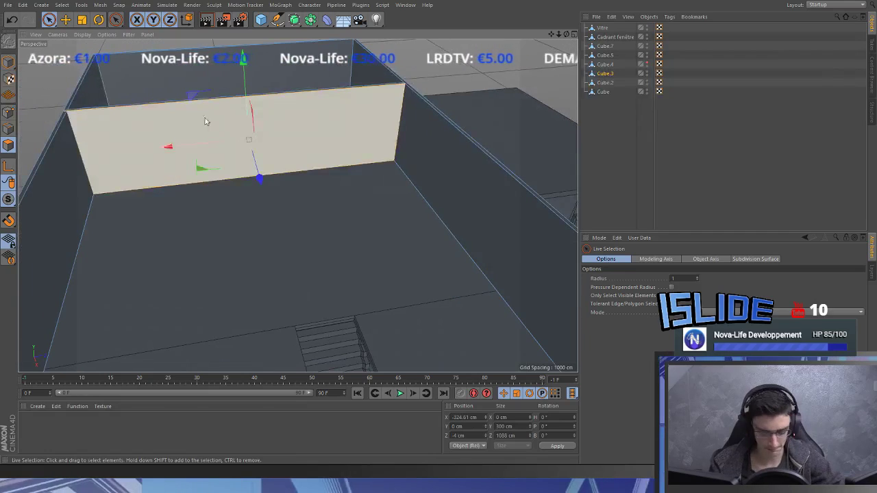
key("k")
left_click_drag(245, 167, 652, 121, "alt")
key("space")
left_click(241, 121)
- Extrude the strip from the first partition to the end wall as a second, perpendicular partition beside the stairwell
key("d")
key("ctrl+z")
left_click_drag(288, 246, 703, 246)
key("space")
left_click(209, 263)
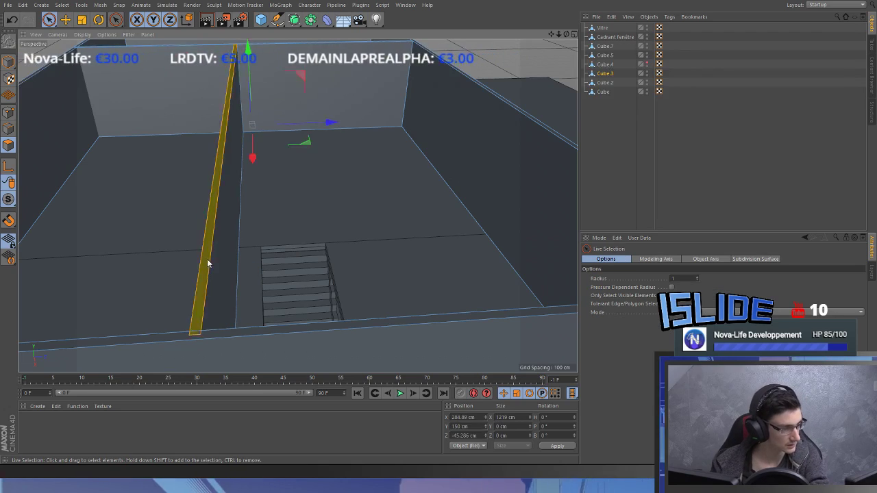
key("ctrl+z")
- Examine the partitions and their joints with the outer walls from several sides
scroll(207, 294, "down", 2)
scroll(219, 304, "down", 3)
scroll(131, 148, "up", 5)
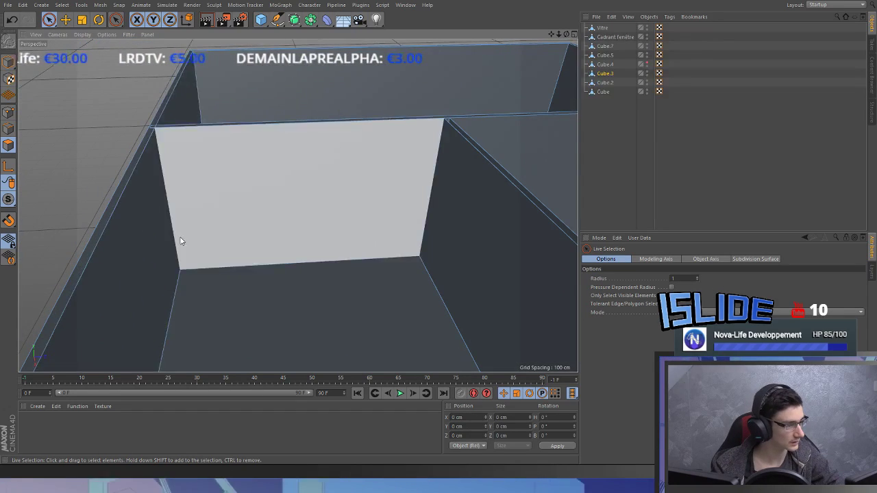
left_click(152, 129)
scroll(143, 137, "down", 3)
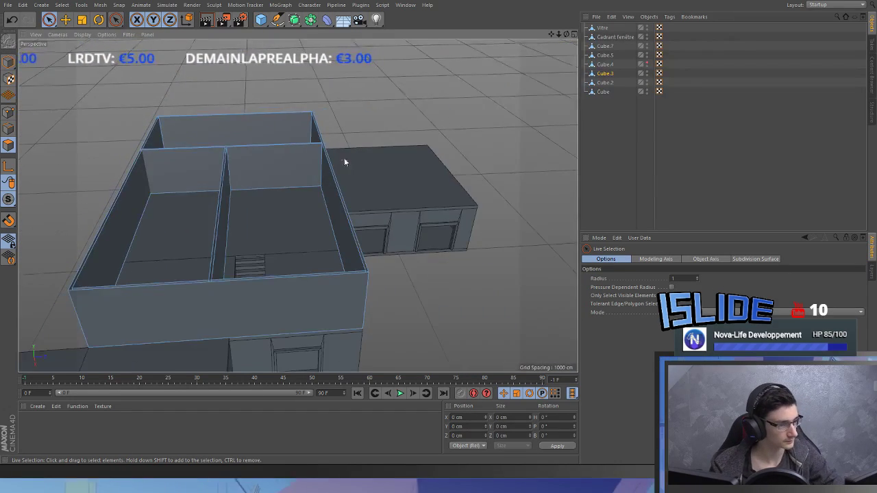
scroll(343, 157, "up", 4)
scroll(308, 197, "down", 4)
scroll(257, 339, "up", 4)
scroll(314, 237, "down", 2)
left_click_drag(297, 206, 261, 186, "alt")
scroll(236, 248, "up", 4)
scroll(281, 233, "down", 3)
scroll(289, 204, "up", 4)
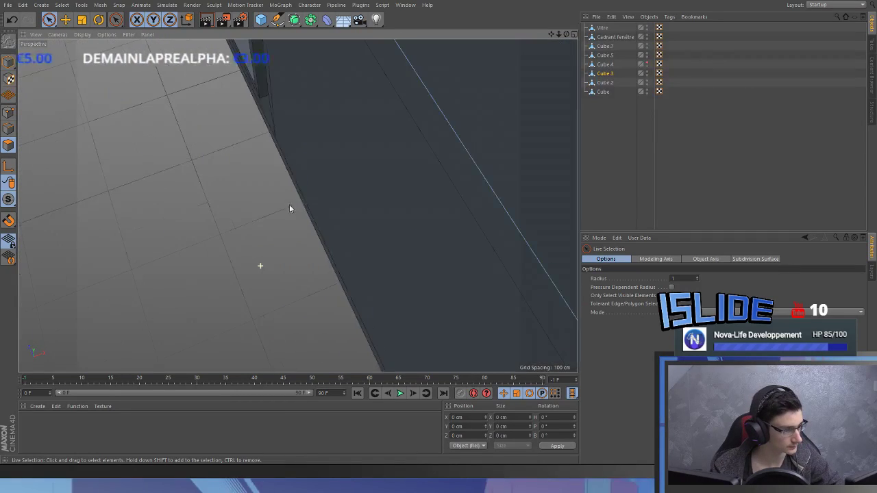
scroll(367, 216, "up", 1)
scroll(343, 221, "up", 2)
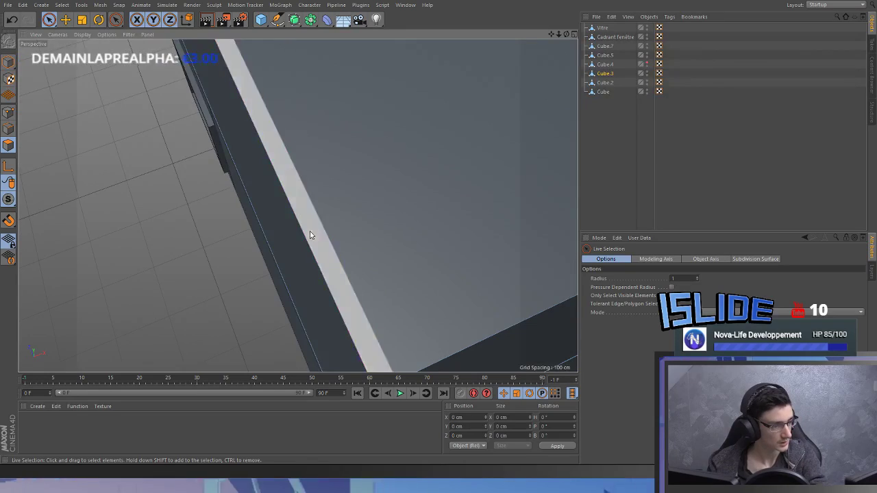
scroll(310, 231, "down", 5)
left_click_drag(373, 155, 484, 270, "alt")
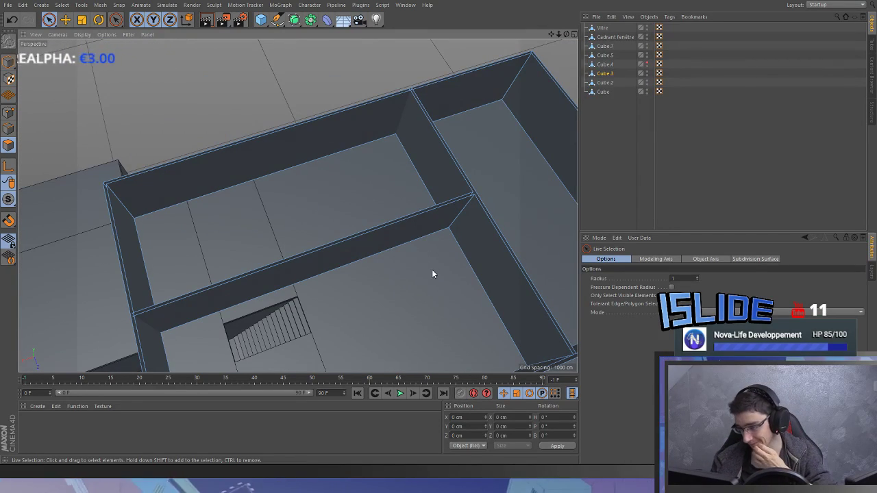
- Cut a 10 cm wide vertical strip into the second partition's face on the side away from the stairwell
left_click_drag(433, 259, 228, 193, "alt")
left_click_drag(316, 217, 198, 239, "alt")
left_click(329, 278)
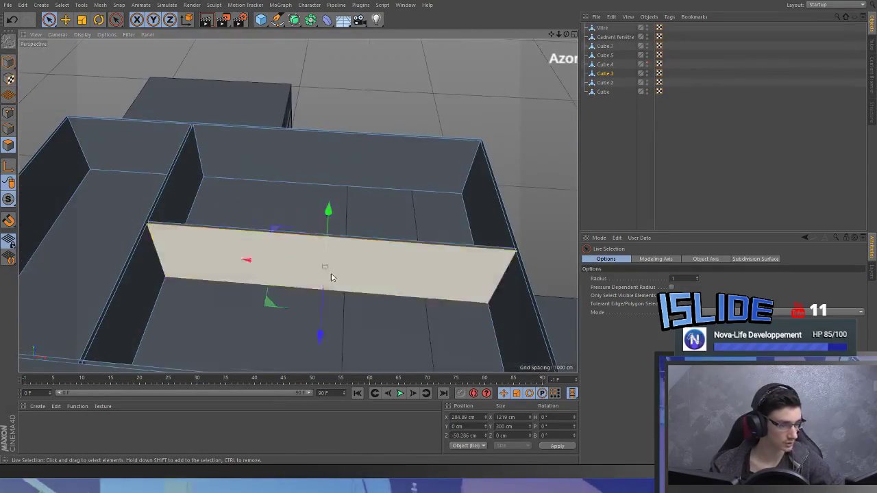
left_click_drag(328, 279, 254, 260, "alt")
key("k")
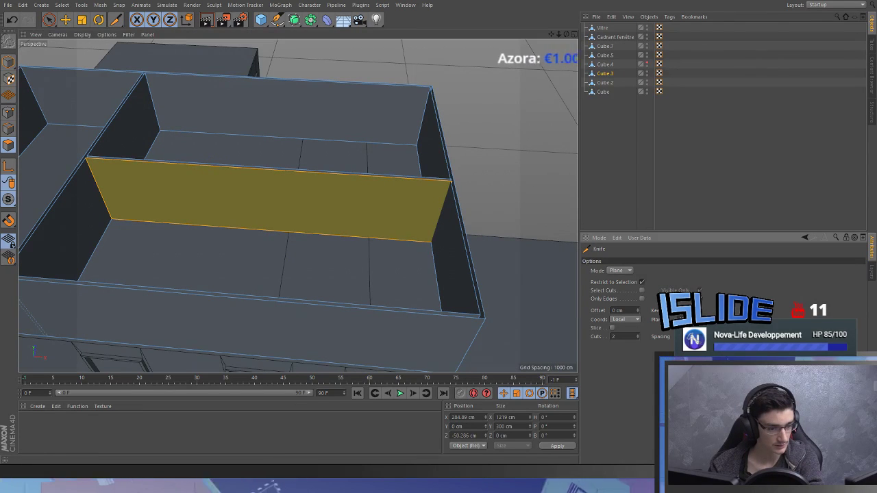
scroll(342, 240, "down", 5)
left_click_drag(293, 201, 270, 196, "alt")
scroll(302, 201, "up", 3)
key("space")
left_click_drag(304, 225, 264, 199, "alt")
middle_click_drag(264, 199, 288, 286, "alt")
left_click_drag(288, 286, 346, 226, "alt")
key("space")
left_click_drag(303, 258, 325, 291, "alt")
left_click(302, 275)
key("space")
- Extrude the 10 cm strip by 496 cm to the outer wall as a third partition and delete its end face
left_click(303, 277)
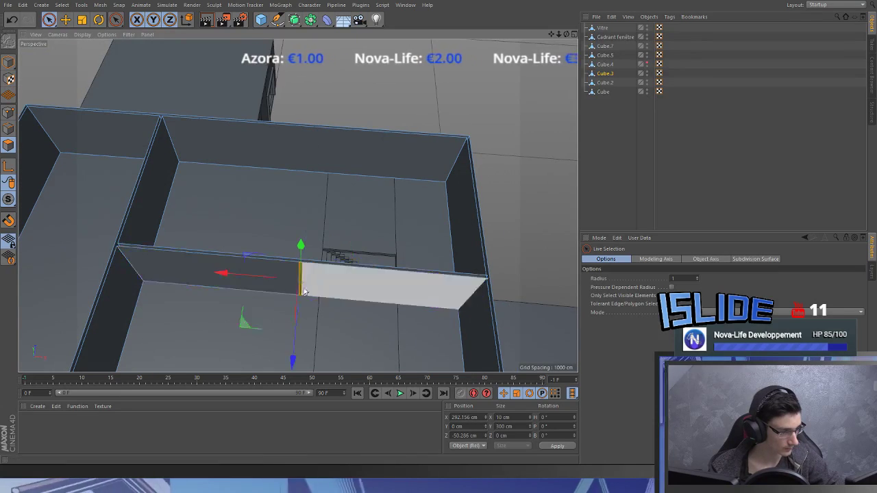
middle_click_drag(303, 277, 298, 157, "alt")
key("d")
left_click_drag(298, 158, 375, 159)
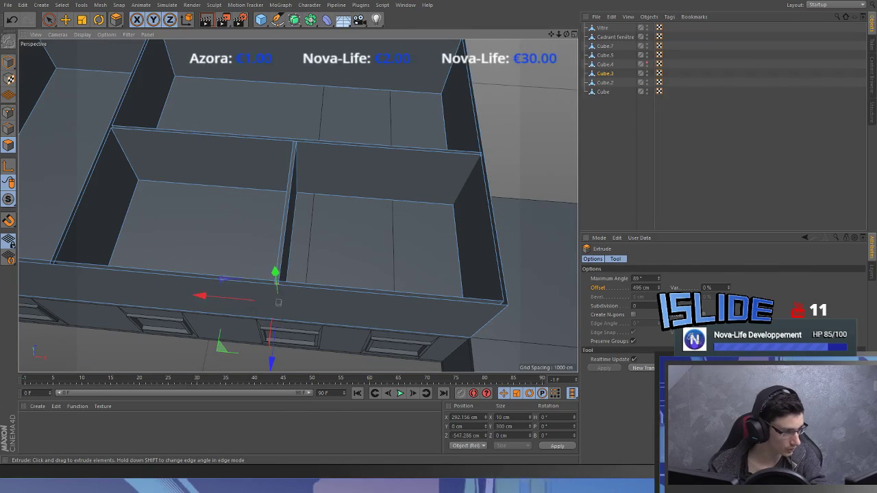
key("Delete")
key("space")
left_click(292, 193)
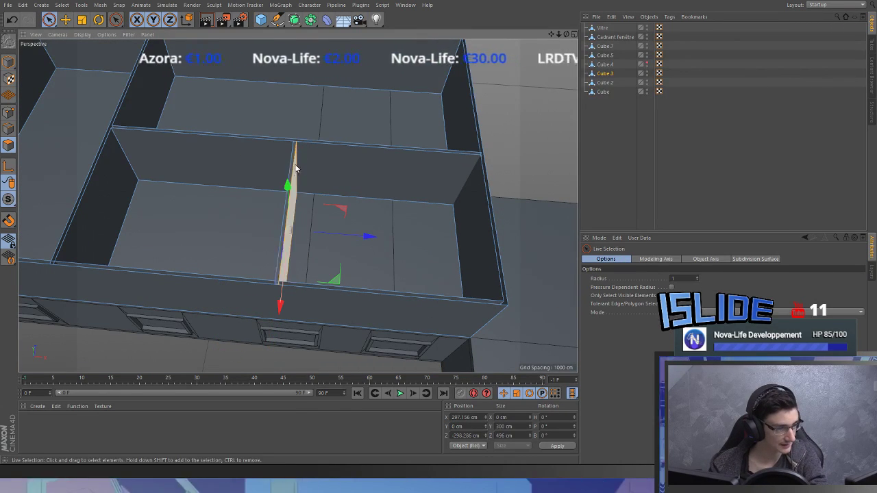
- Select the partition faces around the stairwell hall and cut door-width strips near both ends of the long partition
left_click(217, 152)
left_click_drag(339, 170, 387, 164, "alt")
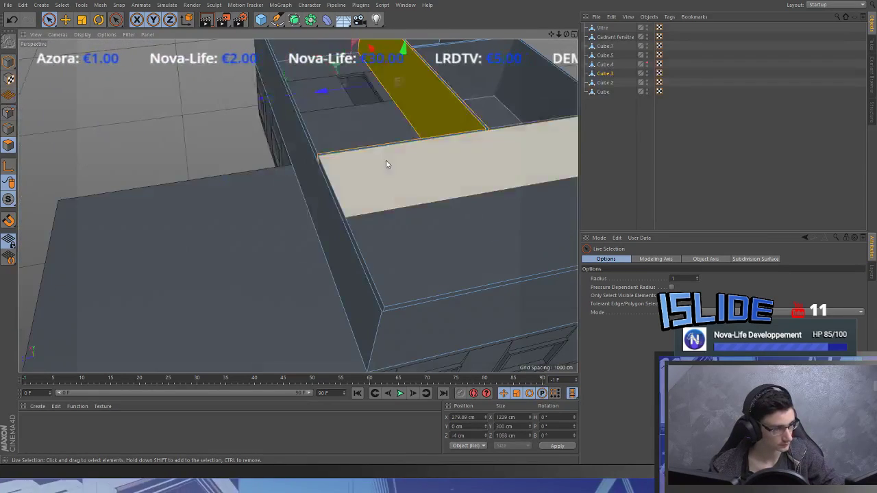
middle_click_drag(387, 164, 274, 204, "alt")
key("k")
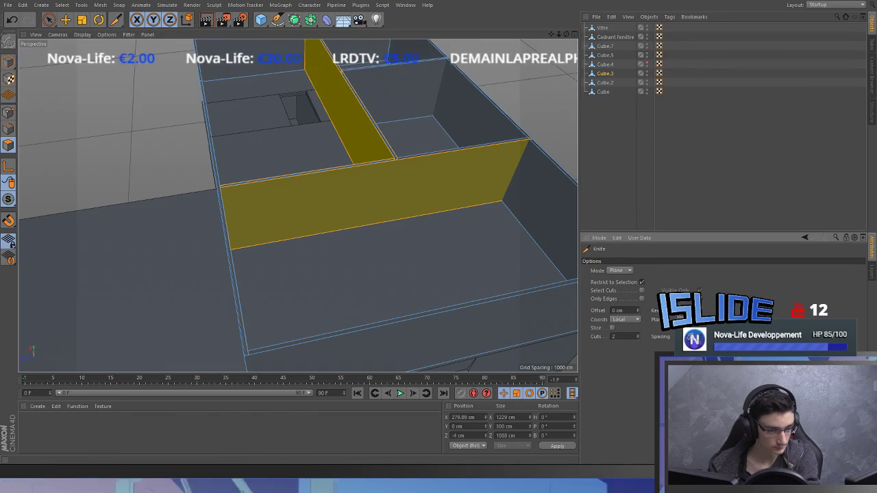
left_click_drag(278, 158, 301, 224, "alt")
left_click(449, 226)
left_click(267, 204)
key("space")
- Cut a door-width strip into the crossing partition at the end of the stairwell hall
middle_click_drag(389, 230, 281, 181, "alt")
left_click(519, 231, "shift")
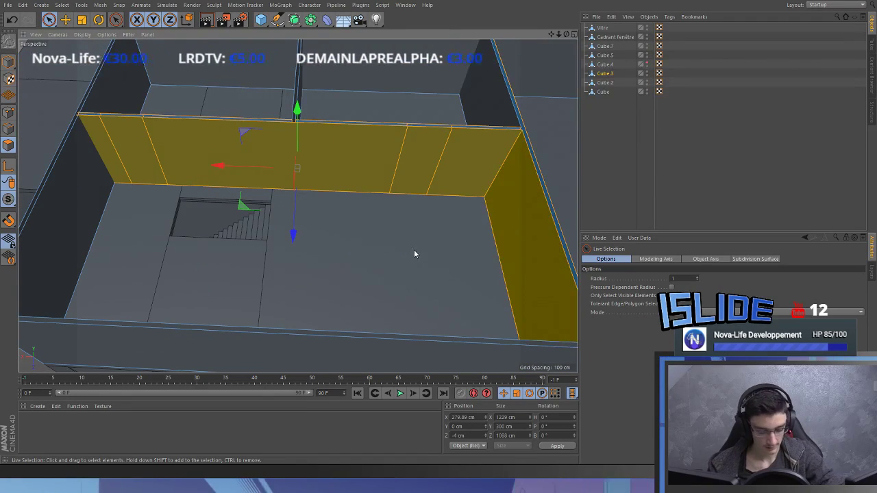
key("space")
left_click_drag(375, 235, 317, 160, "alt")
left_click(433, 186)
key("space")
- Select the door-width strips on both sides of the hall partitions and apply an Extrude Inner of 10 cm
left_click(437, 195)
left_click(315, 159, "shift")
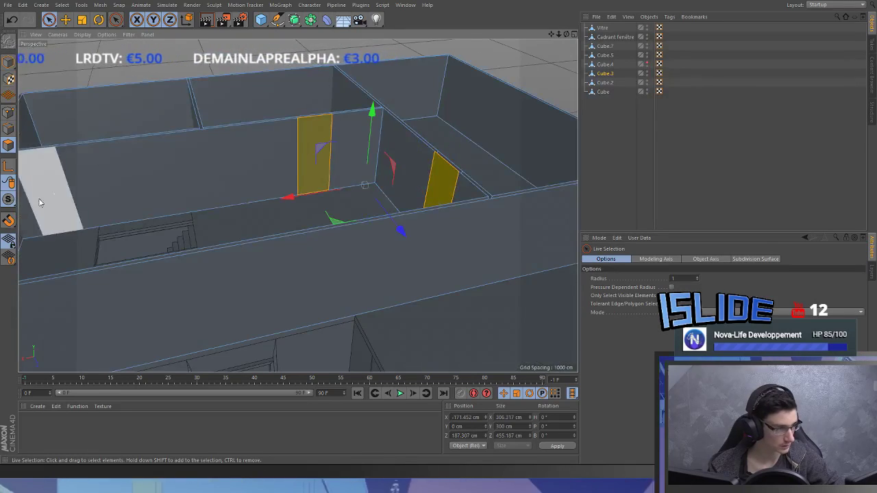
left_click(59, 192, "shift")
left_click_drag(107, 192, 345, 204, "alt")
left_click_drag(144, 169, 442, 184, "alt")
left_click(298, 158, "shift")
left_click_drag(298, 205, 432, 192, "alt")
left_click(230, 201, "shift")
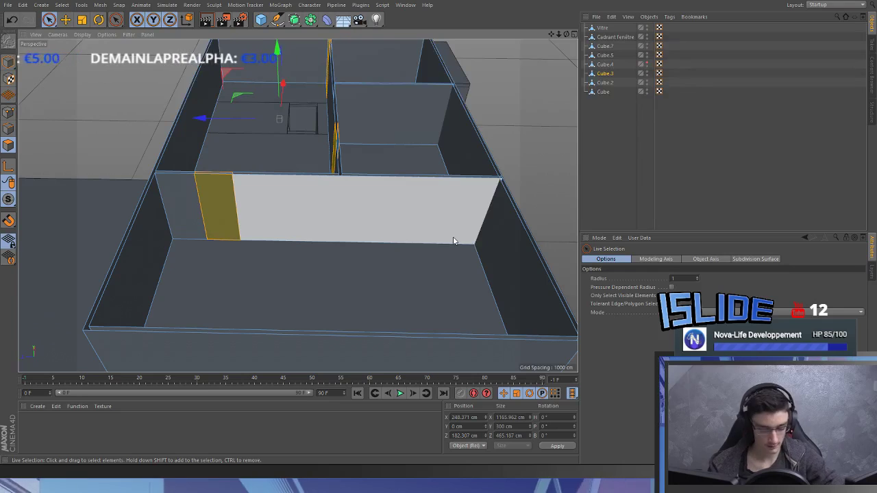
key("i")
left_click(604, 332)
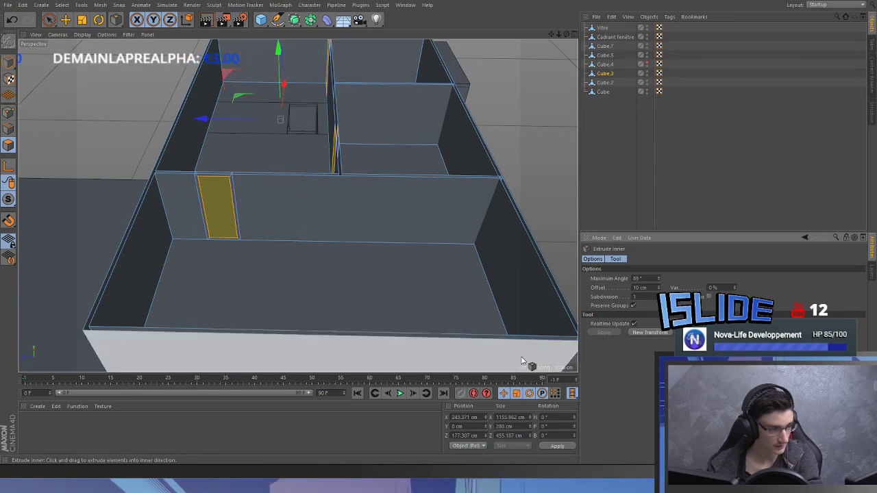
- Set the height of the inset door faces to 160 cm and lower them to Y -70 cm at floor level
left_click(520, 429)
type("160")
key("Return")
left_click_drag(277, 48, 322, 73)
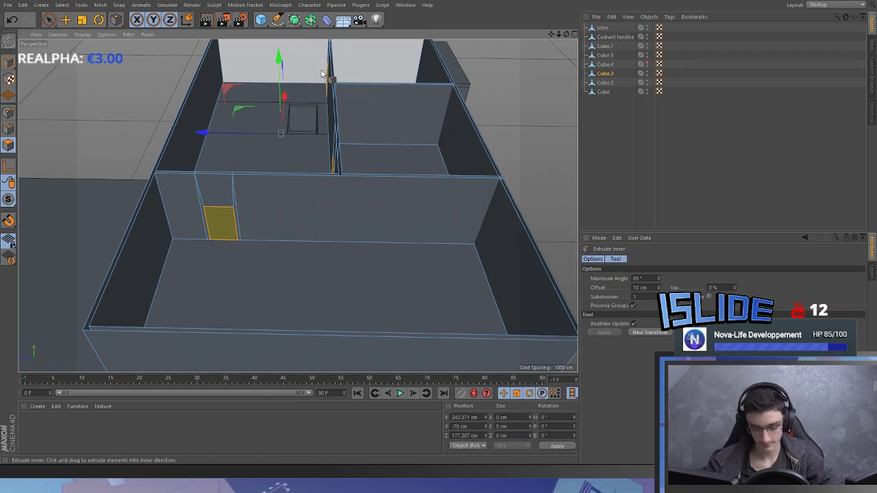
- Split the door faces off into a separate object and extrude them by 10 cm
key("u")
key("p")
key("ctrl+a")
key("d")
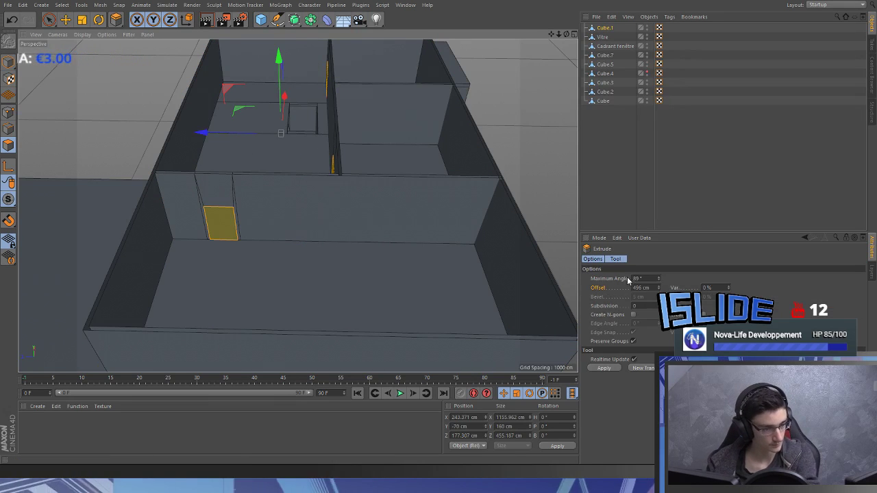
double_click(647, 288)
type("10")
key("Return")
- Apply an Extrude Inner of 10 cm to the door faces and lower the inner faces to Y -80 cm
key("i")
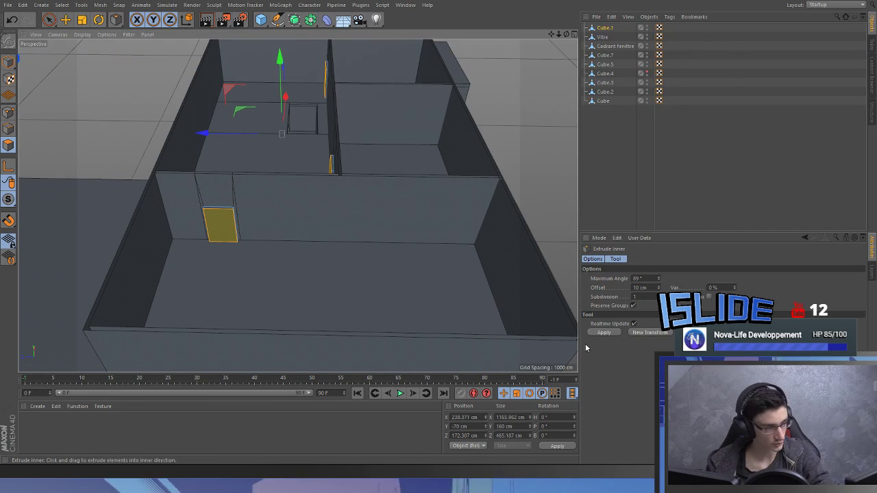
left_click(609, 333)
scroll(135, 218, "up", 5)
left_click_drag(272, 244, 275, 226, "alt")
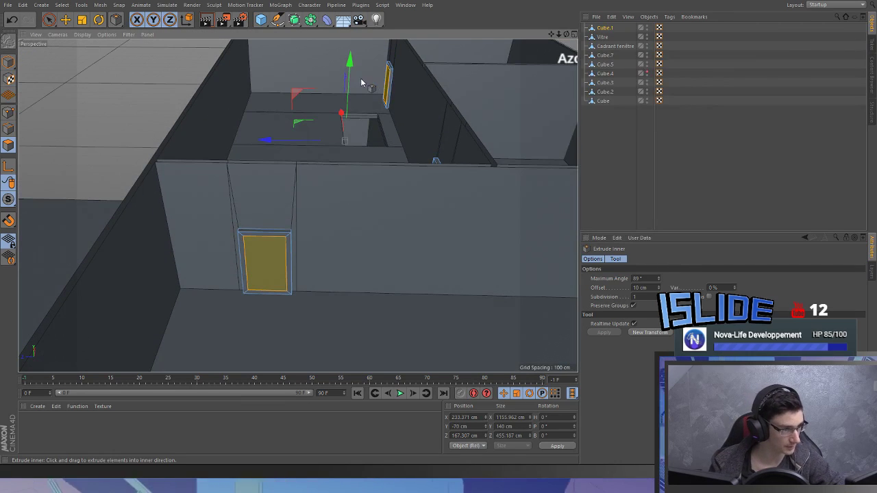
left_click_drag(348, 91, 348, 95)
- Extrude the inner door faces by -15 cm and delete them to leave open door frames
key("d")
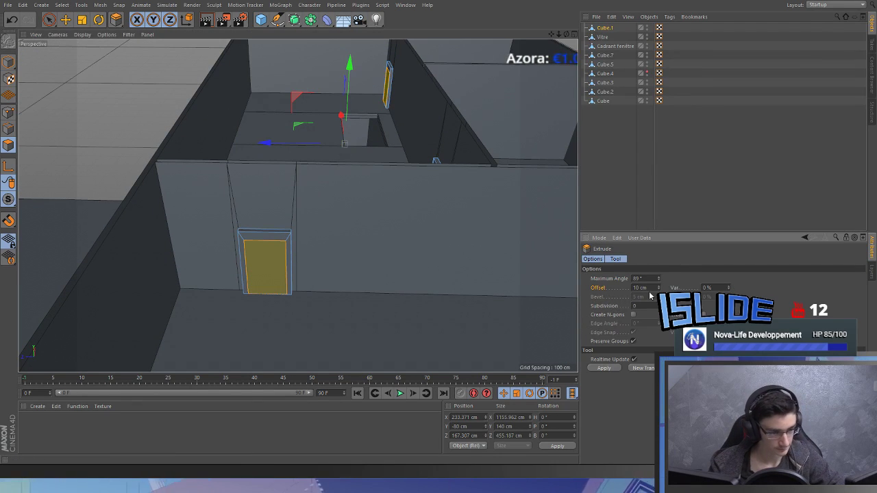
key("Delete")
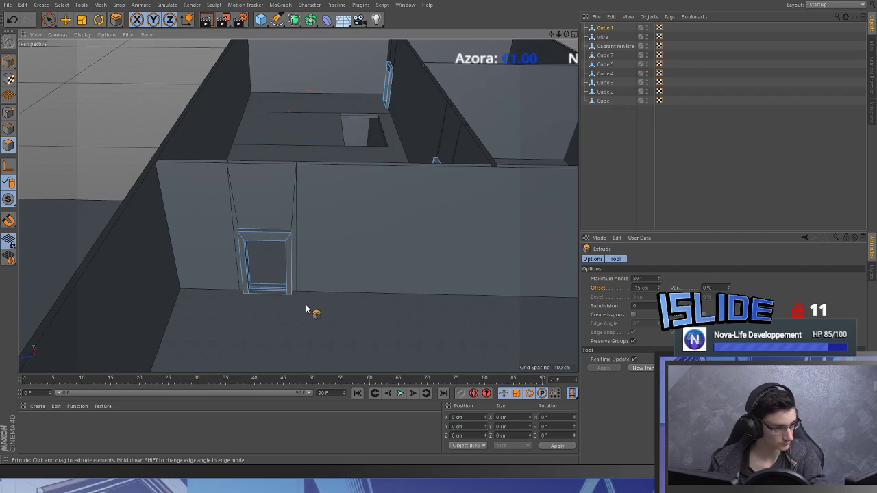
key("9")
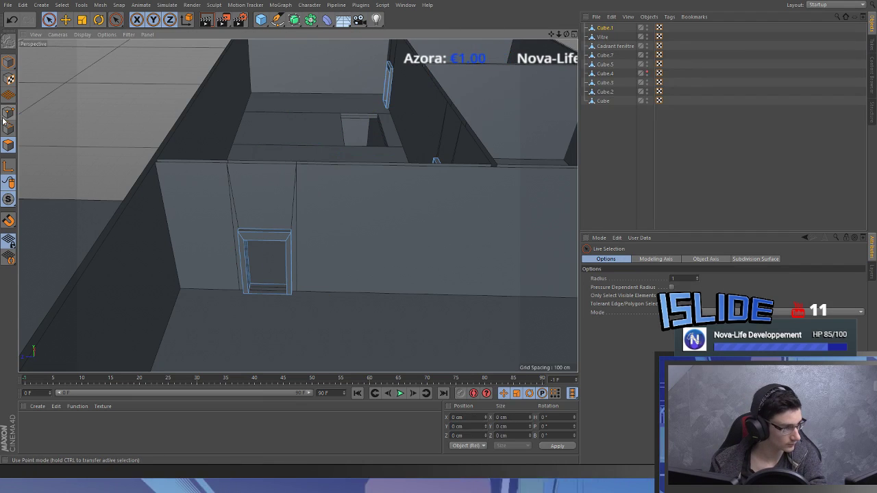
- Delete the leftover edge across the bottom of the door frame in the partition wall
left_click(9, 129)
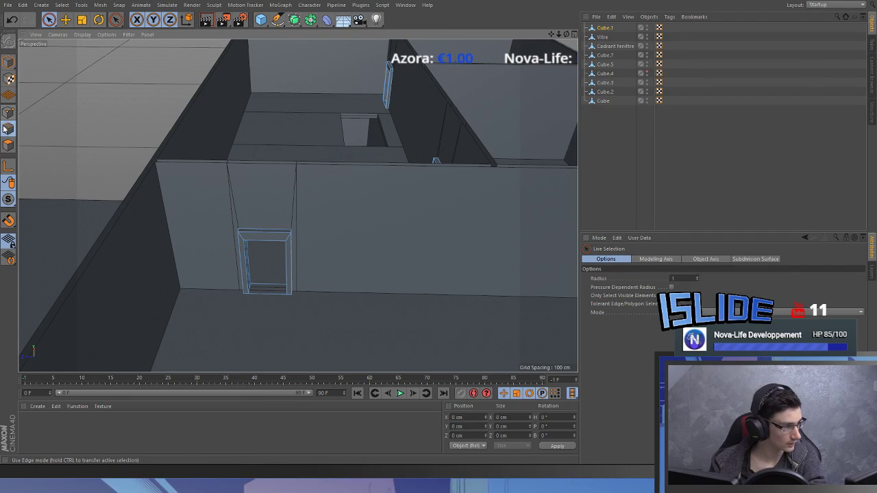
middle_click_drag(272, 315, 267, 300)
left_click(268, 298)
key("Delete")
- Examine the door openings and room layout across the upper floor from several angles
scroll(264, 286, "down", 5)
left_click_drag(395, 181, 361, 152, "alt")
scroll(362, 151, "up", 5)
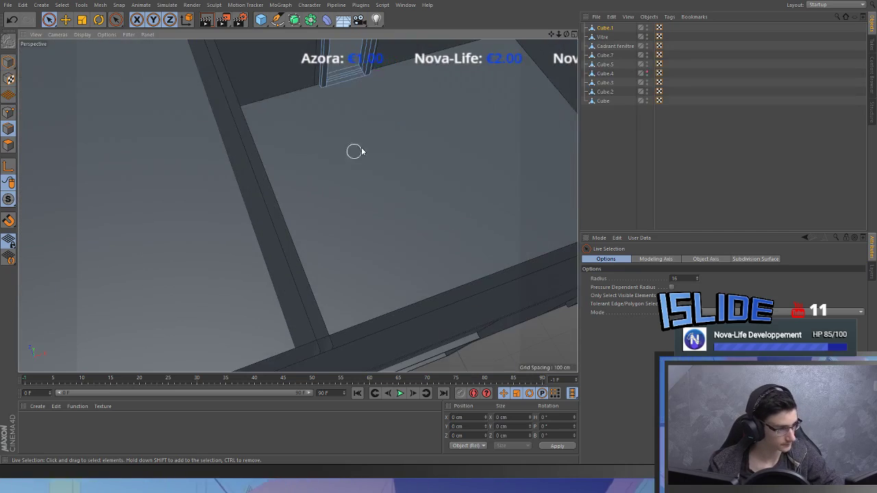
scroll(336, 164, "down", 2)
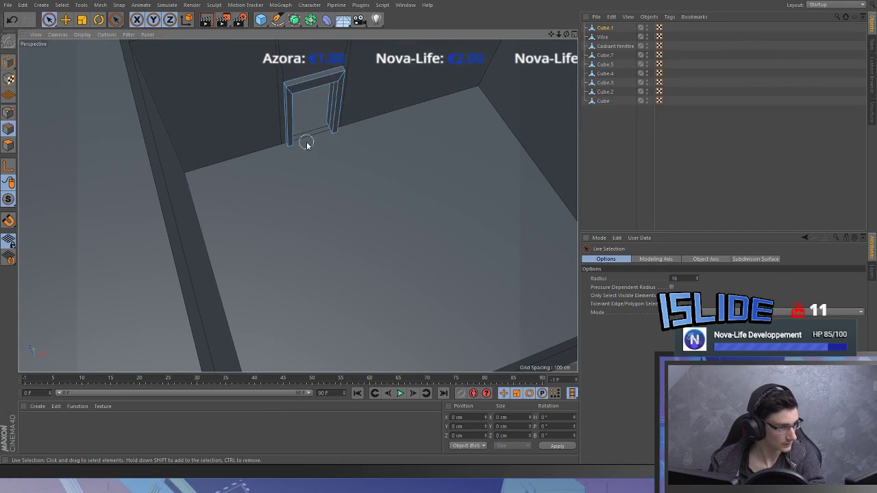
scroll(368, 160, "down", 5)
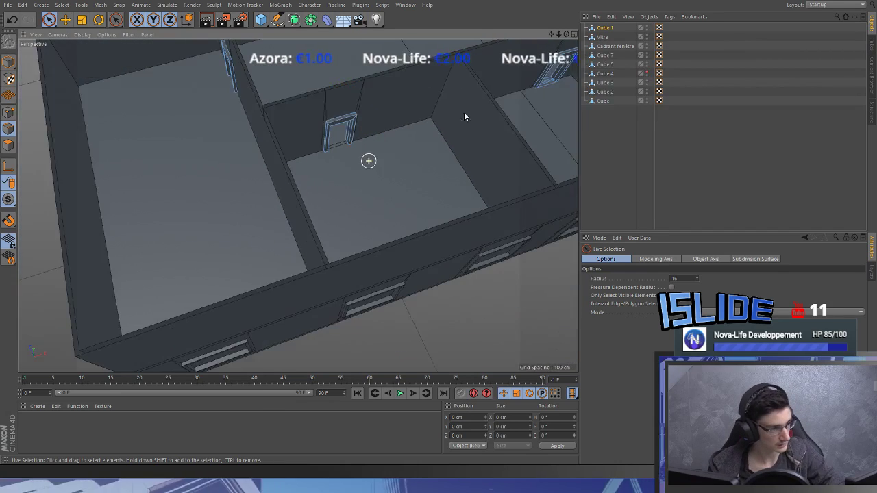
middle_click_drag(464, 115, 217, 229, "alt")
scroll(217, 228, "up", 2)
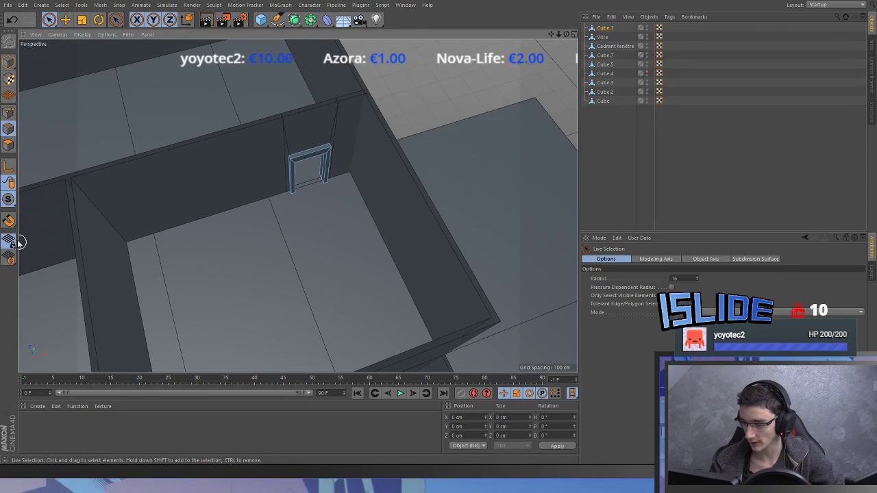
middle_click_drag(274, 196, 390, 160, "alt")
scroll(352, 233, "down", 5)
left_click_drag(390, 160, 304, 174, "alt")
left_click_drag(336, 220, 228, 183, "alt")
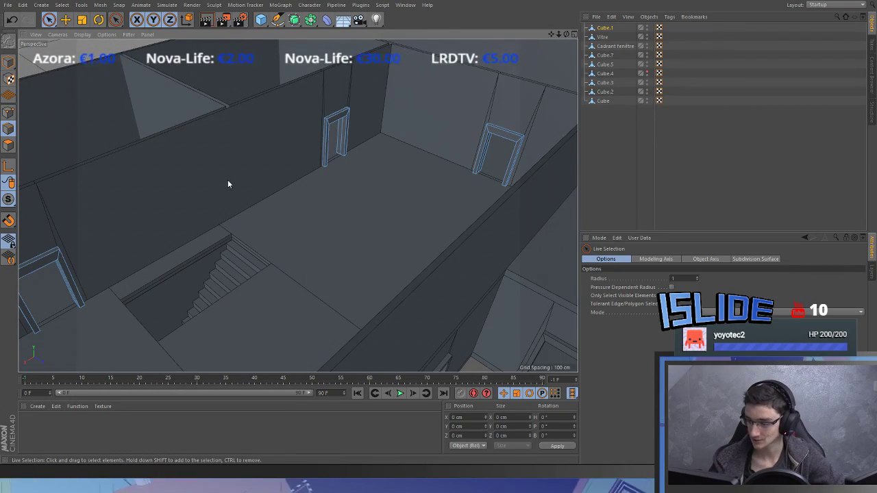
left_click_drag(392, 214, 374, 228, "alt")
scroll(301, 298, "down", 5)
left_click_drag(302, 298, 241, 300, "alt")
left_click_drag(298, 205, 239, 185, "alt")
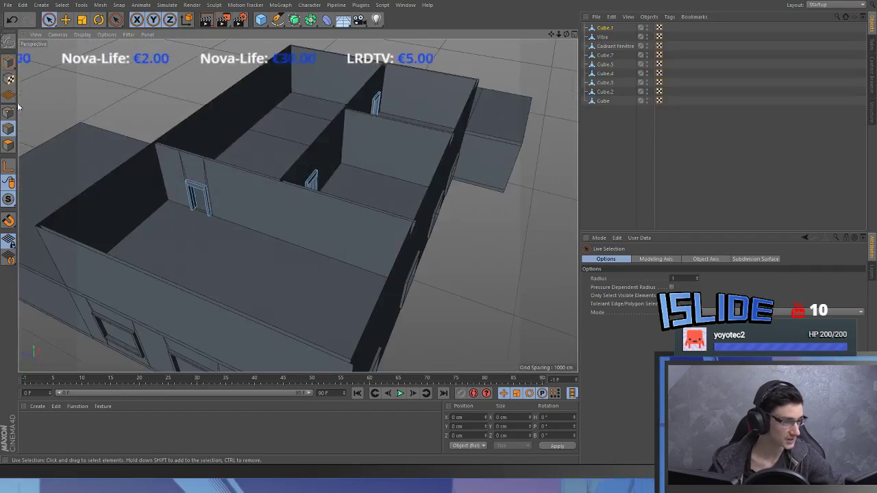
- Select the inner and outer faces of the upper floor's perimeter walls in Cube.3, leaving the partitions out
left_click(9, 63)
left_click(152, 183)
left_click(8, 145)
left_click_drag(203, 219, 376, 172, "alt")
left_click(243, 235)
left_click(376, 172, "shift")
scroll(226, 194, "down", 5)
left_click_drag(227, 194, 61, 223, "alt")
left_click(212, 211, "shift")
left_click(231, 215, "shift")
left_click_drag(439, 198, 459, 228, "alt")
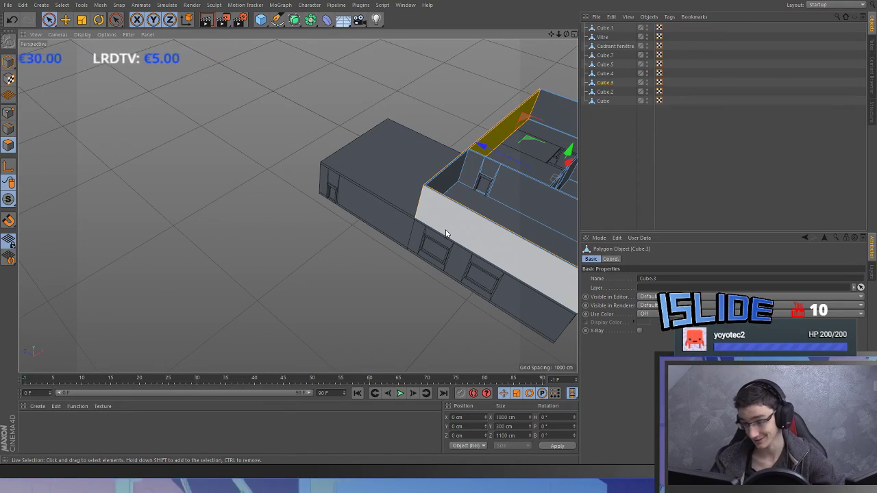
left_click_drag(464, 224, 288, 178, "alt")
left_click_drag(135, 197, 311, 216, "alt")
left_click(377, 216, "shift")
left_click_drag(376, 215, 326, 188, "alt")
scroll(352, 205, "up", 2)
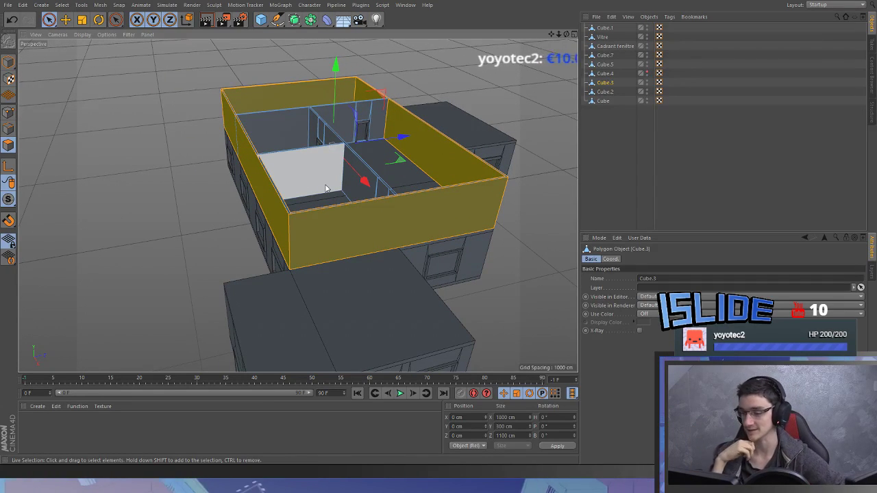
left_click_drag(327, 189, 247, 168, "alt")
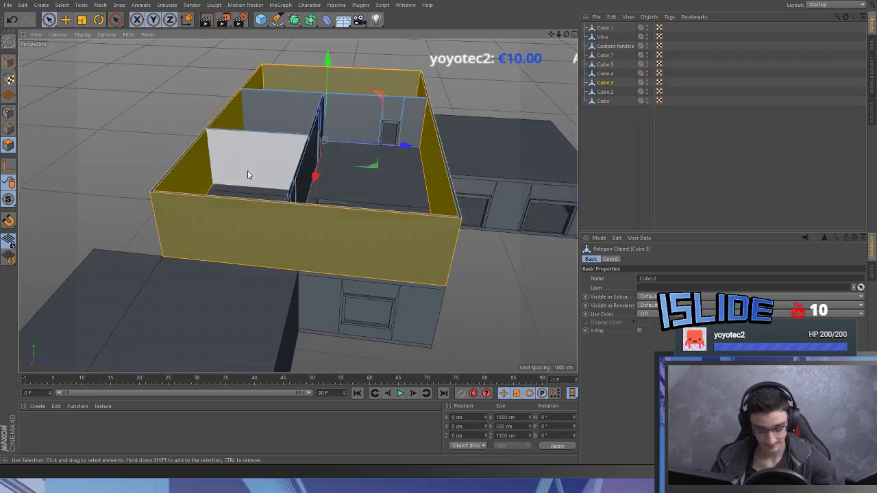
- Cut a pair of vertical lines into the upper floor's end wall with the Knife in Plane mode, 2 cuts, restricted to the selection
key("k")
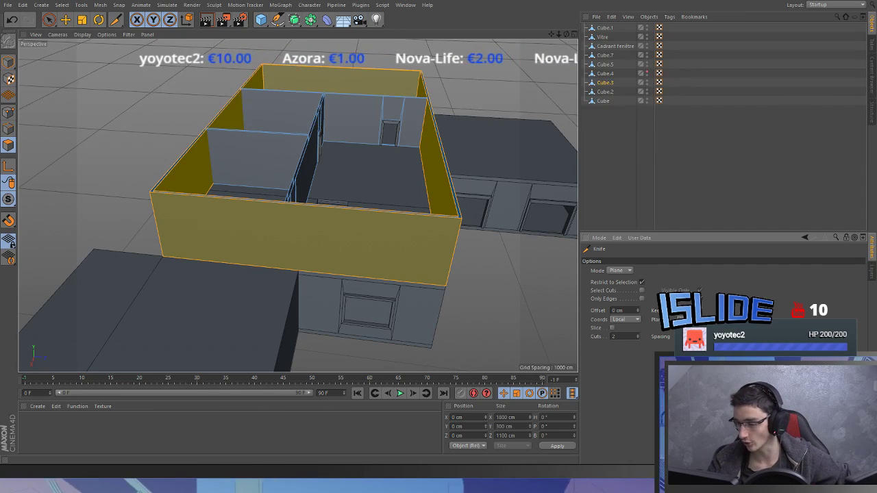
scroll(352, 237, "up", 3)
left_click_drag(354, 247, 473, 185, "alt")
left_click(339, 208)
left_click_drag(226, 198, 294, 190, "alt")
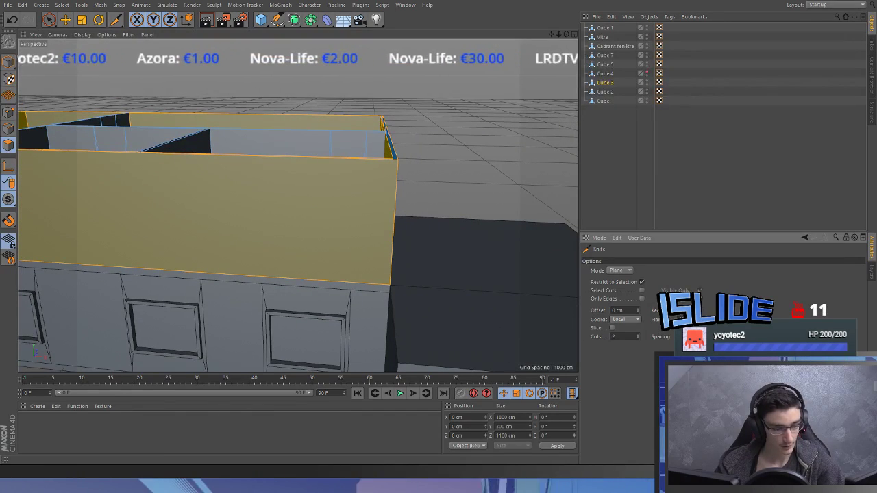
scroll(331, 223, "down", 3)
left_click_drag(298, 205, 275, 276, "alt")
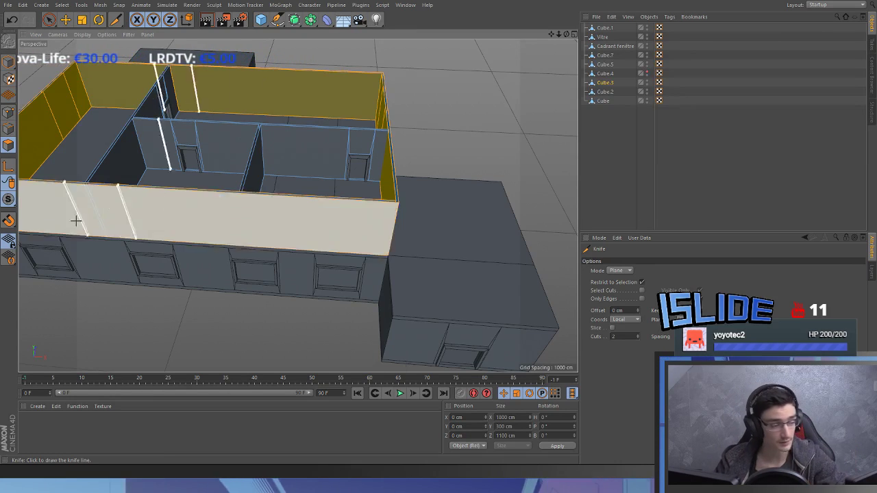
- Cut pairs of vertical lines along the upper floor's long facade, aligned with the ground-floor windows
scroll(308, 234, "up", 5)
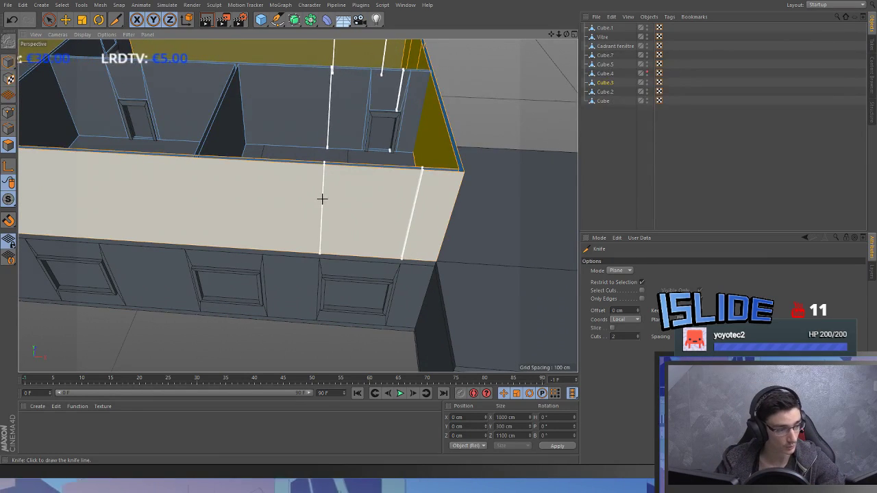
left_click(323, 198)
middle_click_drag(320, 198, 445, 175, "alt")
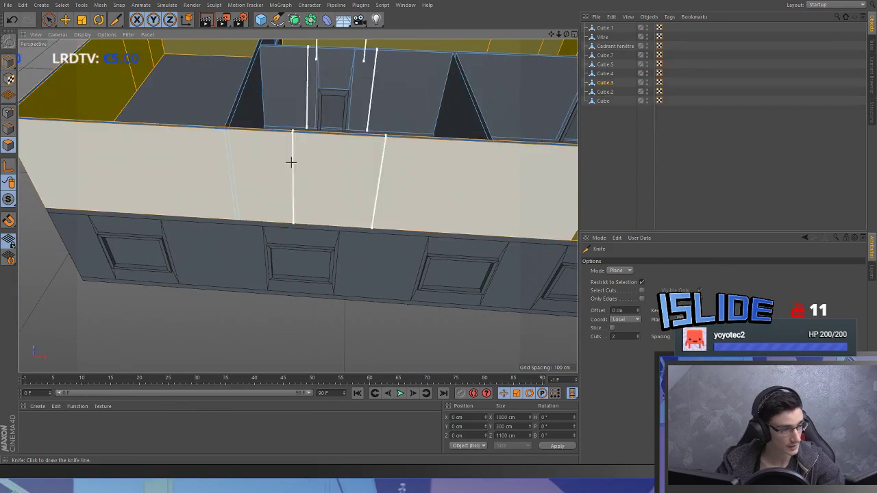
middle_click_drag(254, 150, 421, 170, "alt")
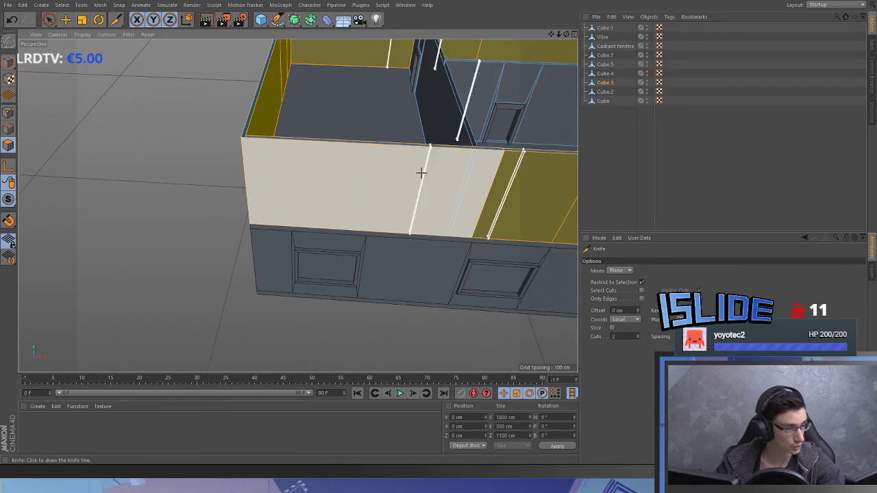
left_click(289, 151)
left_click_drag(298, 205, 350, 143, "alt")
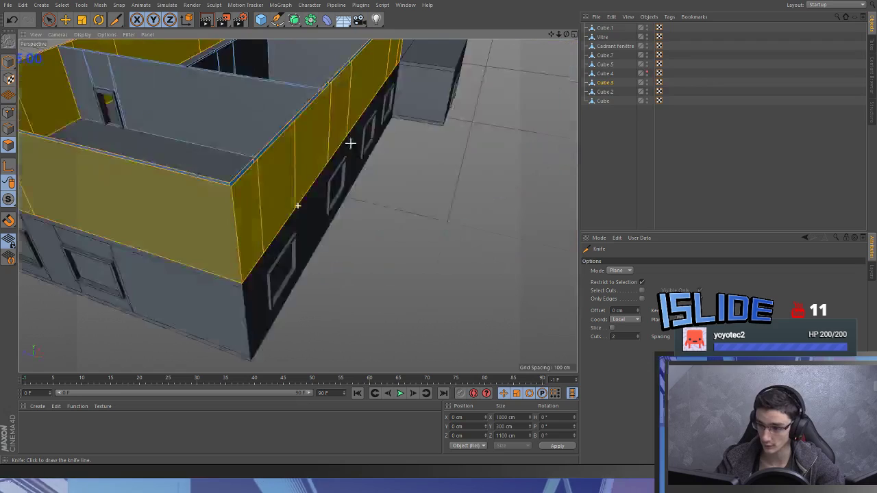
- Cut a second pair of vertical lines into the end wall above its other ground-floor window
middle_click_drag(322, 179, 345, 254, "alt")
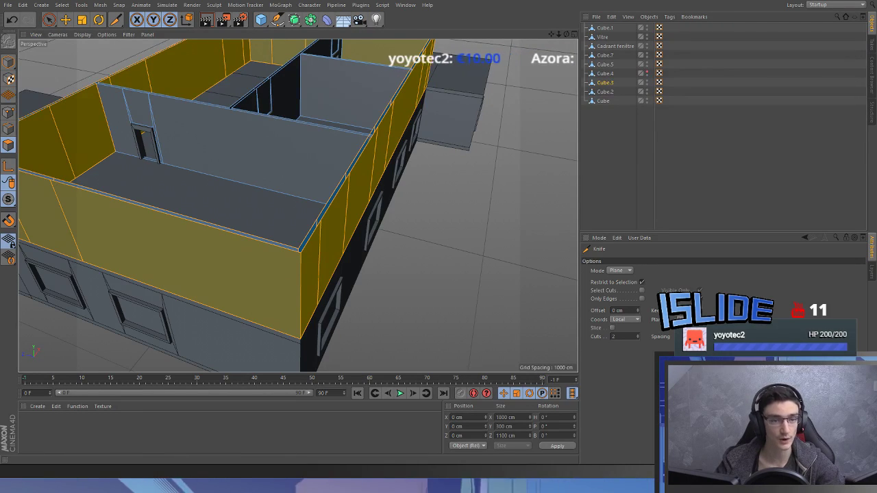
left_click_drag(294, 259, 409, 227, "alt")
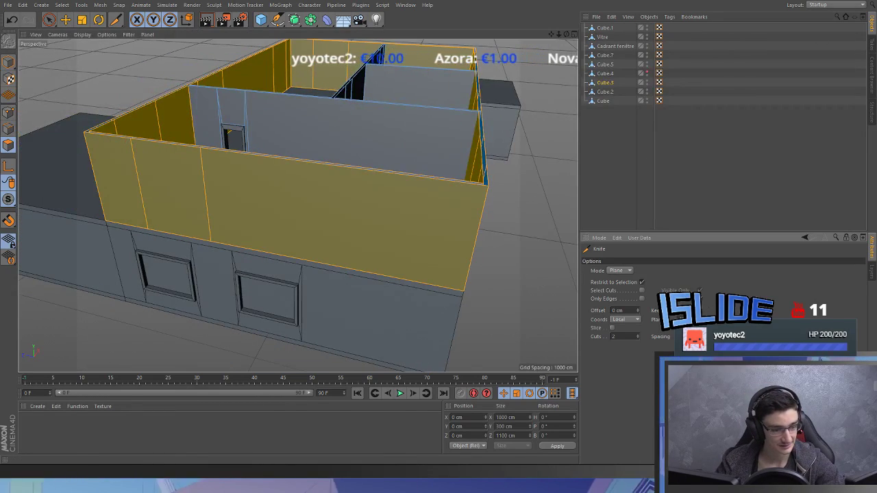
middle_click_drag(287, 218, 329, 224, "alt")
left_click_drag(329, 223, 312, 221, "alt")
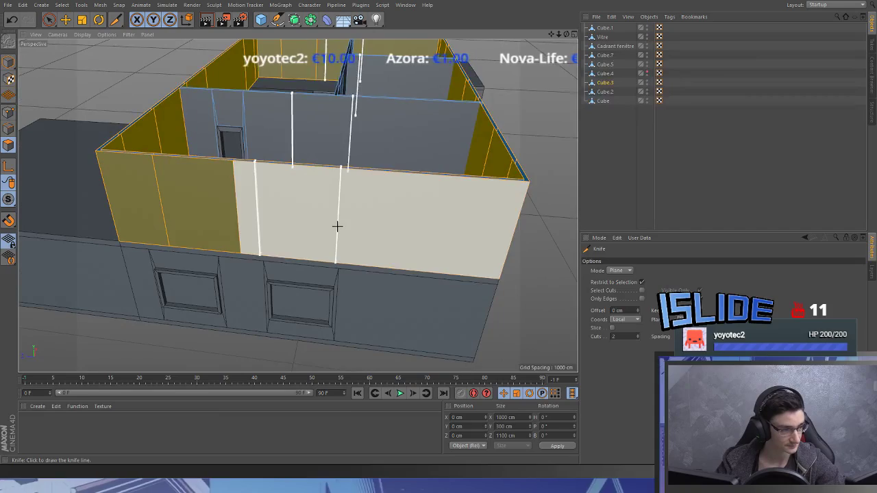
key("space")
- Select the wall panels between the paired cuts around the upper floor as window faces
mouse_move(221, 216)
left_mouse_down("alt")
mouse_move(397, 217)
mouse_move(217, 228)
left_mouse_up("alt")
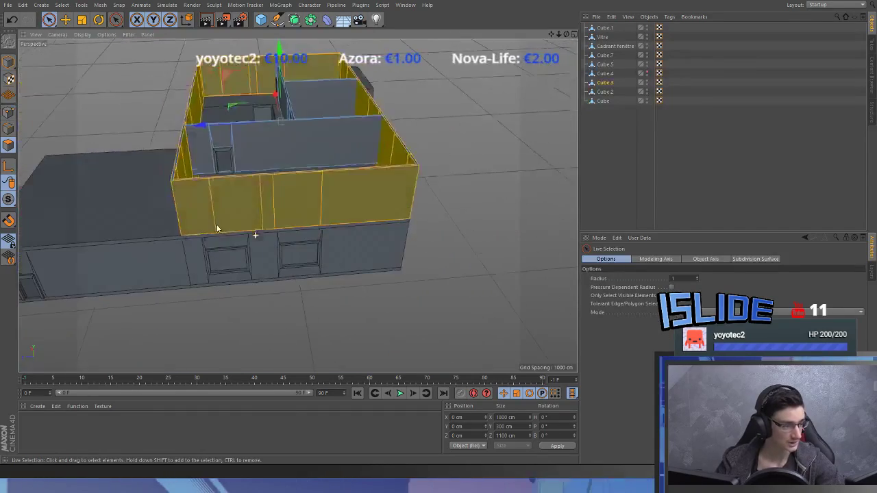
left_click(236, 205)
left_click(298, 190, "shift")
left_click_drag(299, 190, 261, 184, "alt")
left_click(325, 184, "shift")
left_click(384, 170, "shift")
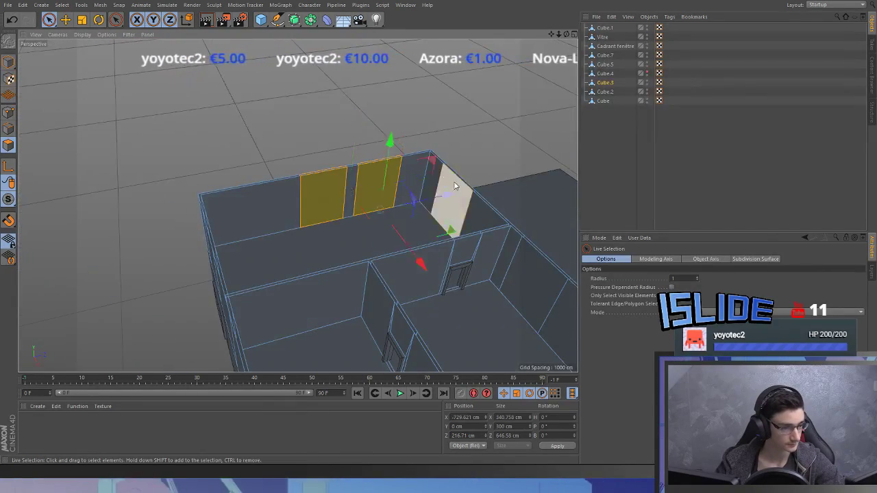
left_click_drag(383, 174, 387, 185, "alt")
left_click(396, 179, "shift")
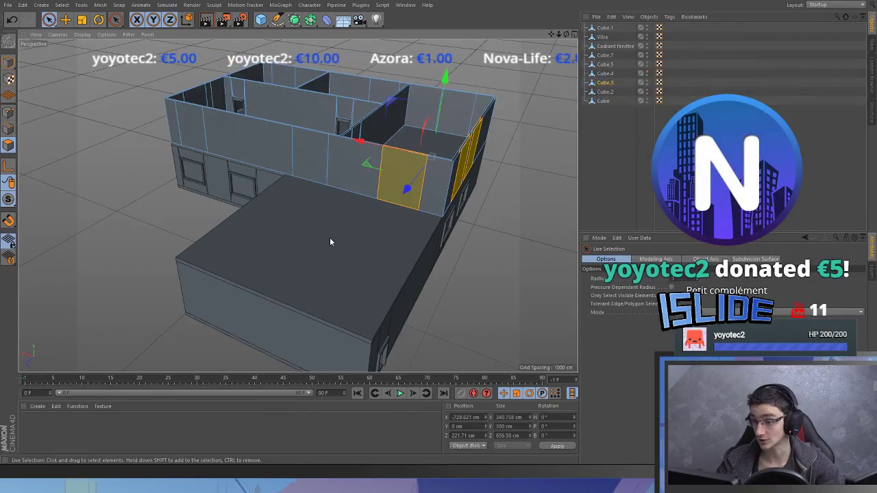
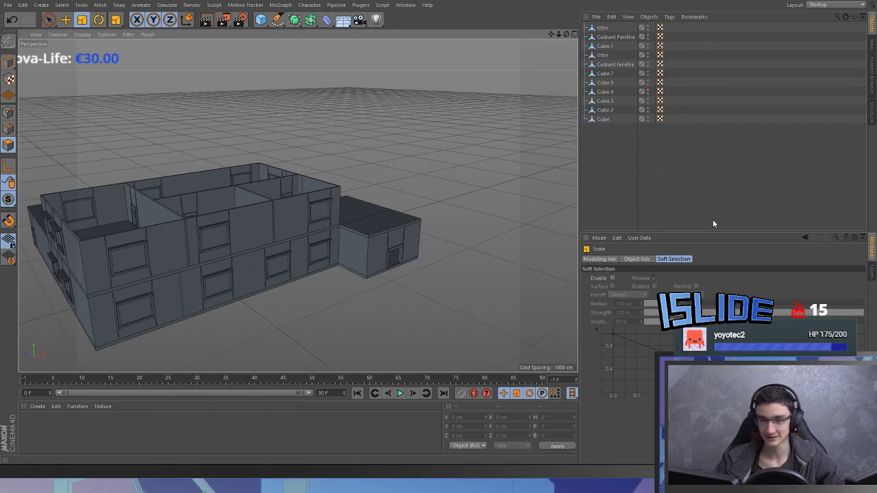
- Unhide the upper roof slab Cube.4 and select it together with the lower roof object Cube.2 for polygon editing
left_click_drag(365, 131, 215, 182, "alt")
left_click_drag(297, 206, 226, 137, "alt")
scroll(332, 222, "down", 6)
scroll(311, 155, "up", 6)
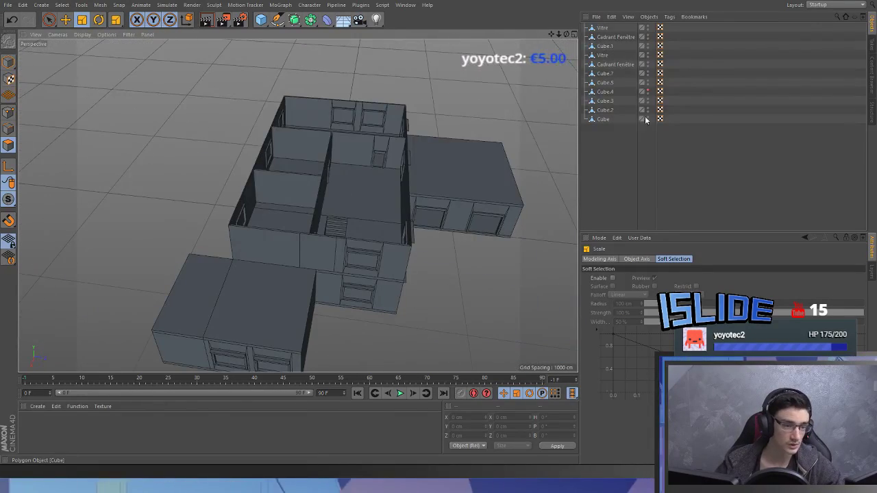
left_click(646, 89)
left_click(333, 180)
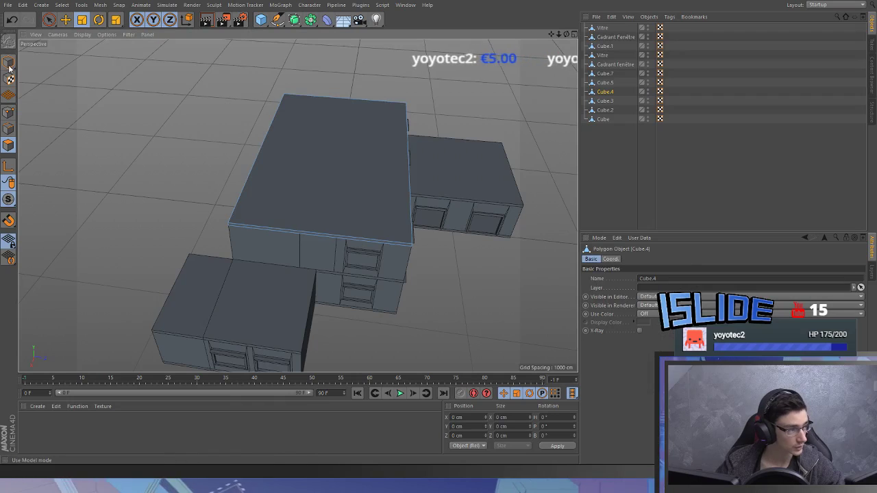
left_click(604, 101)
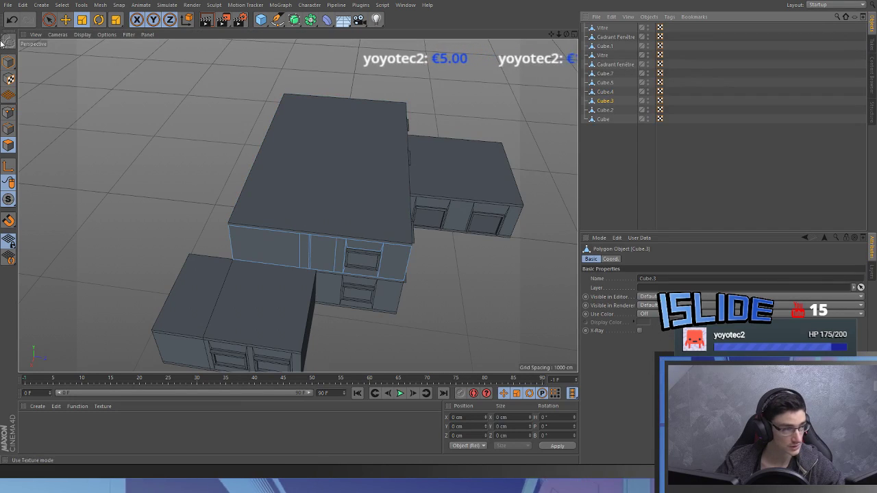
left_click(9, 61)
left_click(225, 203)
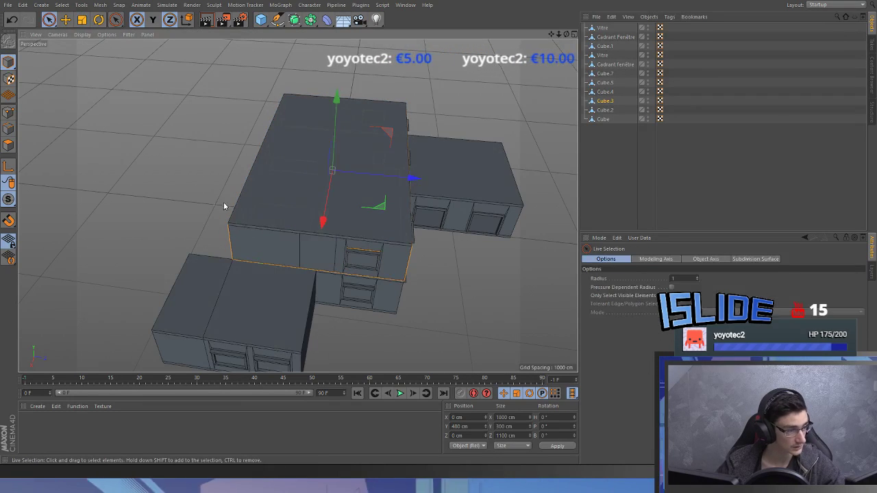
left_click(227, 336, "shift")
left_click(8, 143)
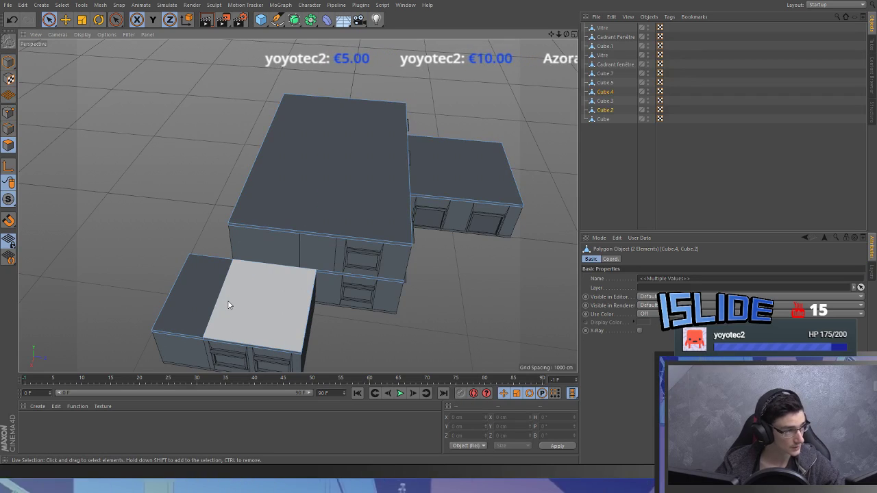
- Select the top faces of the main roof and both side roofs and extrude them by 60 cm
left_click_drag(229, 305, 204, 295)
mouse_move(342, 190)
left_mouse_down("shift")
mouse_move(459, 171)
mouse_move(463, 222)
left_mouse_up("shift")
key("d")
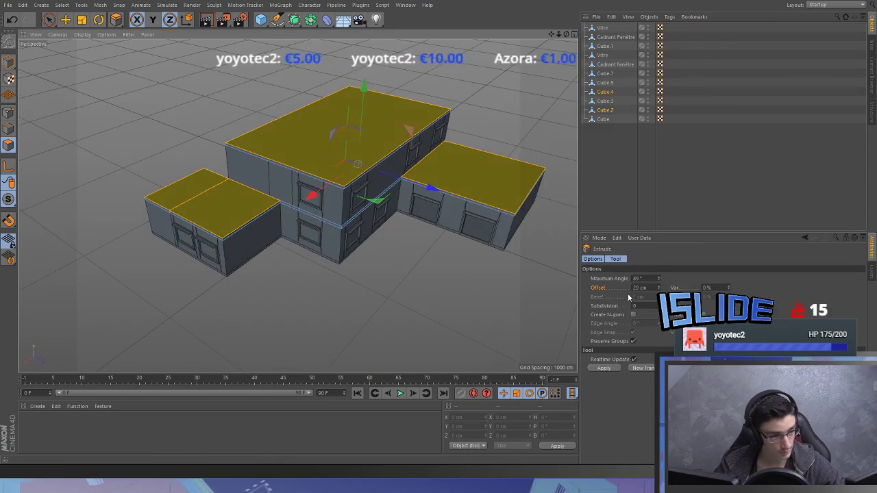
double_click(648, 288)
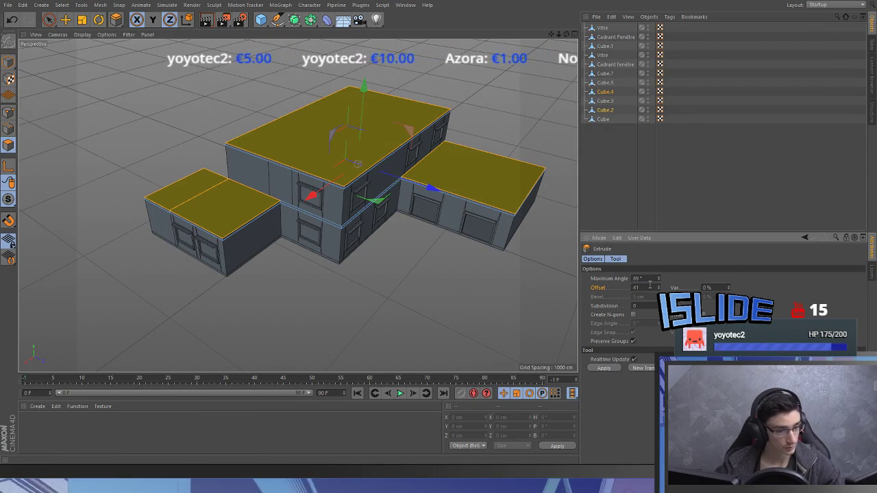
type("40")
key("Return")
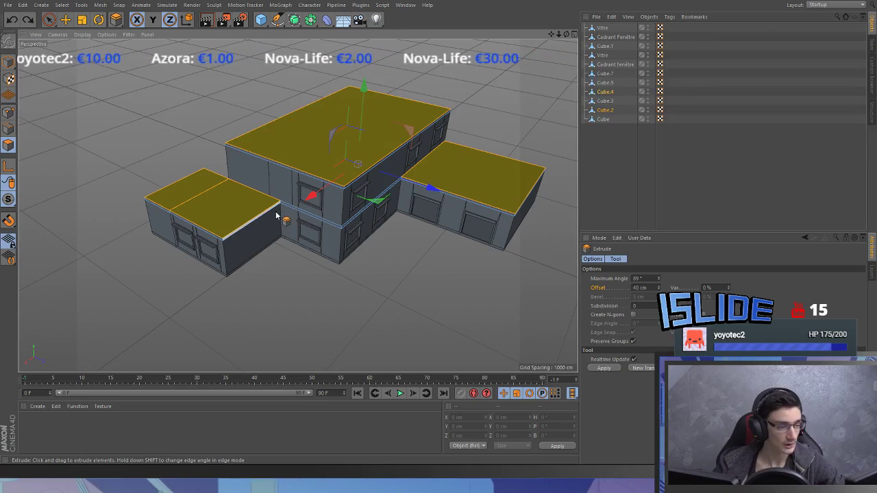
double_click(638, 288)
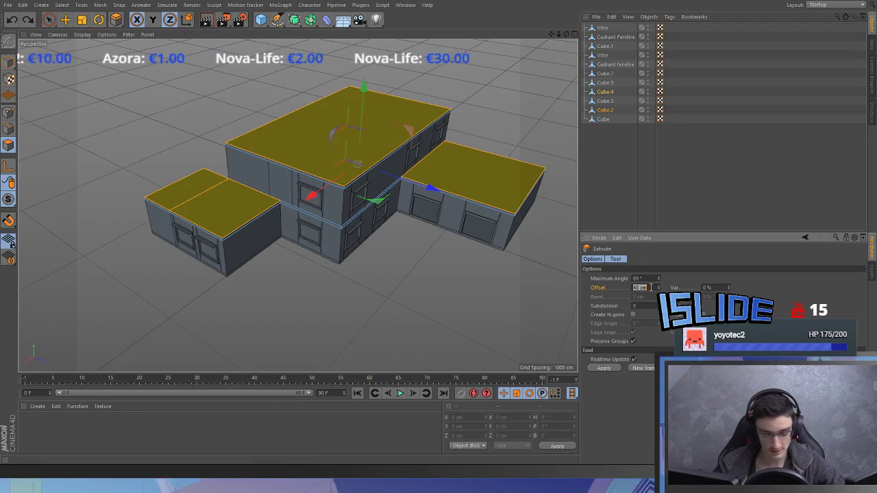
type("60")
key("Return")
- Apply an Extrude Inner of 20 cm to the selected roof faces
middle_click_drag(460, 282, 429, 284, "alt")
key("i")
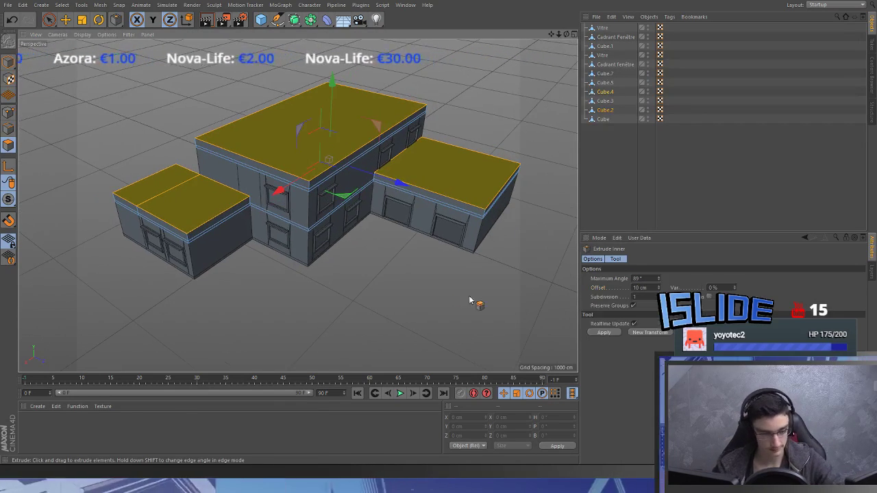
double_click(636, 288)
type("30")
key("Return")
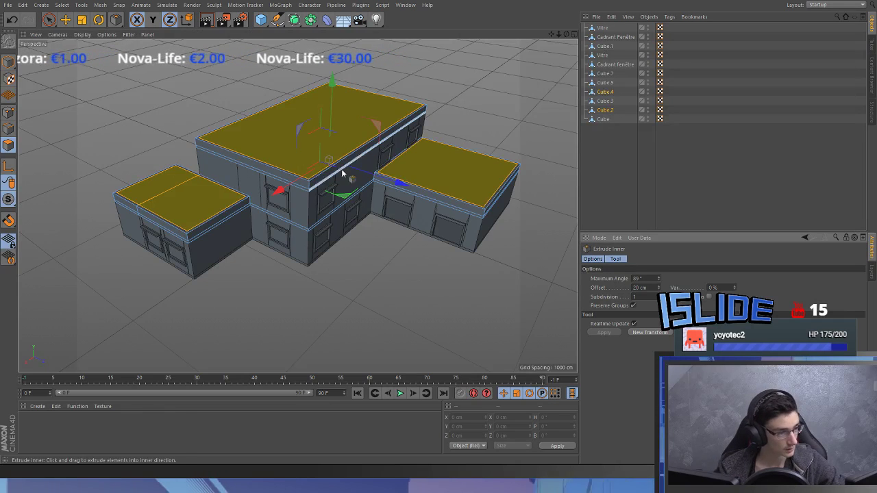
- Undo the 20 cm inner extrude and reapply Extrude Inner to the selected roof faces with a 40 cm offset
key("ctrl+z")
left_click(658, 288)
left_click(657, 287)
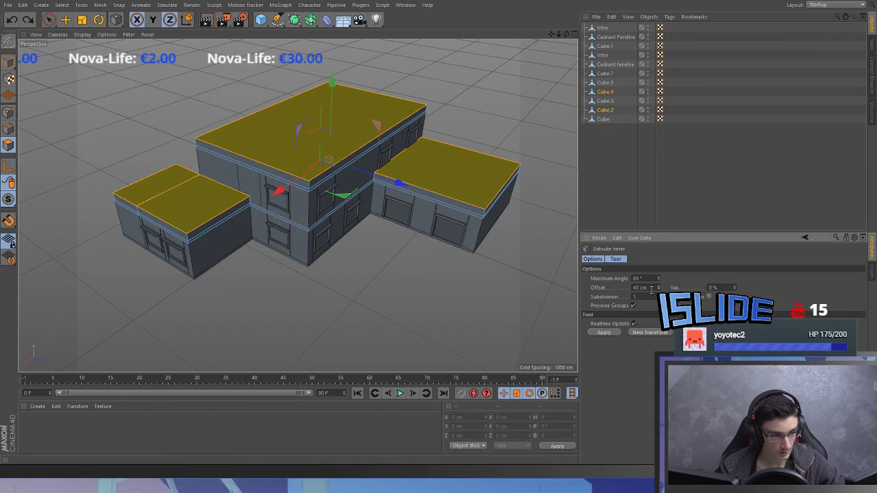
left_click(607, 333)
left_click_drag(528, 253, 448, 272, "alt")
middle_click_drag(448, 272, 384, 274, "alt")
scroll(464, 242, "up", 3)
- Extrude the inset roof faces by -30 cm to sink them below the parapet rims, then clear the face selection
key("d")
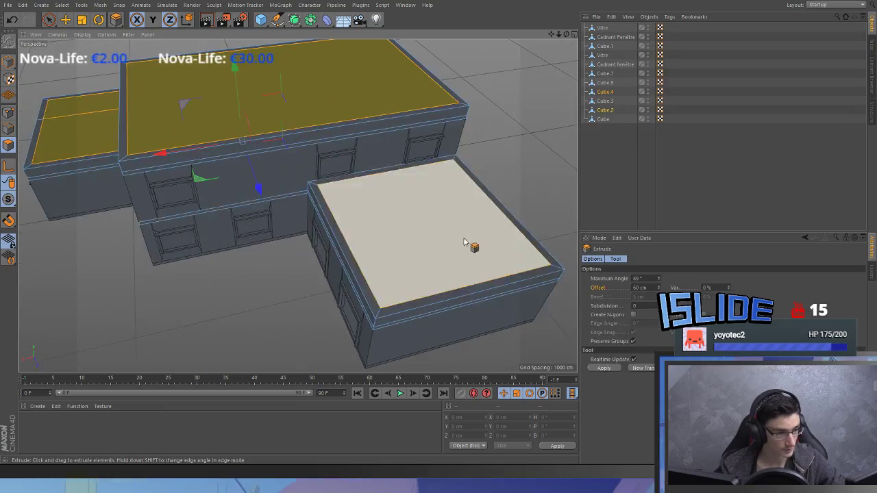
double_click(654, 287)
type("-20")
key("Return")
left_click_drag(147, 267, 272, 272, "alt")
key("space")
left_click(392, 89)
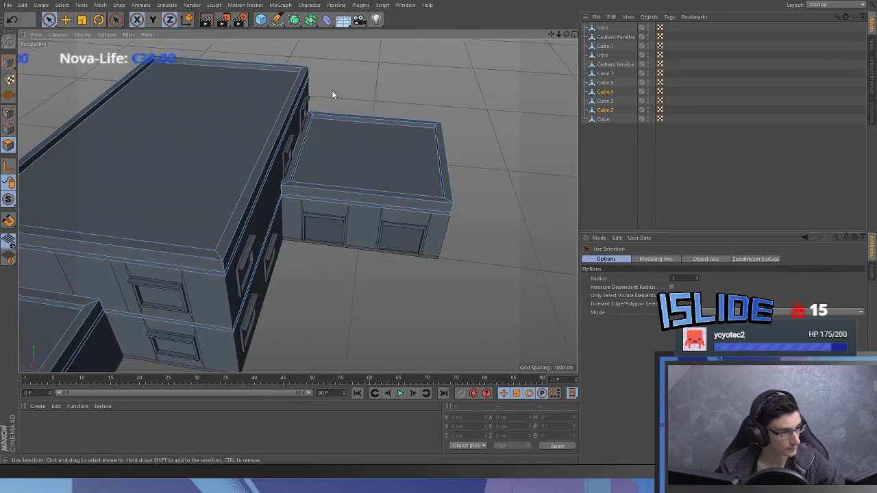
- Pick the upper roof Cube.4 for polygon editing and select the outer parapet face along one long side
scroll(411, 151, "down", 5)
left_click_drag(424, 192, 480, 206, "alt")
left_click(9, 62)
left_click_drag(118, 175, 360, 183, "alt")
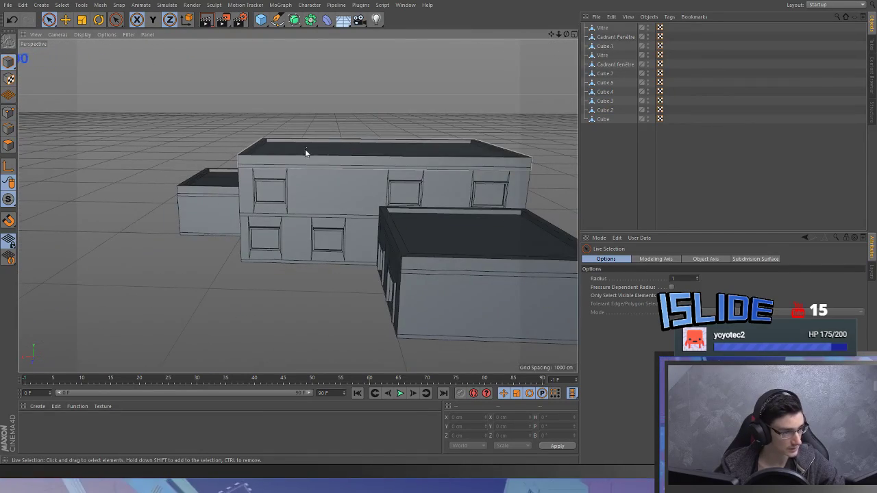
left_click(312, 144)
left_click(8, 146)
scroll(291, 190, "up", 5)
left_click_drag(333, 129, 303, 161, "alt")
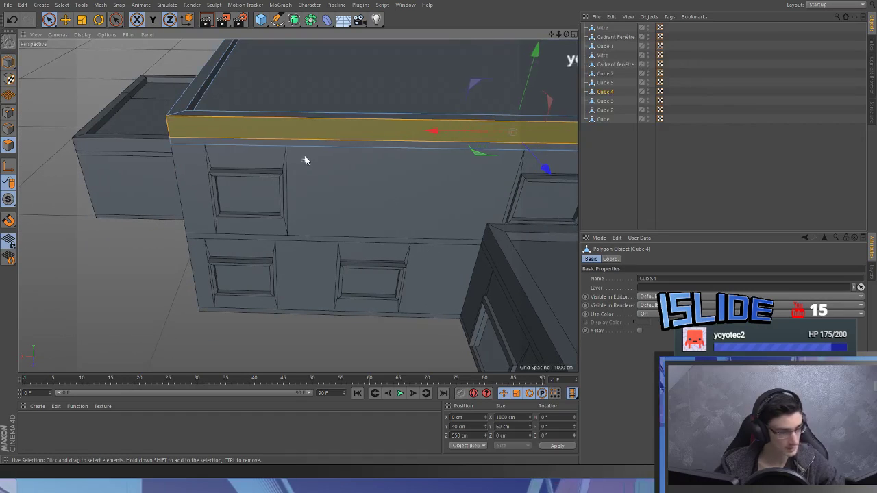
- Cut two pairs of vertical lines into the selected long parapet face using the plane Knife with 2 cuts
key("k")
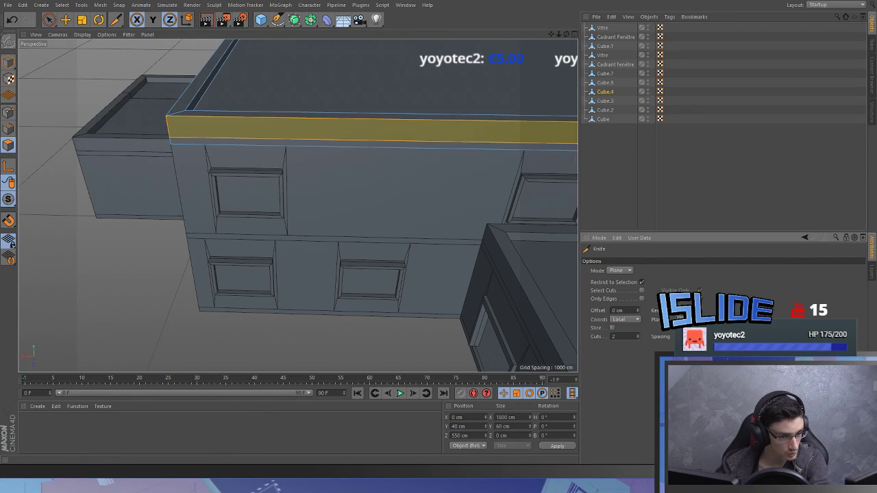
left_click(320, 135)
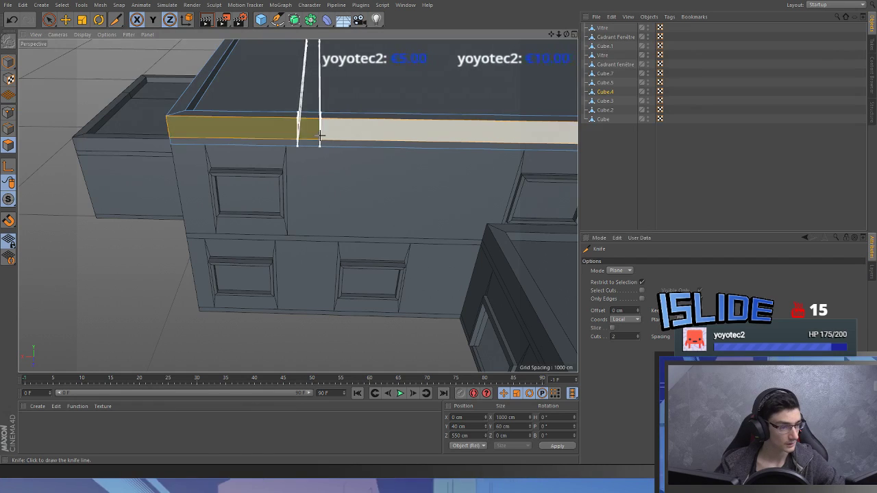
middle_click_drag(427, 178, 360, 182, "alt")
scroll(296, 221, "down", 6)
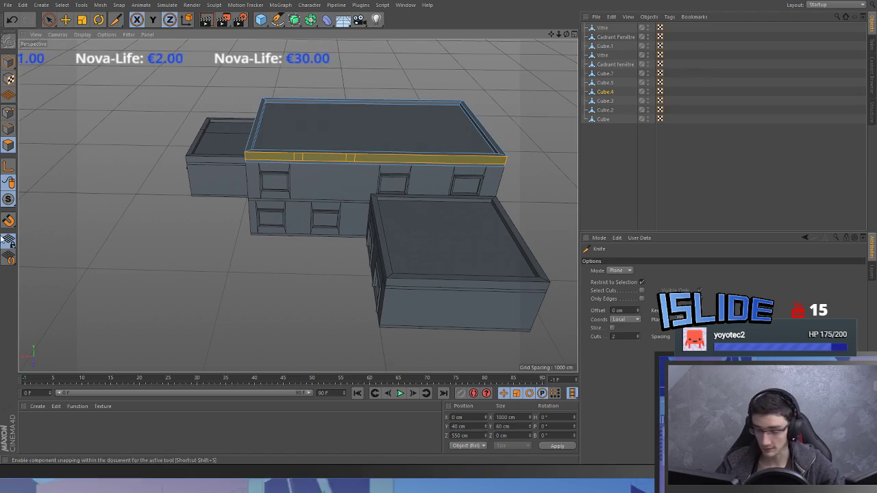
- Select the outer parapet face at the short end above the paired windows and activate the Knife
left_click_drag(309, 176, 206, 179, "alt")
key("space")
left_click_drag(334, 229, 250, 234, "alt")
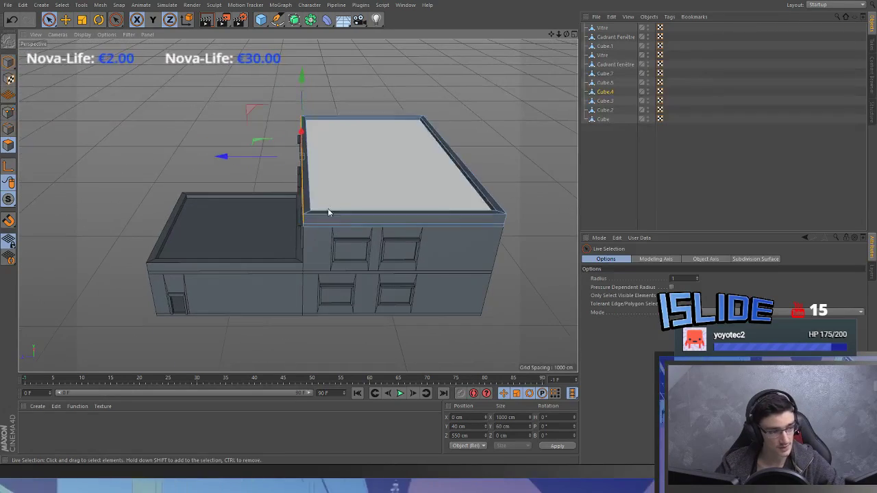
left_click(381, 222)
left_click(381, 222)
left_click_drag(381, 222, 325, 180, "alt")
key("space")
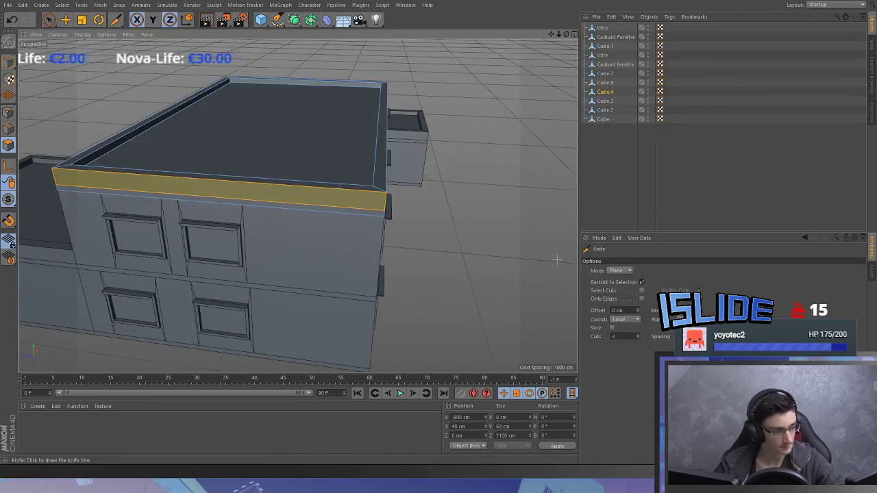
- Cut two pairs of vertical lines into the short-end parapet face, between its middle and the far corner
left_click_drag(268, 248, 266, 215, "alt")
middle_click_drag(267, 215, 270, 156, "alt")
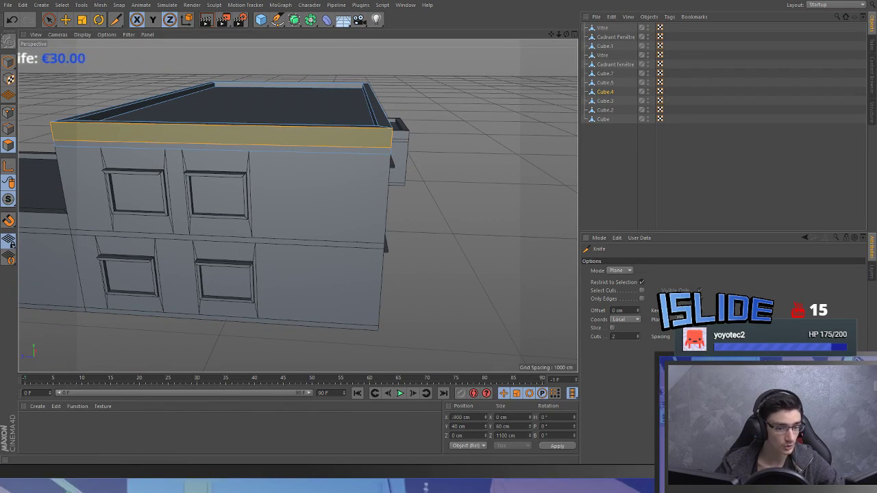
middle_click_drag(241, 212, 310, 228, "alt")
left_click(347, 159)
middle_click_drag(410, 158, 388, 159, "alt")
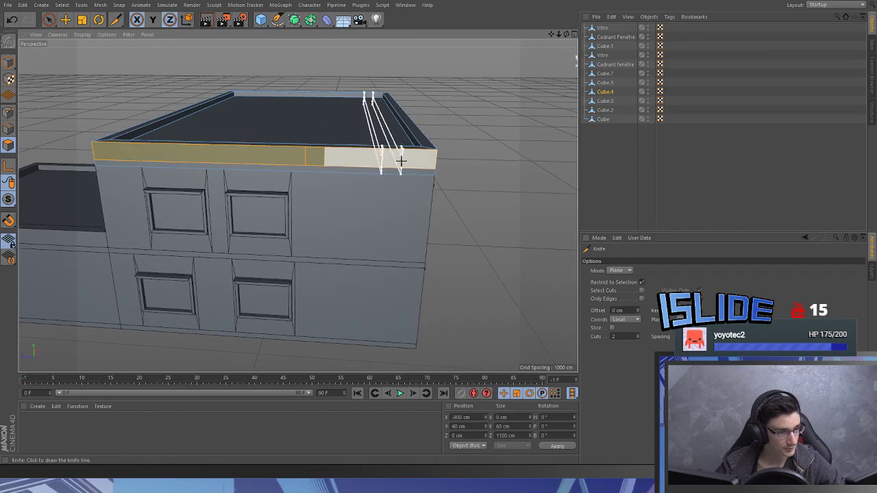
left_click(402, 161)
- Select the parapet face on the opposite long side and cut two pairs of vertical lines into it
key("space")
left_click_drag(419, 159, 185, 137, "alt")
left_click(236, 152)
key("space")
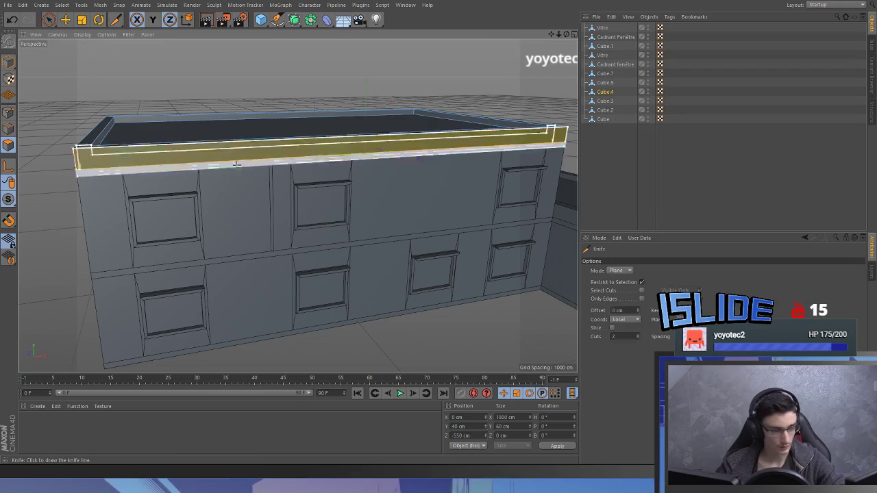
left_click_drag(405, 197, 257, 171, "alt")
left_click(229, 154)
left_click(326, 158)
middle_click_drag(322, 206, 287, 200, "alt")
left_click_drag(274, 150, 245, 150, "alt")
- Select the six narrow parapet faces between the paired cuts on the two long sides and the short end
key("space")
left_click_drag(300, 233, 293, 169, "alt")
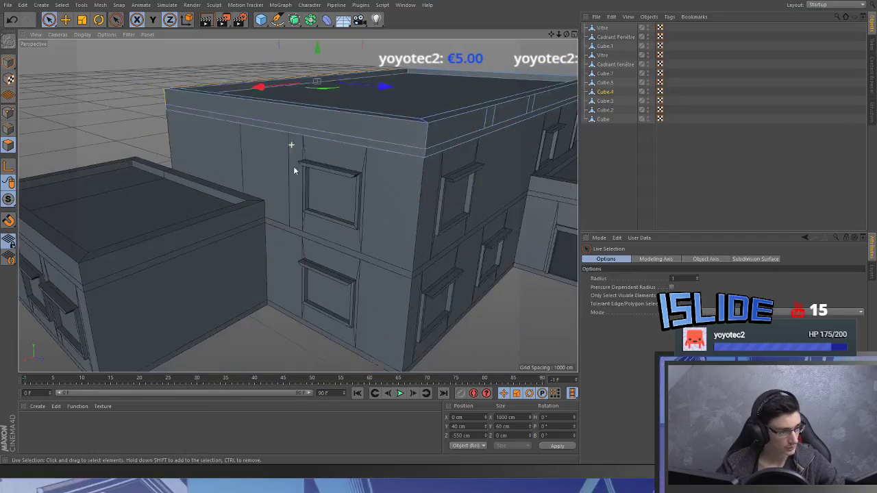
left_click_drag(351, 143, 280, 143, "alt")
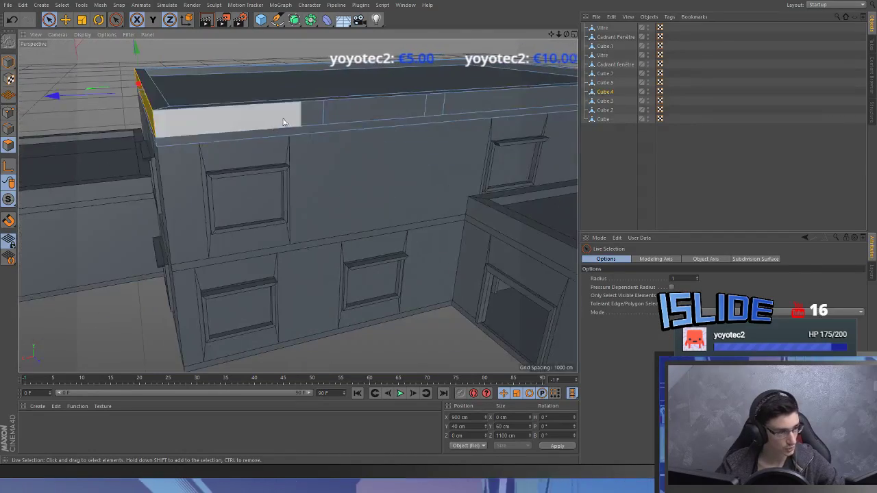
left_click(312, 116)
left_click(436, 111, "shift")
left_click_drag(473, 101, 188, 154, "alt")
left_click(193, 166, "shift")
left_click_drag(241, 157, 154, 147, "alt")
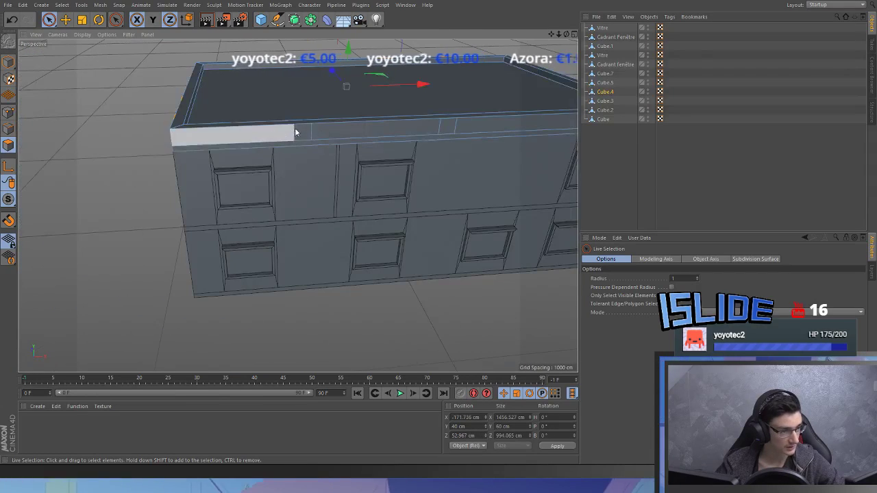
left_click(303, 132, "shift")
left_click(446, 128, "shift")
left_click_drag(471, 127, 528, 129, "alt")
- Extrude the six narrow parapet faces outward by 40 cm
key("d")
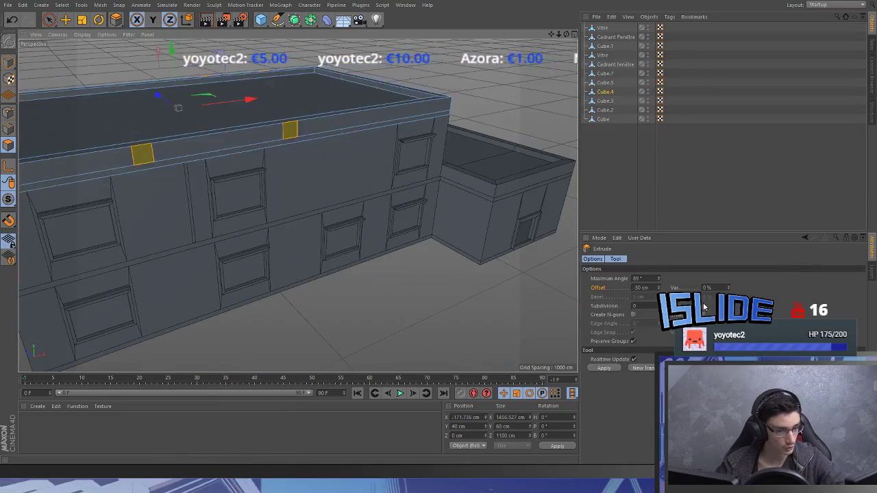
left_click(645, 289)
type("20")
key("Return")
key("ctrl+z")
key("Return")
- Select the undersides of the six protruding parapet blocks and extrude them 1325 cm downward into pillars
key("space")
left_click_drag(211, 161, 198, 82, "alt")
left_click(152, 129)
left_click(298, 180, "shift")
left_click_drag(298, 186, 399, 193, "alt")
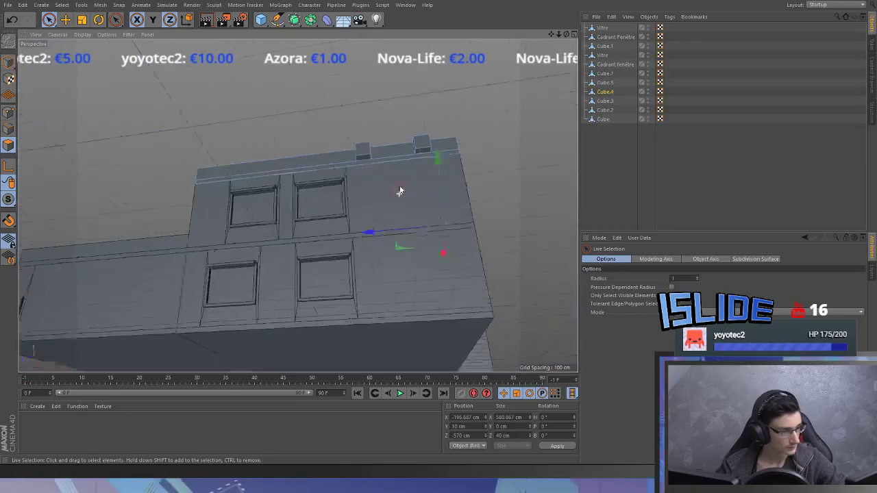
scroll(399, 194, "up", 5)
scroll(339, 165, "up", 3)
left_click(360, 137, "shift")
left_click_drag(460, 118, 227, 176, "alt")
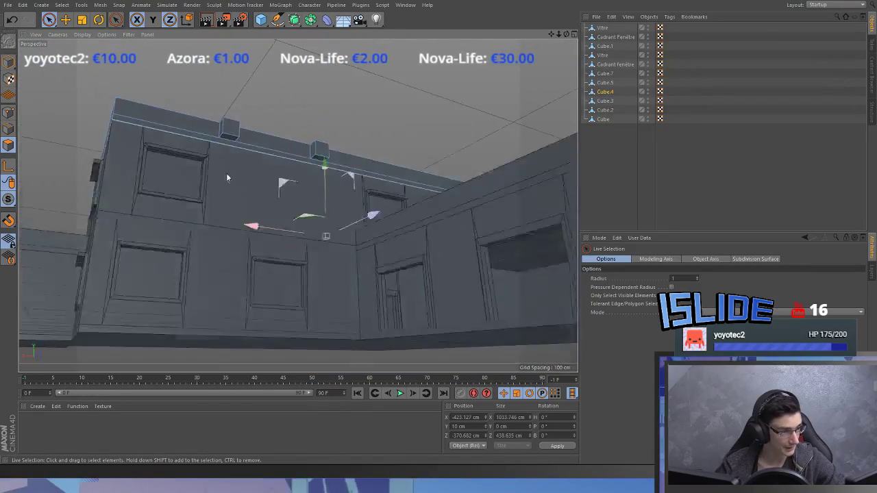
scroll(227, 175, "up", 3)
left_click(232, 117, "shift")
left_click_drag(375, 154, 195, 219, "alt")
key("d")
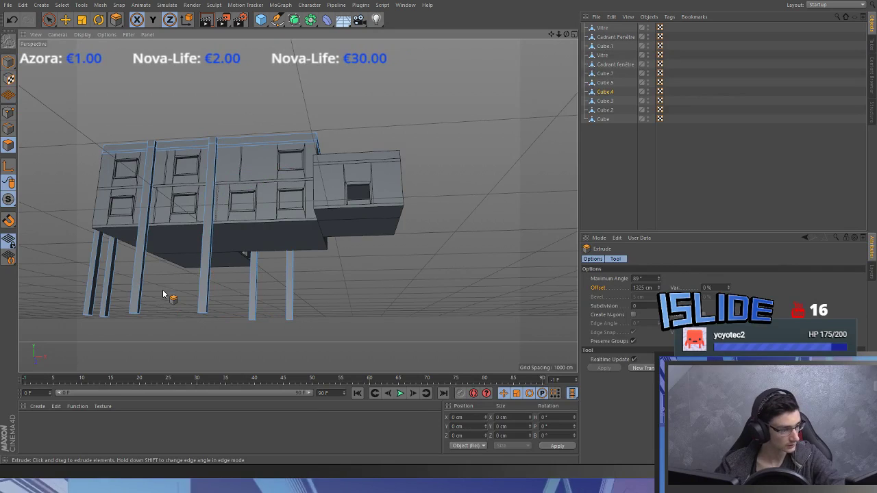
- Select the wall-facing side faces of the six pillars
key("space")
left_click(254, 300)
left_click(290, 307, "shift")
left_click_drag(255, 307, 140, 311, "alt")
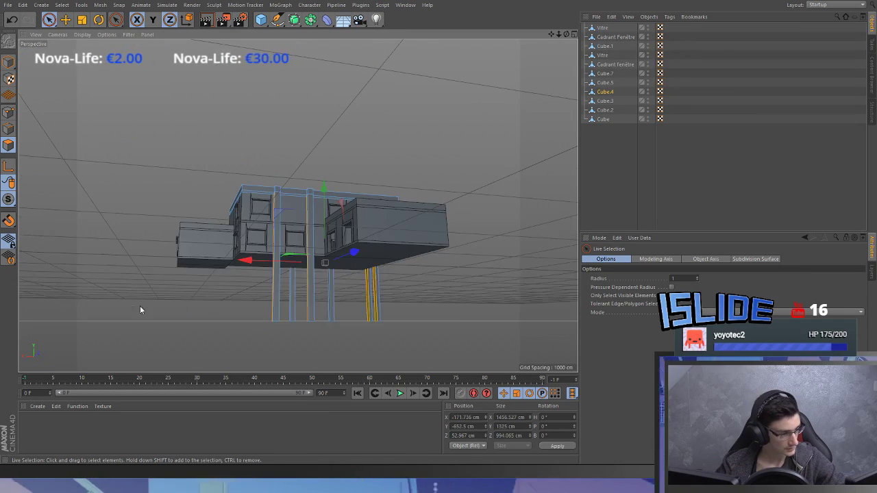
left_click(293, 300, "shift")
right_click_drag(318, 329, 305, 207, "alt")
left_click(371, 251, "shift")
left_click_drag(371, 251, 124, 276, "alt")
middle_click_drag(323, 205, 306, 237, "alt")
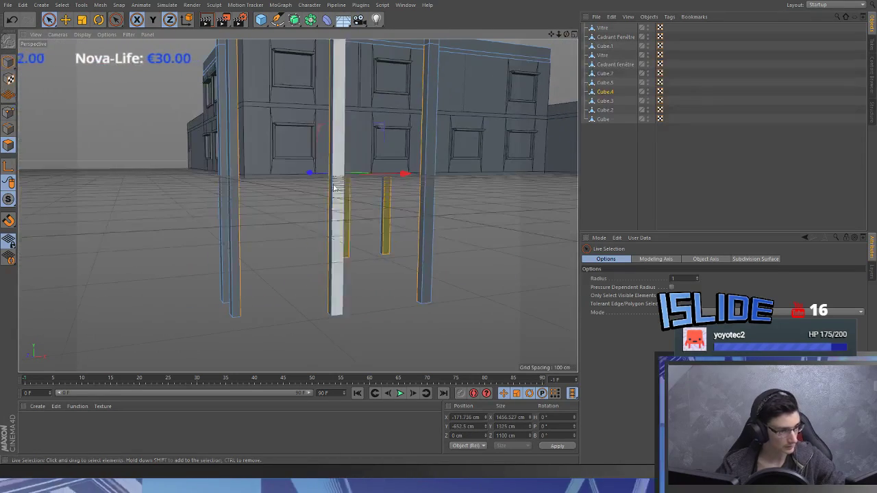
- Select the outer top edges of the six pillars and lower them to slope the pillar tops, then deselect the roof
left_click(367, 147)
middle_click_drag(368, 147, 298, 206, "alt")
left_click_drag(298, 206, 394, 212, "alt")
scroll(368, 170, "up", 3)
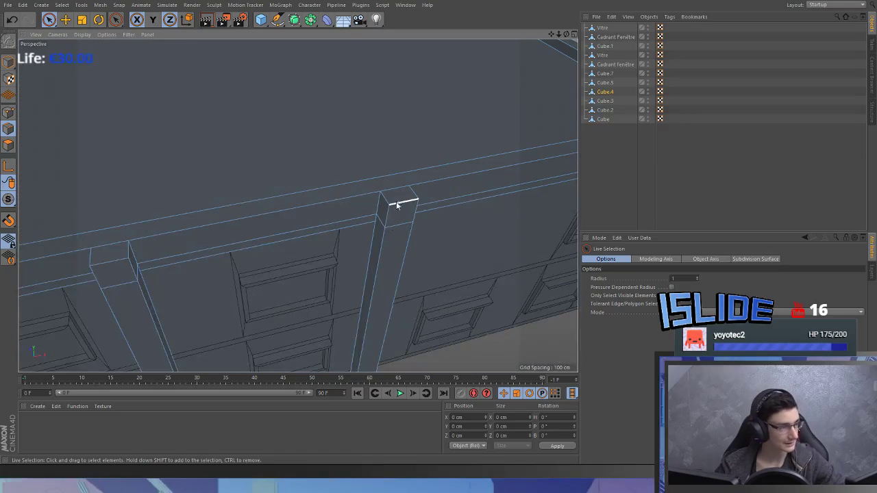
key("d")
key("space")
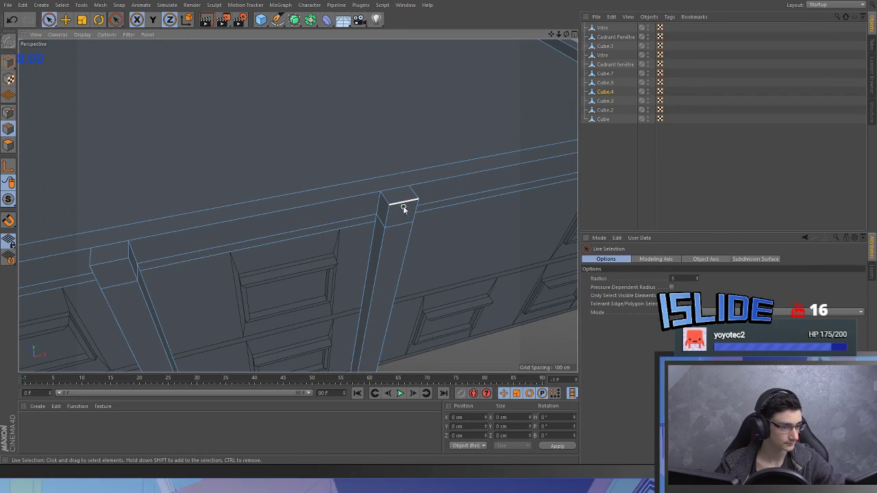
left_click(401, 204)
left_click_drag(400, 209, 228, 251, "alt")
left_click(182, 266, "shift")
scroll(182, 266, "down", 5)
left_click_drag(182, 265, 289, 216, "alt")
scroll(310, 171, "up", 4)
left_click_drag(289, 174, 167, 209, "alt")
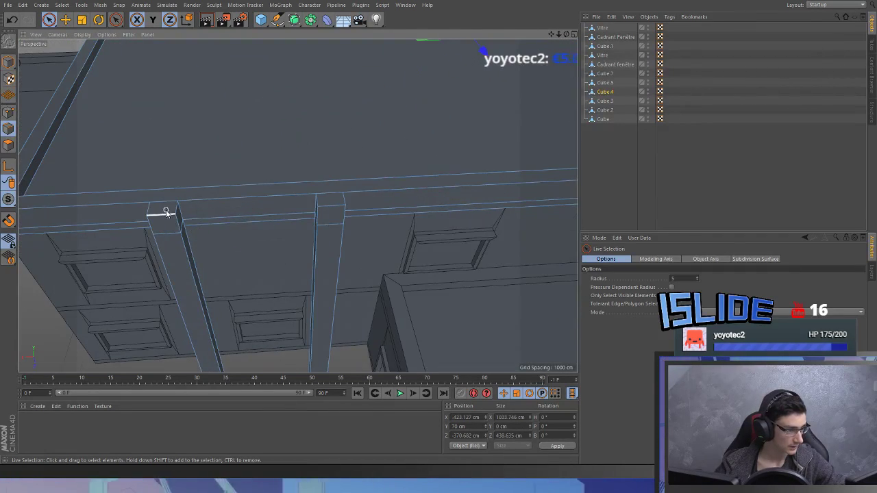
left_click(164, 214)
left_click(328, 209, "shift")
left_click_drag(327, 211, 373, 199, "alt")
left_click(676, 183)
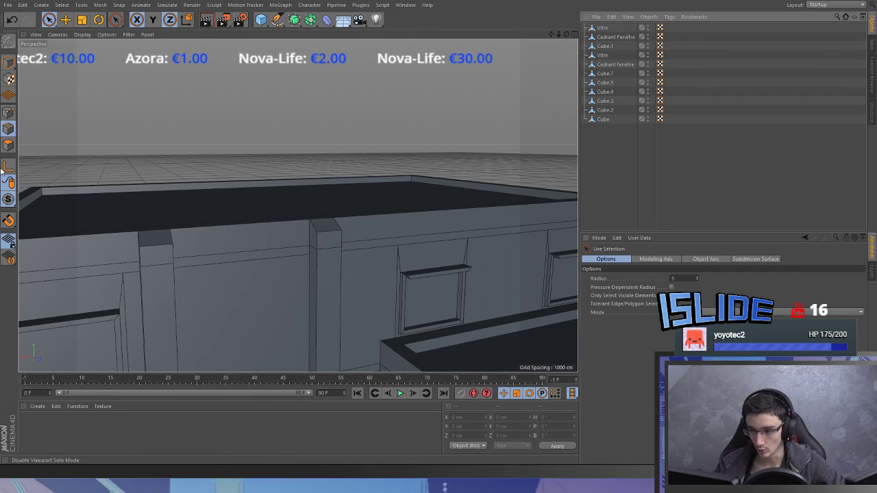
- Select the underside faces of the base object Cube and extrude them downward to Y -550 cm
left_click_drag(333, 174, 303, 192, "alt")
scroll(233, 239, "down", 5)
left_click_drag(233, 239, 185, 258, "alt")
scroll(259, 190, "up", 3)
left_click_drag(259, 191, 384, 177, "alt")
left_click_drag(252, 218, 387, 206, "alt")
scroll(262, 208, "up", 3)
left_click_drag(298, 205, 373, 147, "alt")
left_click(8, 63)
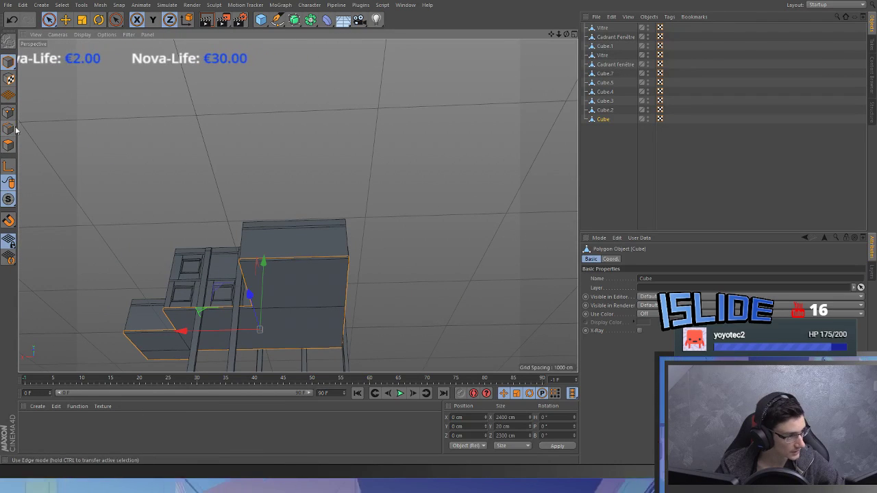
mouse_move(137, 290)
left_mouse_down("alt")
mouse_move(167, 293)
mouse_move(256, 252)
mouse_move(257, 230)
left_mouse_up("alt")
left_click_drag(231, 189, 231, 235)
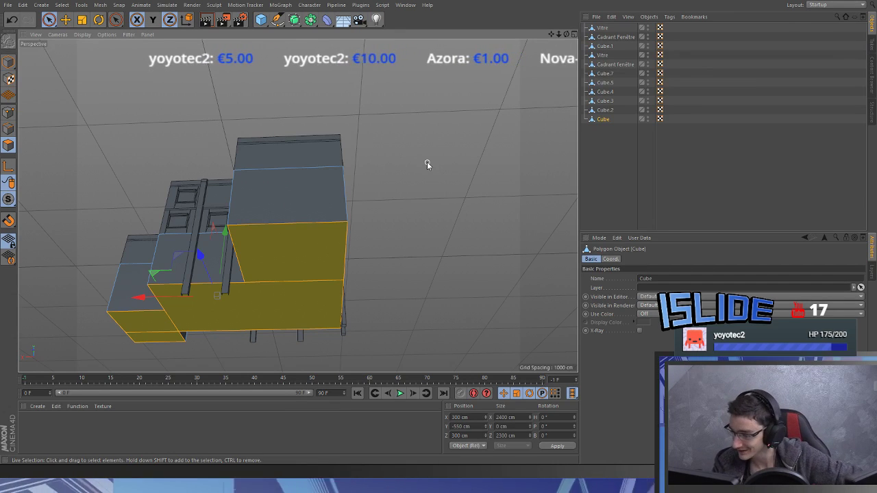
- Delete the bottom faces of the extended base
left_click_drag(292, 249, 251, 178, "alt")
scroll(201, 235, "down", 3)
scroll(200, 234, "down", 1)
key("Delete")
- Examine the extended base walls, pillars and roofs from below and around the house
scroll(162, 227, "down", 4)
left_click_drag(196, 237, 296, 230, "alt")
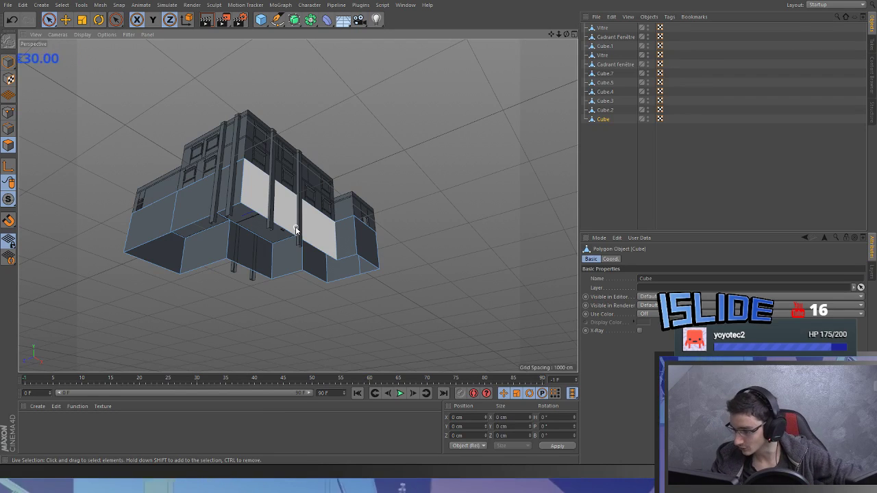
left_click_drag(296, 230, 266, 194, "alt")
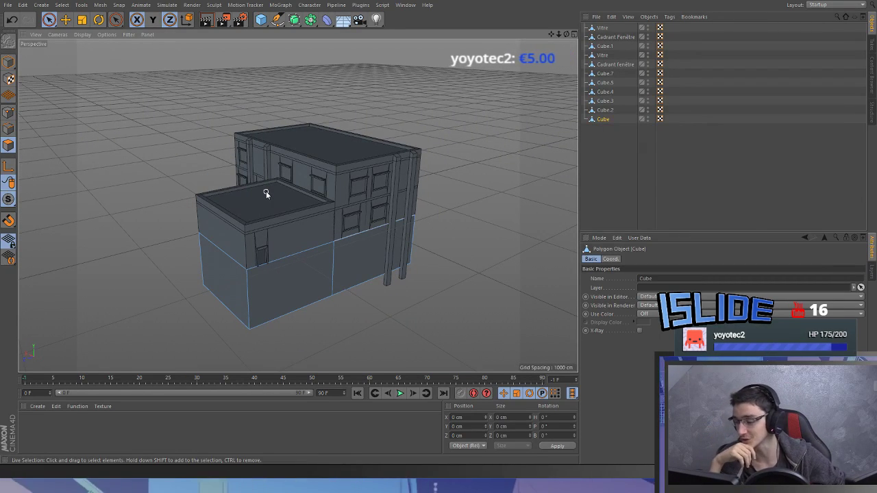
scroll(266, 193, "up", 5)
left_click_drag(298, 129, 337, 183, "alt")
scroll(337, 183, "down", 5)
left_click_drag(337, 182, 414, 208, "alt")
scroll(321, 168, "up", 3)
scroll(414, 209, "down", 4)
middle_click_drag(414, 209, 274, 212, "alt")
left_click_drag(289, 177, 357, 195, "alt")
scroll(284, 190, "up", 3)
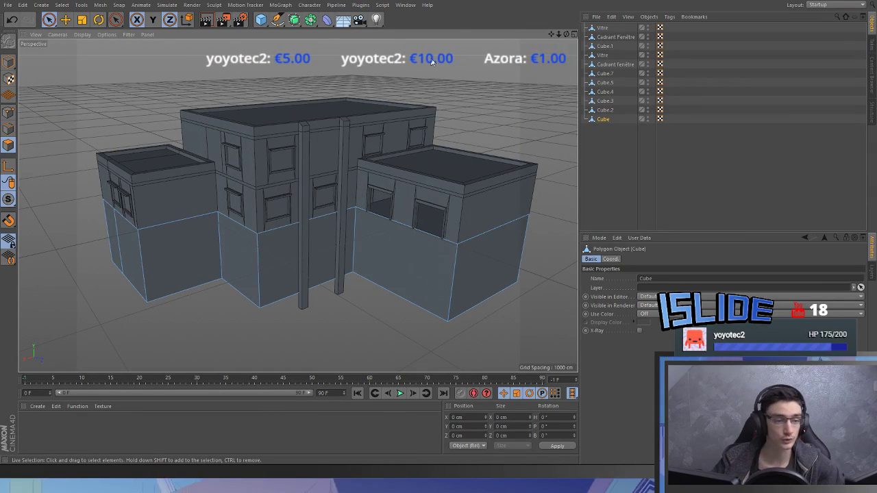
- Deselect the base object
left_click(428, 60)
scroll(328, 147, "down", 2)
left_click(280, 4)
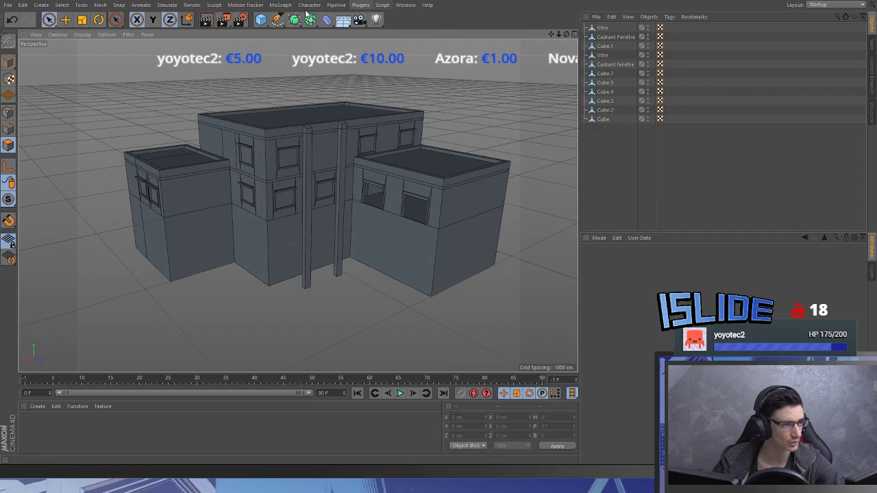
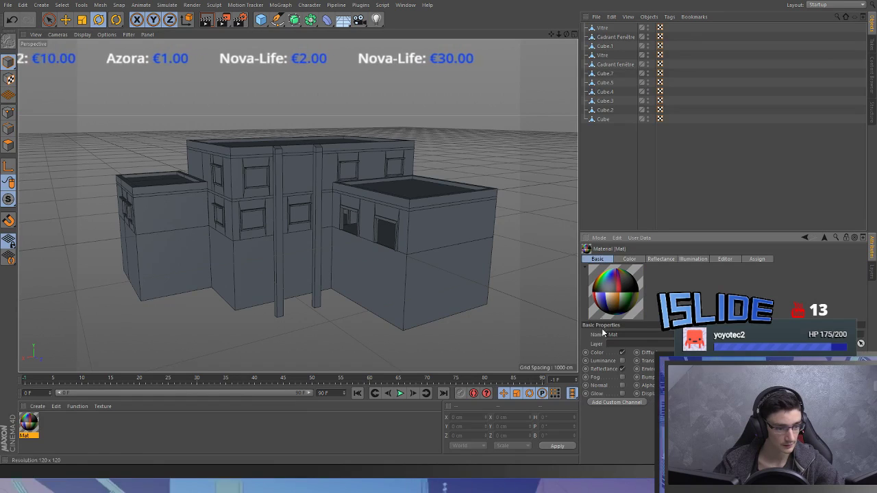
- Turn off the Reflectance channel of the material Mat and select the window frame object Cube.7 on the side wing
left_click(622, 369)
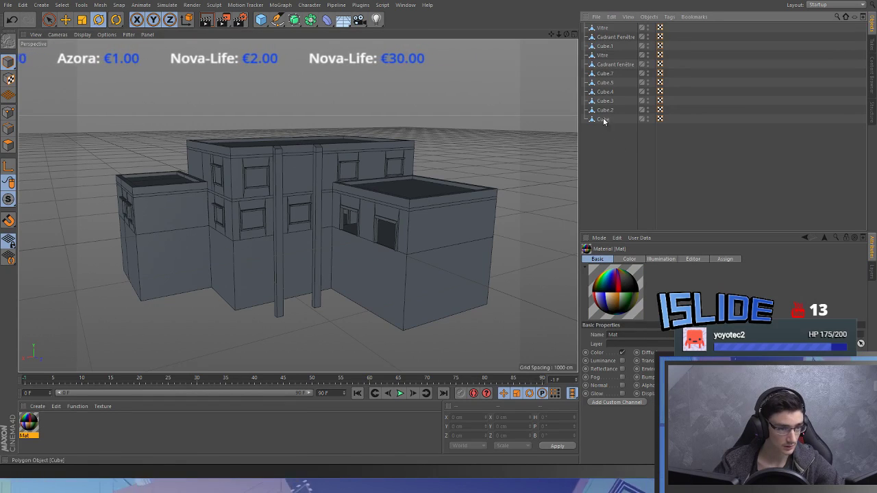
left_click_drag(331, 240, 348, 237, "alt")
scroll(348, 236, "up", 3)
left_click(401, 211)
scroll(349, 219, "up", 2)
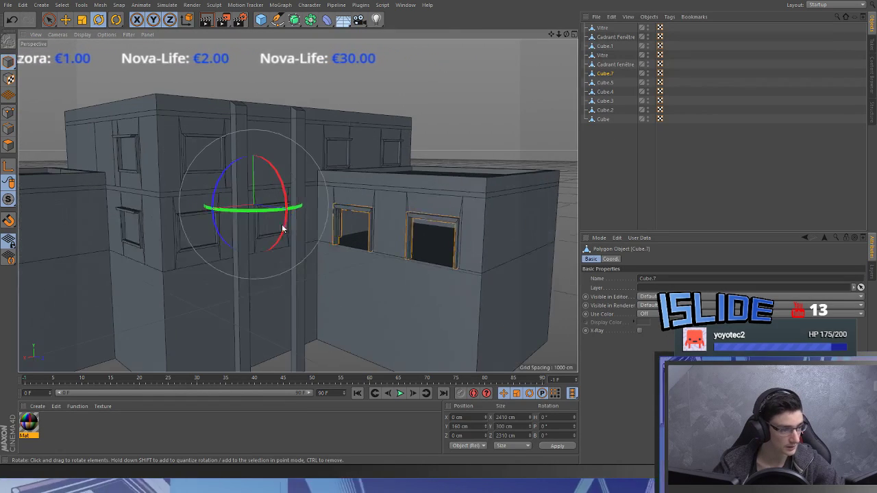
- Merge the window frame objects Cadrant Fenêtre, Cube.1, Cadrant fenêtre and Cube.7 into one object with Connect Objects + Delete
scroll(282, 229, "up", 3)
key("space")
left_click(167, 143, "shift")
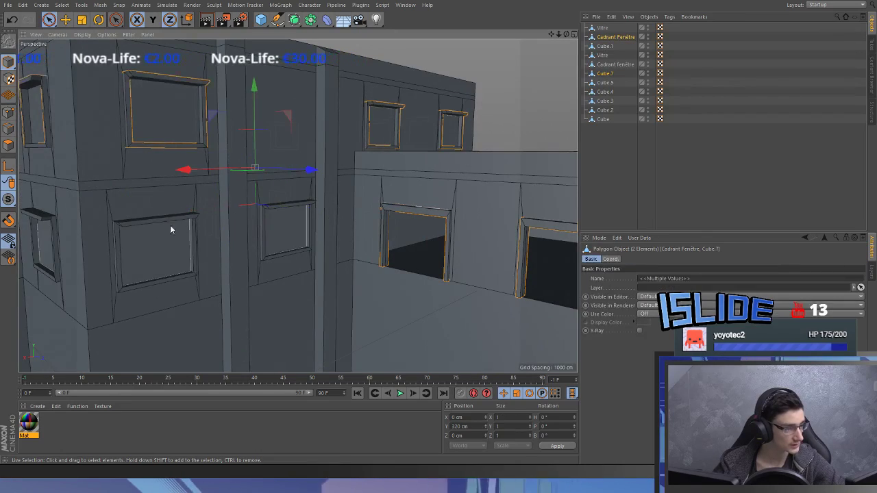
left_click(179, 220, "shift")
scroll(254, 279, "down", 8)
left_click_drag(201, 216, 240, 223, "alt")
right_click_drag(206, 168, 373, 164, "alt")
left_click(398, 125, "shift")
mouse_move(314, 266)
right_mouse_down("alt")
mouse_move(298, 205)
mouse_move(315, 267)
right_mouse_up("alt")
scroll(285, 270, "down", 10)
left_click_drag(286, 207, 285, 288)
middle_click_drag(285, 291, 305, 236, "alt")
left_click_drag(306, 236, 329, 207, "alt")
key("ctrl+z")
scroll(329, 207, "up", 5)
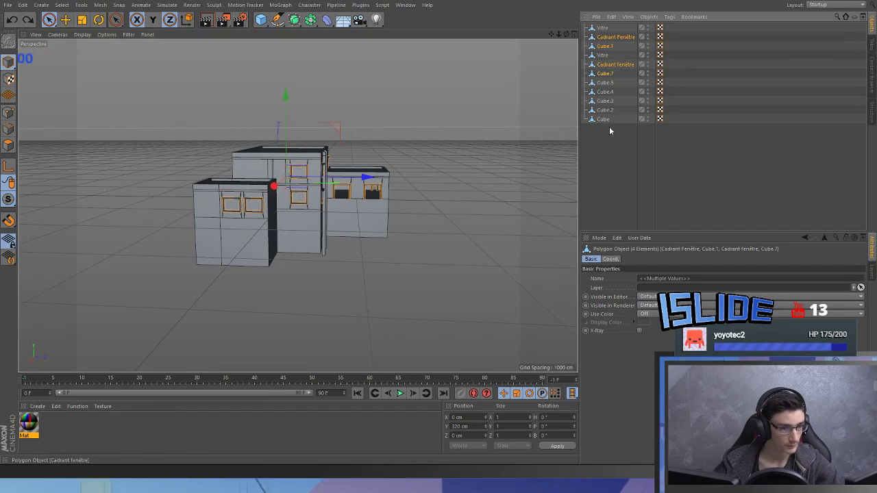
scroll(350, 278, "up", 4)
- Try moving the base object Cube downward to check what it contains
left_click(283, 207)
middle_click_drag(283, 208, 286, 215, "alt")
left_click_drag(263, 131, 265, 199)
key("ctrl+z")
scroll(295, 168, "up", 4)
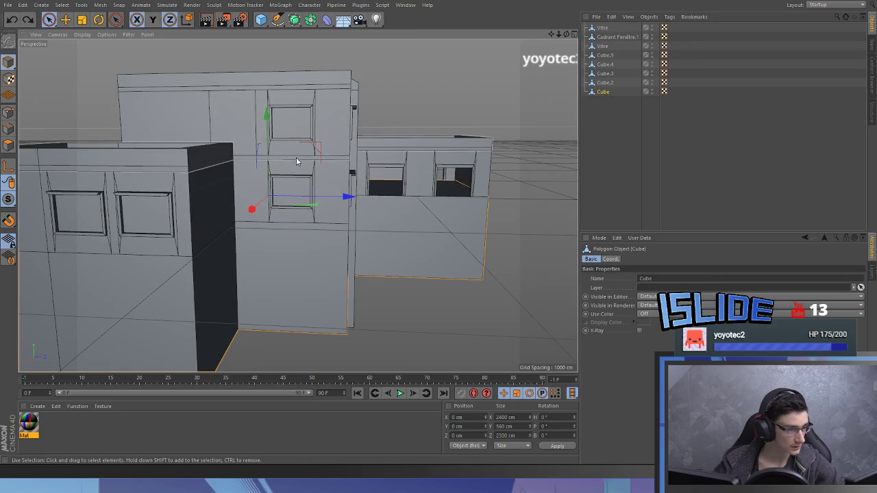
- Merge the roof and pillar objects Cube.2 and Cube.4 into one object and check it with a trial move
left_click(296, 157)
left_click(605, 63, "ctrl")
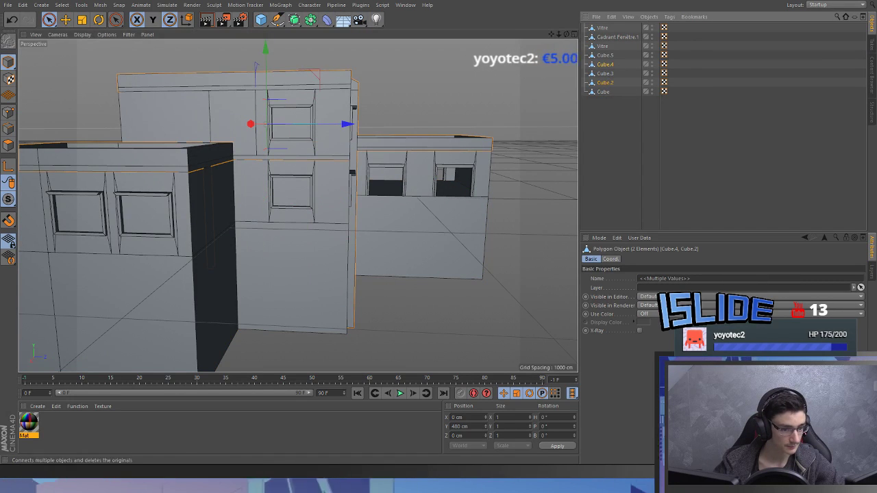
left_click_drag(295, 217, 296, 237, "alt")
scroll(295, 237, "down", 7)
left_click_drag(304, 79, 311, 285)
key("ctrl+z")
left_click_drag(302, 233, 303, 209, "alt")
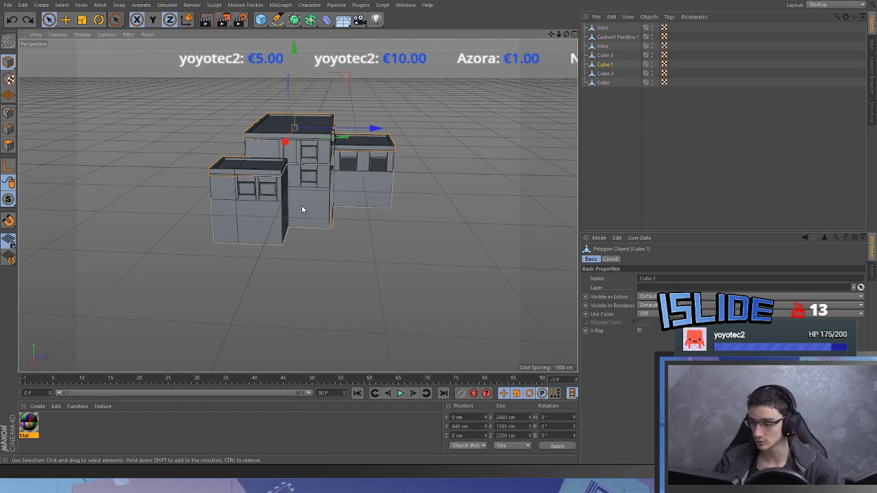
left_click_drag(275, 201, 638, 134, "alt")
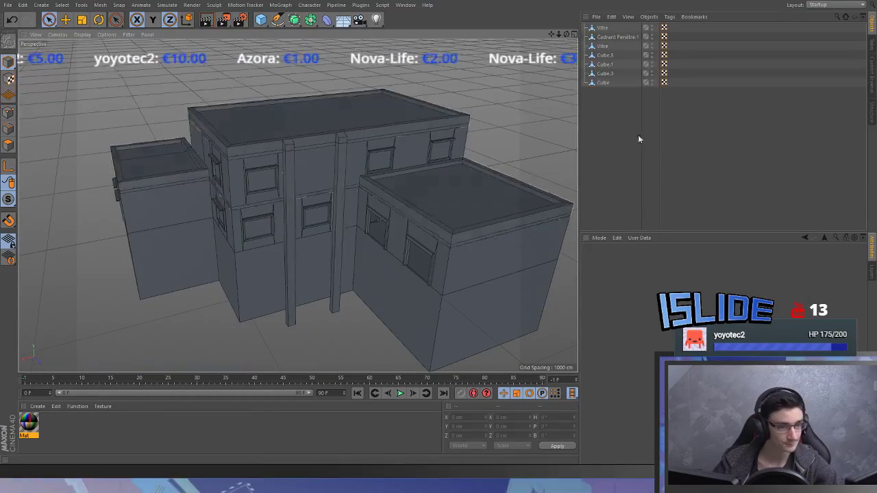
- Merge the upper wall objects Cube.3 and Cube.5 into one object and check it with trial moves
left_click(603, 83)
left_click(605, 74)
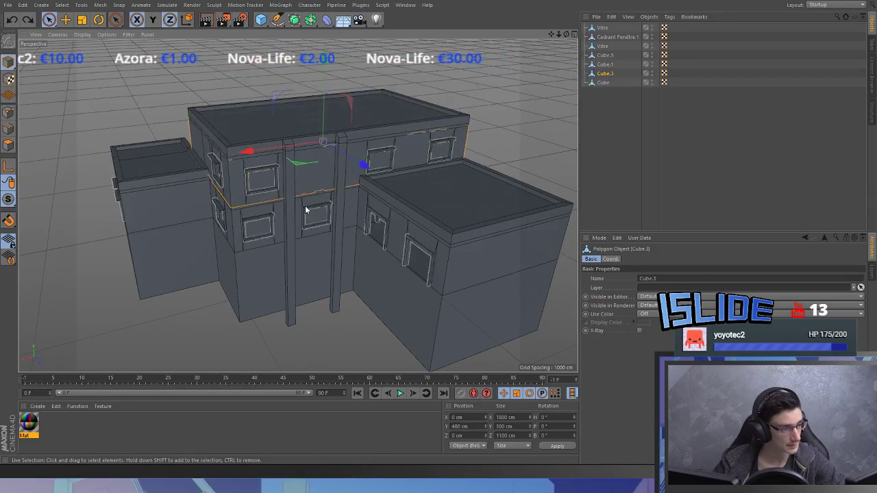
left_click(305, 205, "shift")
right_click(602, 74)
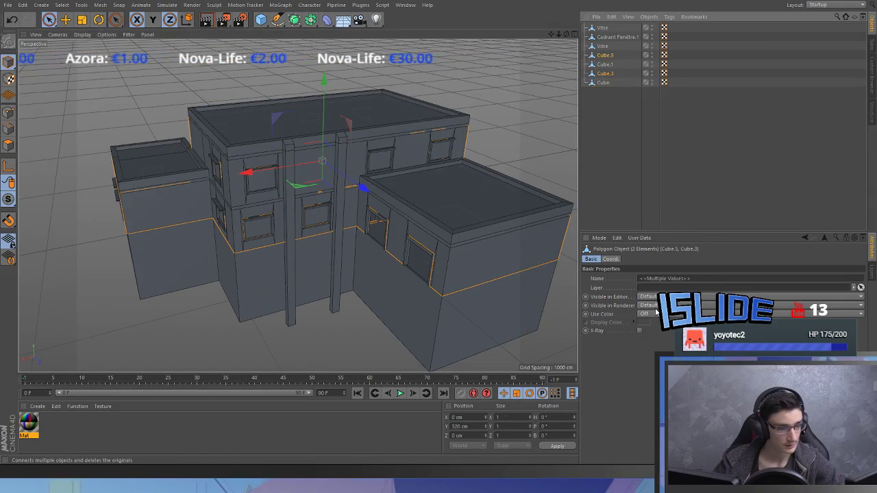
left_click(625, 165)
left_click_drag(322, 140, 324, 6)
key("ctrl+z")
left_click_drag(285, 190, 505, 166)
key("ctrl+z")
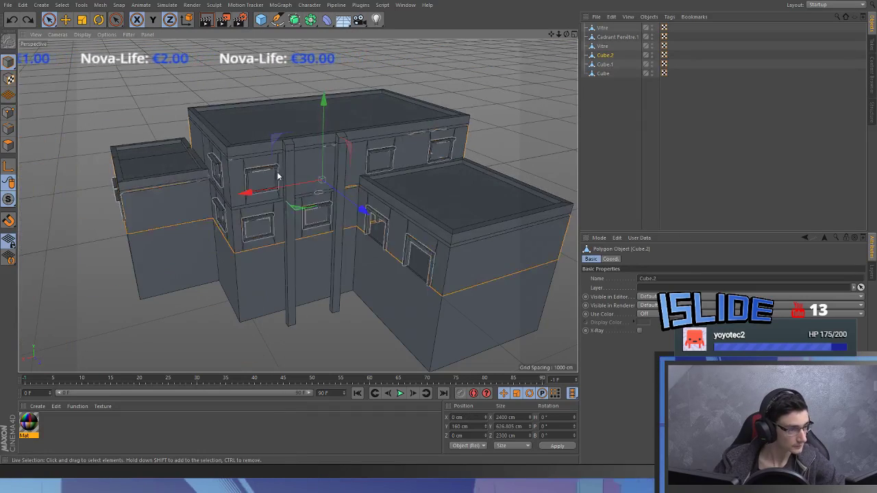
- Merge the two glass objects Vitre with Connect Objects + Delete and check the result with a trial move
left_click(260, 182)
left_click(603, 28)
left_click(602, 45, "ctrl")
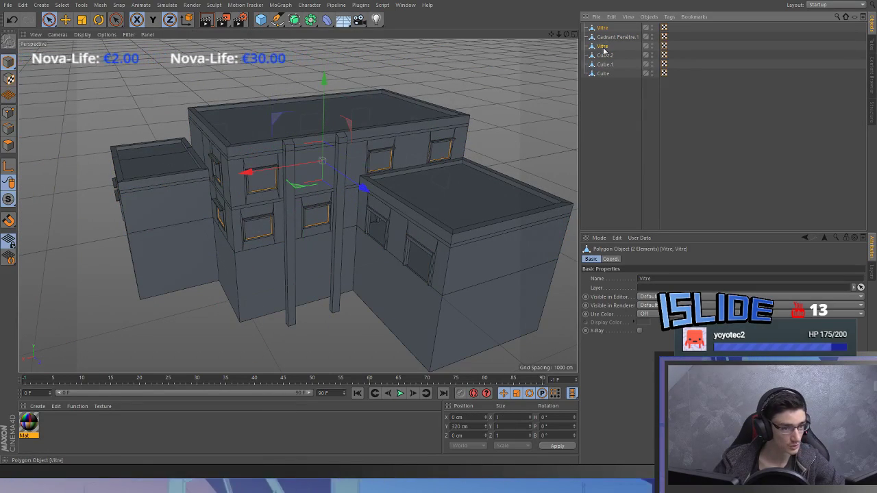
right_click(604, 46)
left_click(658, 281)
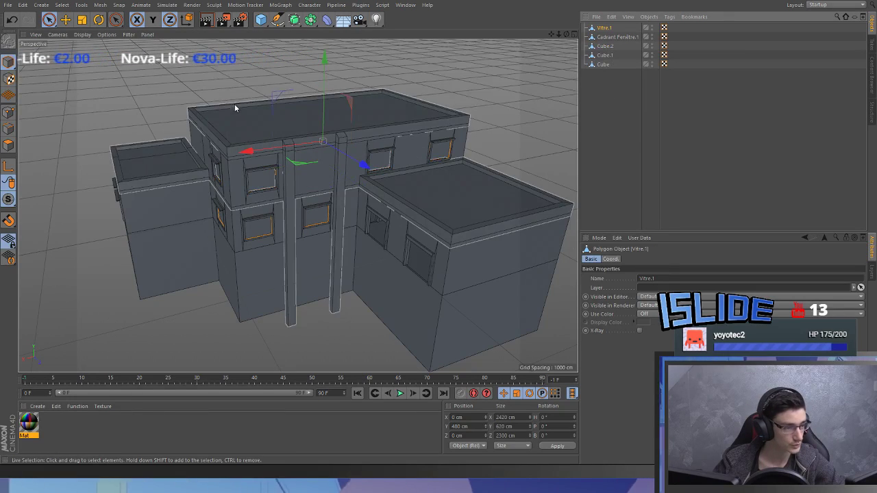
left_click_drag(271, 152, 39, 183)
key("ctrl+z")
- Test the merged house objects by moving them one at a time and undoing each move
left_click_drag(427, 252, 442, 219, "alt")
left_click(443, 218)
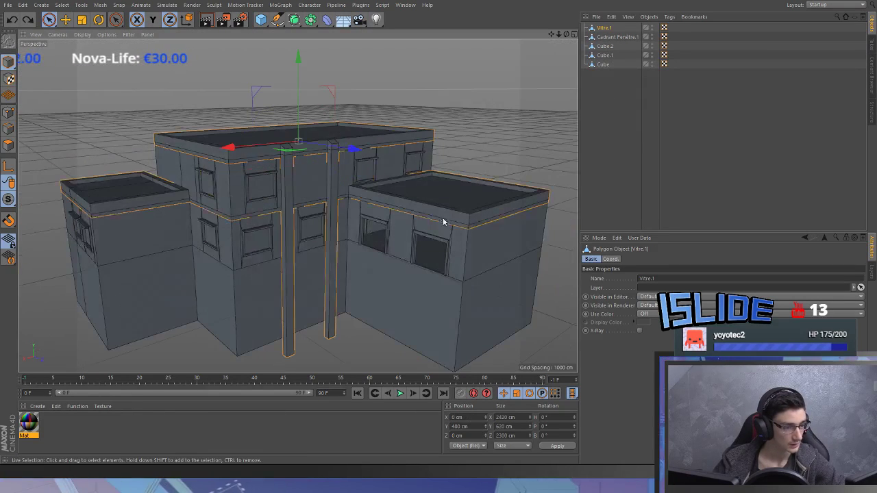
left_click_drag(300, 118, 306, 356)
key("ctrl+z")
left_click(415, 224)
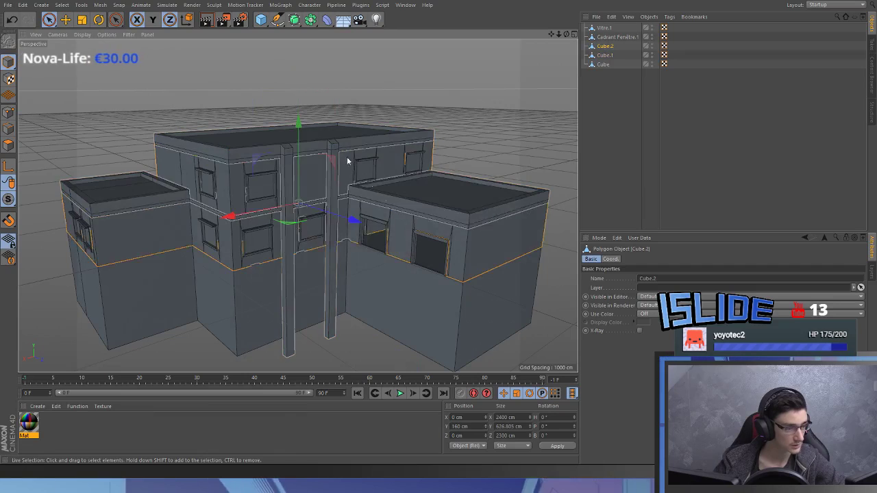
left_click_drag(300, 136, 302, 294)
key("ctrl+z")
left_click(307, 238)
left_click_drag(232, 173, 22, 199)
key("ctrl+z")
- Apply the material Mat to the window frame, wall, roof and base objects, leaving out the glass
key("Down")
key("Down")
key("Down")
key("Down")
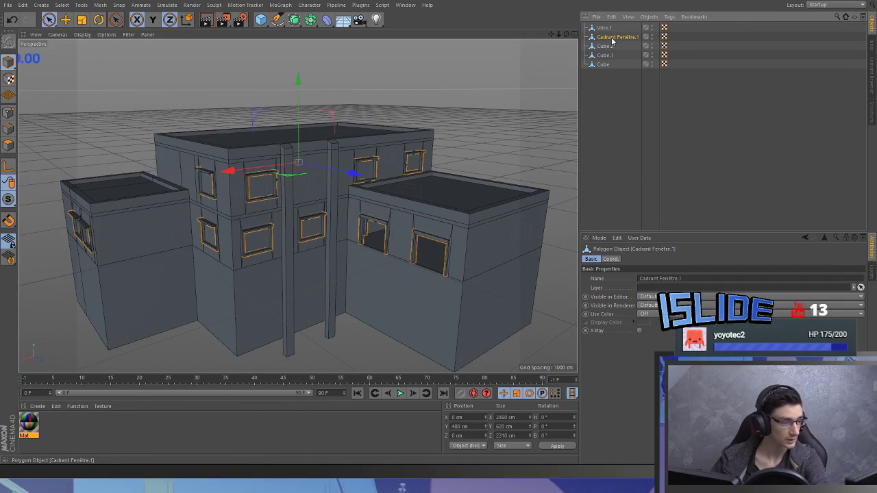
left_click_drag(649, 132, 600, 29)
left_click_drag(658, 153, 612, 89)
left_click_drag(601, 33, 600, 32)
mouse_move(28, 422)
left_mouse_down()
mouse_move(331, 254)
mouse_move(607, 47)
left_mouse_up()
left_click(737, 139)
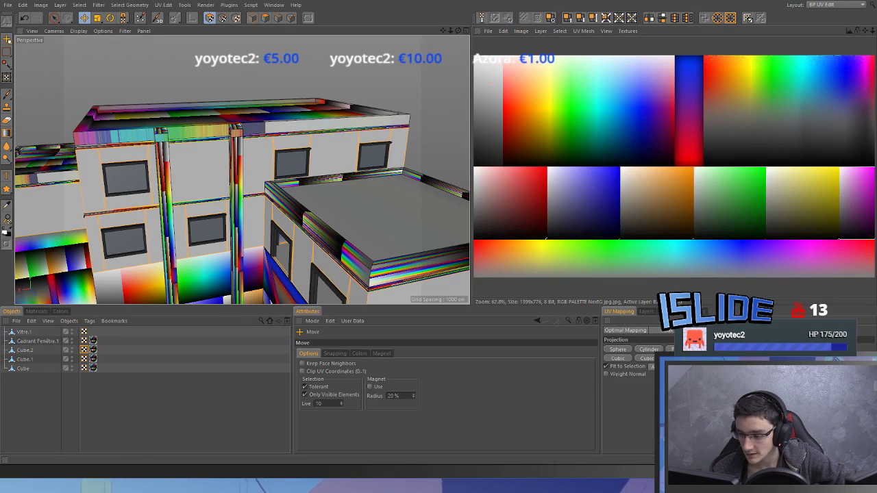
- Examine the palette texture on the walls, roofs and pillars from around the house
mouse_move(254, 137)
right_mouse_down("alt")
mouse_move(185, 137)
mouse_move(240, 137)
right_mouse_up("alt")
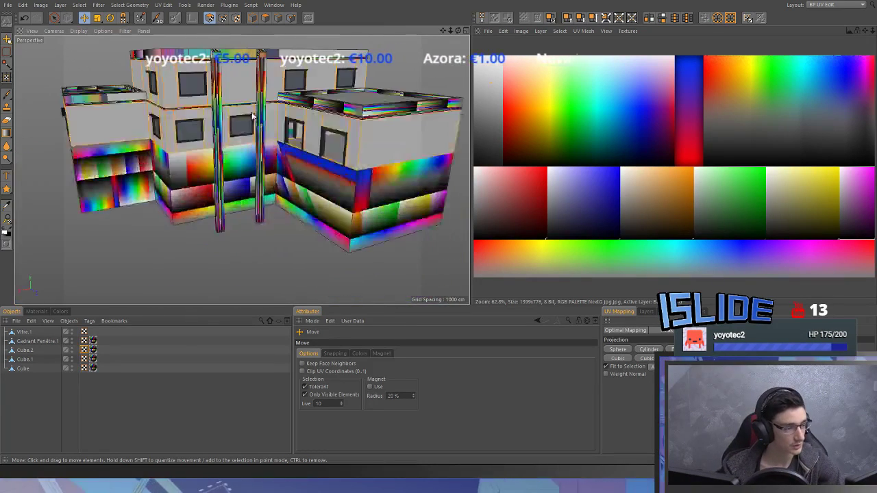
left_click_drag(240, 137, 254, 147, "alt")
middle_click_drag(254, 130, 274, 161, "alt")
right_click_drag(275, 161, 240, 192, "alt")
left_click_drag(240, 192, 217, 178, "alt")
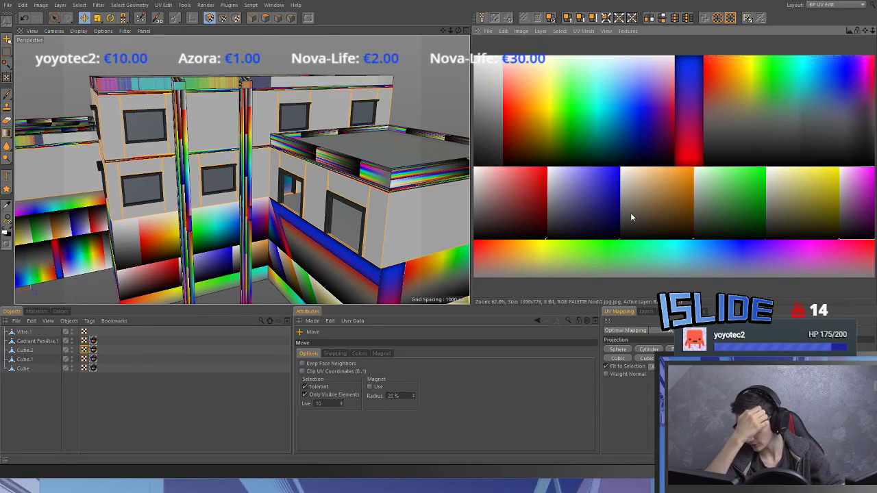
scroll(219, 178, "down", 4)
left_click_drag(219, 178, 365, 143, "alt")
scroll(256, 201, "up", 3)
scroll(237, 150, "up", 4)
scroll(237, 150, "down", 4)
scroll(279, 123, "up", 3)
- Move the UVs of the upper walls onto the pale beige area of the palette's orange swatch
mouse_move(488, 103)
left_mouse_down()
mouse_move(664, 123)
mouse_move(487, 103)
left_mouse_up()
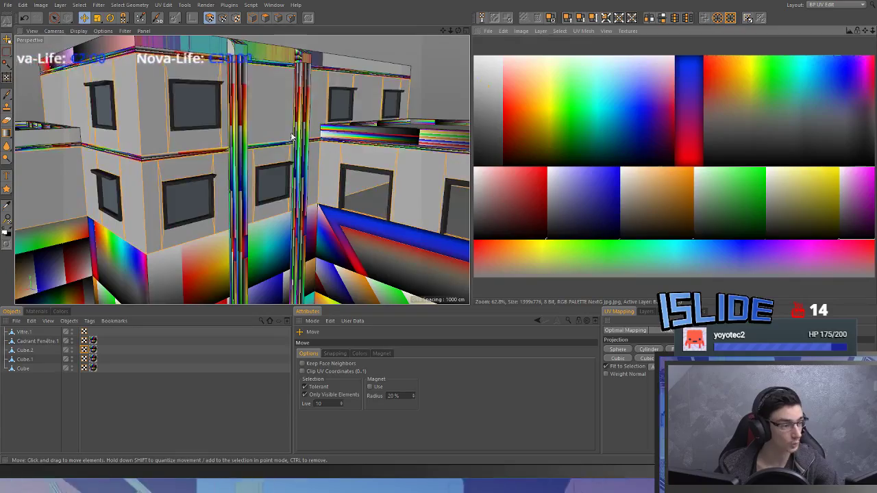
scroll(294, 150, "down", 5)
left_click_drag(304, 190, 234, 159, "alt")
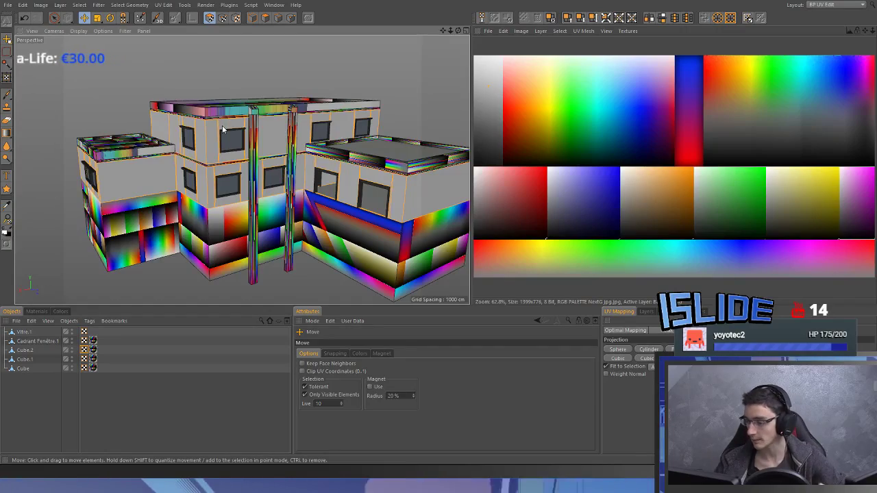
scroll(262, 104, "up", 4)
left_click_drag(261, 105, 254, 140, "alt")
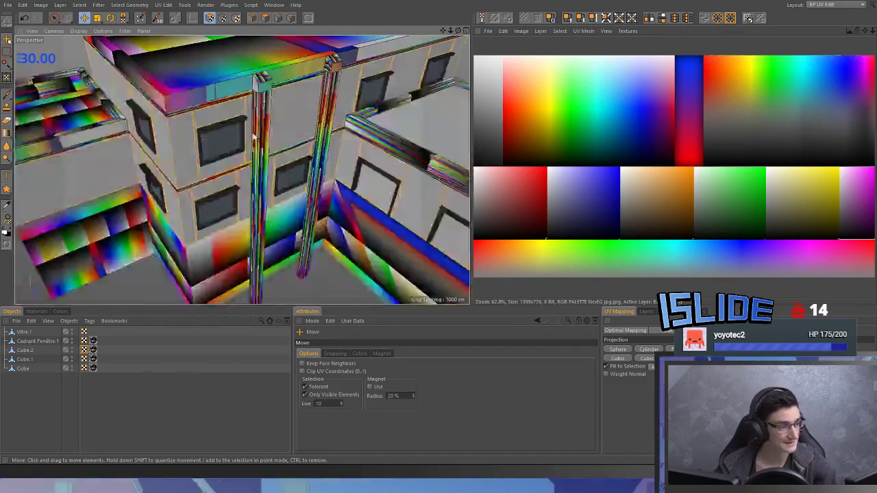
scroll(246, 105, "up", 3)
left_click_drag(246, 105, 257, 66, "alt")
left_click_drag(489, 100, 632, 181)
left_click_drag(146, 98, 249, 172, "alt")
scroll(145, 91, "down", 3)
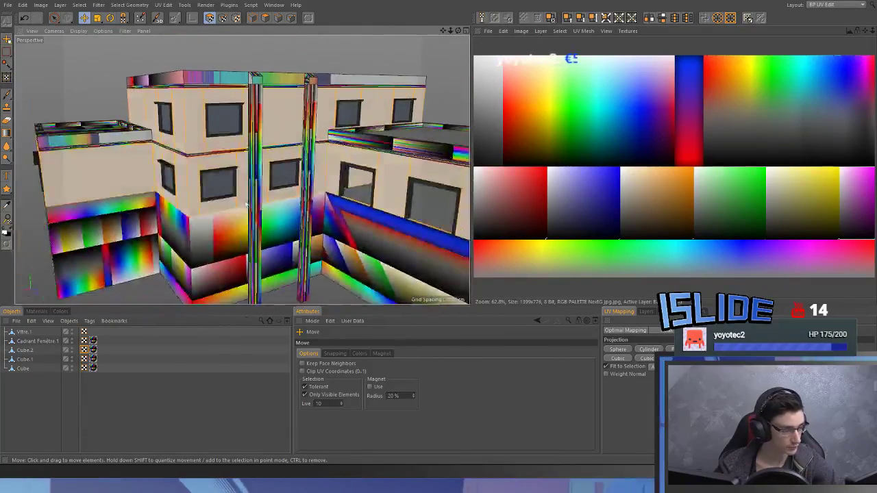
- Shrink the UVs of the roof and pillar object Cube.1 and move them onto the palette's cyan area
left_click(84, 359)
key("t")
left_click_drag(646, 165, 606, 163)
left_click_drag(674, 168, 562, 200)
key("e")
scroll(225, 102, "down", 2)
left_click_drag(587, 237, 796, 88)
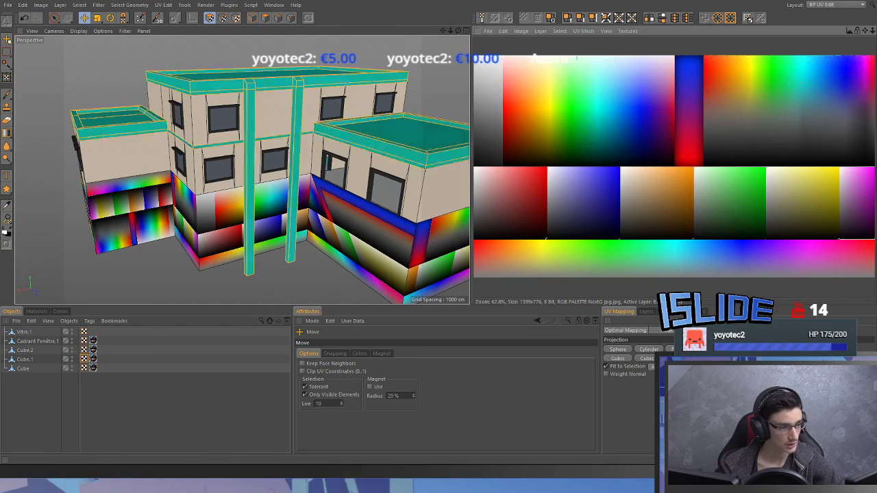
- Try several palette colours on the roofs and pillars, ending with a dark blue from the blue swatch
left_click_drag(677, 198, 685, 257)
left_click_drag(156, 51, 223, 89, "alt")
left_click_drag(607, 239, 628, 231)
left_click_drag(274, 140, 218, 136, "alt")
left_click_drag(572, 196, 671, 151)
left_click_drag(685, 187, 528, 195)
left_click_drag(237, 135, 240, 172, "alt")
left_click_drag(520, 193, 573, 191)
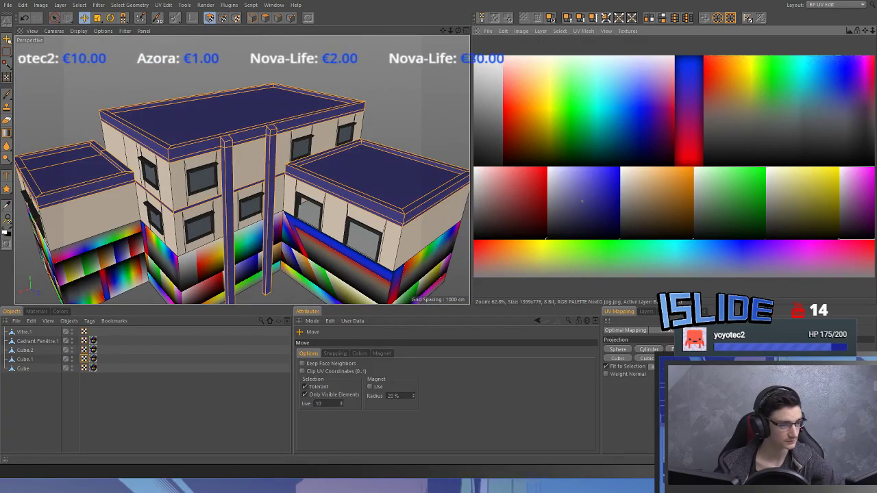
- Try further palette colours on the roofs and pillars, ending with a dark grey from the greyscale strip
left_click_drag(370, 198, 322, 219, "alt")
left_click_drag(597, 185, 595, 198)
left_click_drag(322, 185, 329, 162, "alt")
left_click_drag(581, 205, 835, 96)
left_click_drag(212, 187, 223, 148, "alt")
left_click_drag(621, 170, 622, 171)
left_click_drag(359, 171, 377, 132, "alt")
left_click_drag(793, 125, 793, 207)
left_click(830, 108)
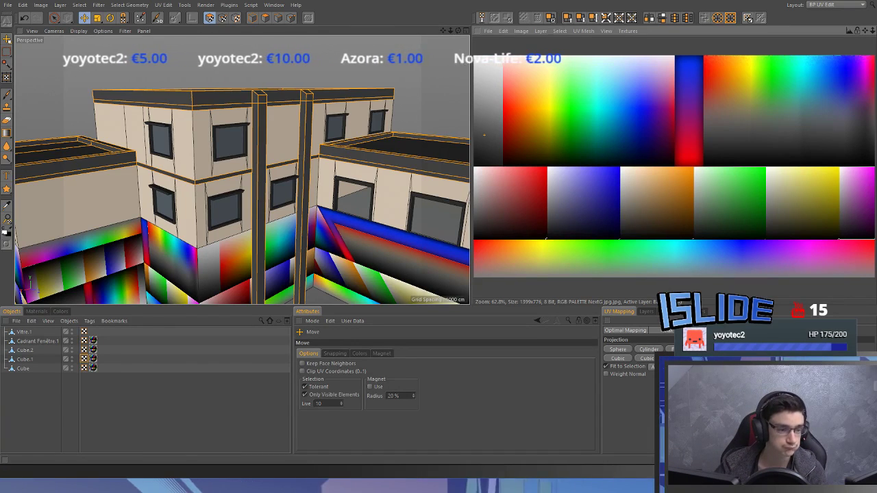
- Try a dark brown from the orange swatch and a bright green on the roofs and pillars
left_click_drag(484, 135, 633, 207)
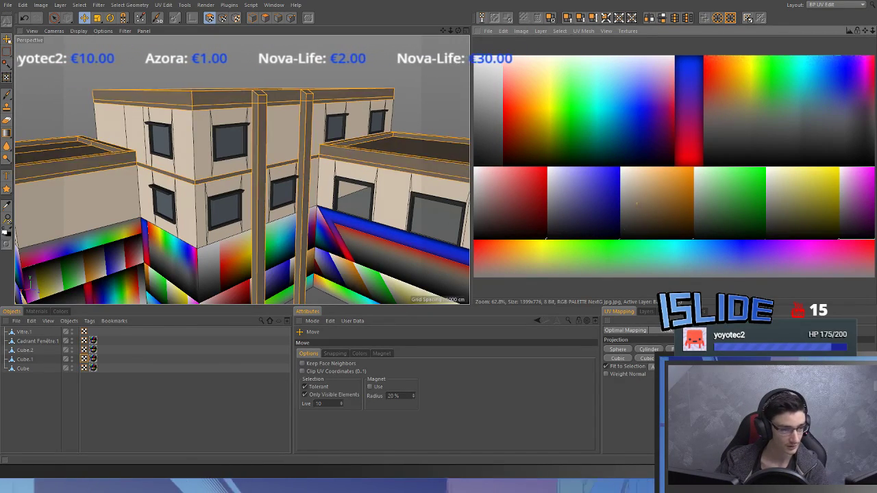
scroll(292, 141, "up", 5)
scroll(261, 64, "up", 5)
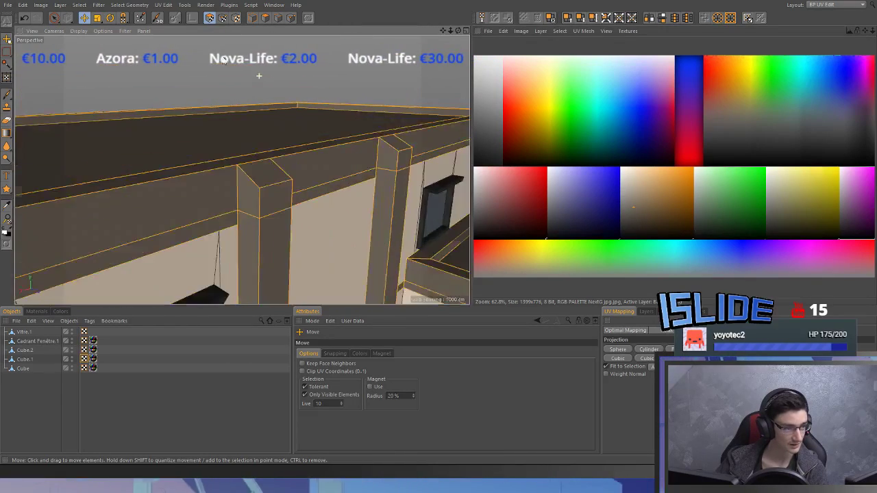
left_click_drag(598, 233, 713, 206)
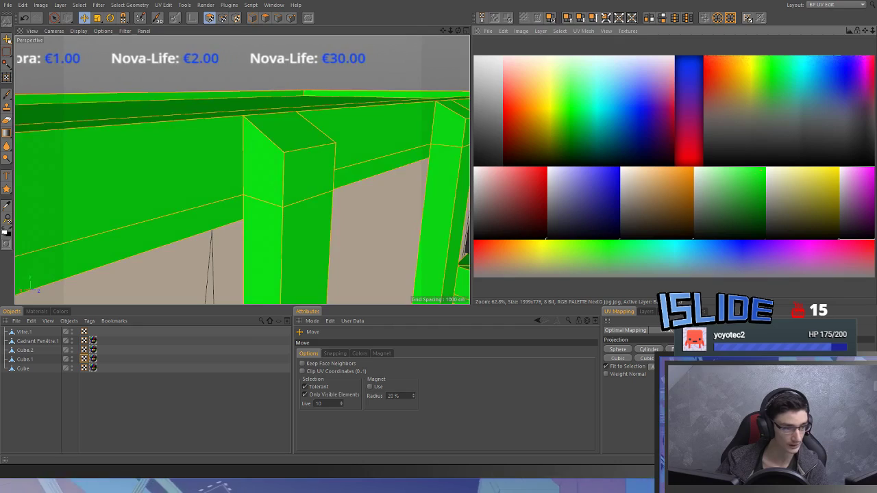
scroll(50, 96, "down", 10)
scroll(182, 106, "up", 10)
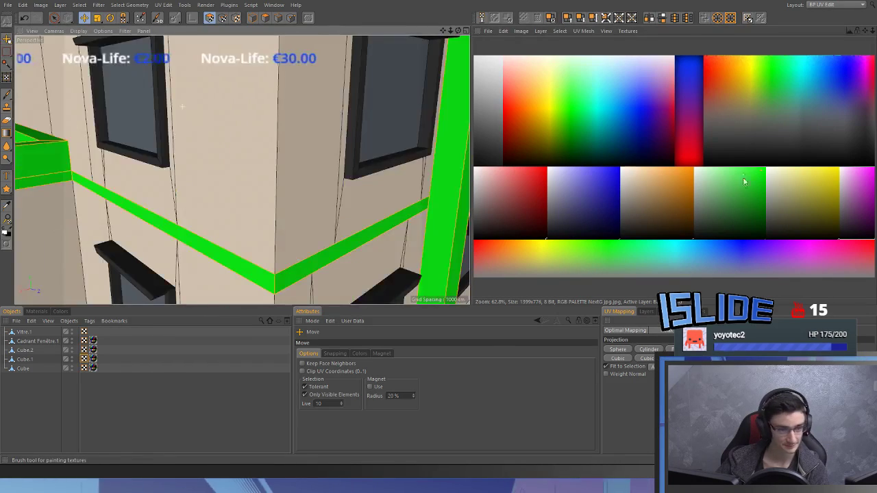
scroll(180, 88, "down", 6)
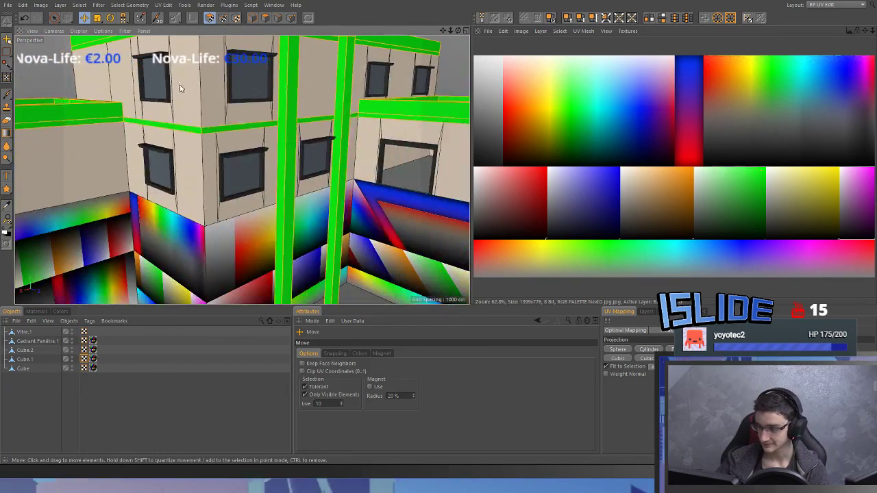
- Move the UVs of the roofs and pillars onto the dark grey area of the palette's greyscale strip
left_click_drag(622, 119, 486, 143)
scroll(232, 160, "down", 5)
scroll(232, 159, "up", 3)
scroll(231, 160, "down", 2)
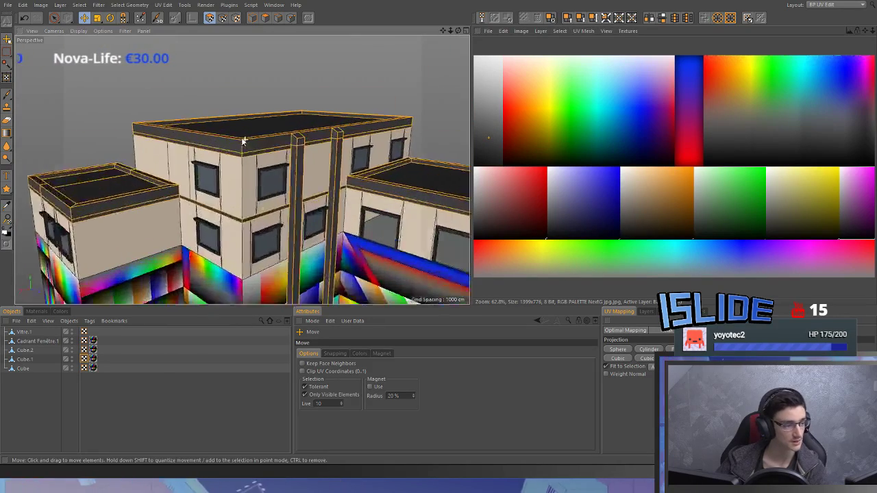
left_click_drag(232, 160, 289, 177, "alt")
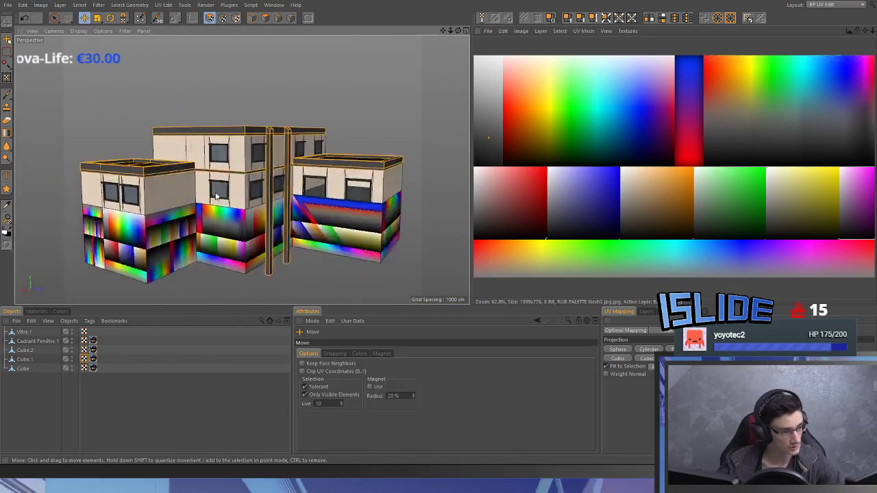
scroll(289, 177, "up", 3)
scroll(242, 170, "down", 2)
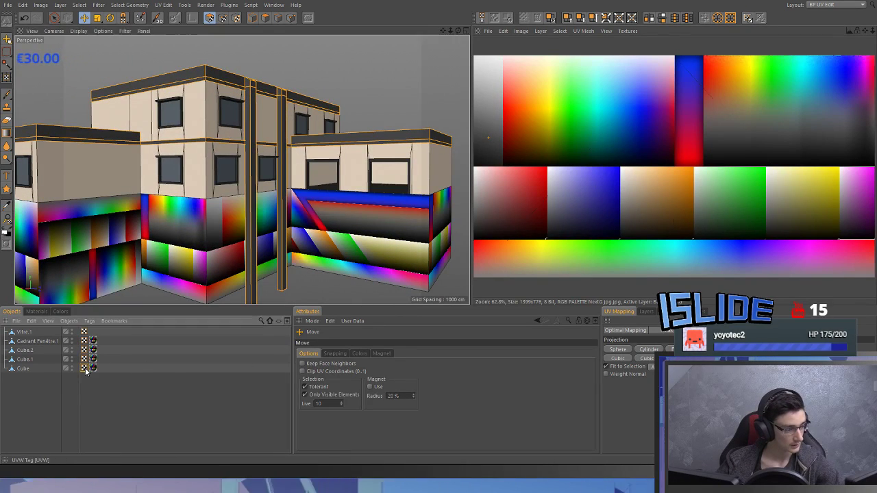
- Shrink the UVs of the base object Cube and move them onto the near-black area of the palette's greyscale strip
left_click(85, 371)
key("t")
left_click_drag(708, 131, 441, 144)
key("e")
left_click_drag(479, 121, 477, 111)
scroll(343, 164, "down", 6)
left_click_drag(342, 165, 310, 192, "alt")
scroll(311, 192, "up", 3)
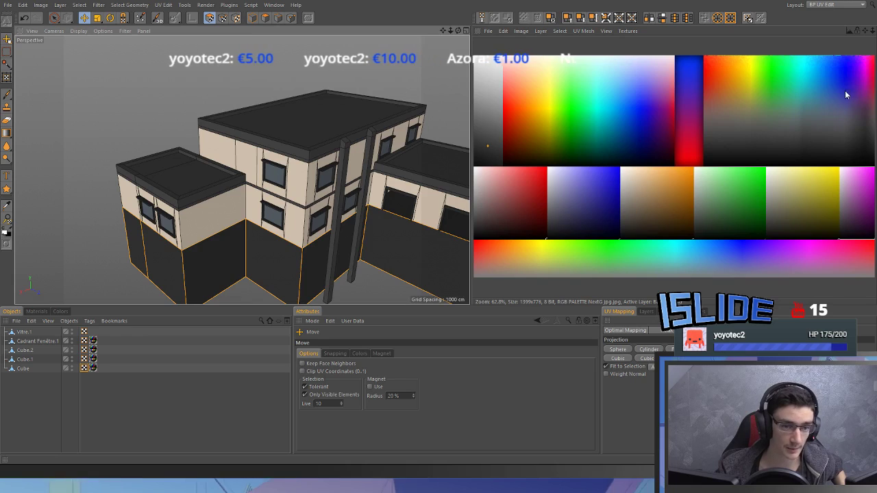
- Switch back to the Standard layout and activate Model mode
left_click(836, 4)
left_click(842, 64)
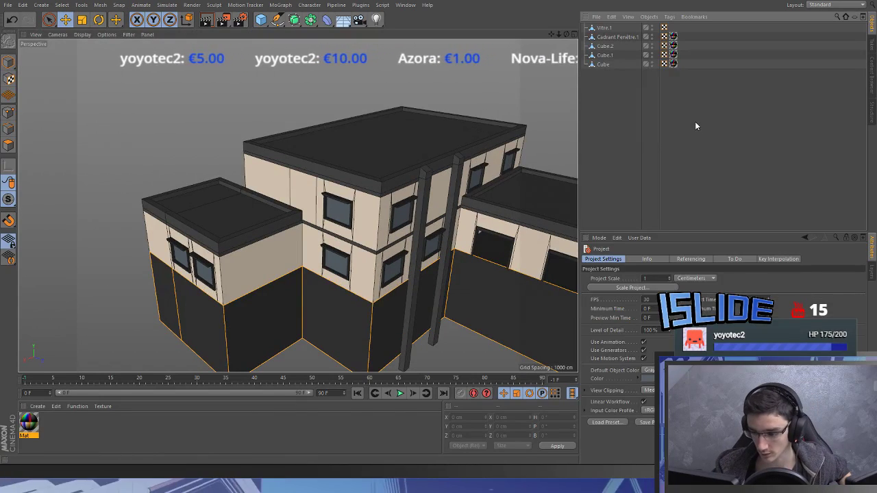
left_click(8, 61)
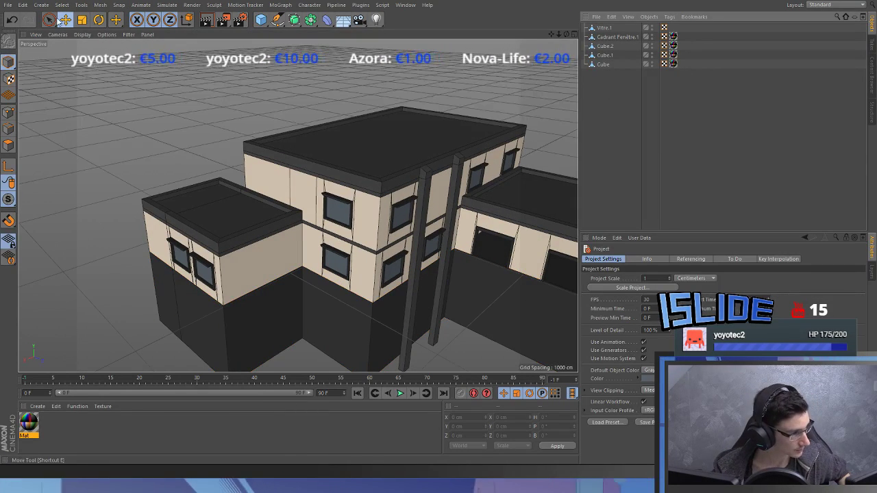
- Switch to Live Selection and examine the coloured building's roofs, walls and windows from several sides
left_click(49, 20)
scroll(407, 235, "down", 4)
scroll(329, 151, "up", 4)
left_click_drag(318, 126, 330, 99, "alt")
scroll(468, 93, "down", 5)
left_click_drag(468, 93, 527, 59, "alt")
left_click_drag(240, 189, 400, 200, "alt")
left_click_drag(357, 180, 398, 247, "alt")
scroll(327, 217, "up", 3)
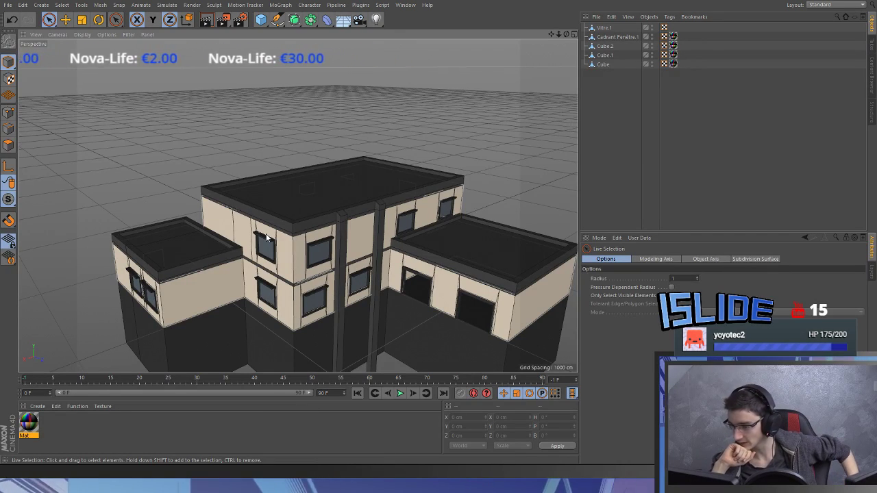
left_click_drag(212, 256, 283, 178, "alt")
scroll(285, 174, "down", 5)
scroll(283, 178, "up", 1)
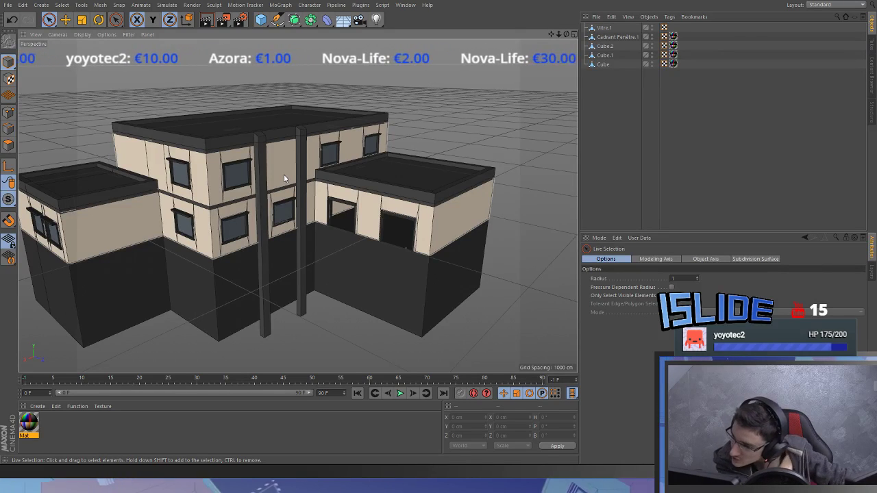
left_click_drag(286, 175, 527, 189, "alt")
scroll(390, 199, "down", 5)
left_click_drag(391, 199, 372, 151, "alt")
scroll(312, 138, "up", 4)
middle_click_drag(372, 151, 371, 182, "alt")
- Triangulate all polygons of the five building objects in Polygons mode, then clear the selection
key("ctrl+a")
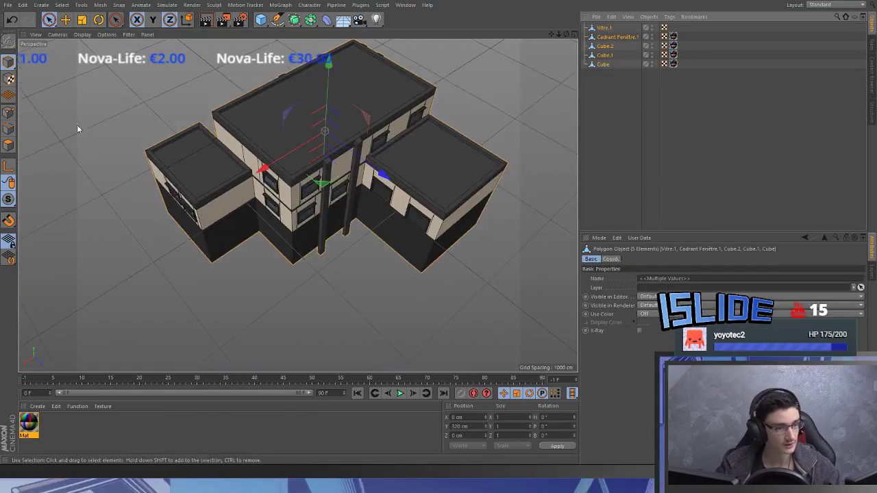
left_click(8, 145)
key("ctrl+a")
left_click(298, 346)
left_click_drag(301, 311, 316, 263, "alt")
left_click(663, 128)
left_click_drag(315, 205, 638, 92, "alt")
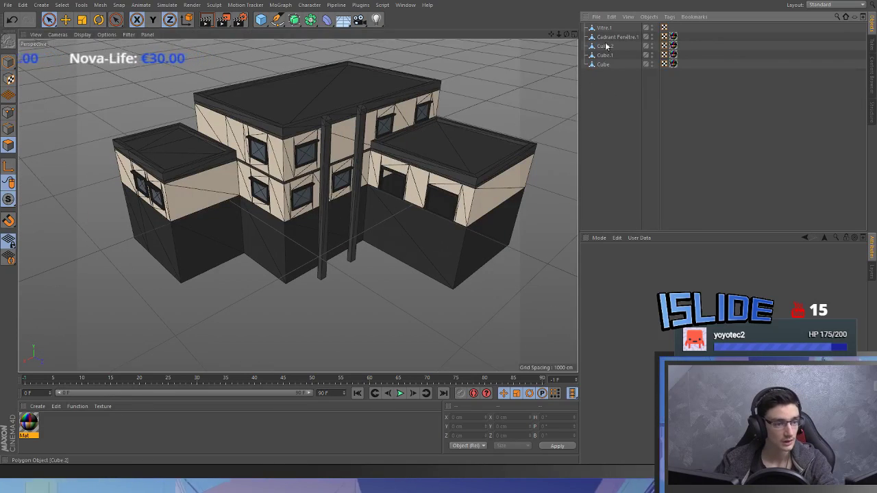
- Merge the window frame object and the three Cube objects into one object and name it RGB Palette_Commissariat_1
left_click_drag(606, 45, 610, 45)
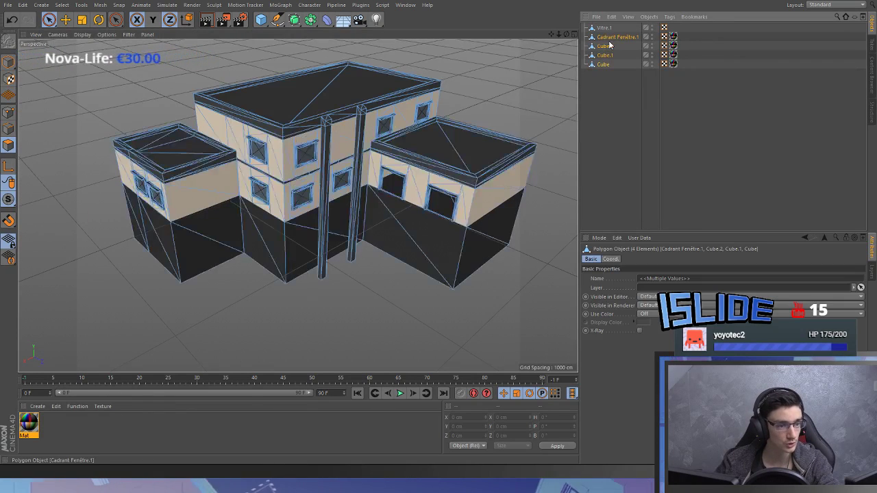
left_click(663, 278)
type("RGB P")
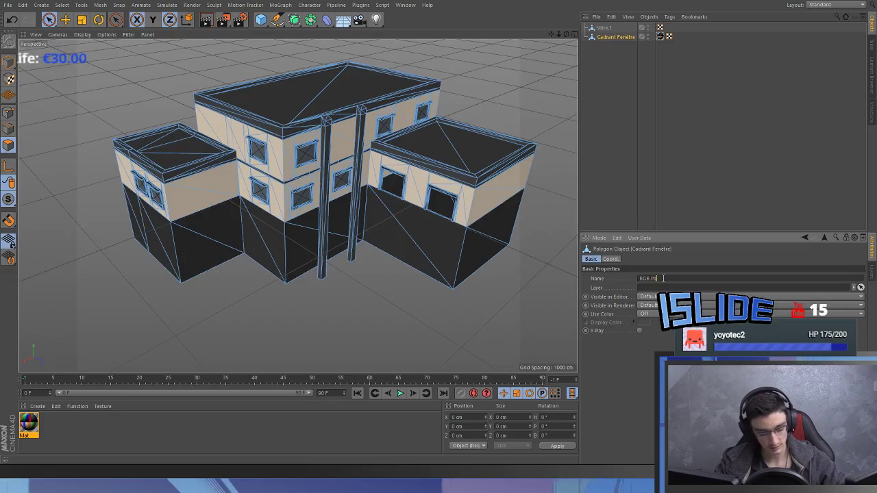
type("alette")
key("Return")
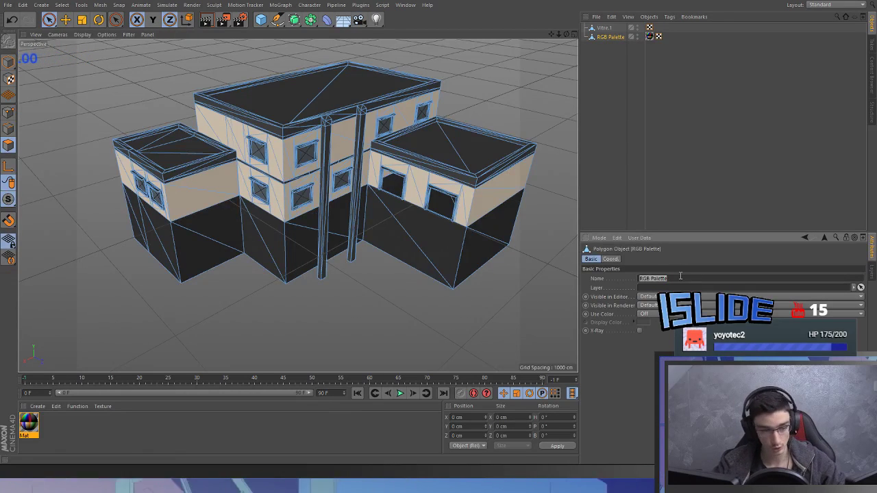
type("_Com")
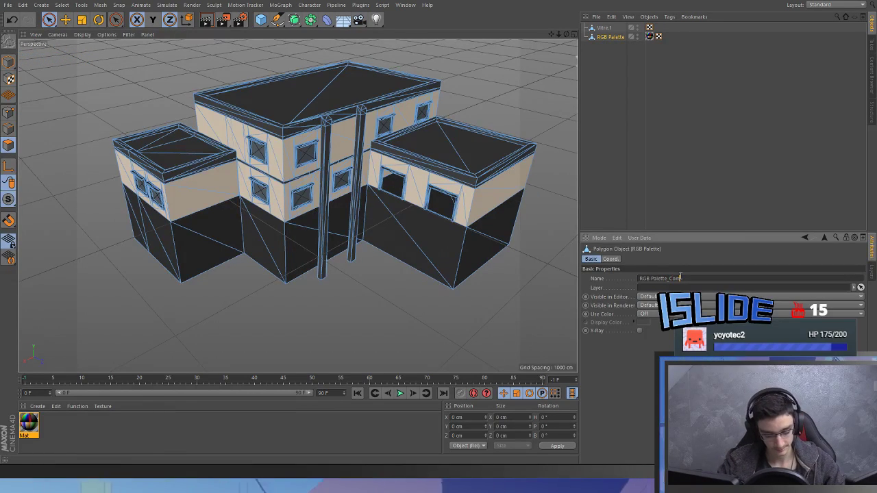
type("bi")
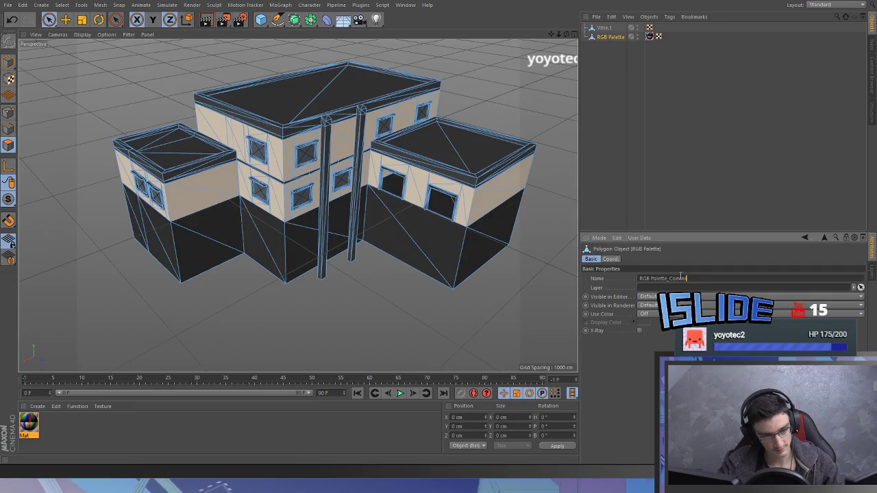
type("iss")
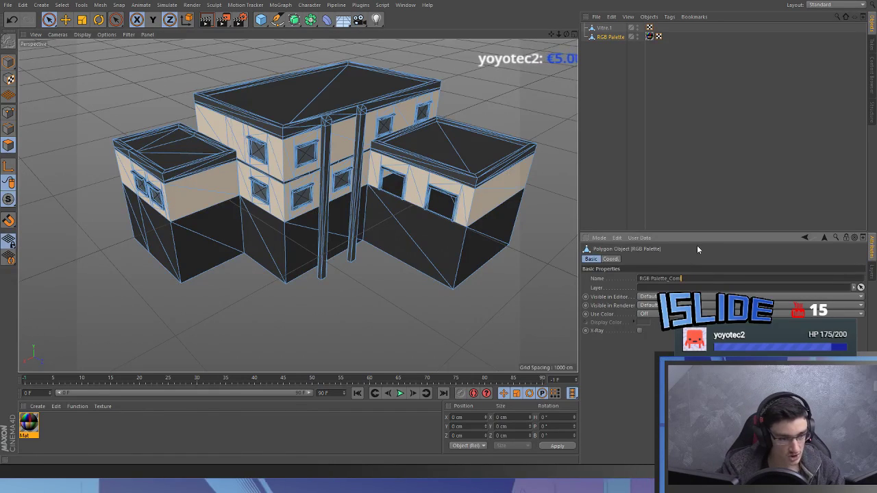
type("ariat_1")
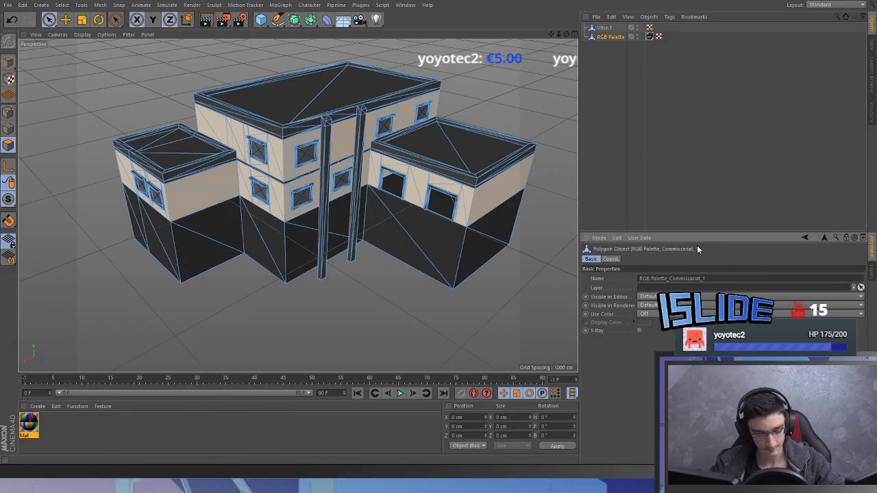
key("Return")
- Rename the window glass object Vitre.1 as Vitre_Commissariat
left_click(603, 27)
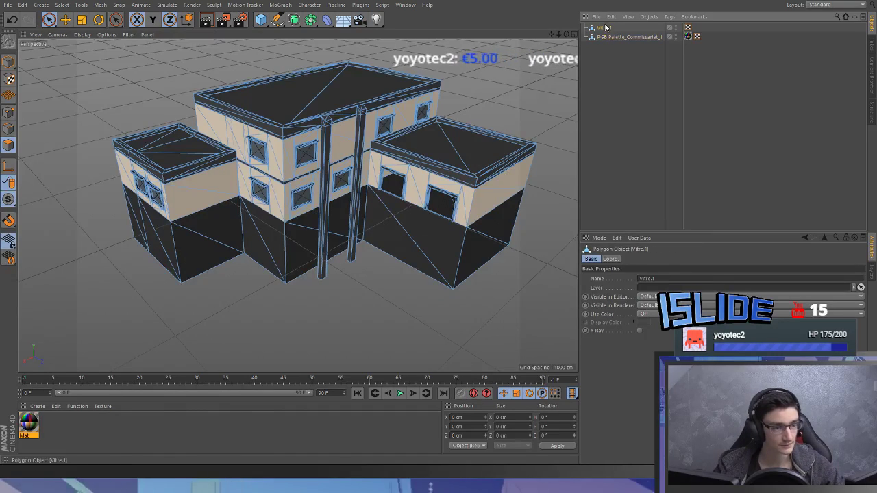
left_click(672, 279)
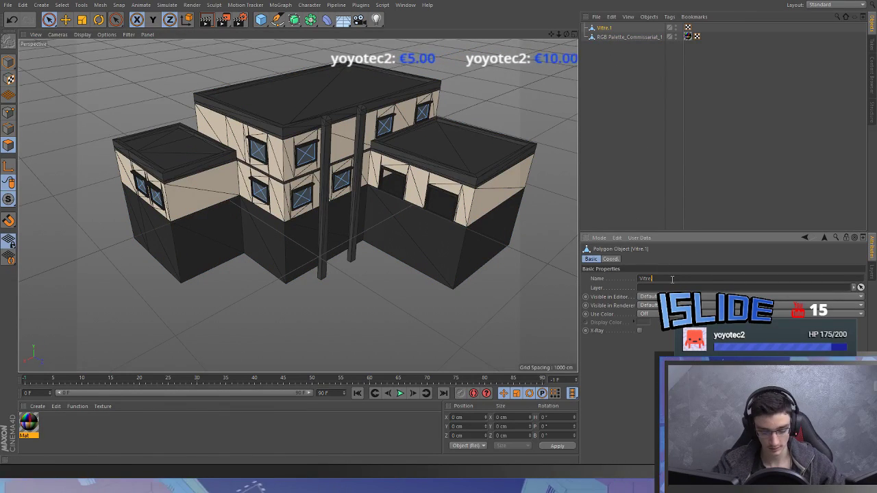
key("BackSpace")
key("BackSpace")
type("_Commis")
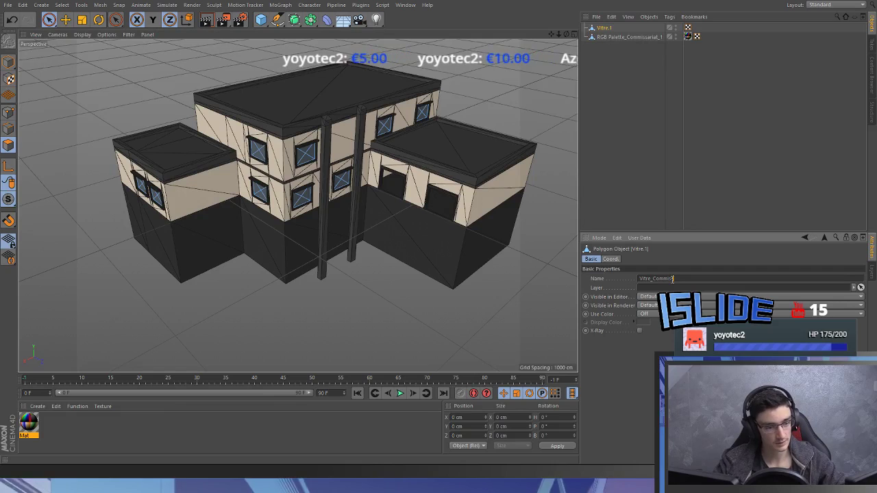
type("sariat")
key("Return")
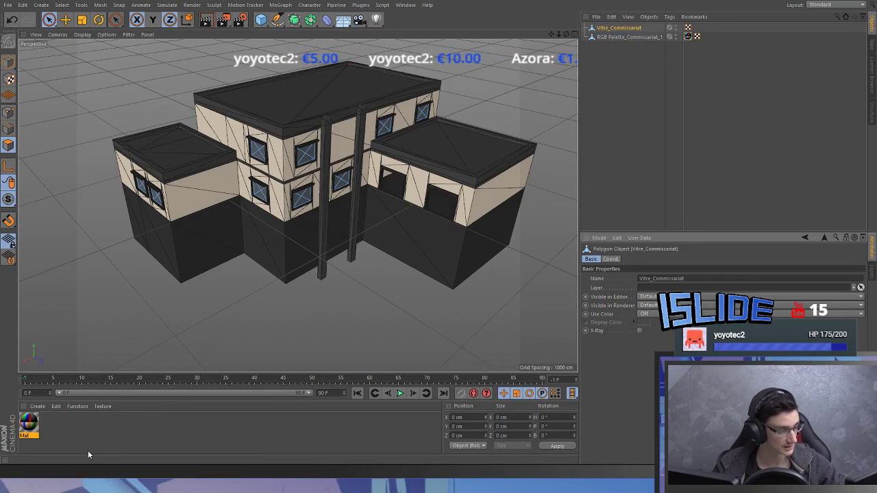
- Delete the material Mat and the leftover texture tag on RGB Palette_Commissariat_1
left_click(83, 449)
left_click(29, 425)
key("Delete")
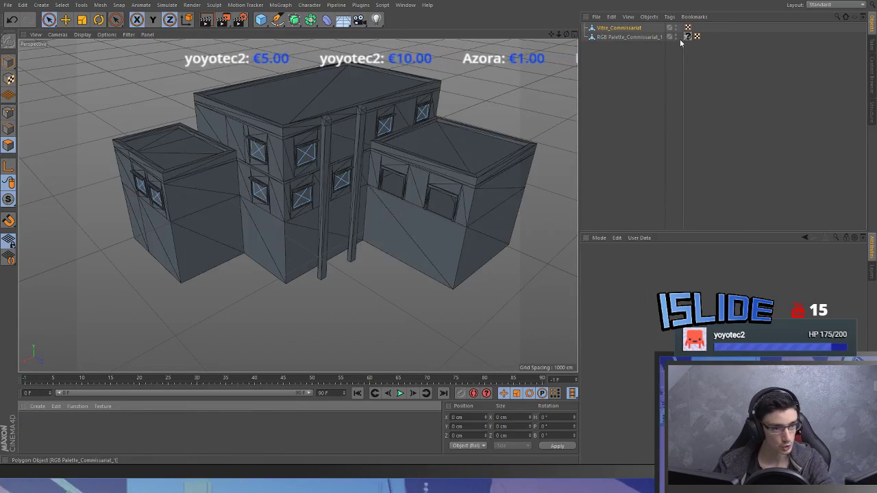
left_click(689, 38)
key("Delete")
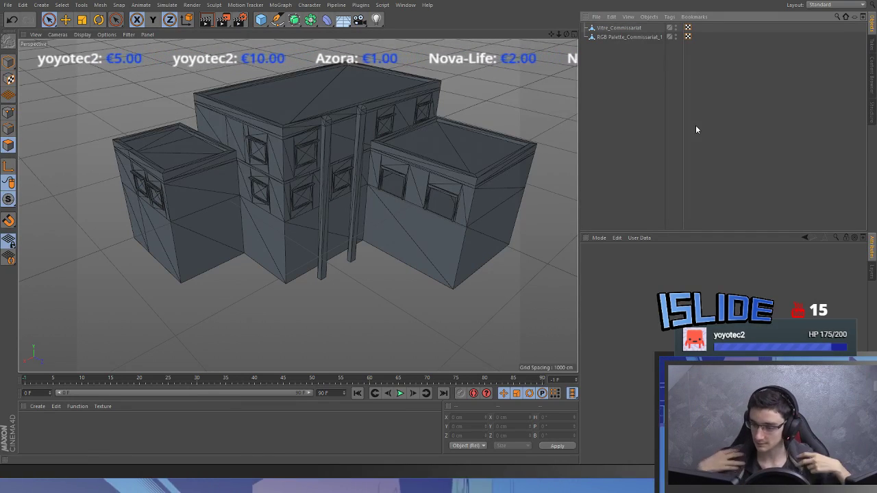
- Examine the triangulated, untextured building from several angles
scroll(199, 162, "down", 5)
left_click_drag(324, 194, 340, 151, "alt")
scroll(362, 199, "up", 3)
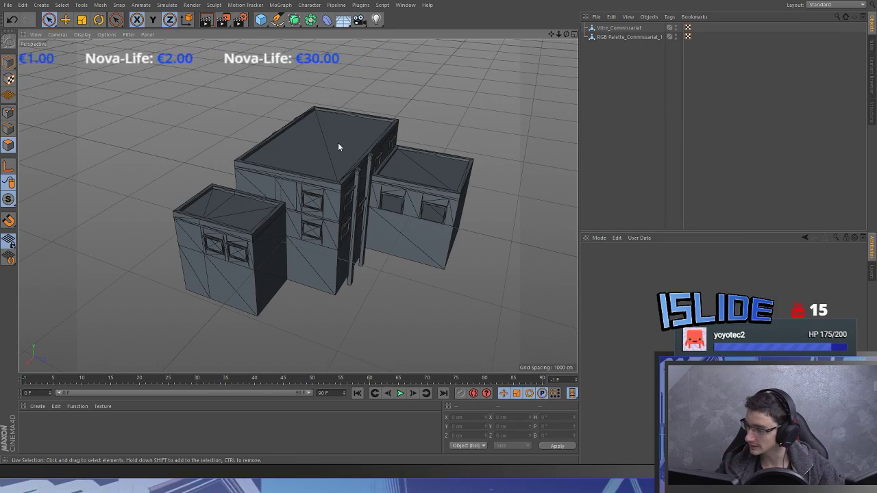
mouse_move(269, 176)
left_mouse_down("alt")
mouse_move(438, 163)
mouse_move(254, 182)
left_mouse_up("alt")
left_click_drag(305, 158, 387, 269, "alt")
scroll(326, 189, "up", 3)
scroll(298, 206, "down", 4)
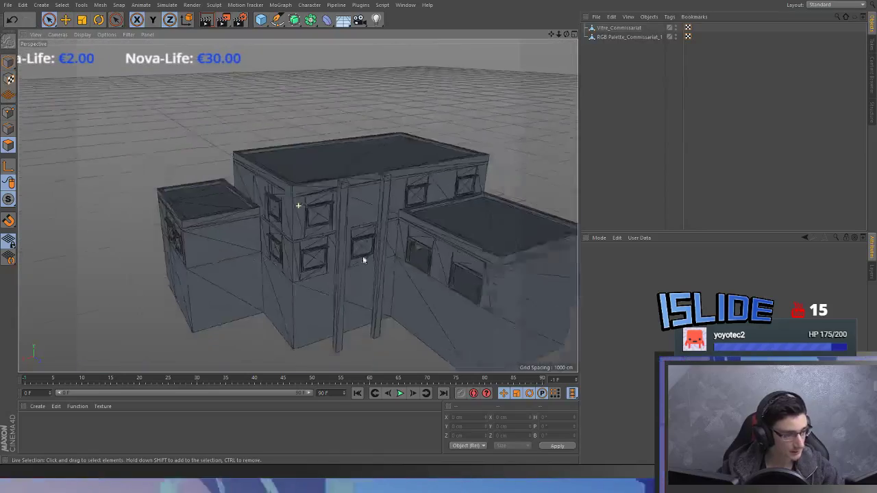
scroll(278, 212, "up", 3)
left_click_drag(278, 212, 289, 159, "alt")
scroll(322, 119, "up", 5)
left_click_drag(321, 118, 301, 185, "alt")
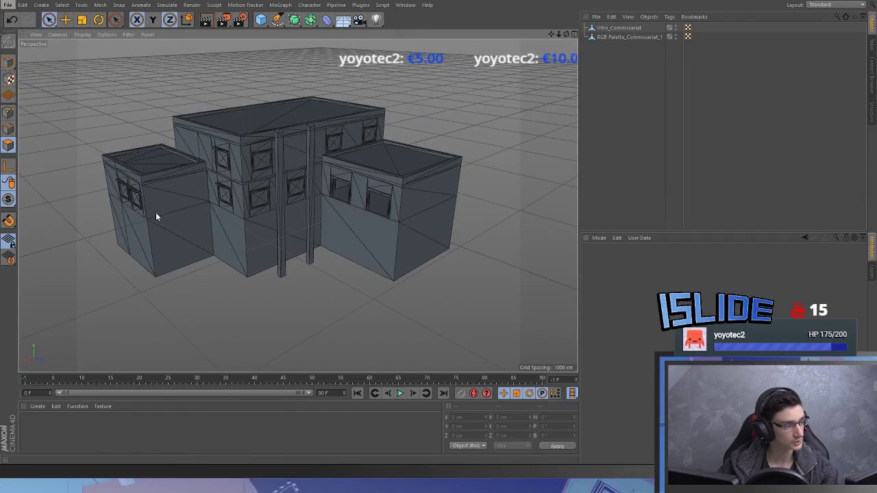